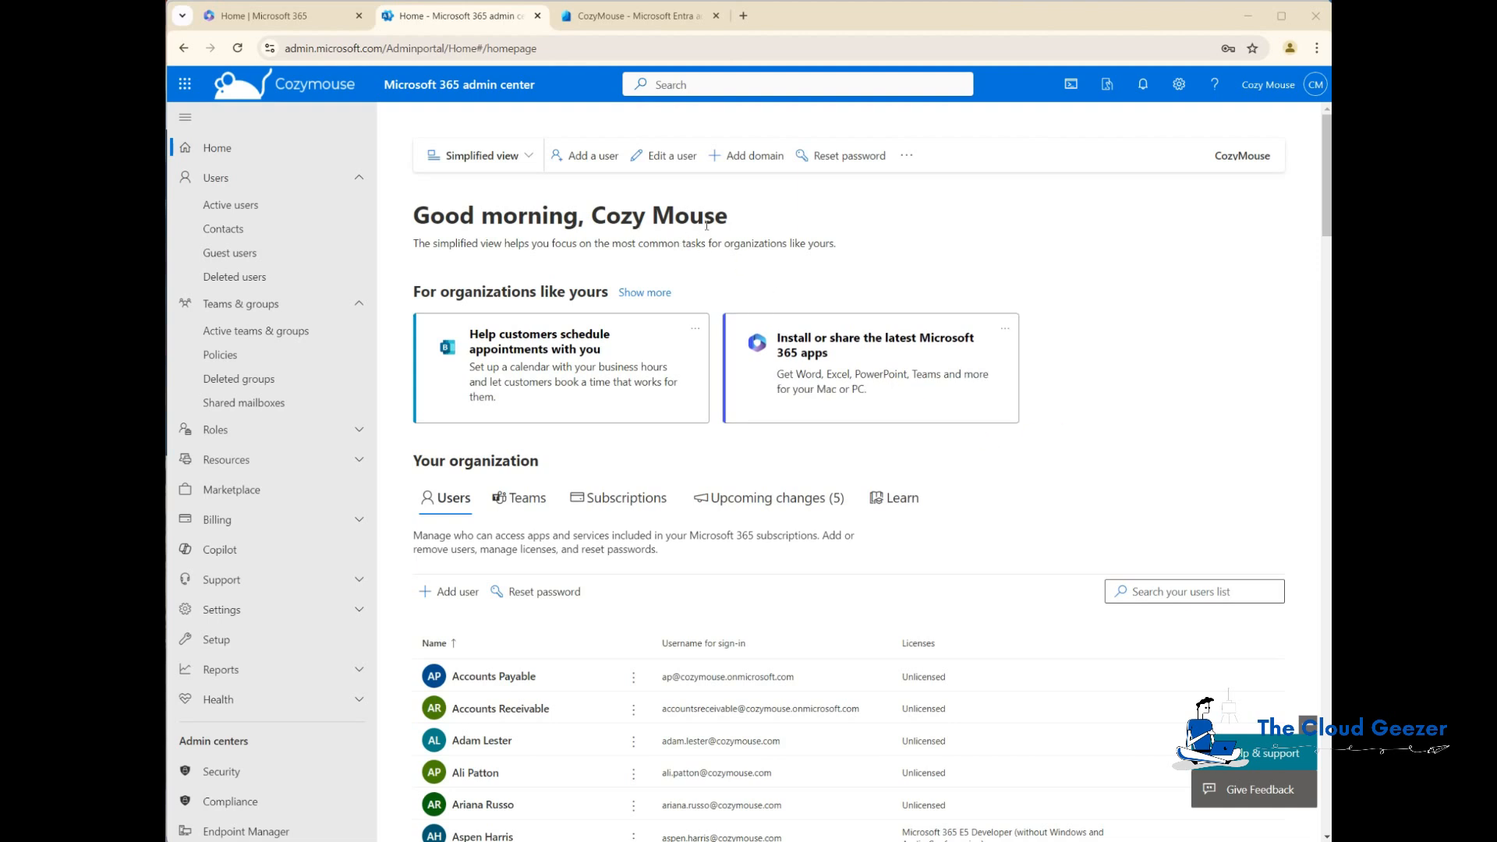
# Step: Open the active users list and browse through the tenant's user accounts
pyautogui.click(243, 205)
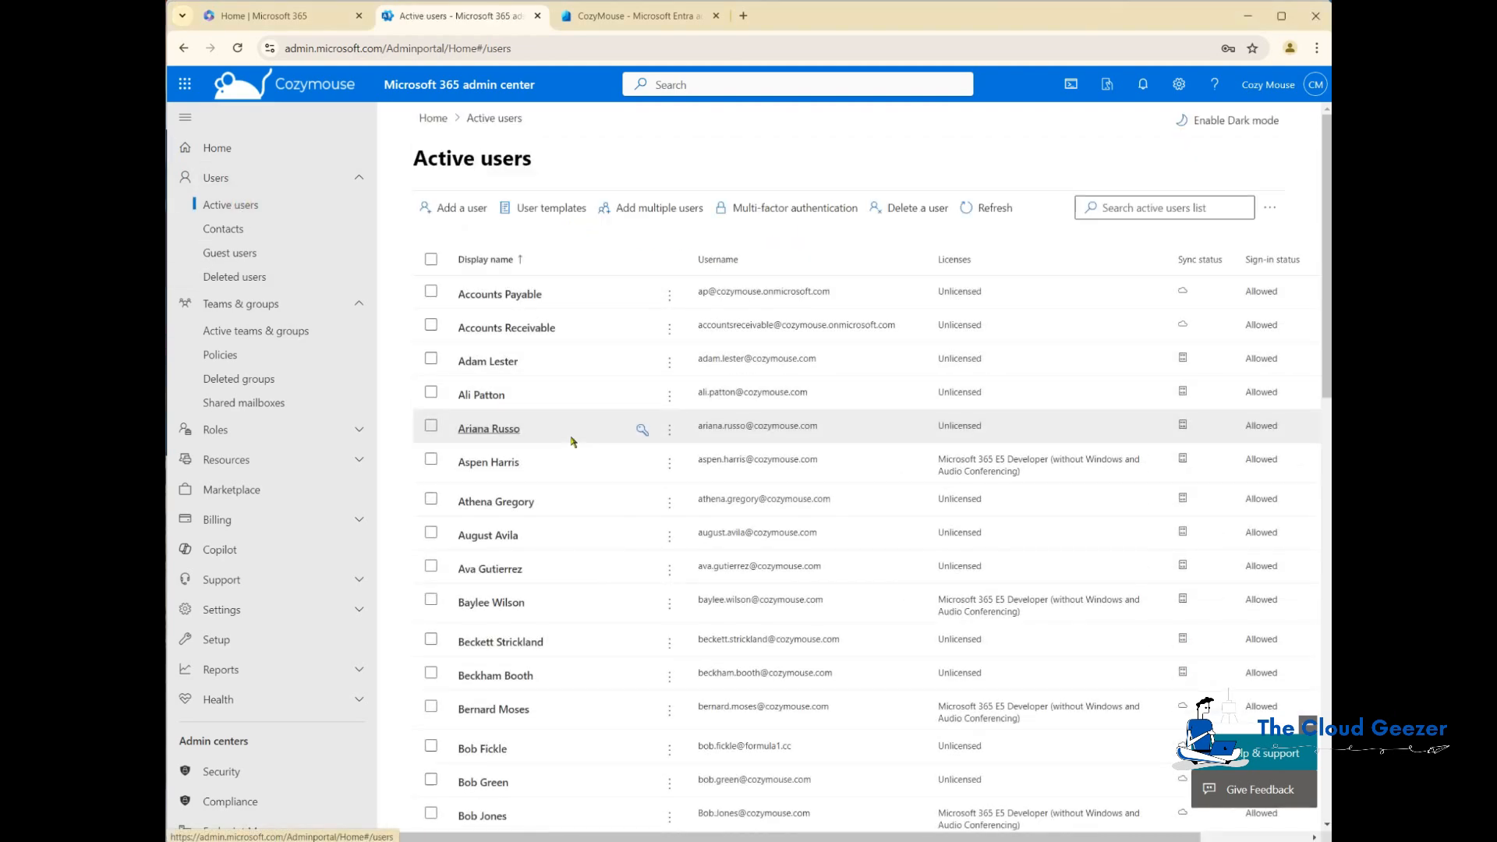
pyautogui.scroll(-2, 571, 440)
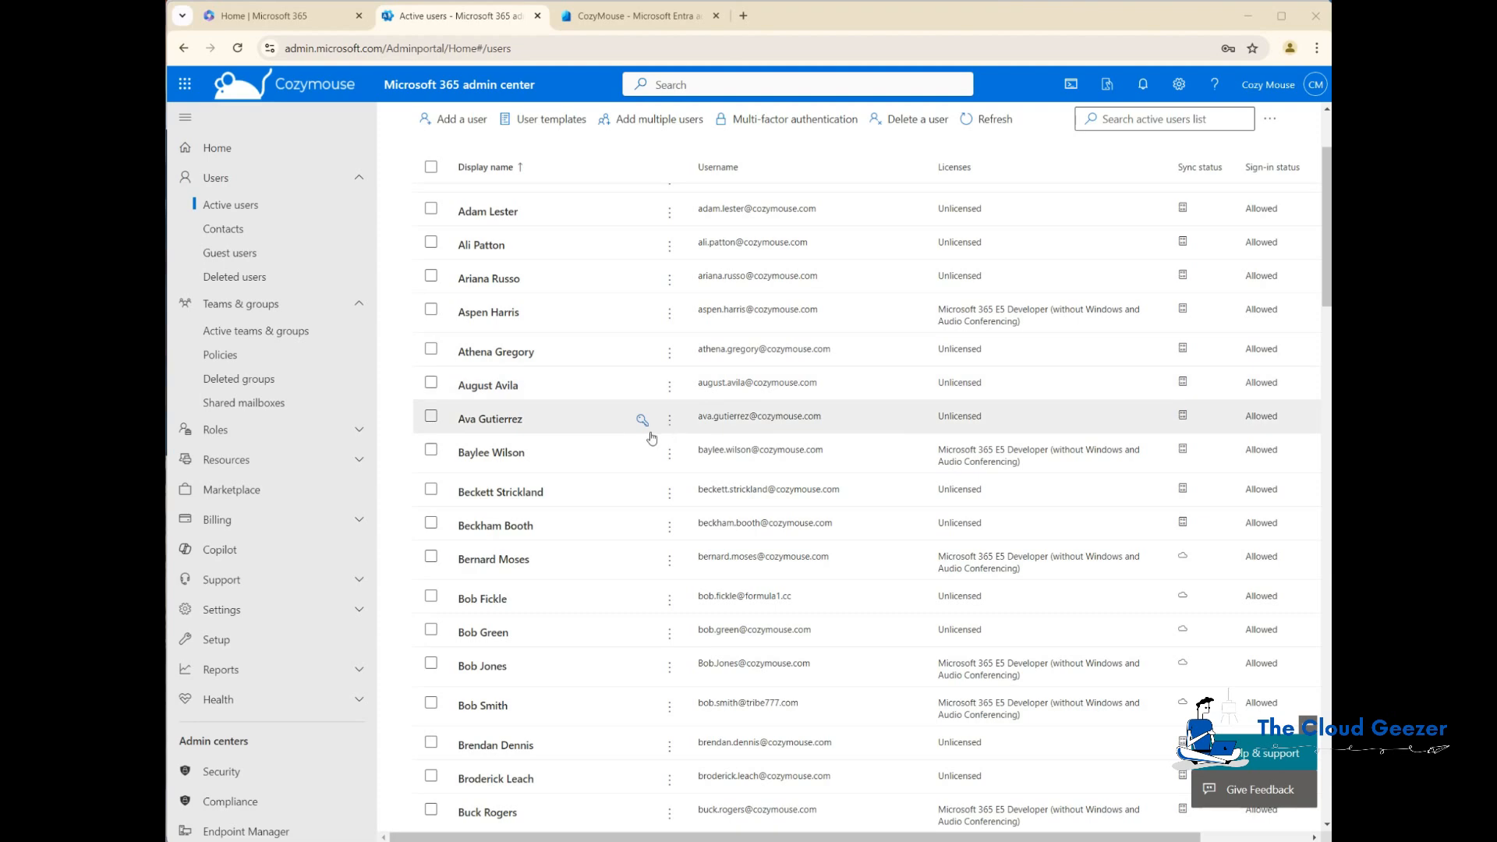
pyautogui.scroll(-2, 399, 493)
pyautogui.scroll(-9, 502, 484)
pyautogui.scroll(-5, 507, 479)
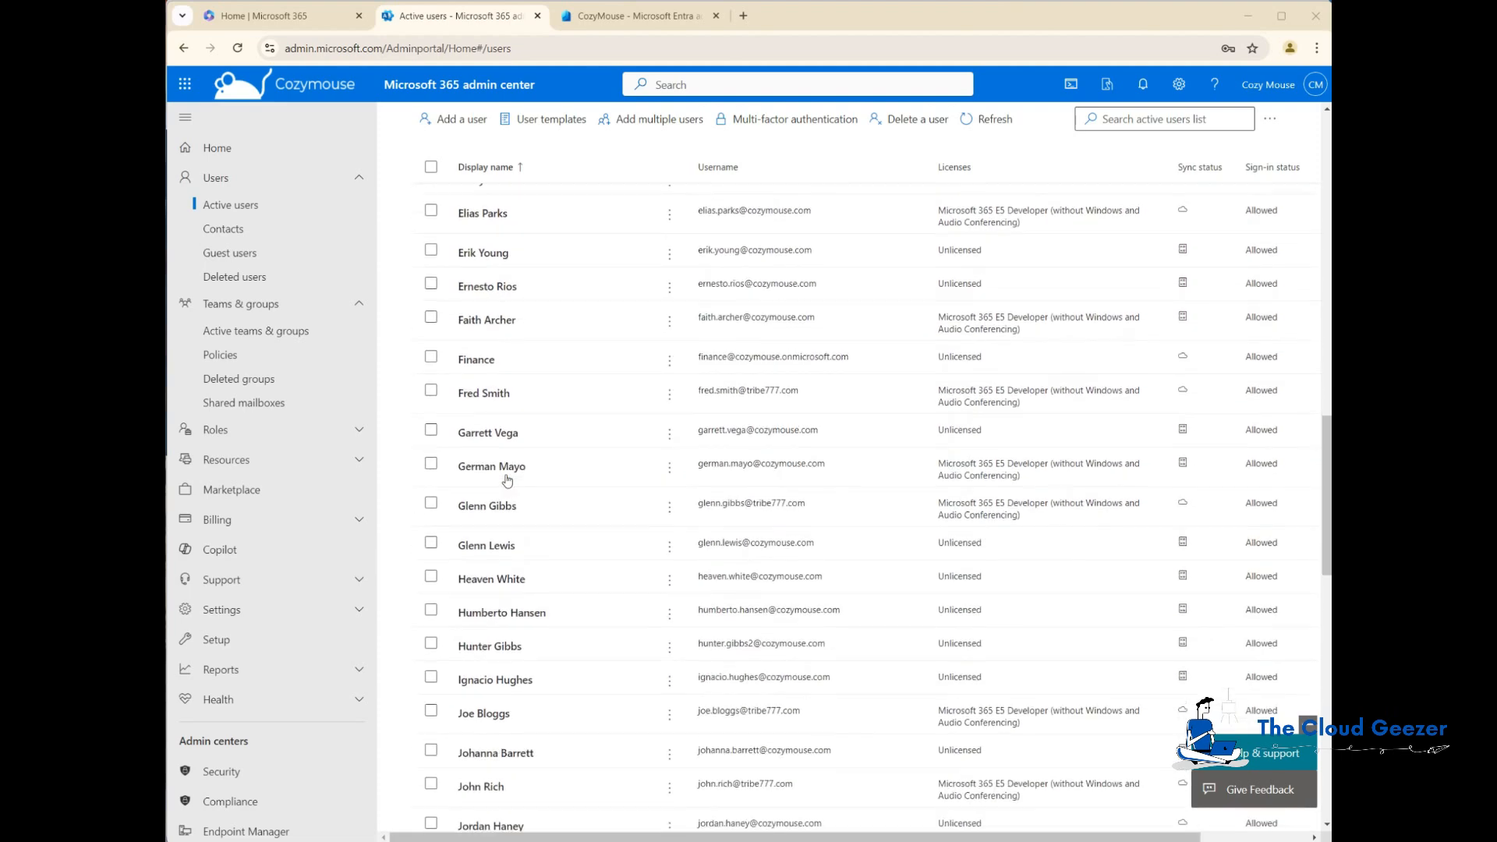
pyautogui.scroll(-7, 507, 479)
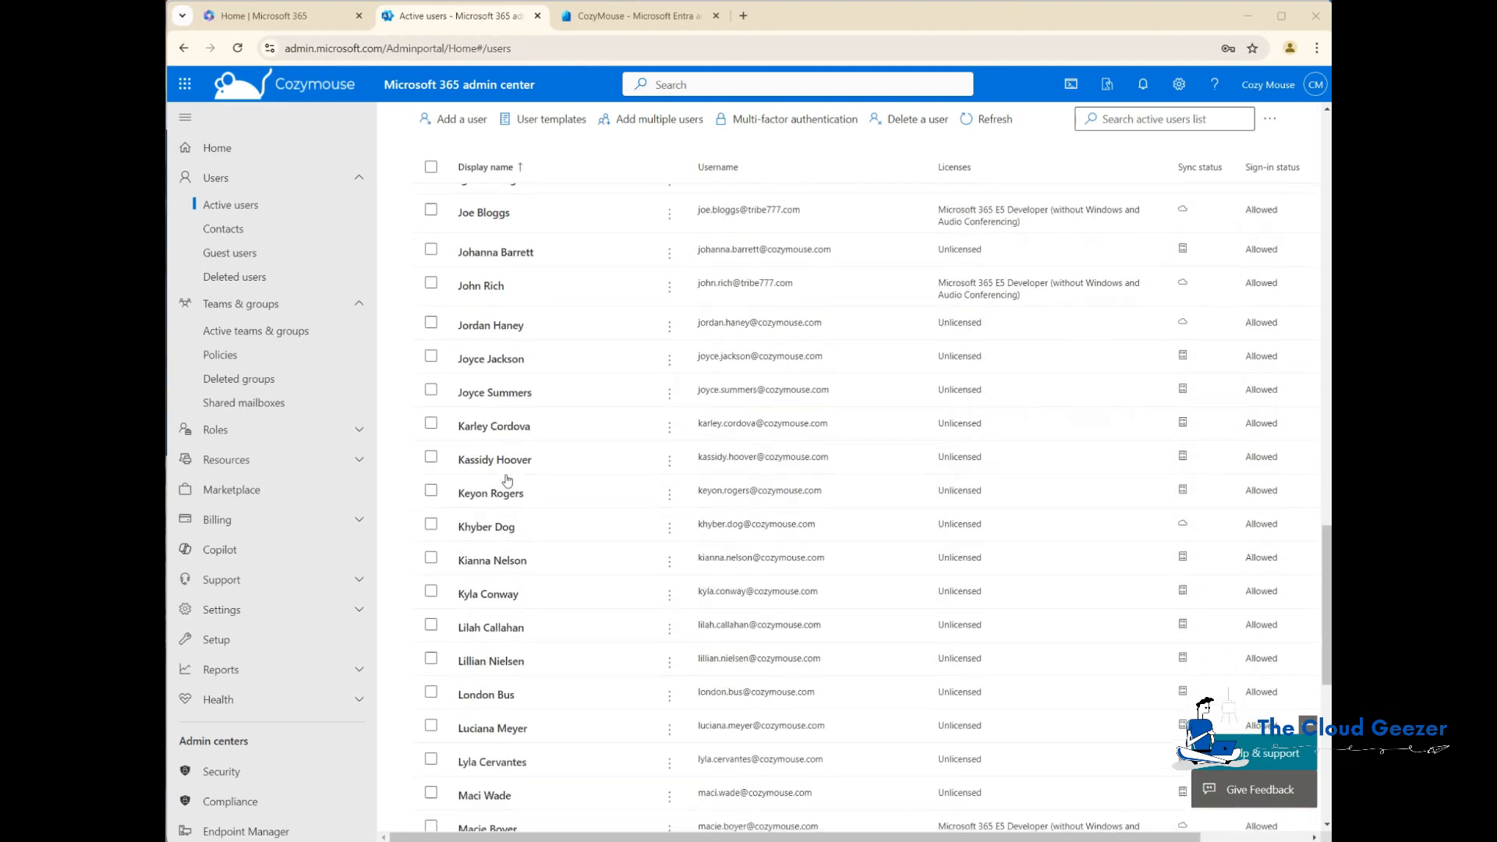
pyautogui.scroll(-4, 507, 479)
pyautogui.scroll(-4, 507, 481)
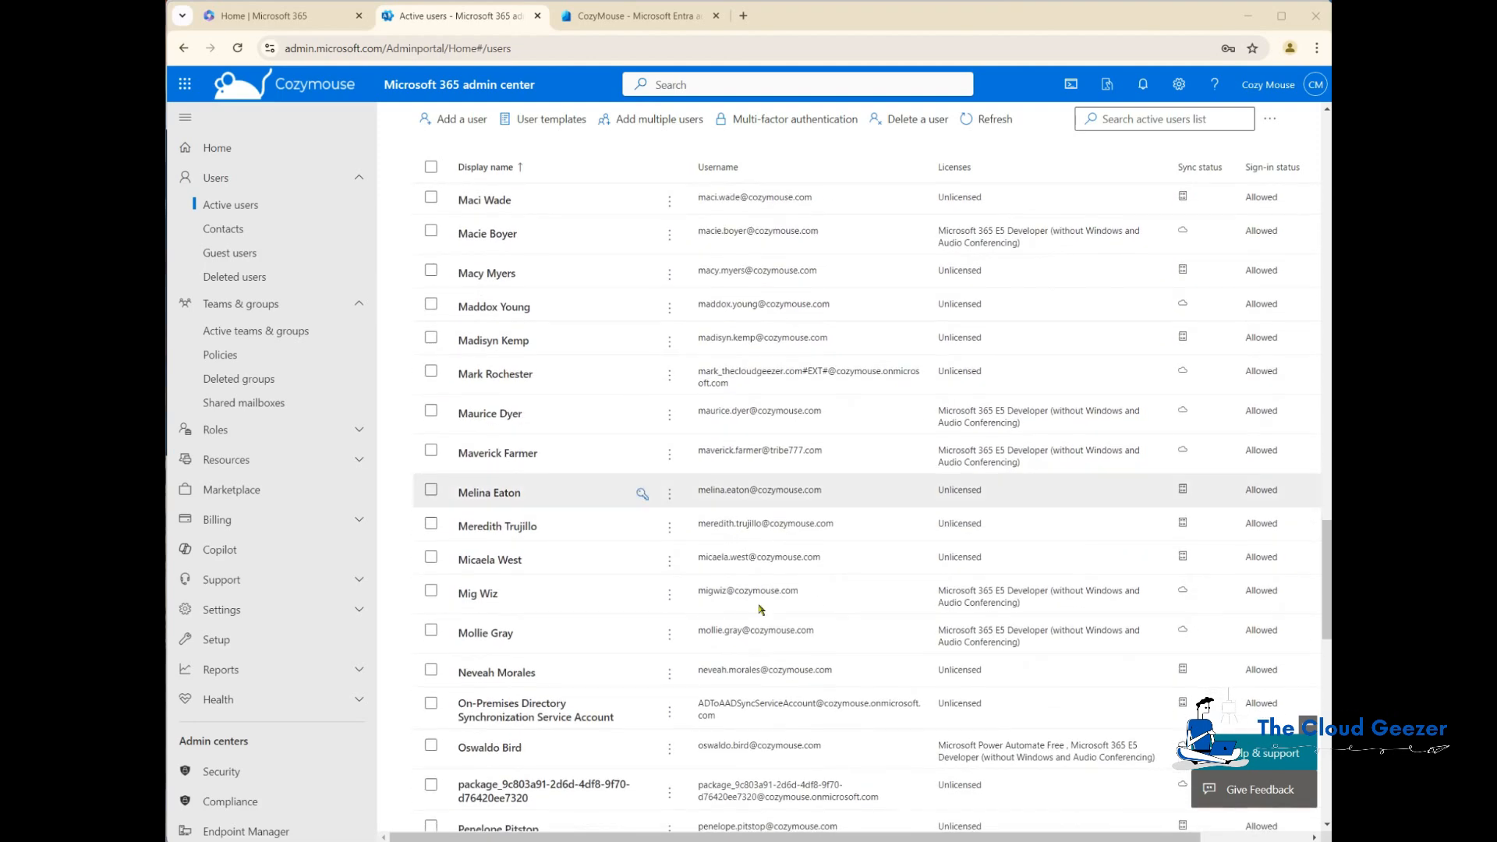
pyautogui.click(477, 594)
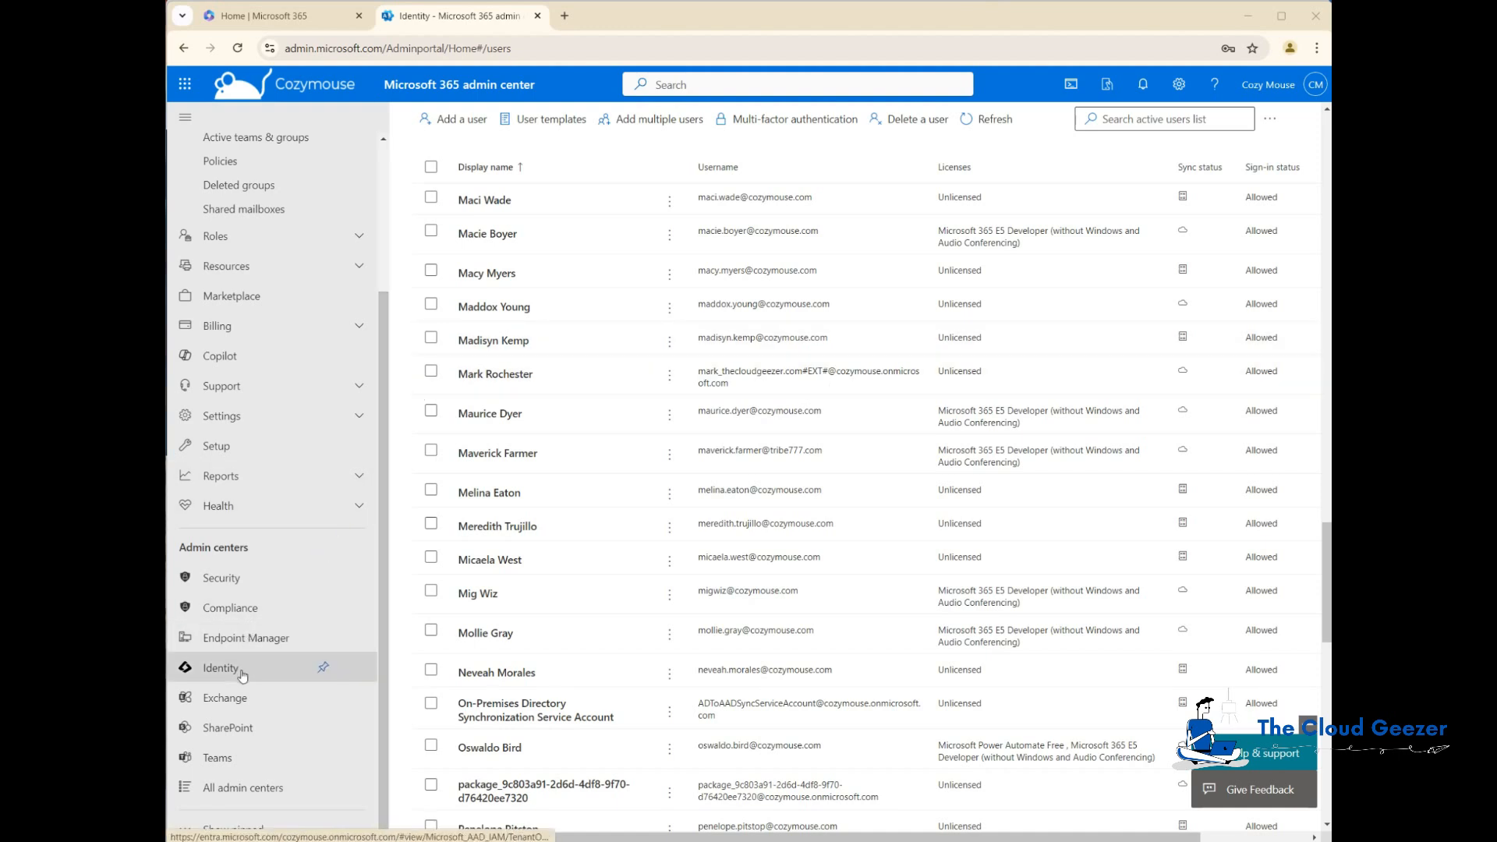
# Step: Open App registrations in the Entra identity admin center and start a new application registration
pyautogui.click(218, 674)
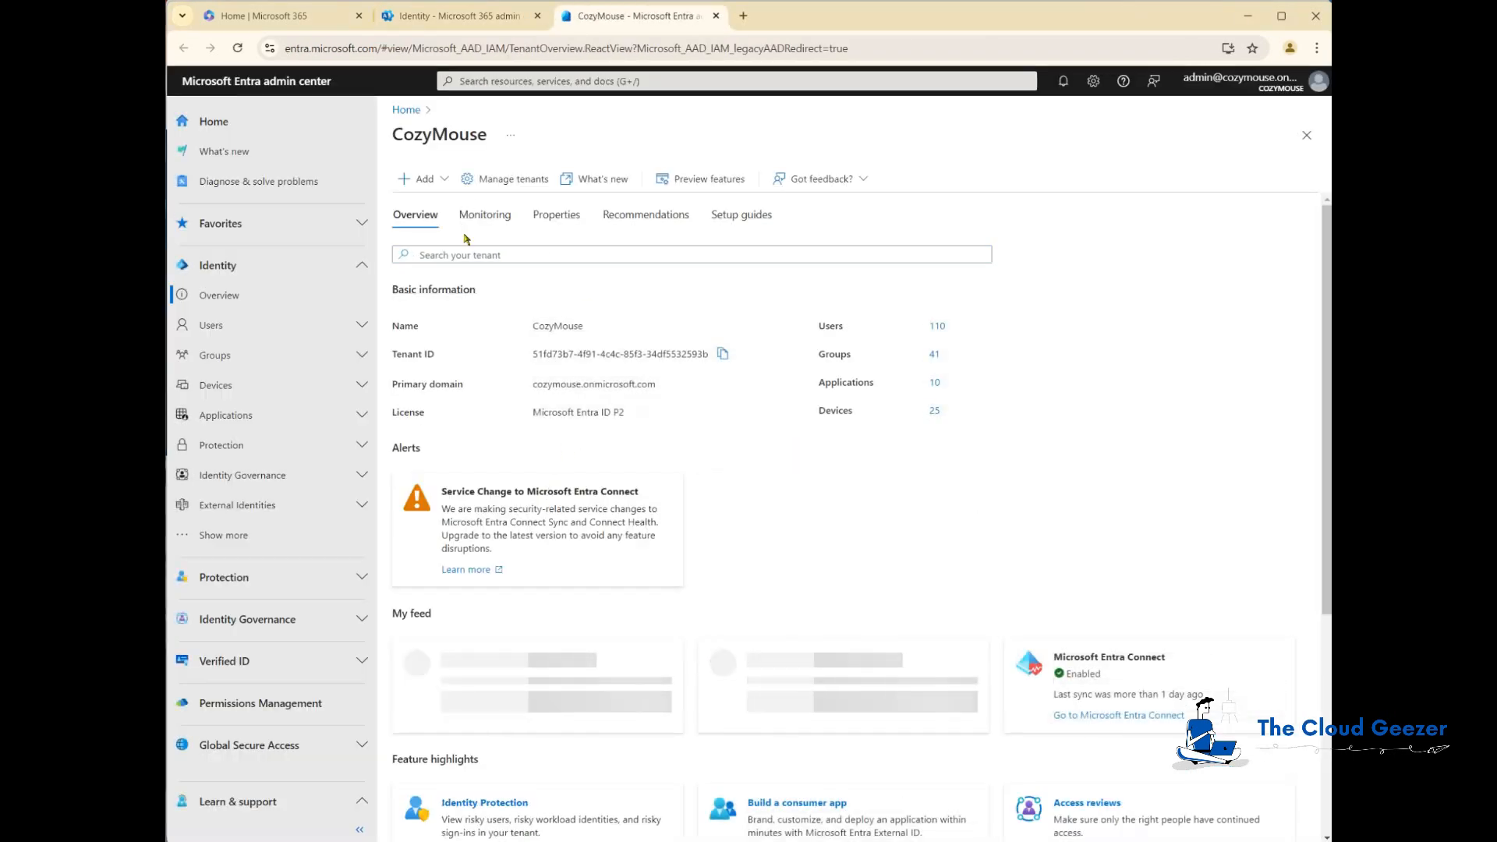
pyautogui.click(226, 418)
pyautogui.click(232, 476)
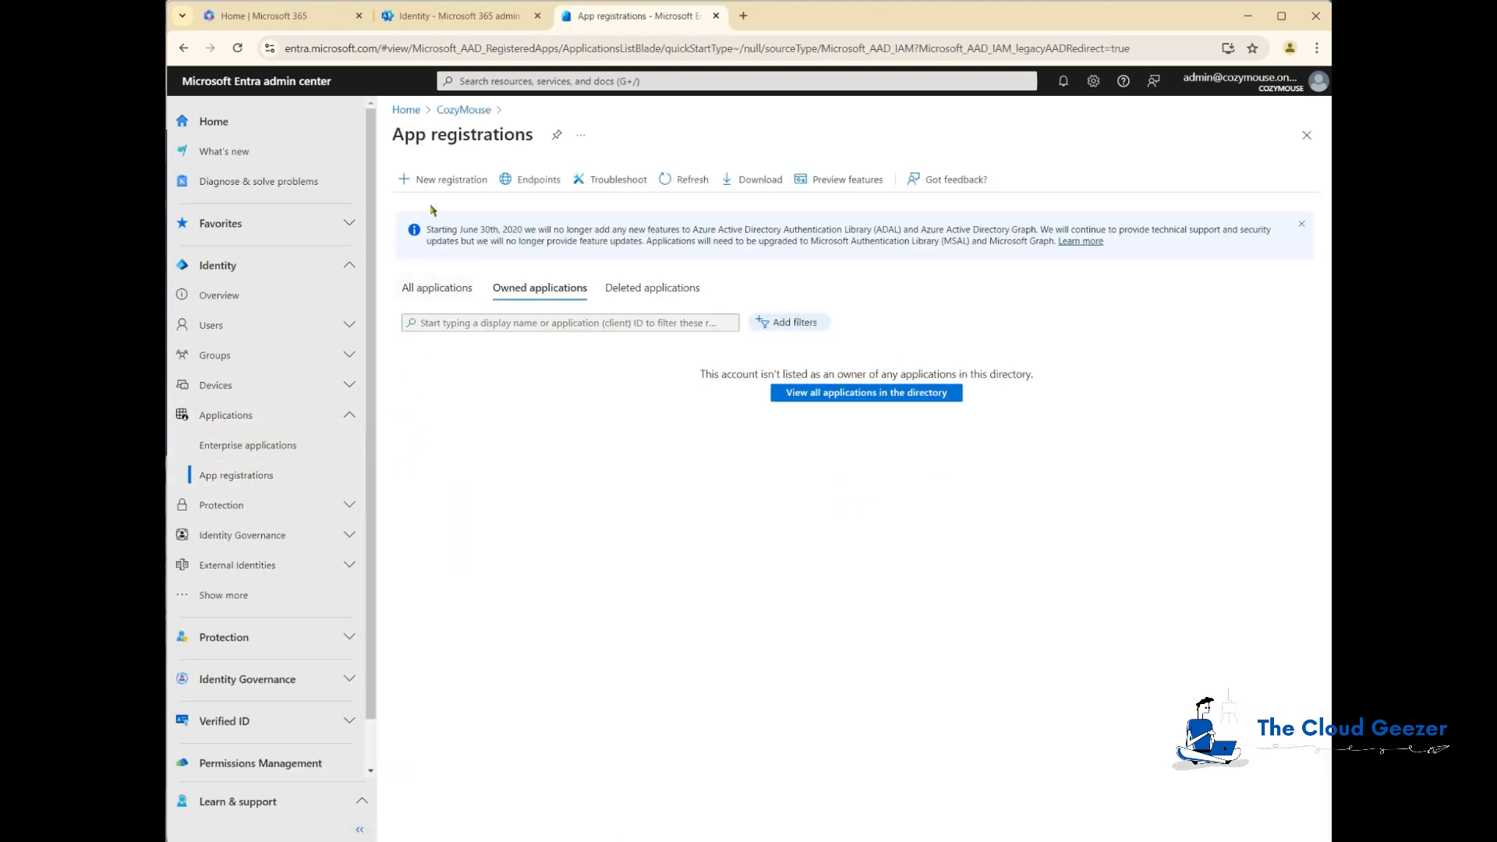
pyautogui.click(448, 180)
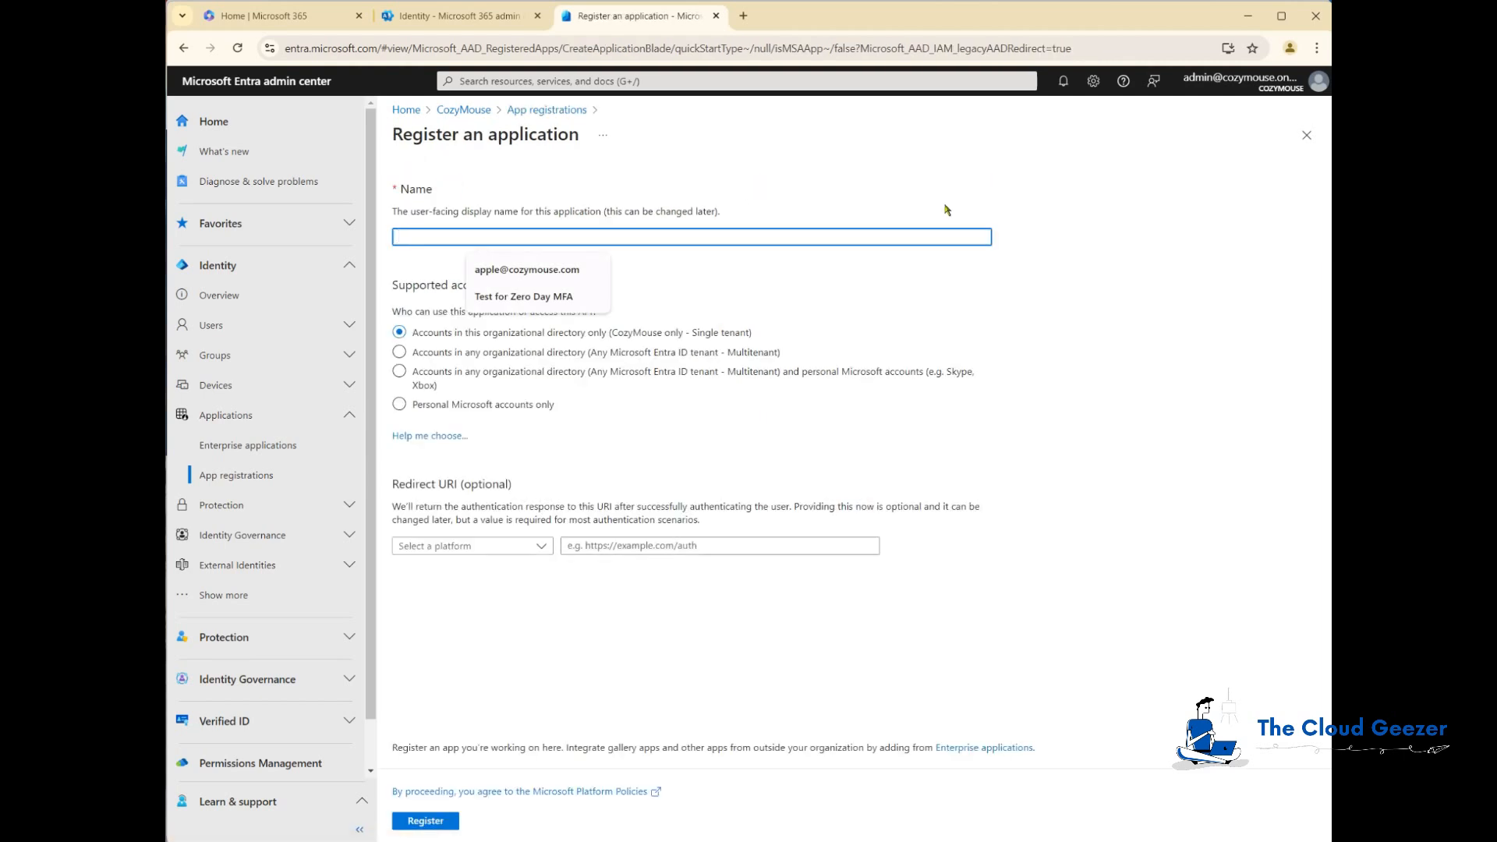
# Step: Register a new single-tenant application named MigrationWiz Endpoint
pyautogui.click(832, 239)
pyautogui.write('MigrationWi')
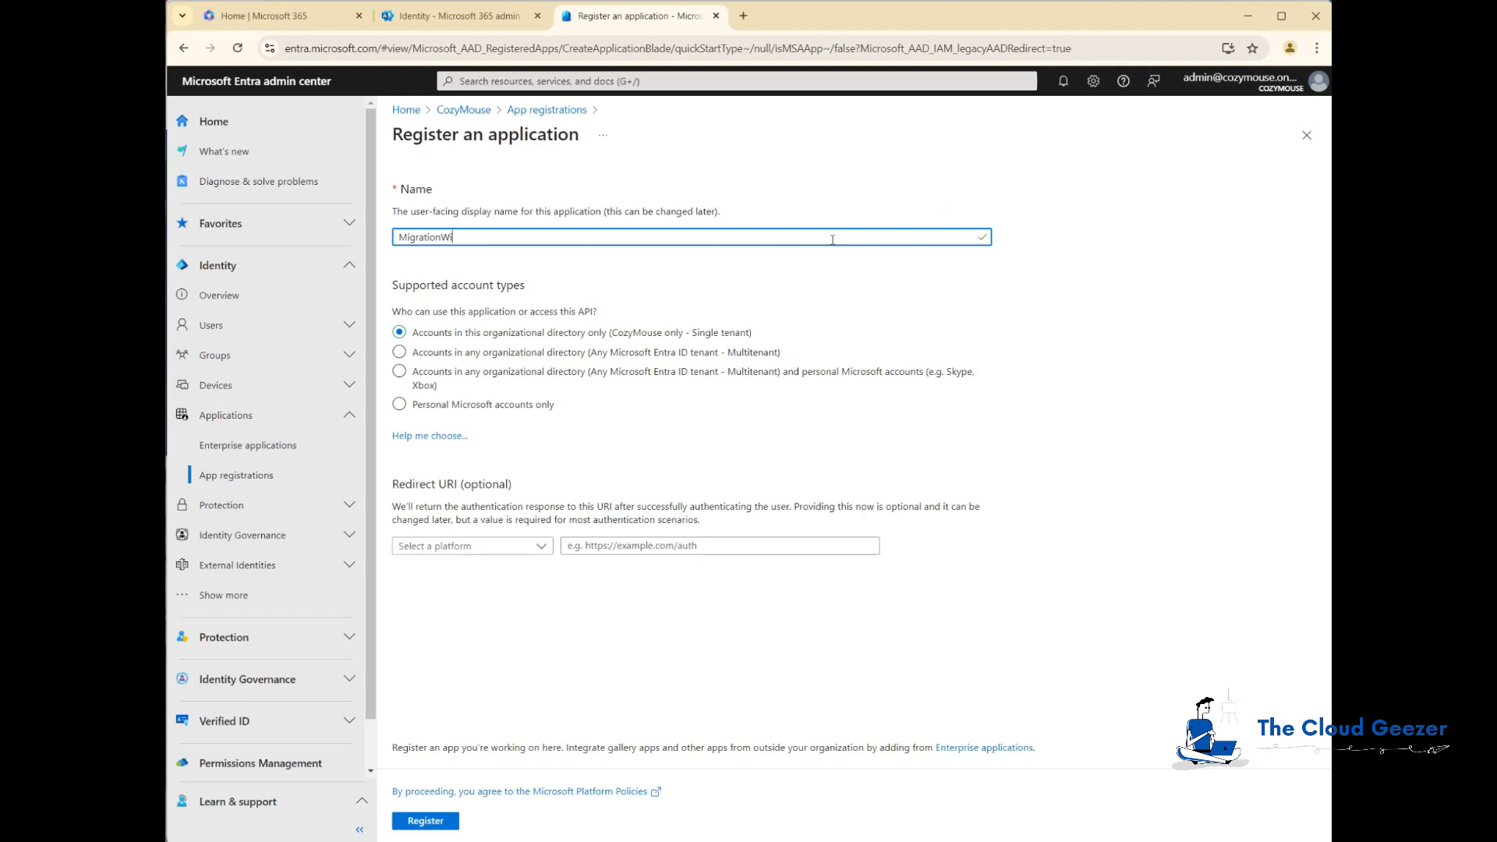
pyautogui.write('z Endpoint')
pyautogui.click(433, 821)
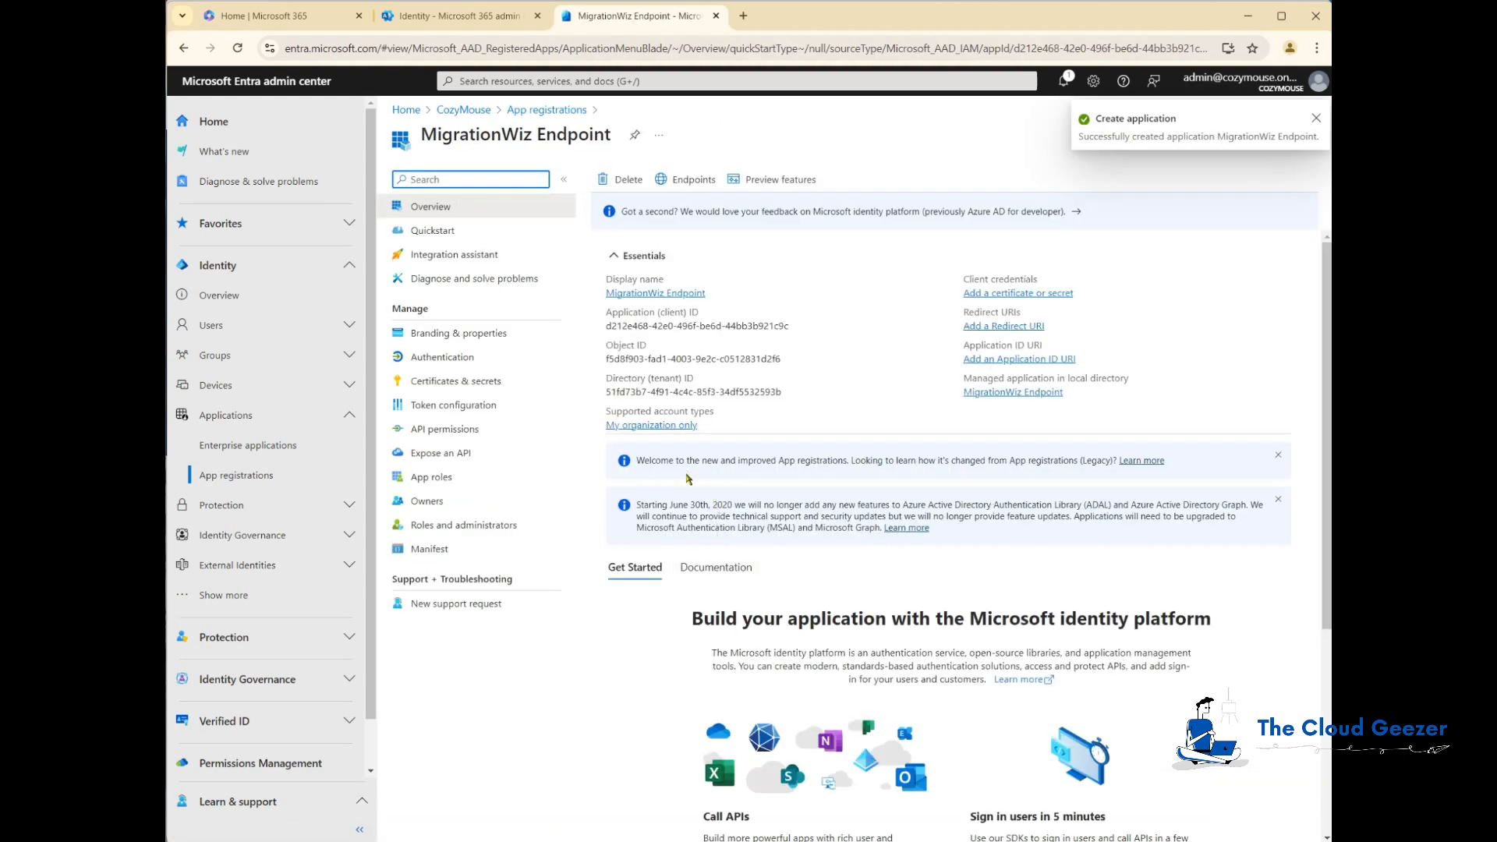
# Step: Copy the application's client ID and paste it next to Client ID under Source in the Notepad file
pyautogui.moveTo(661, 326)
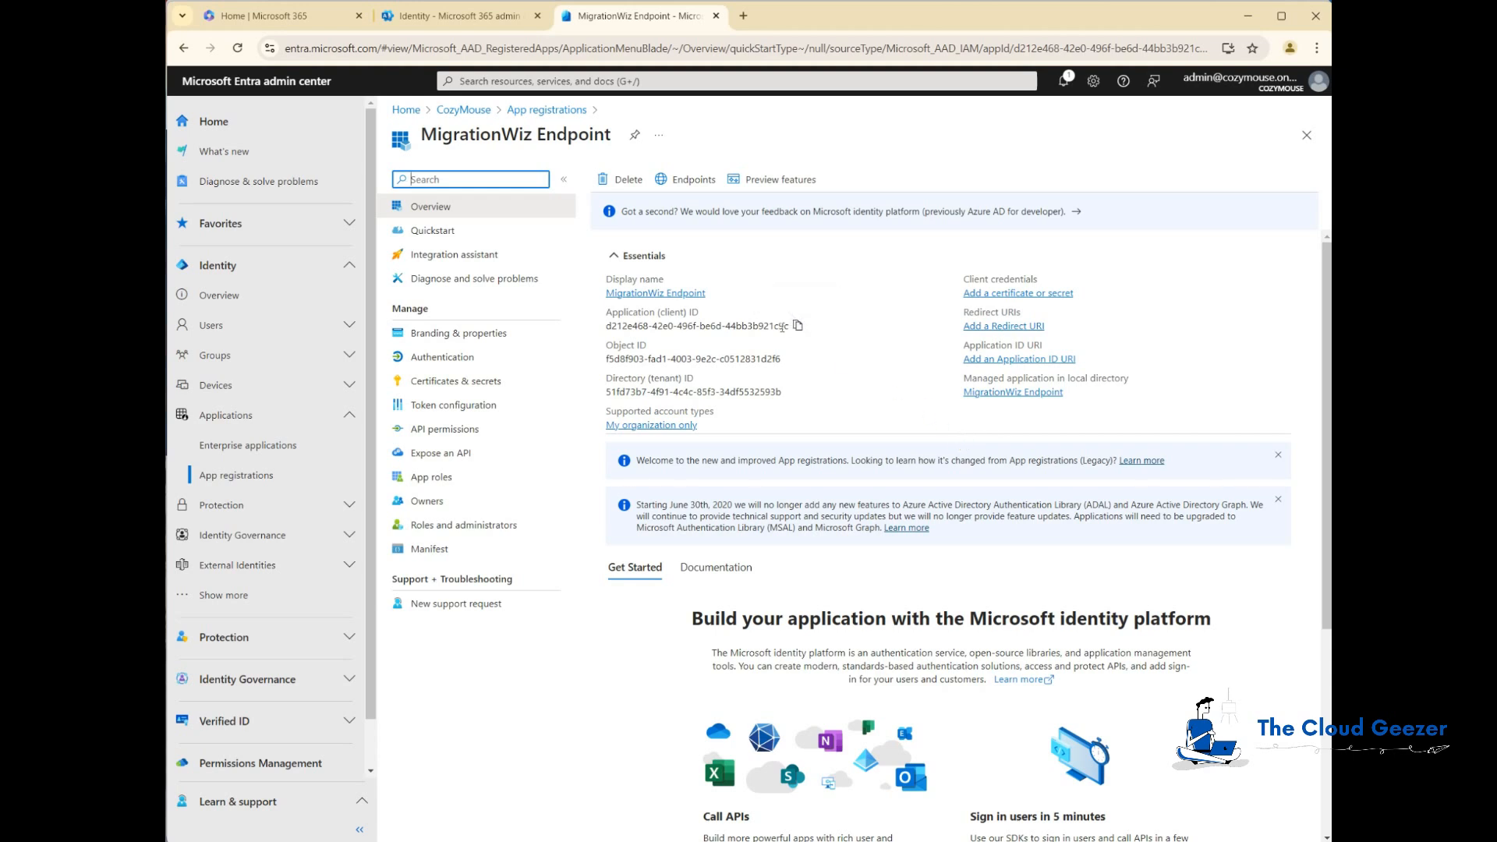
pyautogui.click(798, 328)
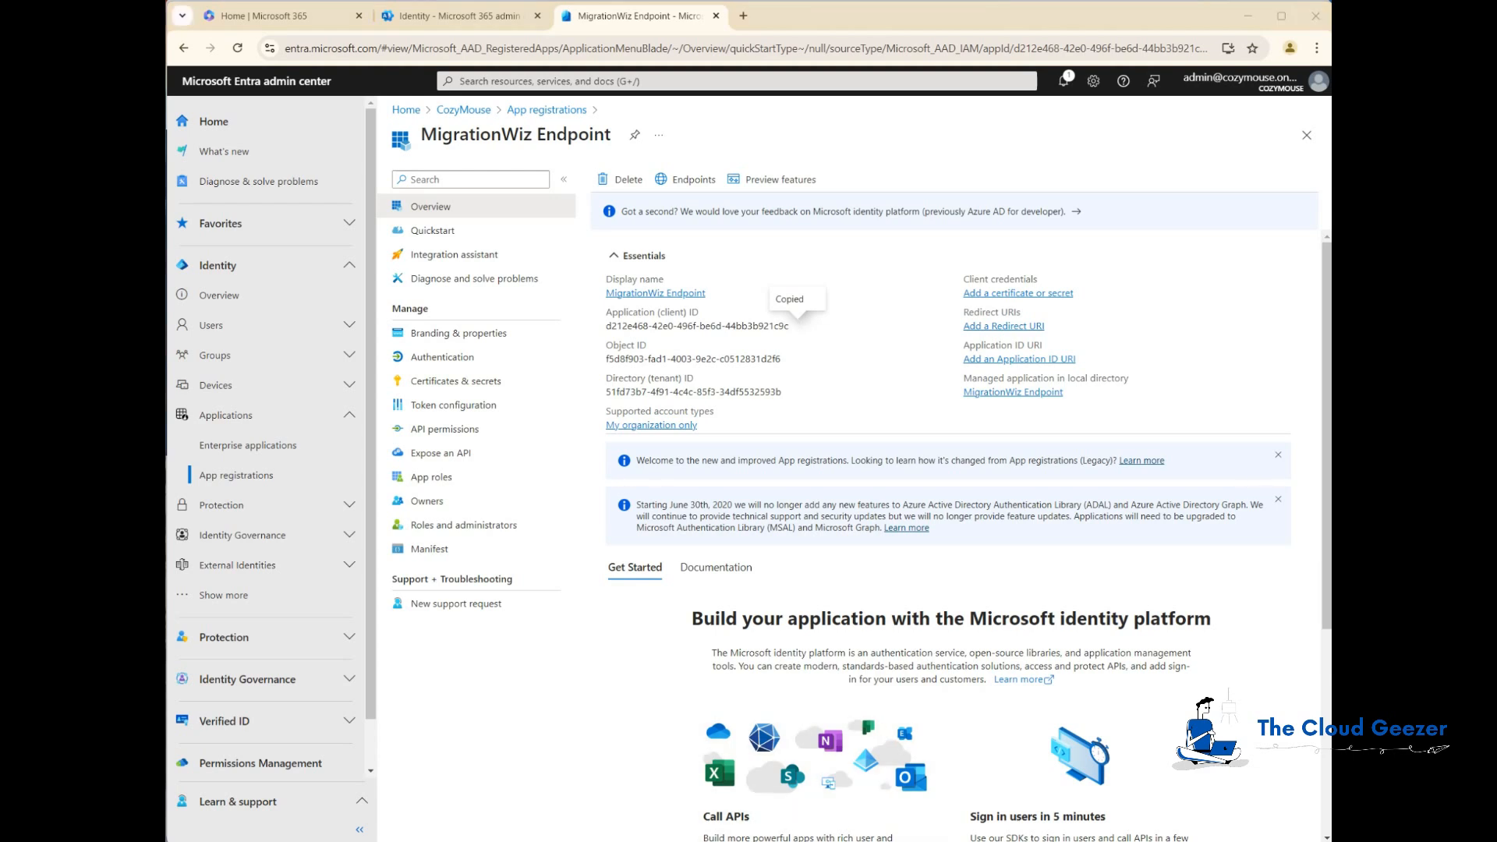
pyautogui.hotkey('alt', 'Tab')
pyautogui.click(528, 466)
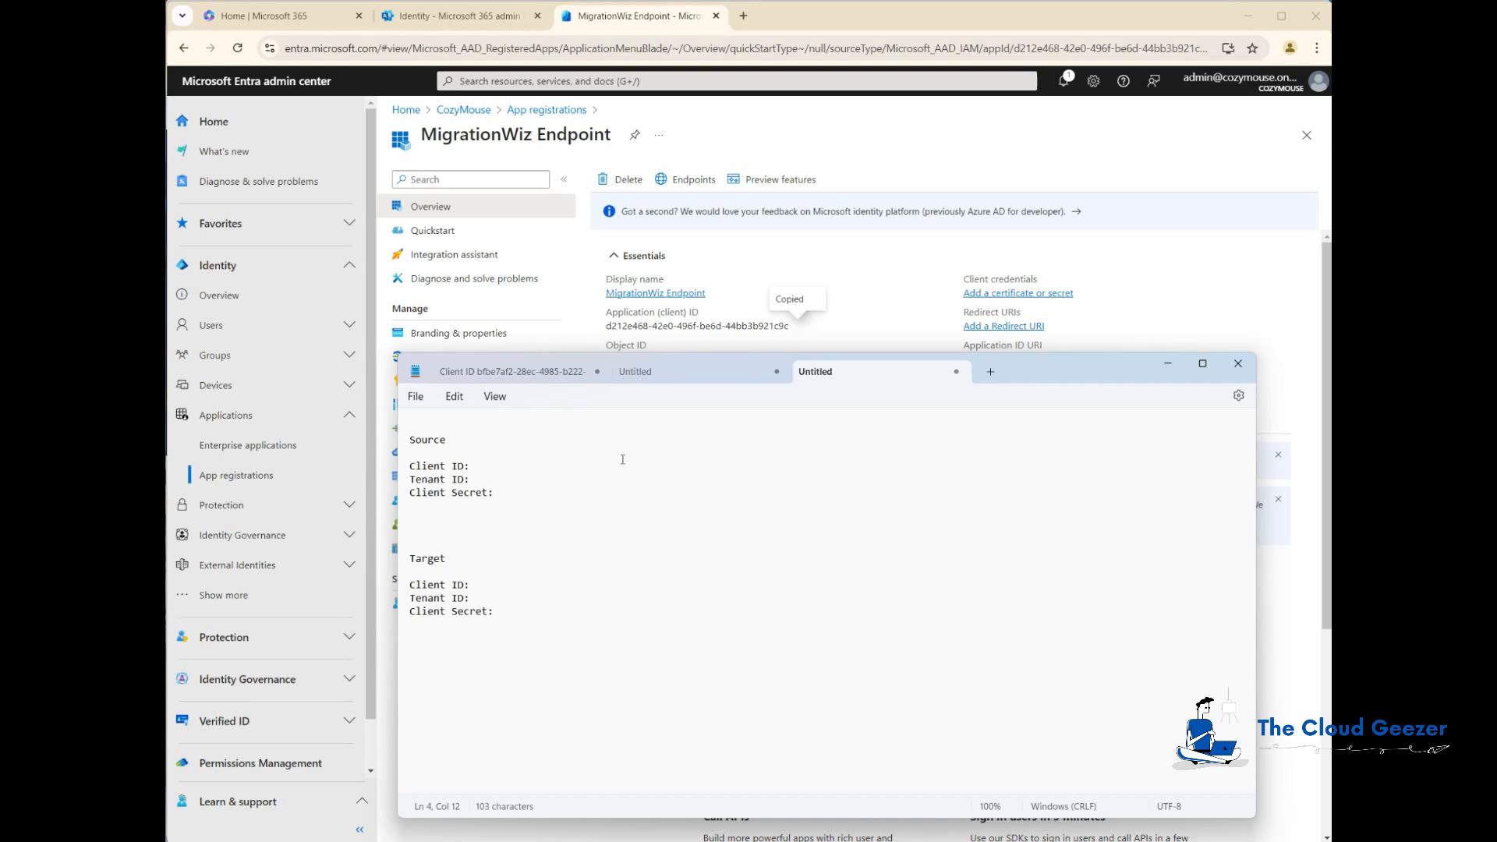
pyautogui.press('Tab')
pyautogui.hotkey('ctrl', 'v')
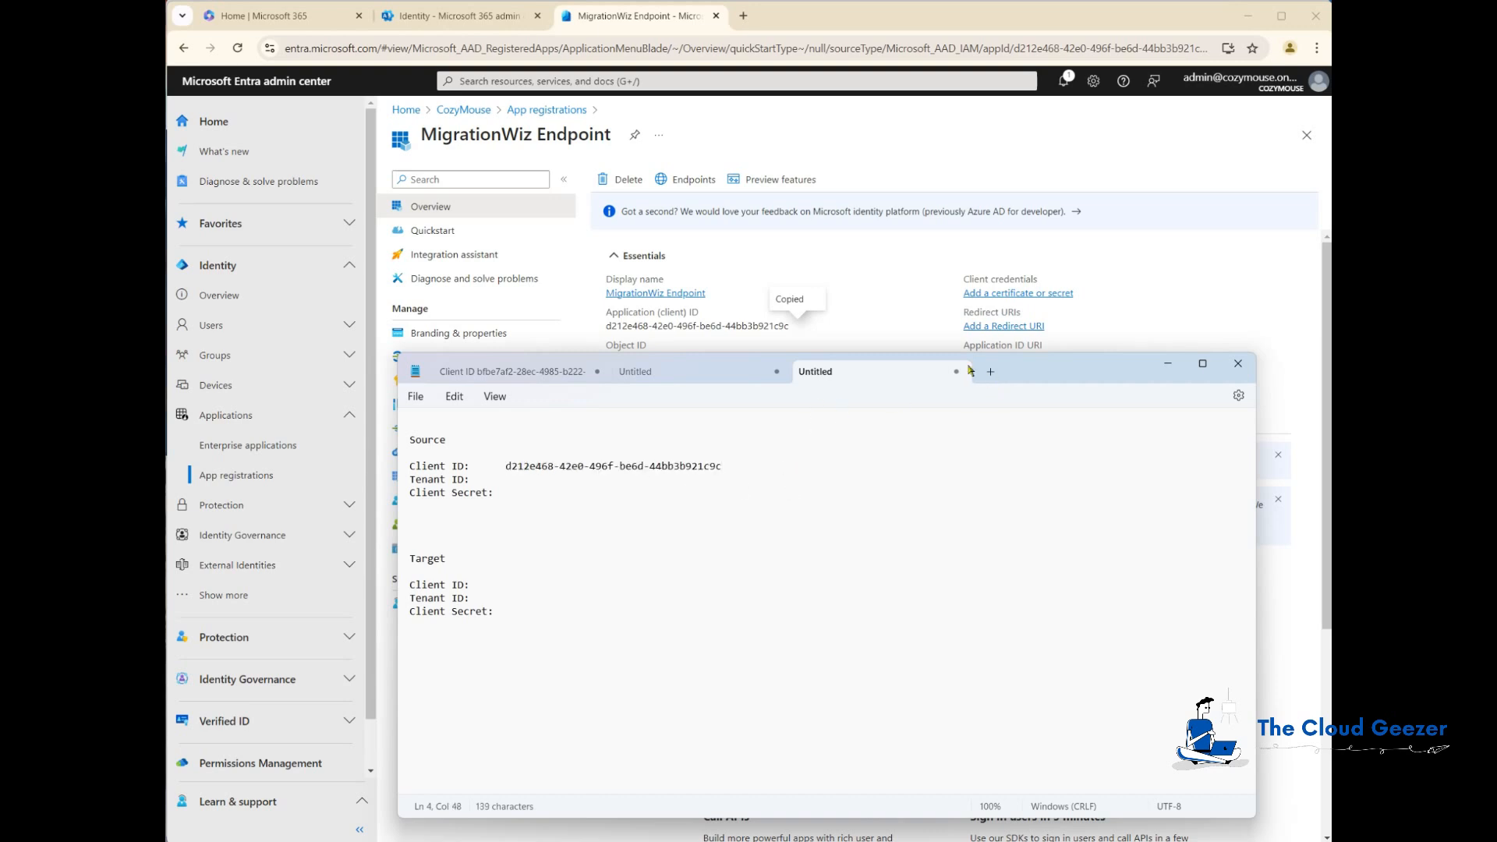
# Step: Copy the directory (tenant) ID and paste it next to Tenant ID under Source in Notepad
pyautogui.click(895, 259)
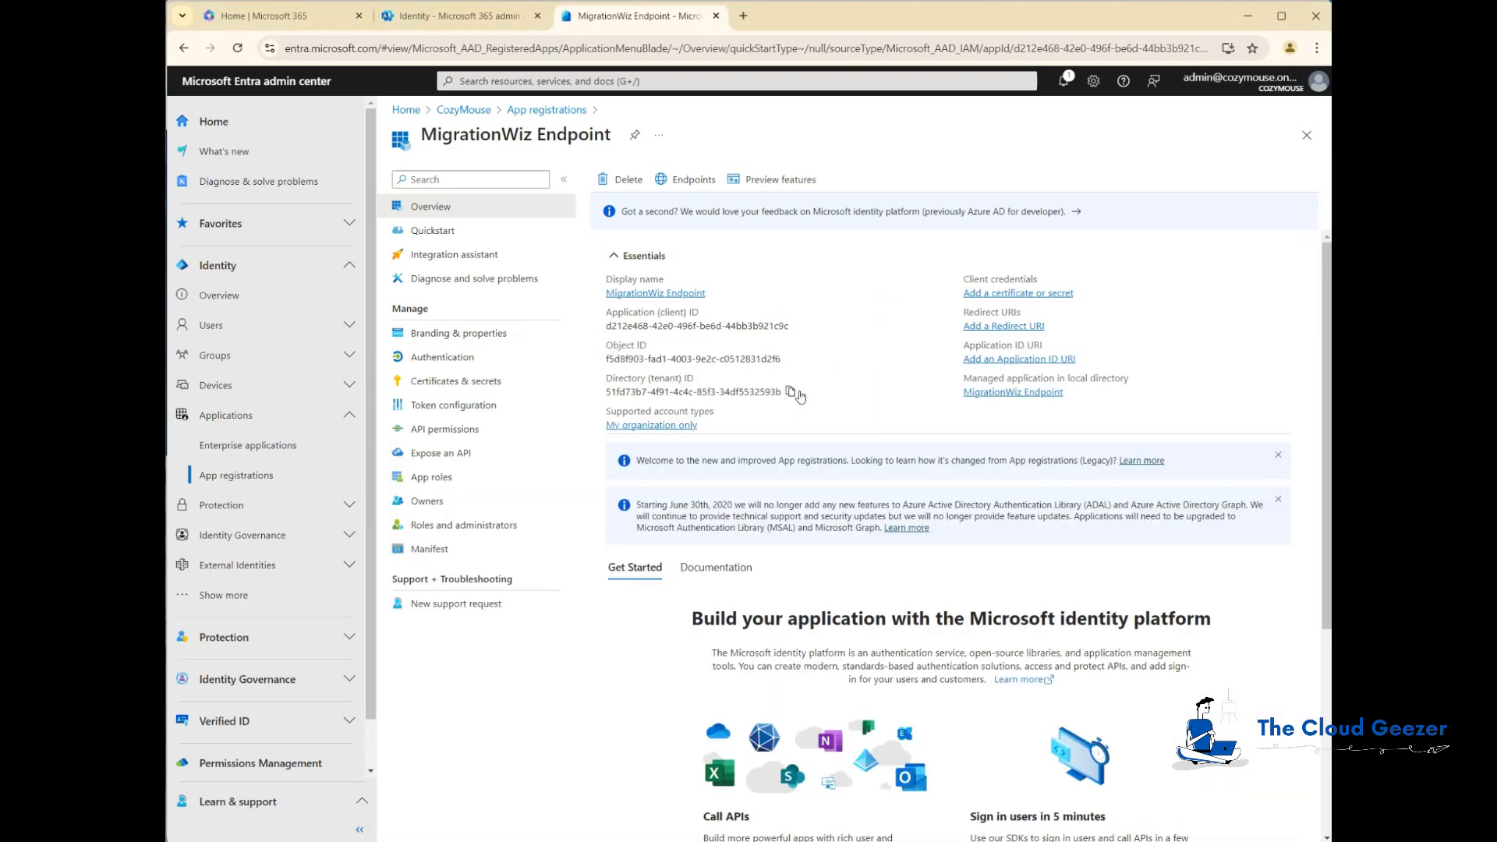
pyautogui.click(790, 391)
pyautogui.hotkey('alt', 'Tab')
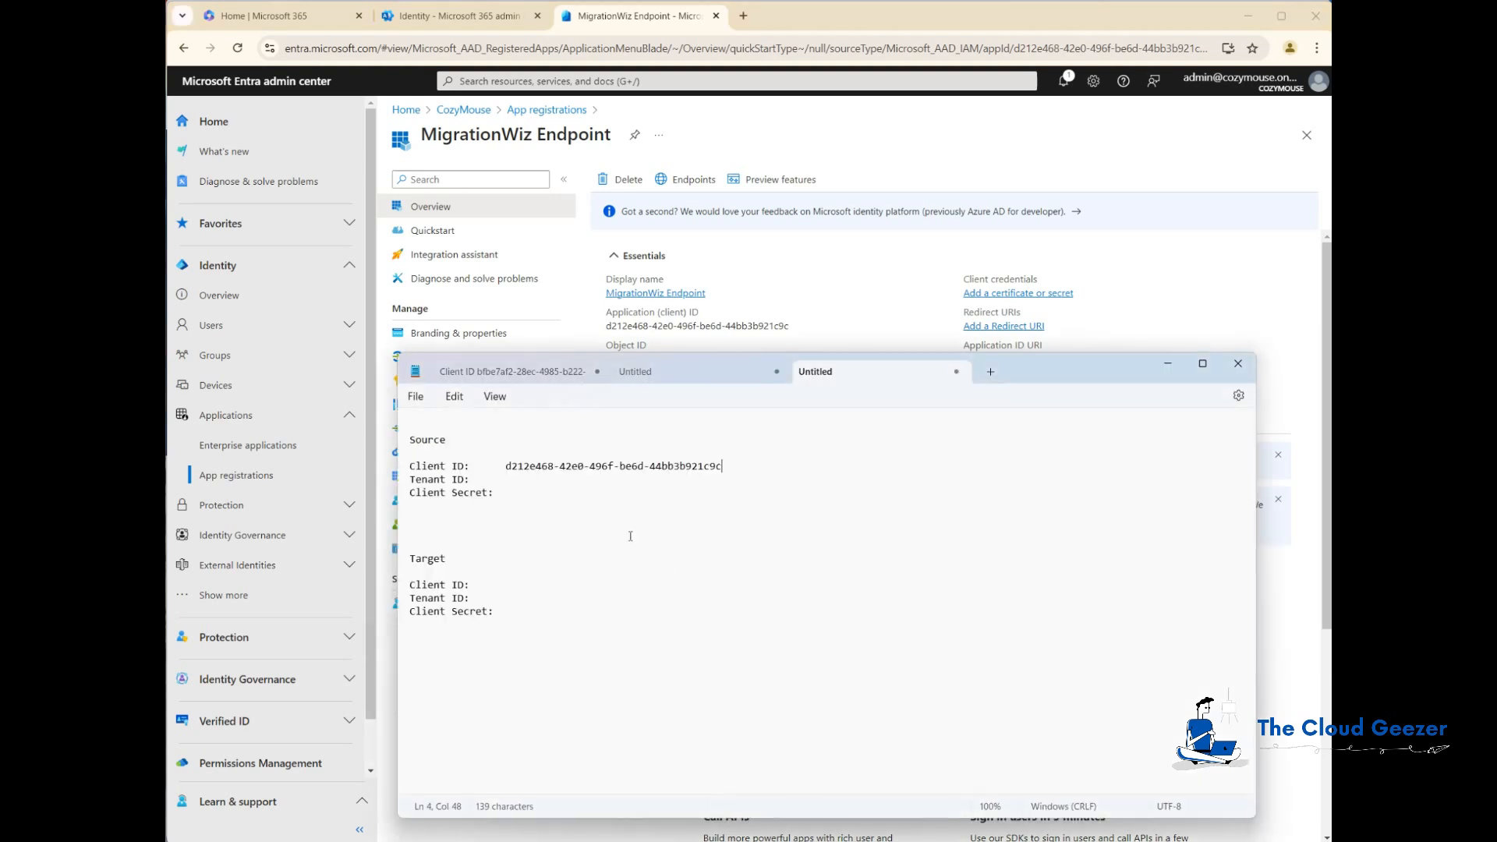
pyautogui.click(545, 479)
pyautogui.hotkey('ctrl', 'v')
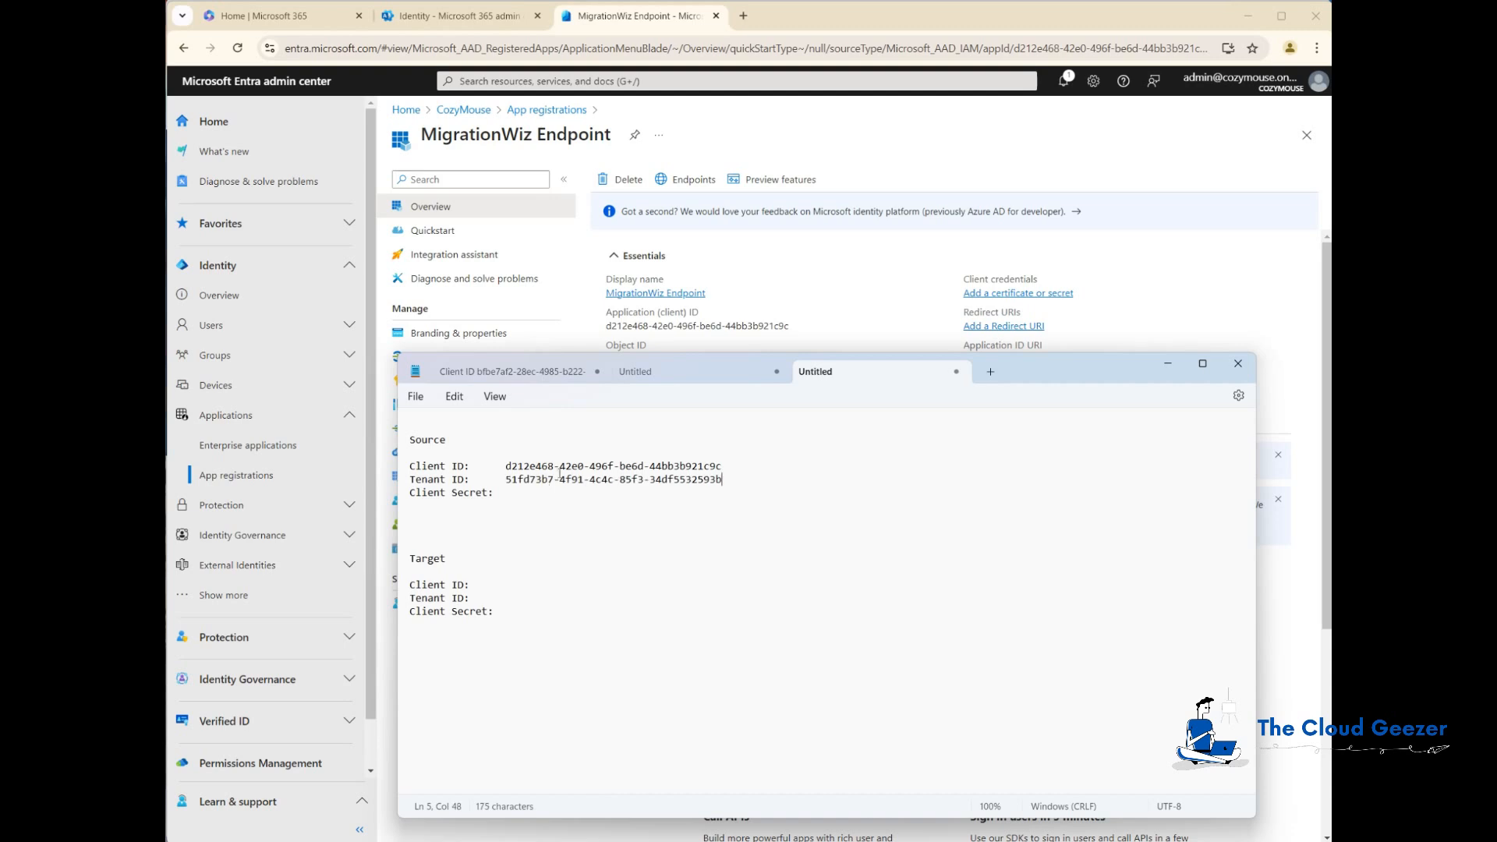
# Step: Enable public client flows in the app's Authentication settings and save
pyautogui.click(1096, 221)
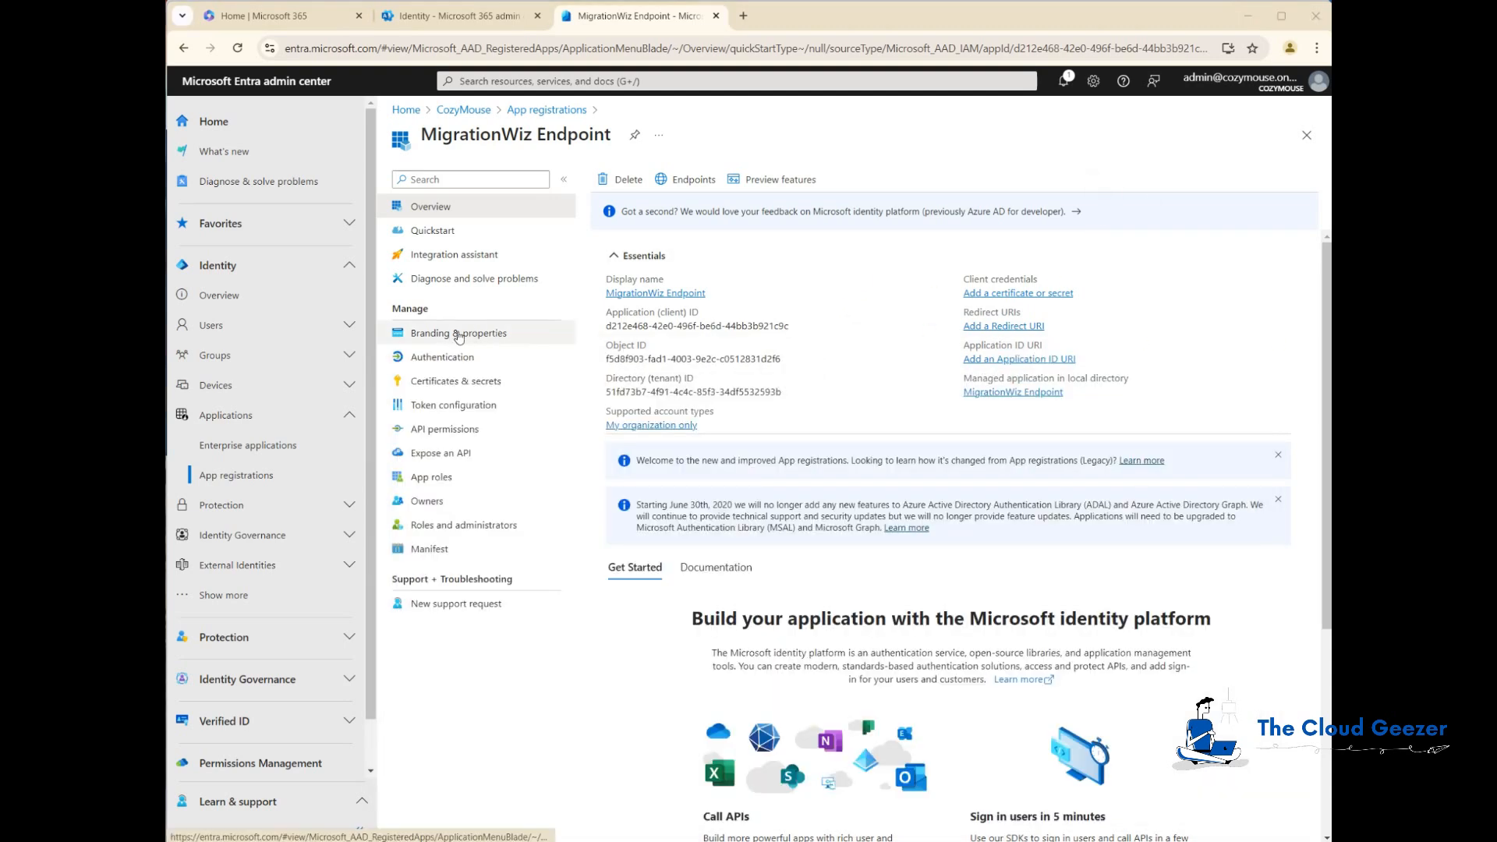
pyautogui.click(431, 361)
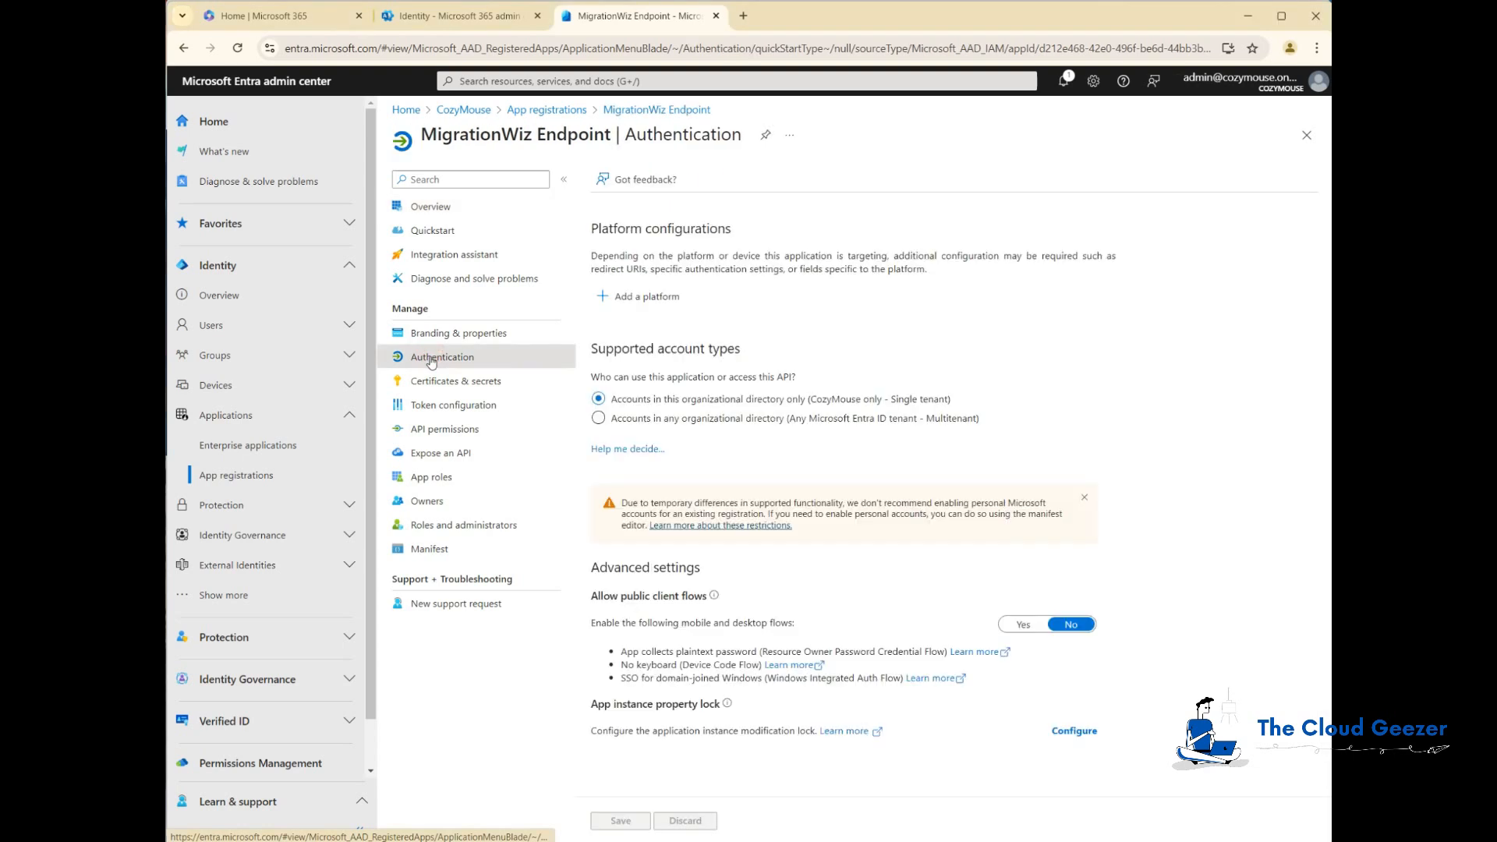
pyautogui.click(1021, 625)
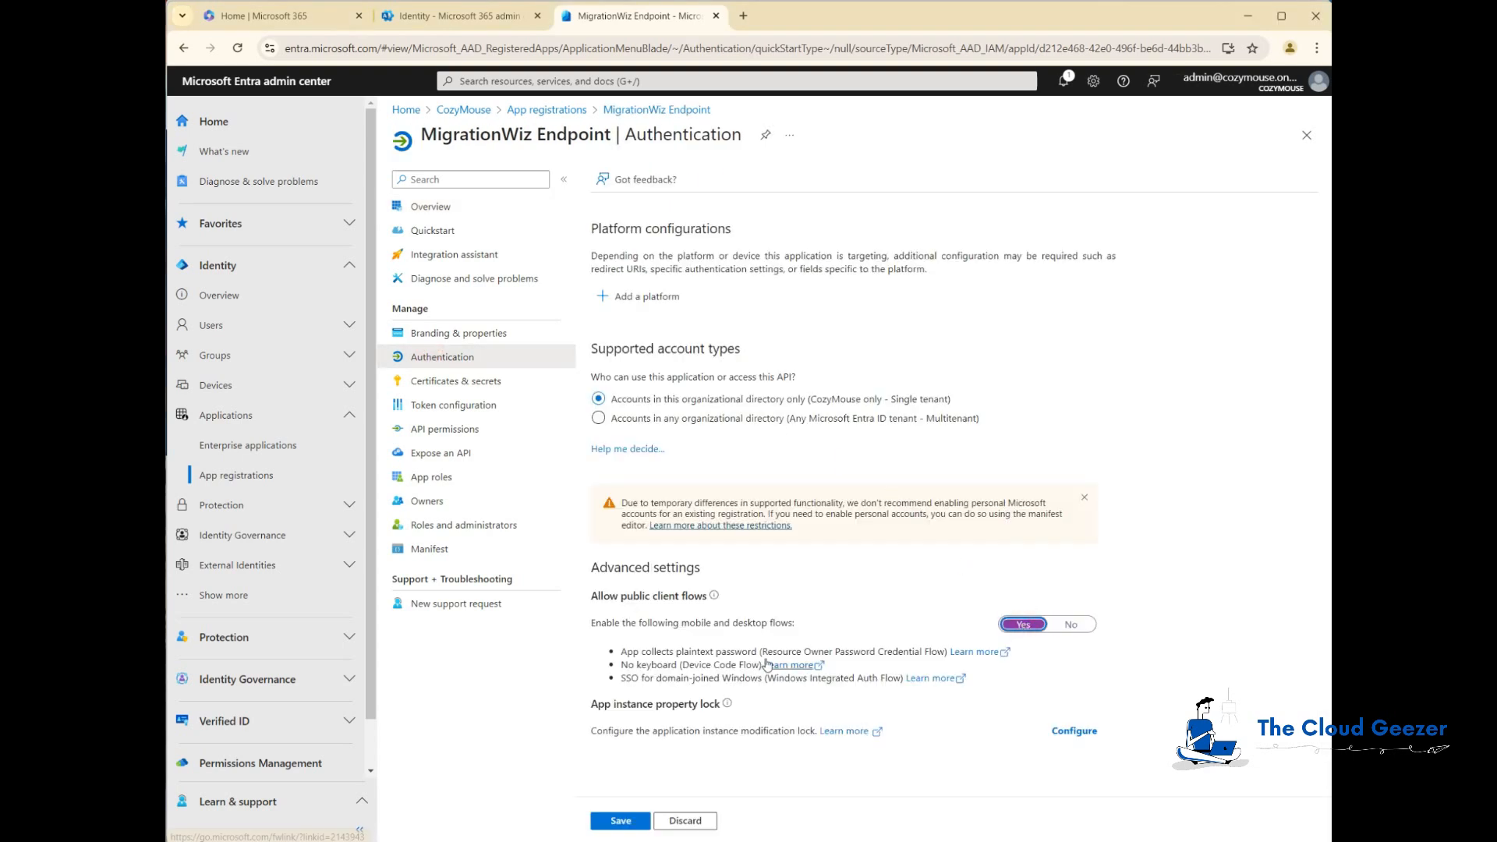
pyautogui.click(619, 821)
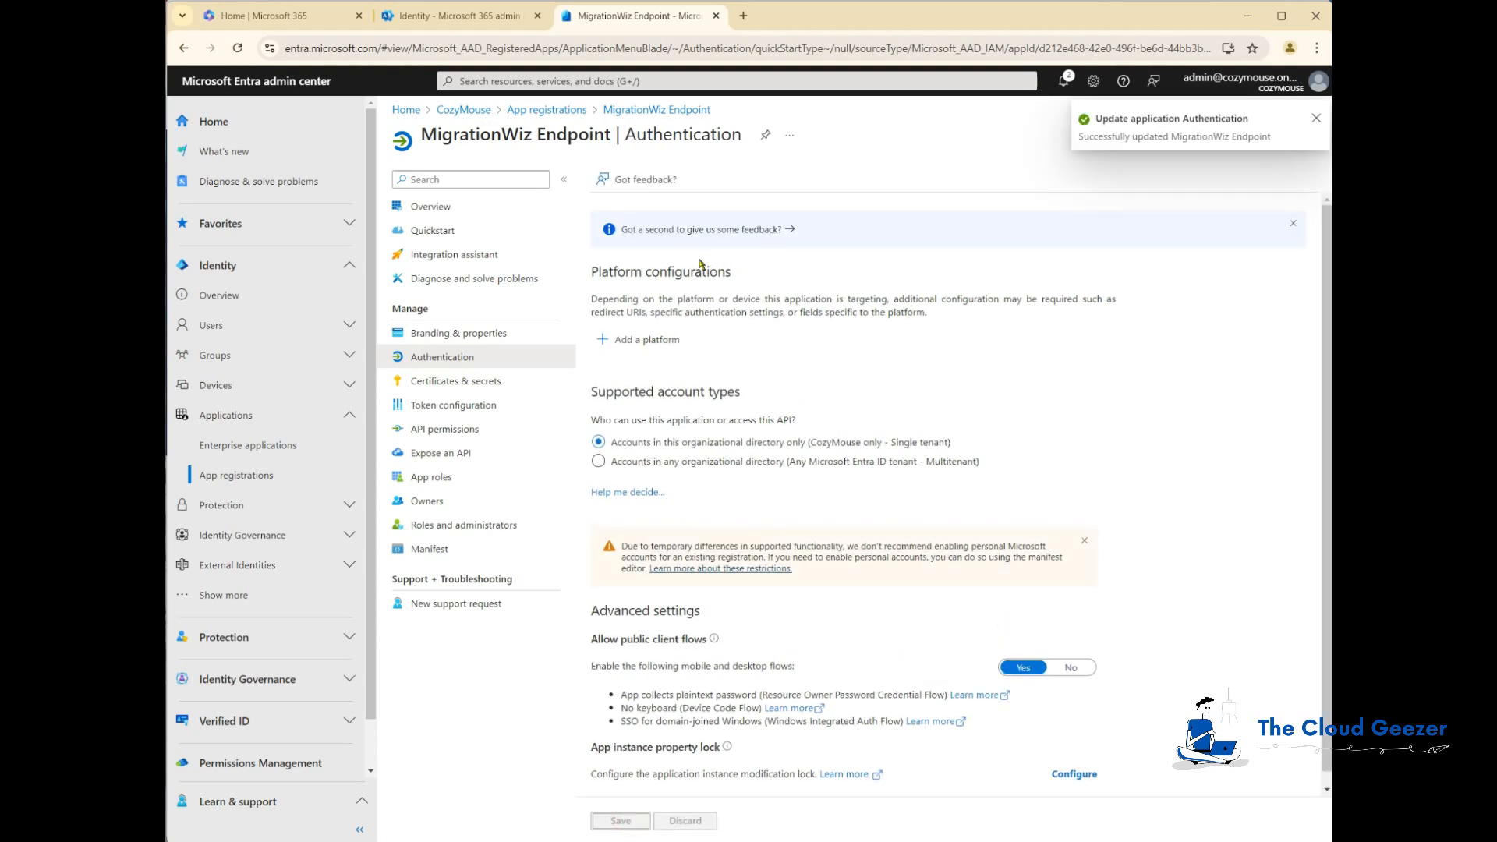
# Step: Add the delegated Office 365 Exchange Online permission EWS.AccessAsUser.All to the app
pyautogui.click(442, 430)
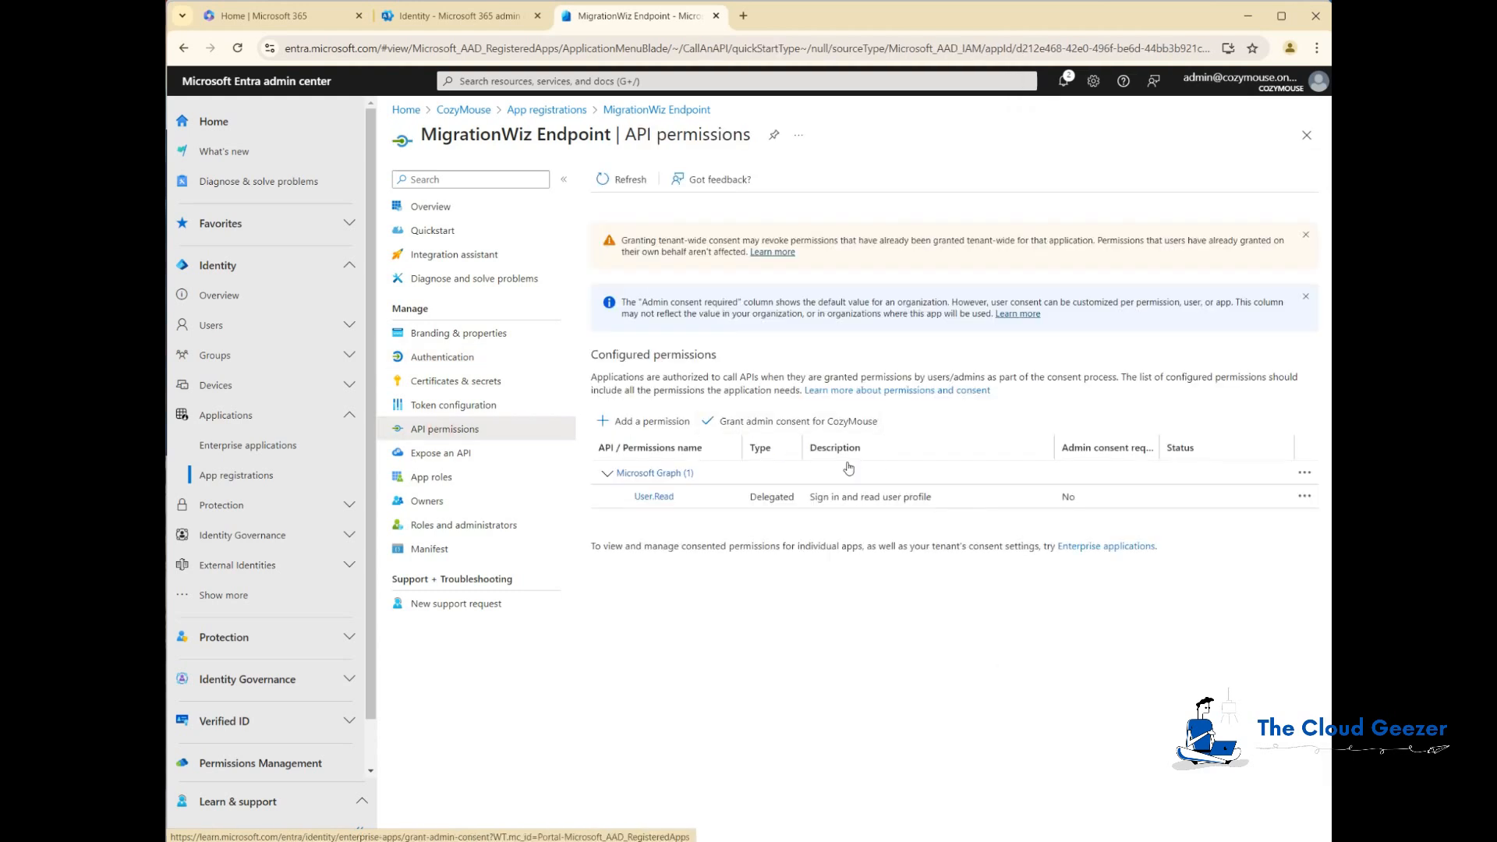
pyautogui.click(647, 421)
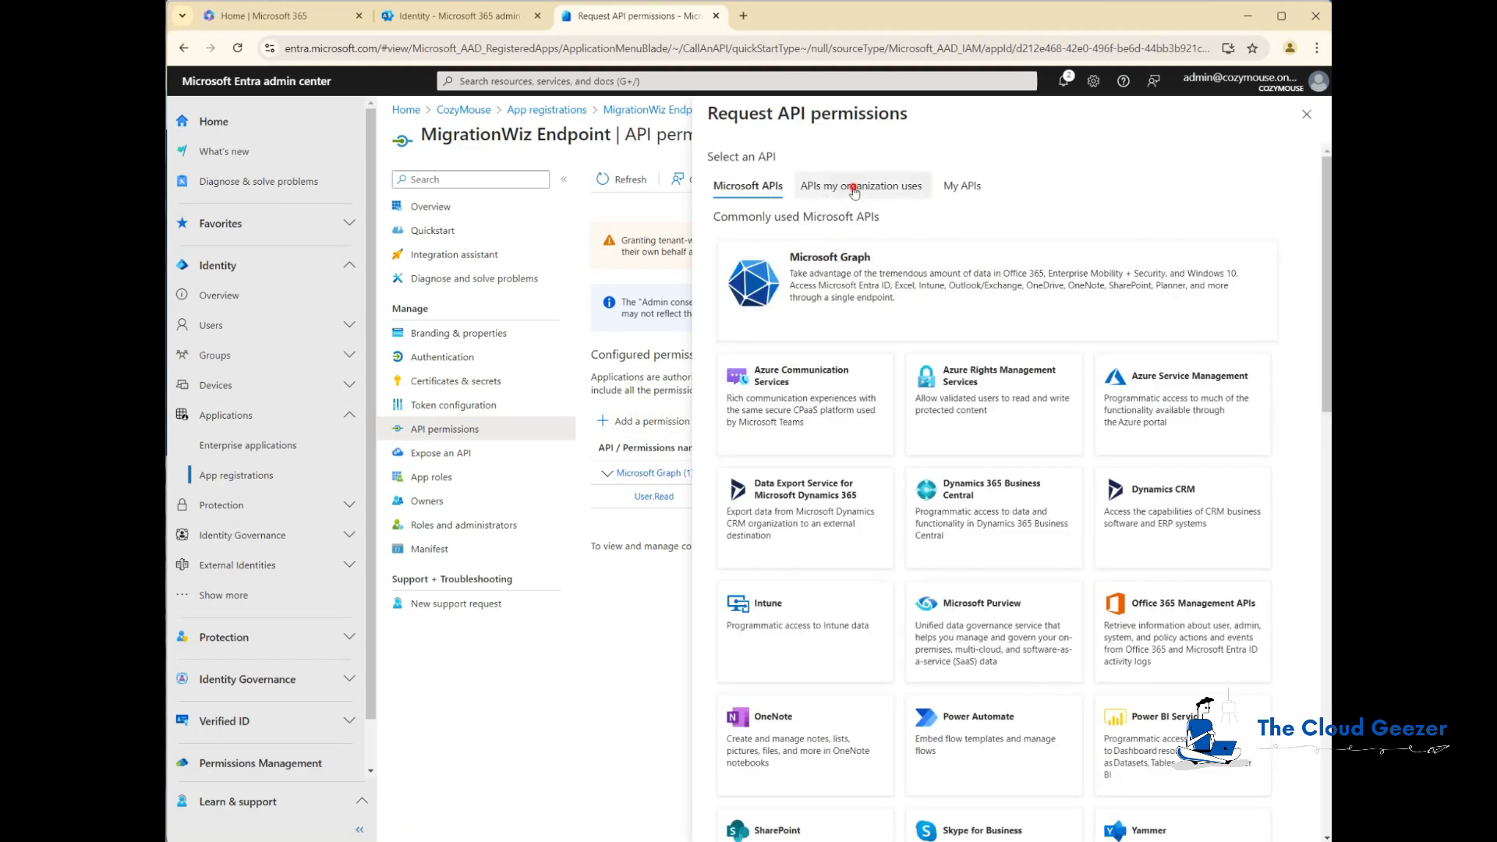
pyautogui.click(846, 192)
pyautogui.click(822, 247)
pyautogui.write('office')
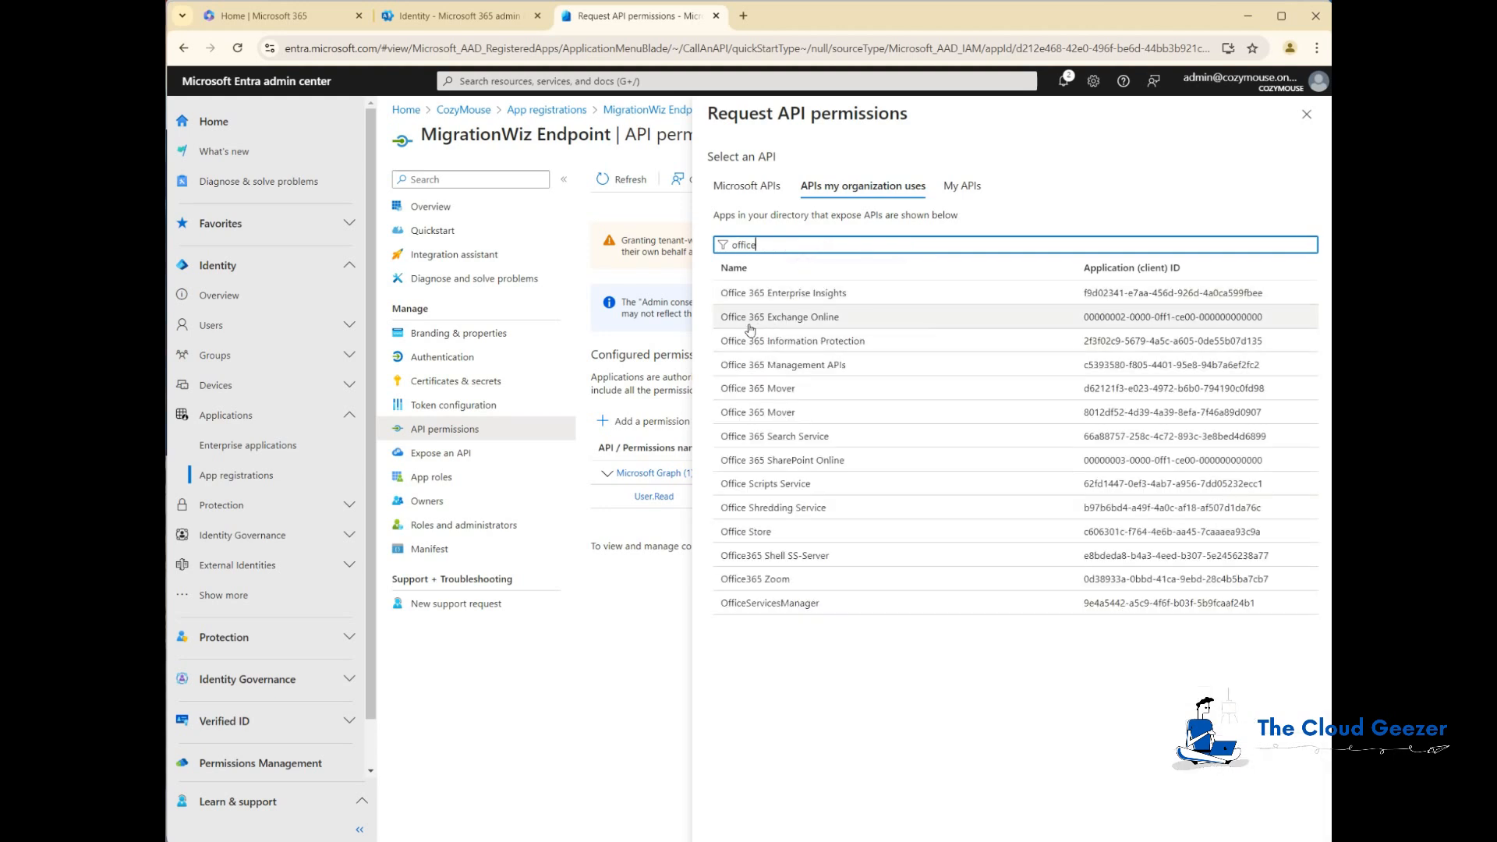
pyautogui.click(773, 319)
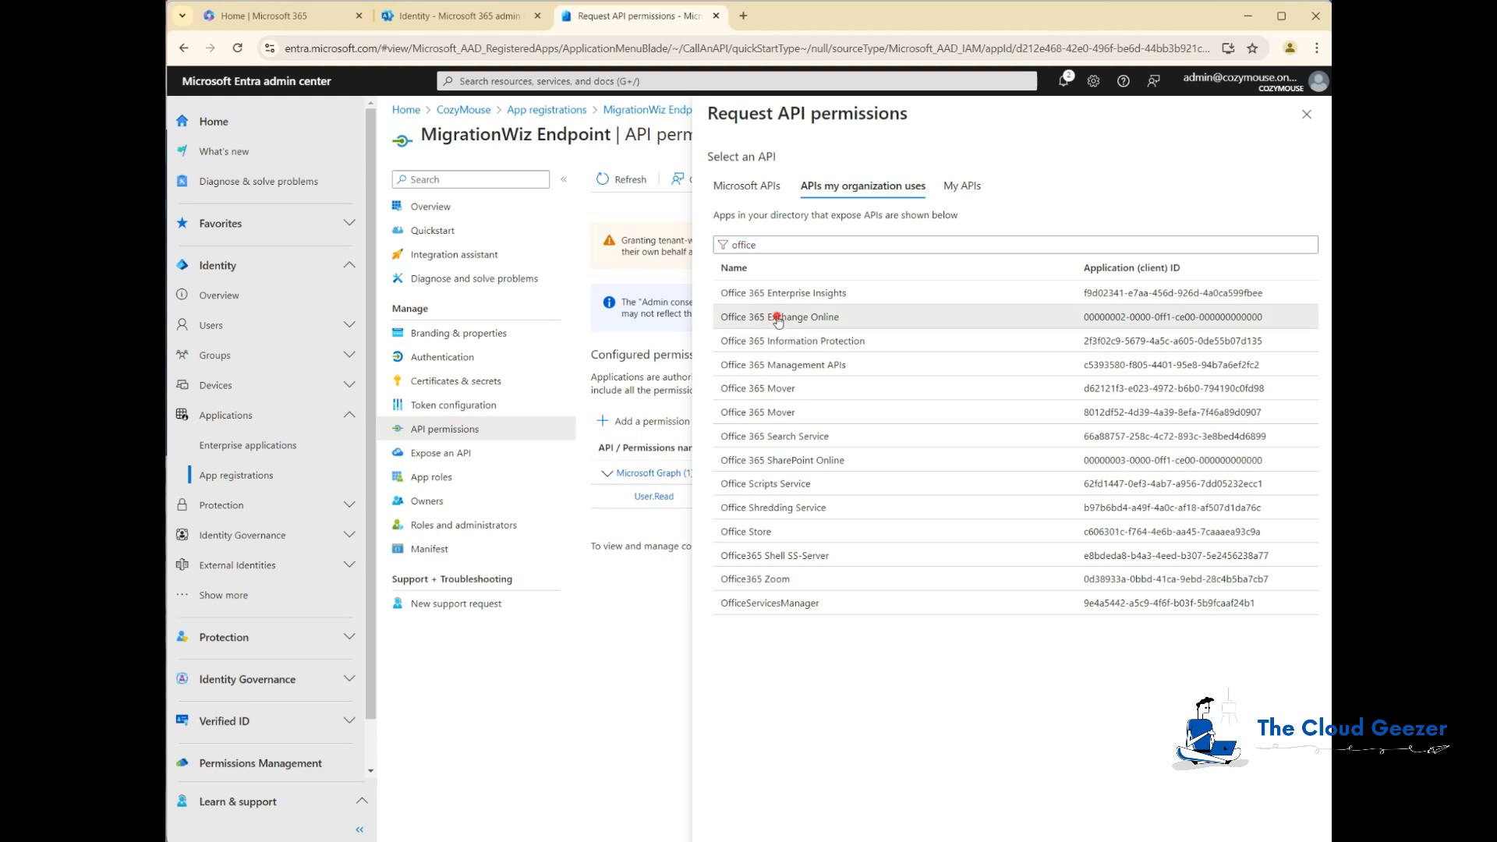
pyautogui.click(811, 267)
pyautogui.click(719, 594)
pyautogui.click(719, 630)
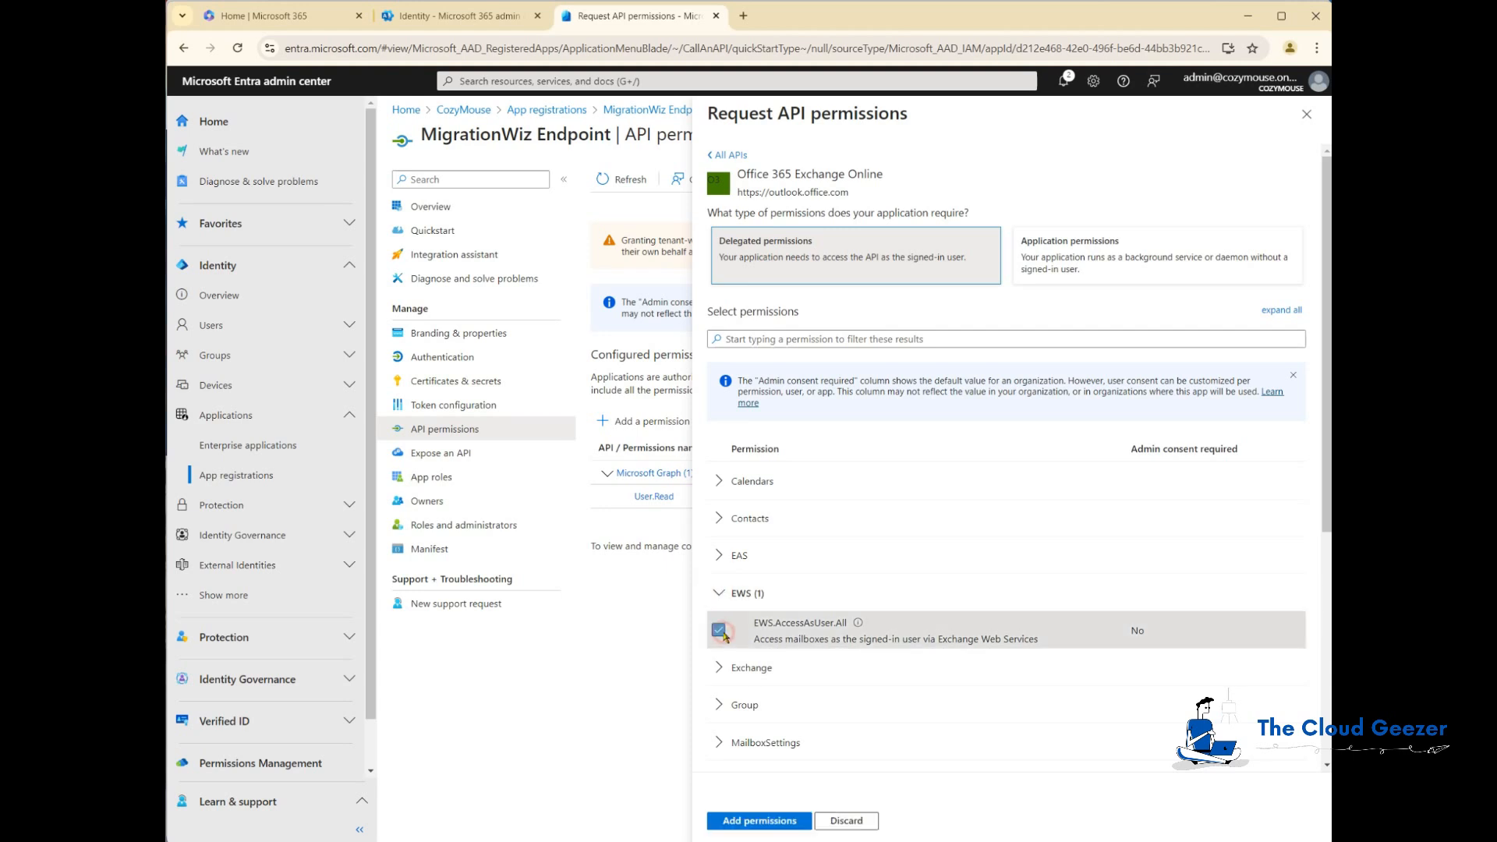
pyautogui.click(783, 821)
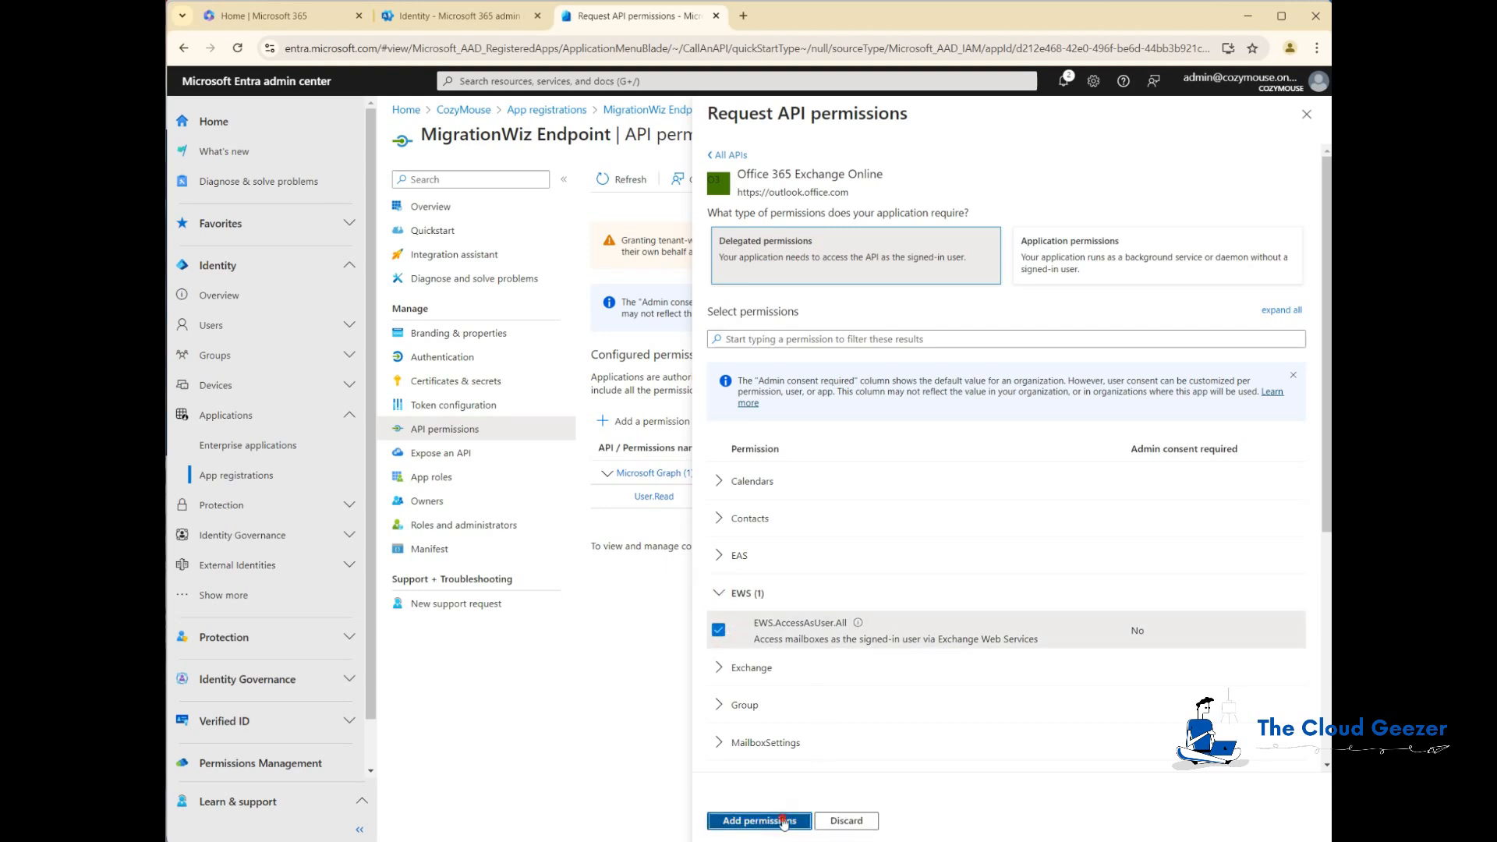
# Step: Add the Office 365 Exchange Online application permission full_access_as_app to the app
pyautogui.click(636, 459)
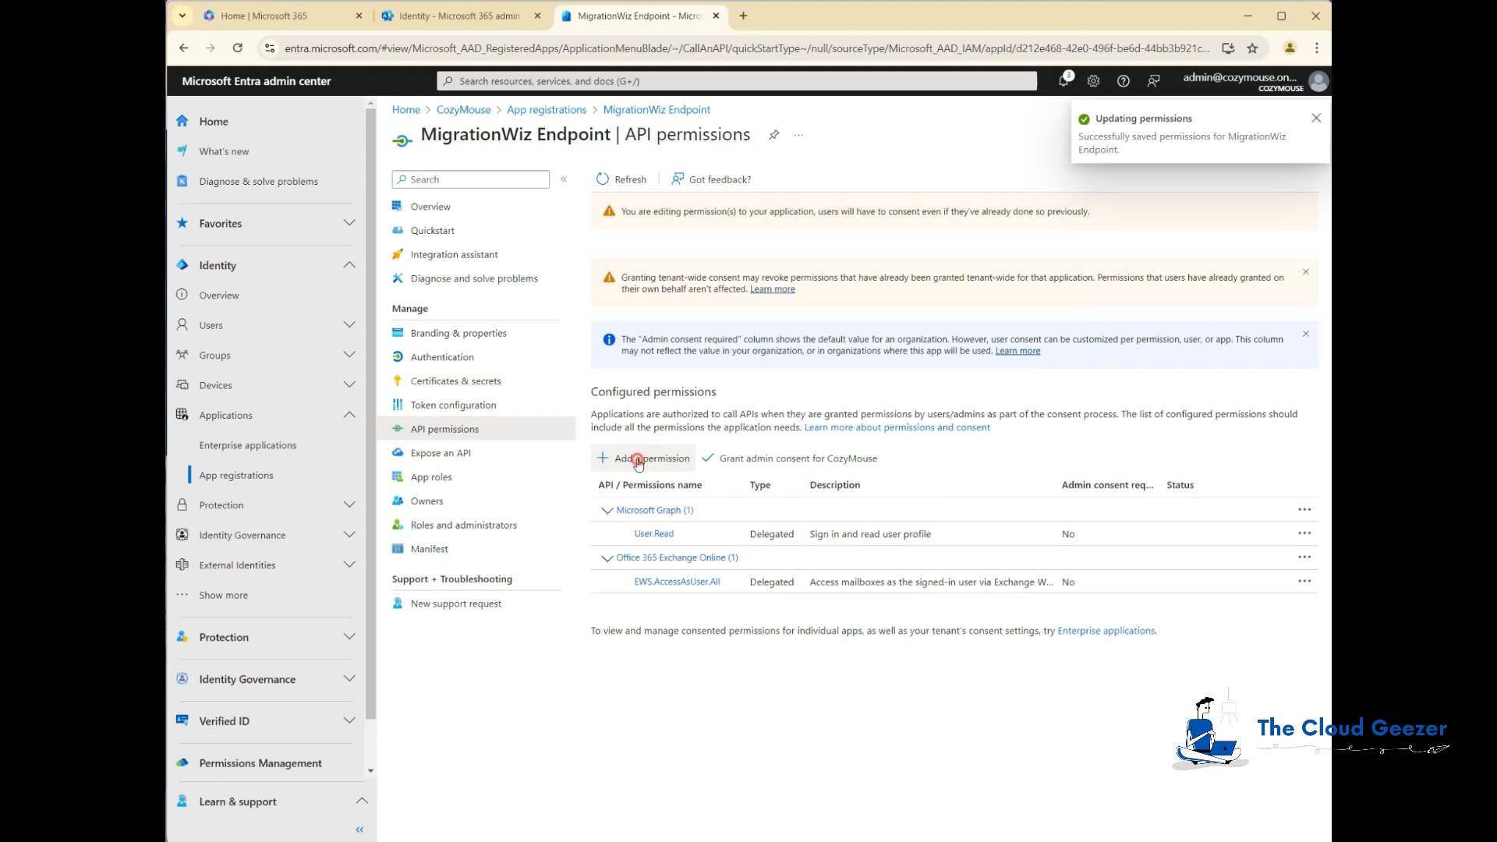
pyautogui.click(832, 195)
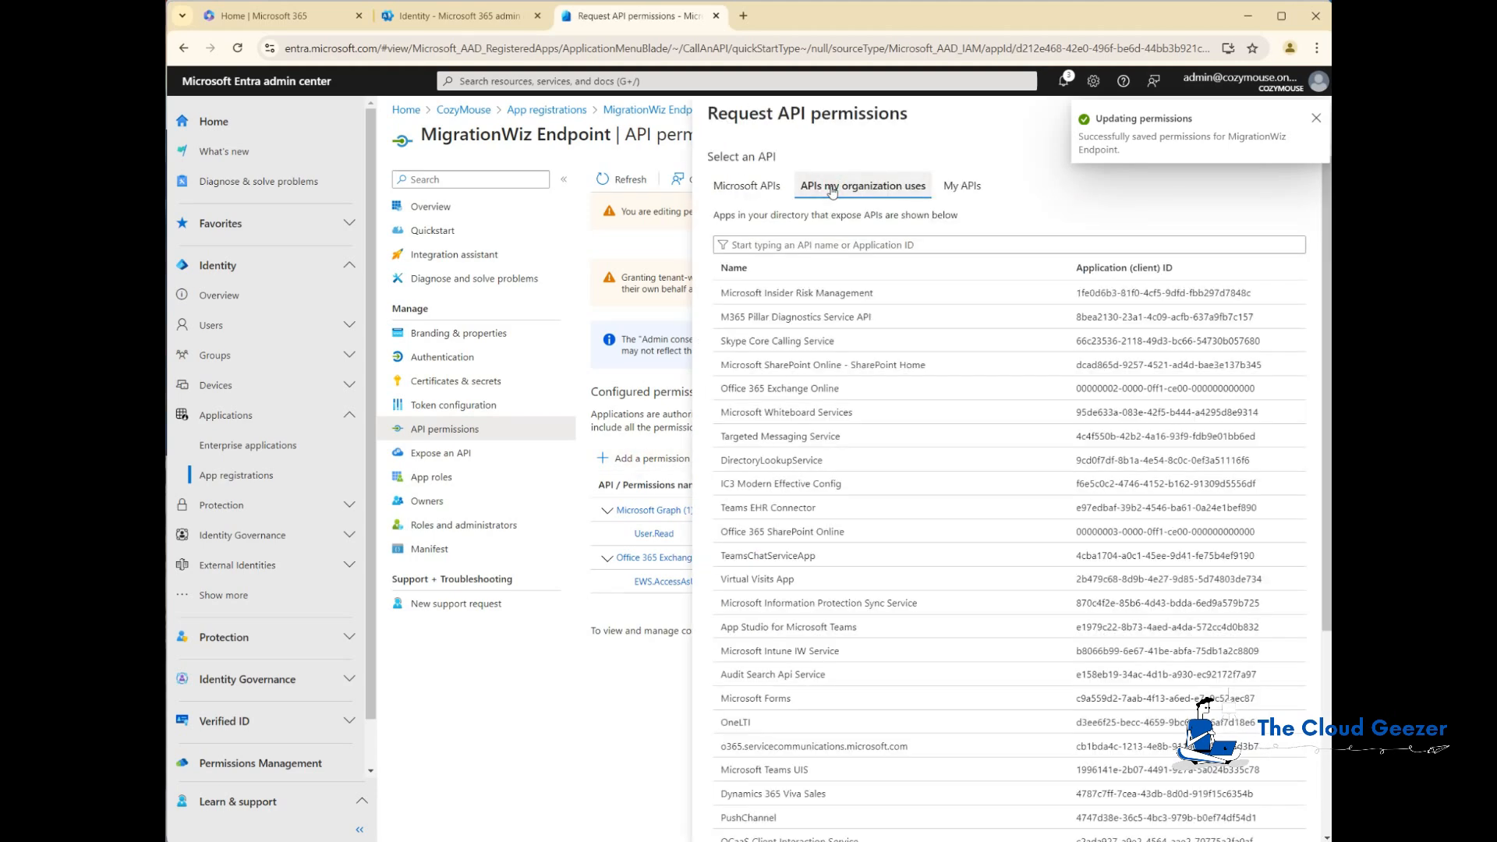
pyautogui.click(838, 246)
pyautogui.write('office')
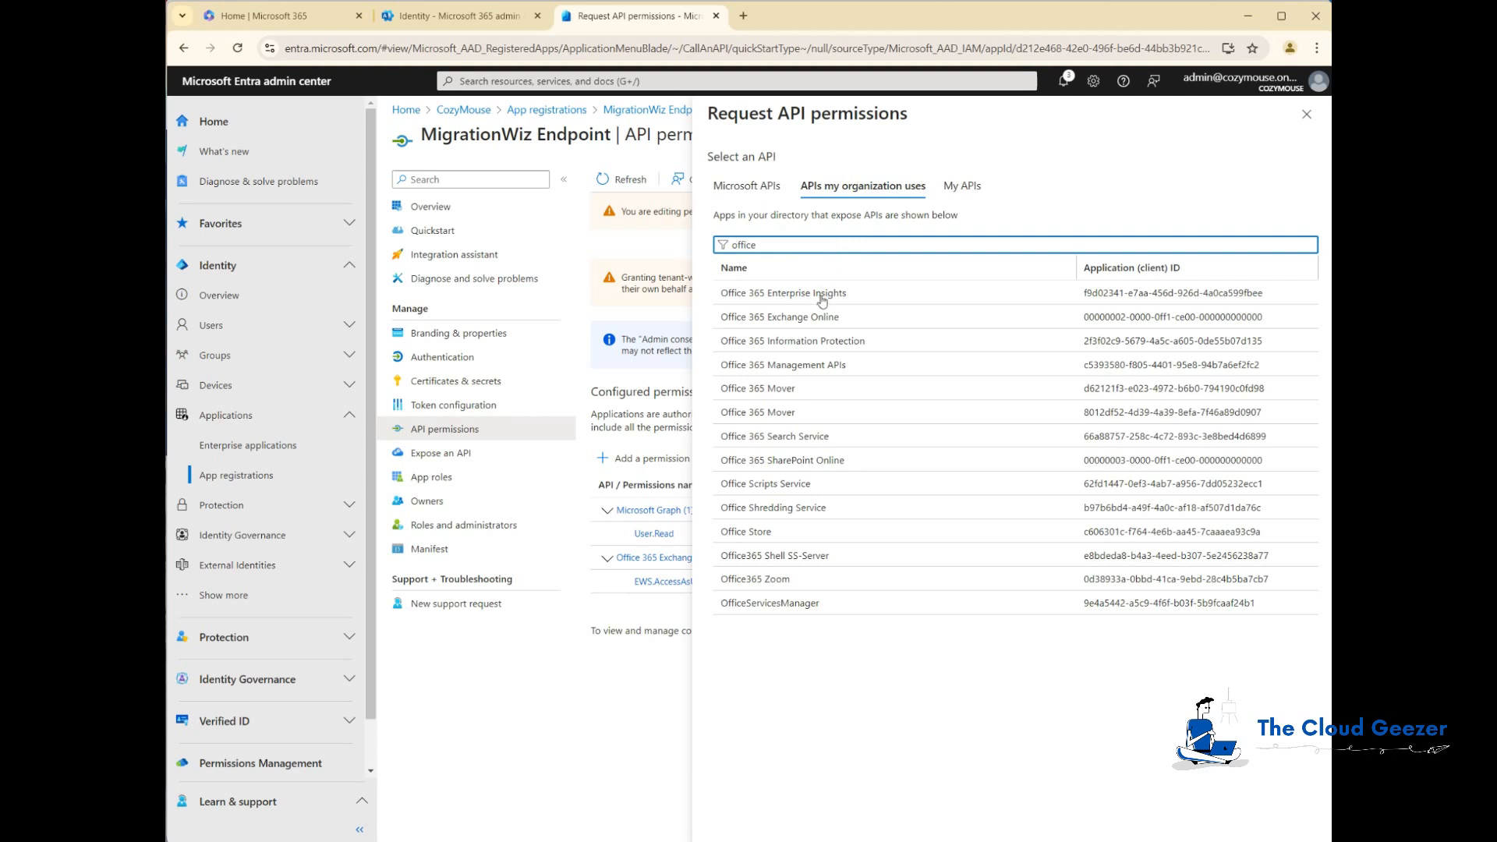
pyautogui.click(798, 318)
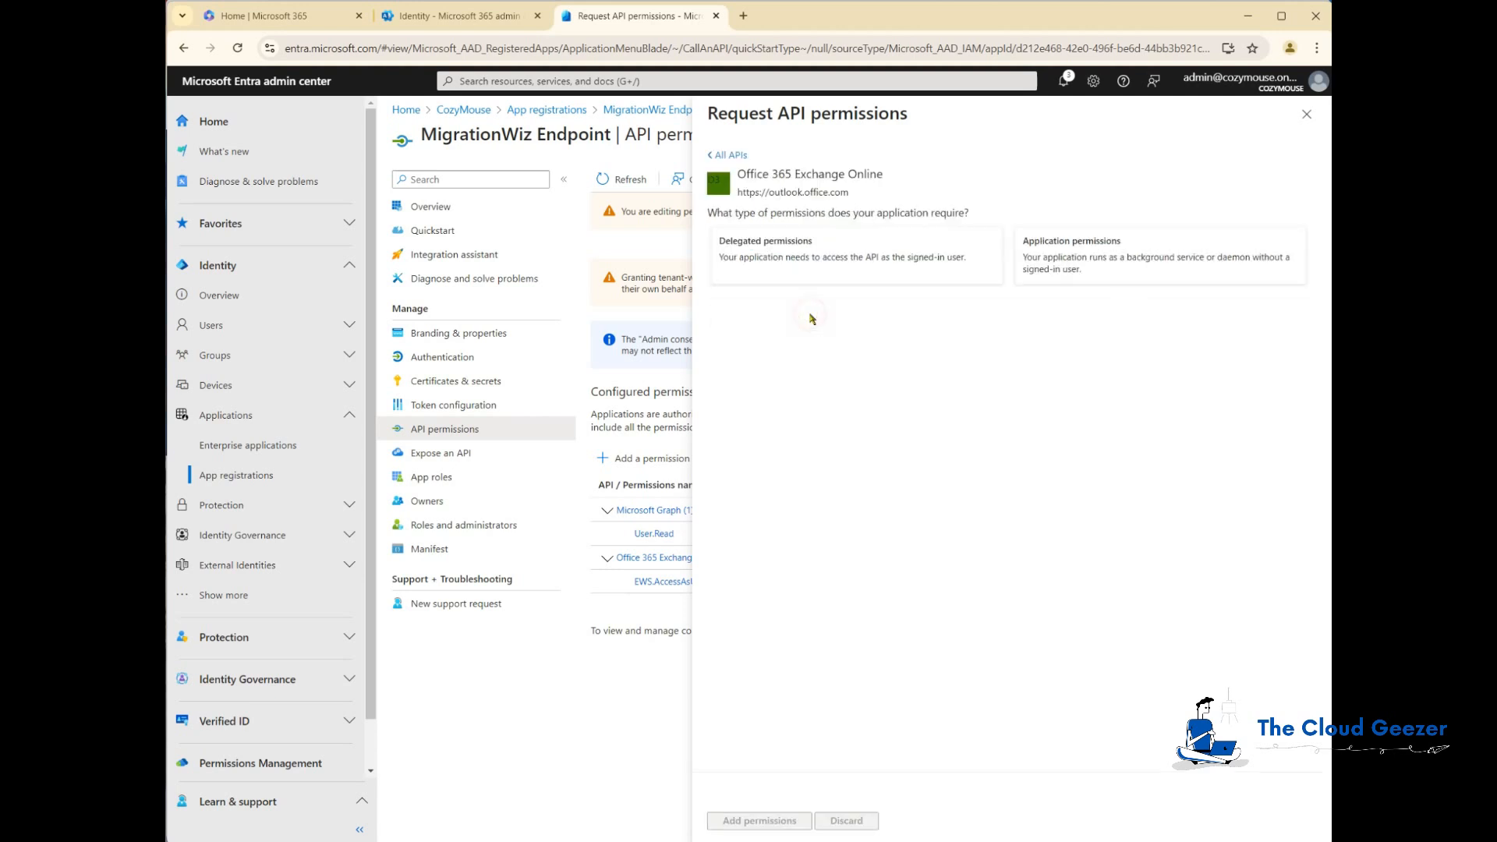
pyautogui.click(1111, 265)
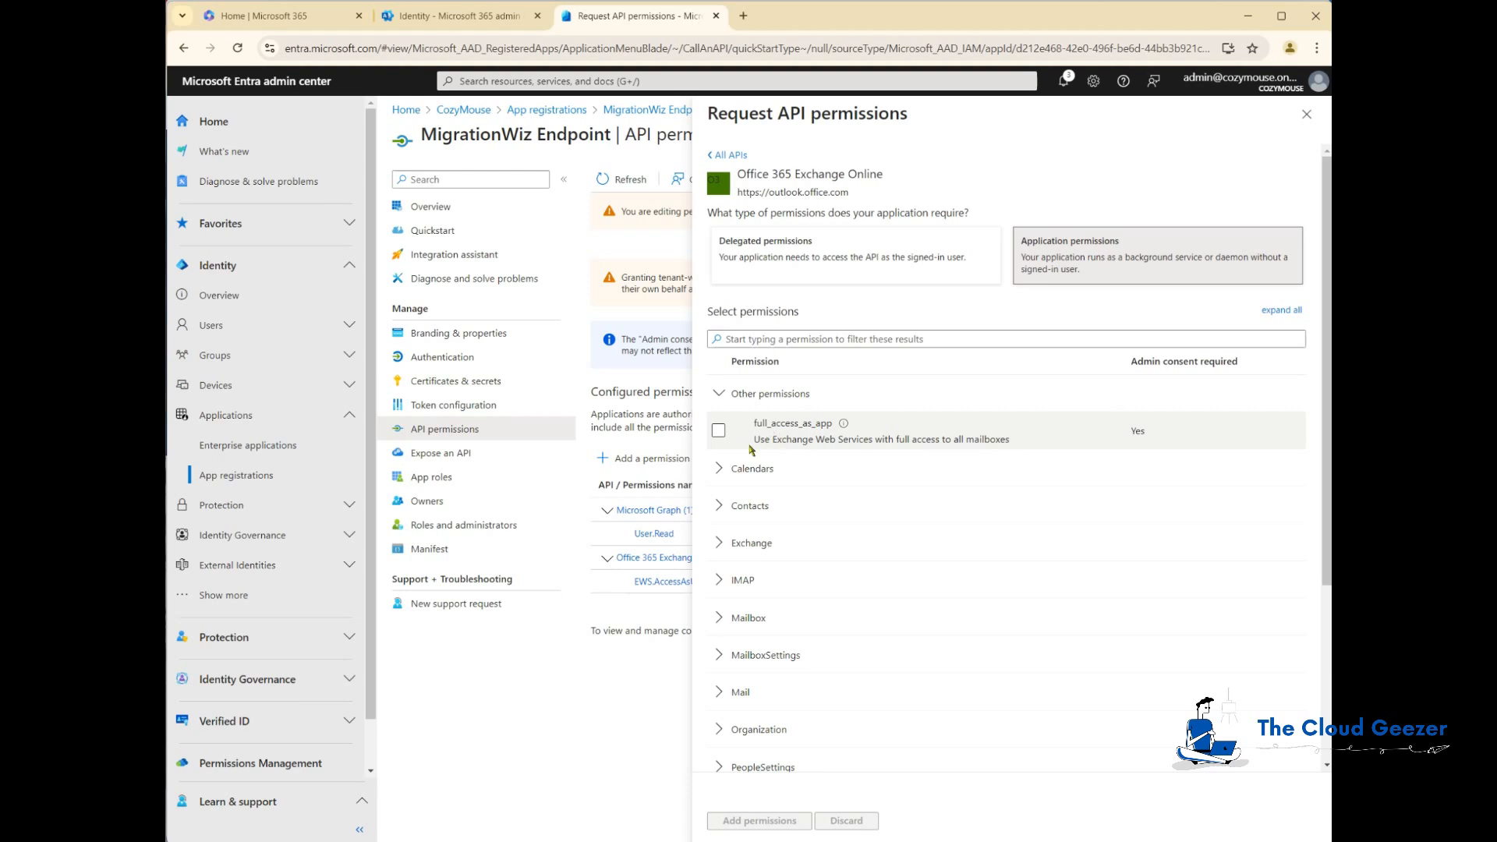
pyautogui.click(719, 430)
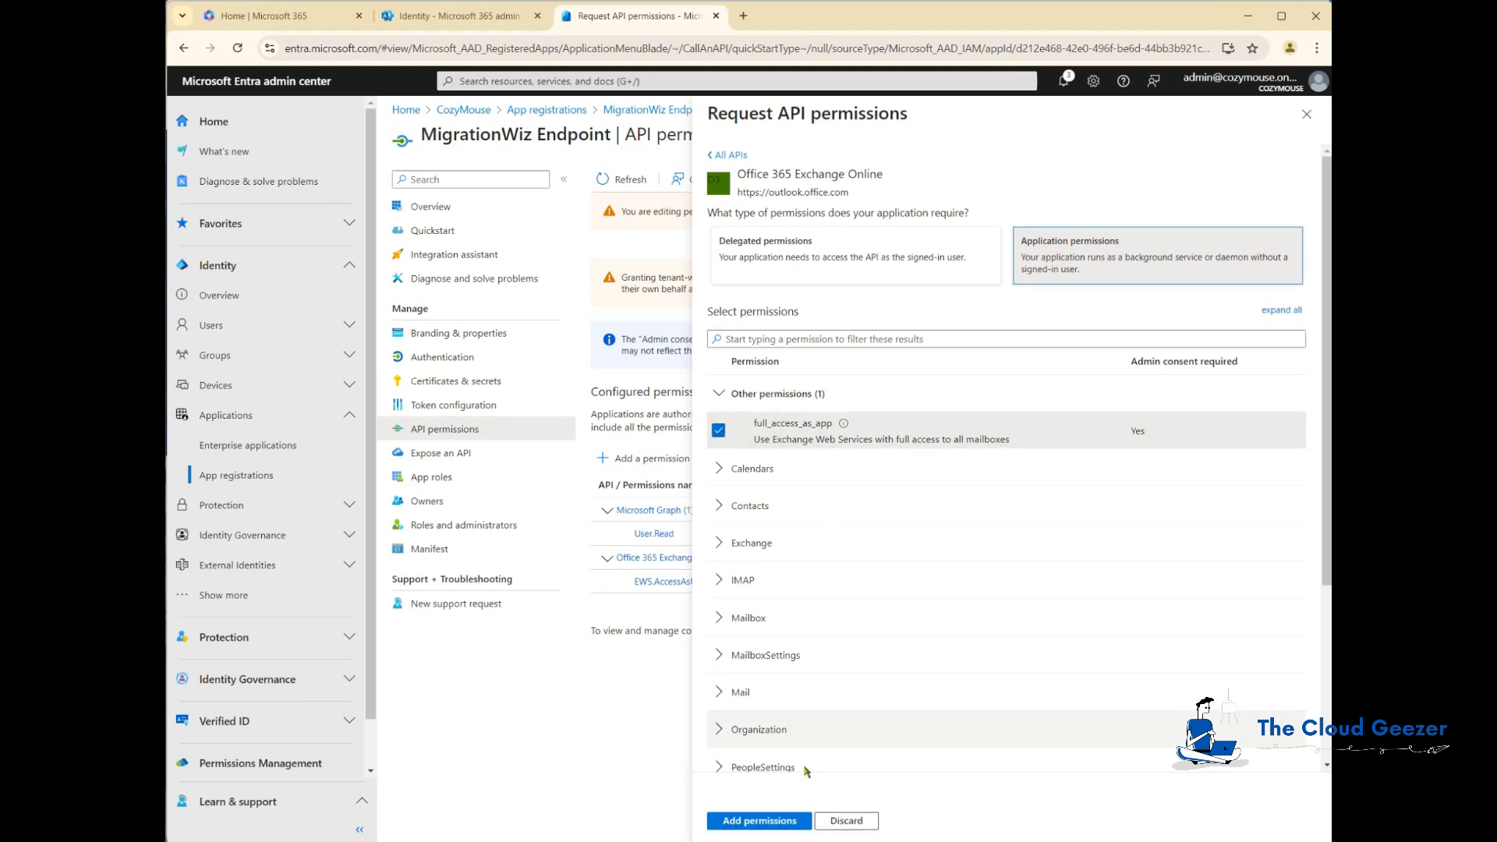
pyautogui.click(788, 824)
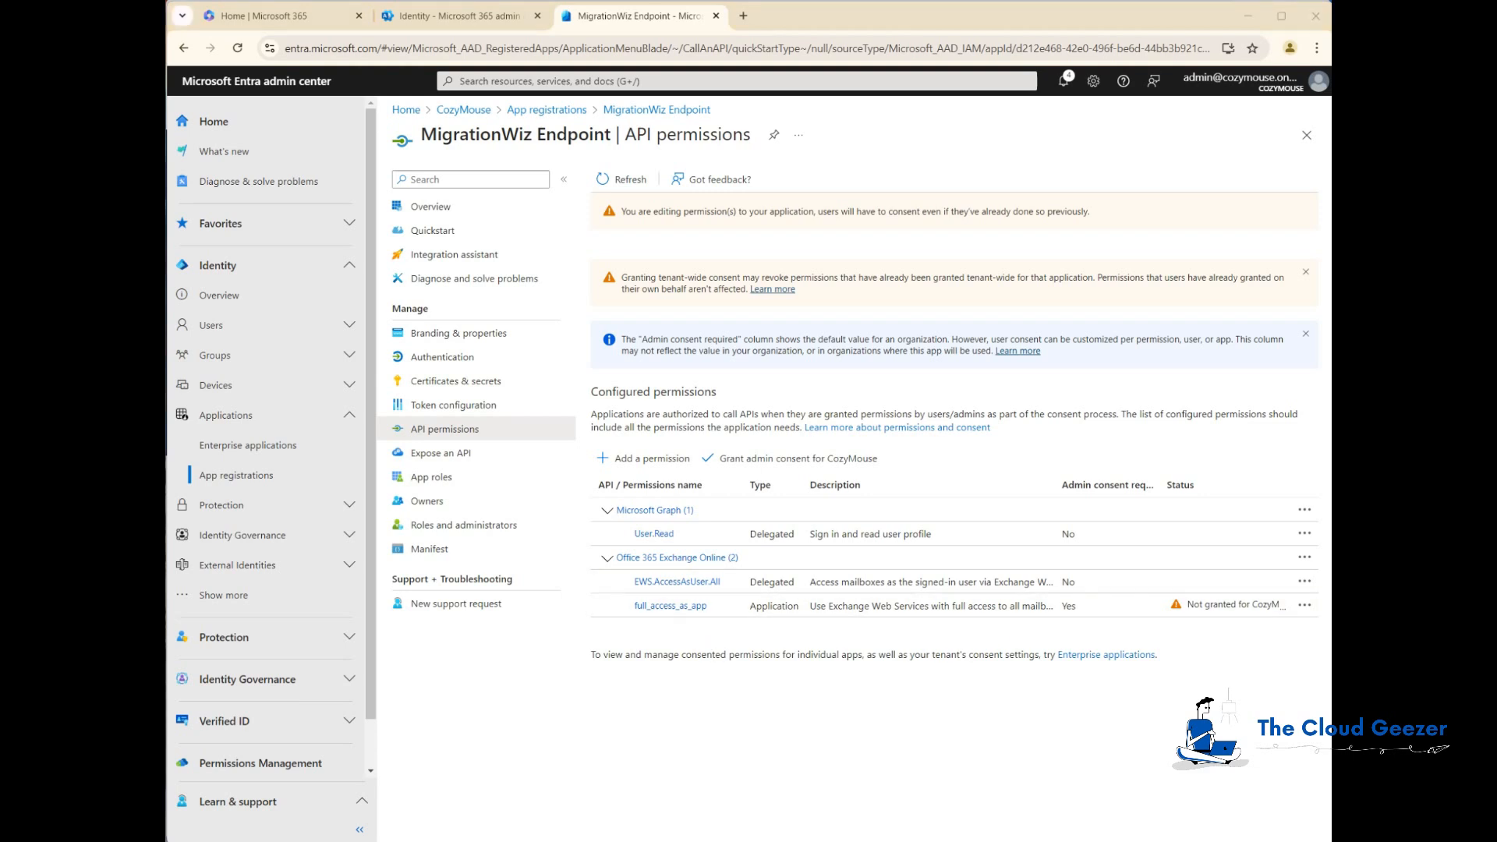
# Step: Grant admin consent for CozyMouse to the app's configured API permissions
pyautogui.click(774, 462)
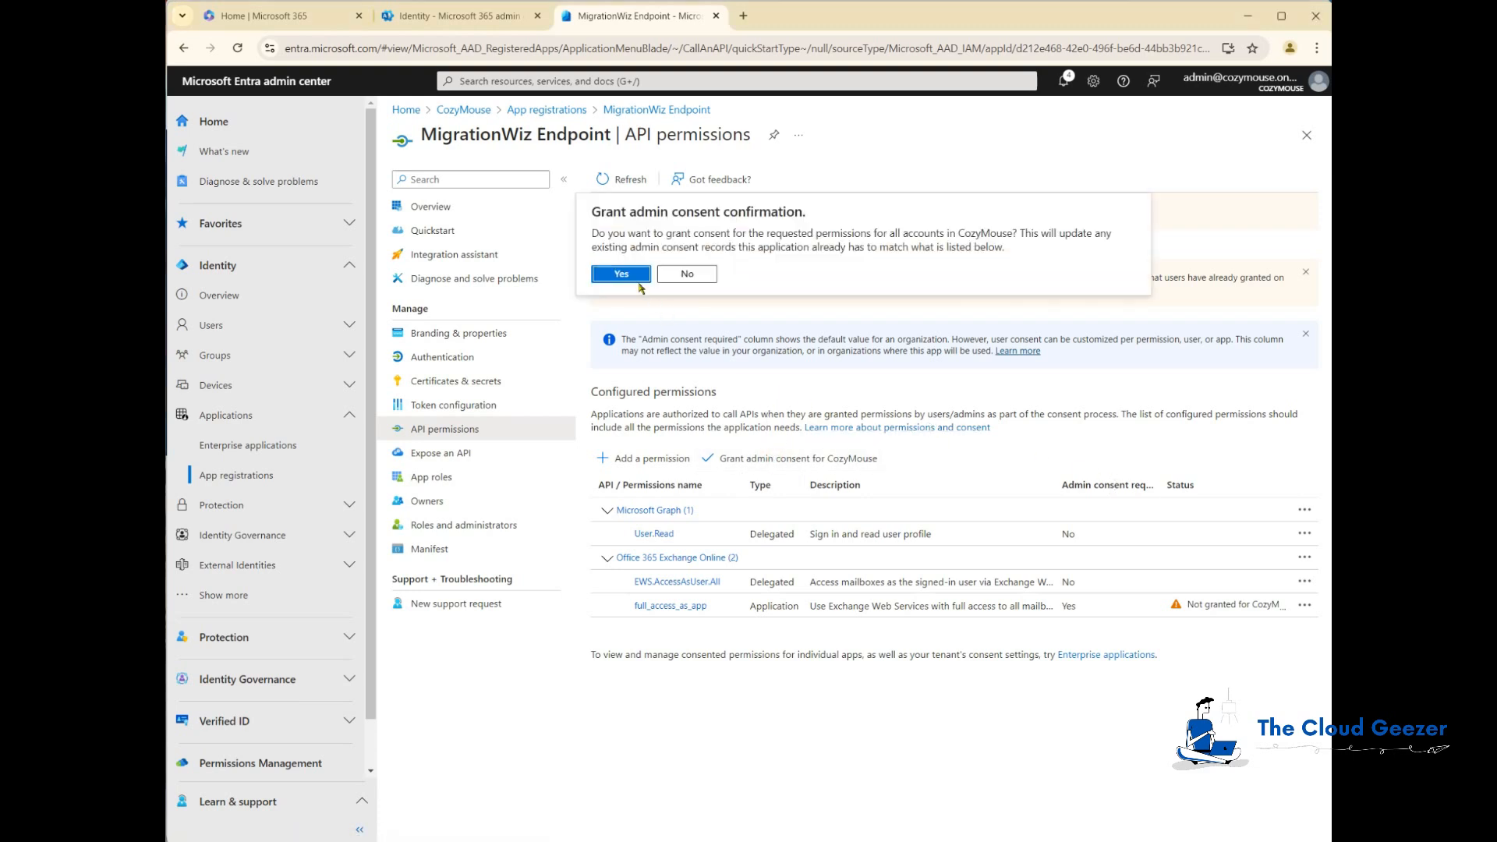
pyautogui.click(631, 276)
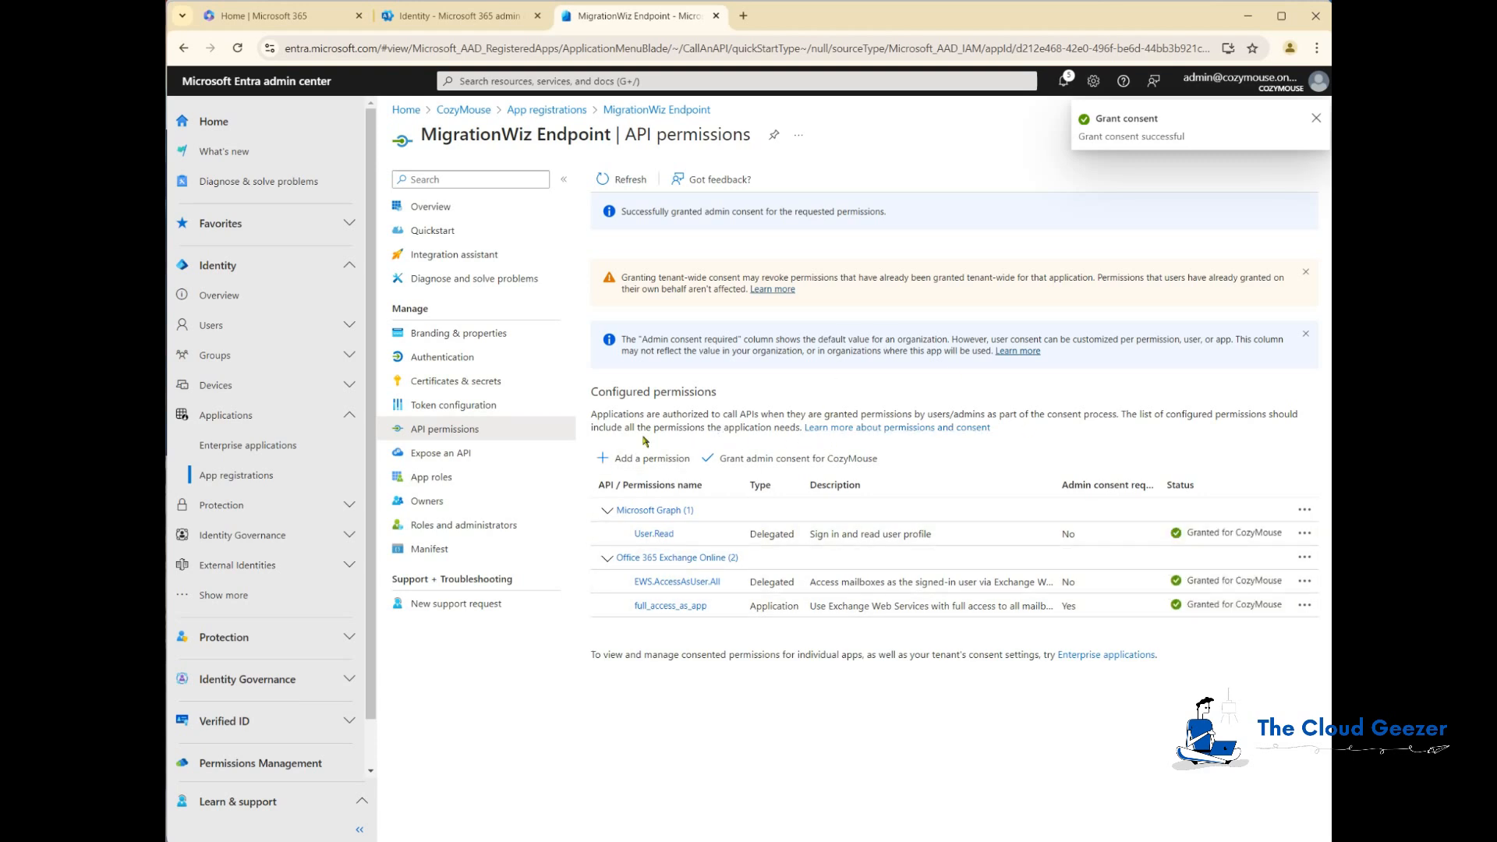
# Step: Add a new client secret described as MigrationWiz with the recommended 180-day expiry
pyautogui.click(421, 384)
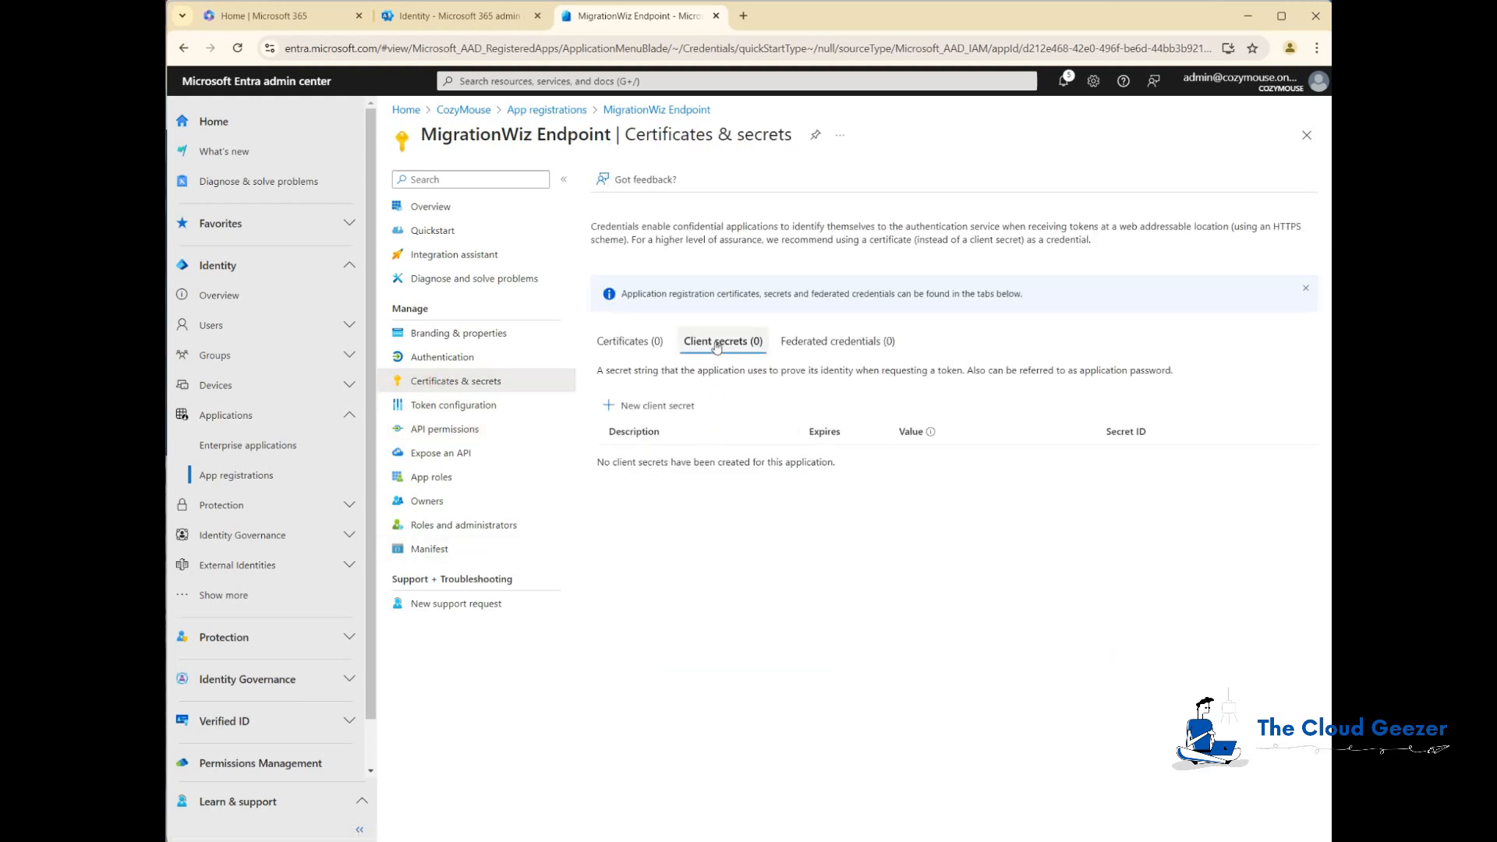
pyautogui.click(660, 419)
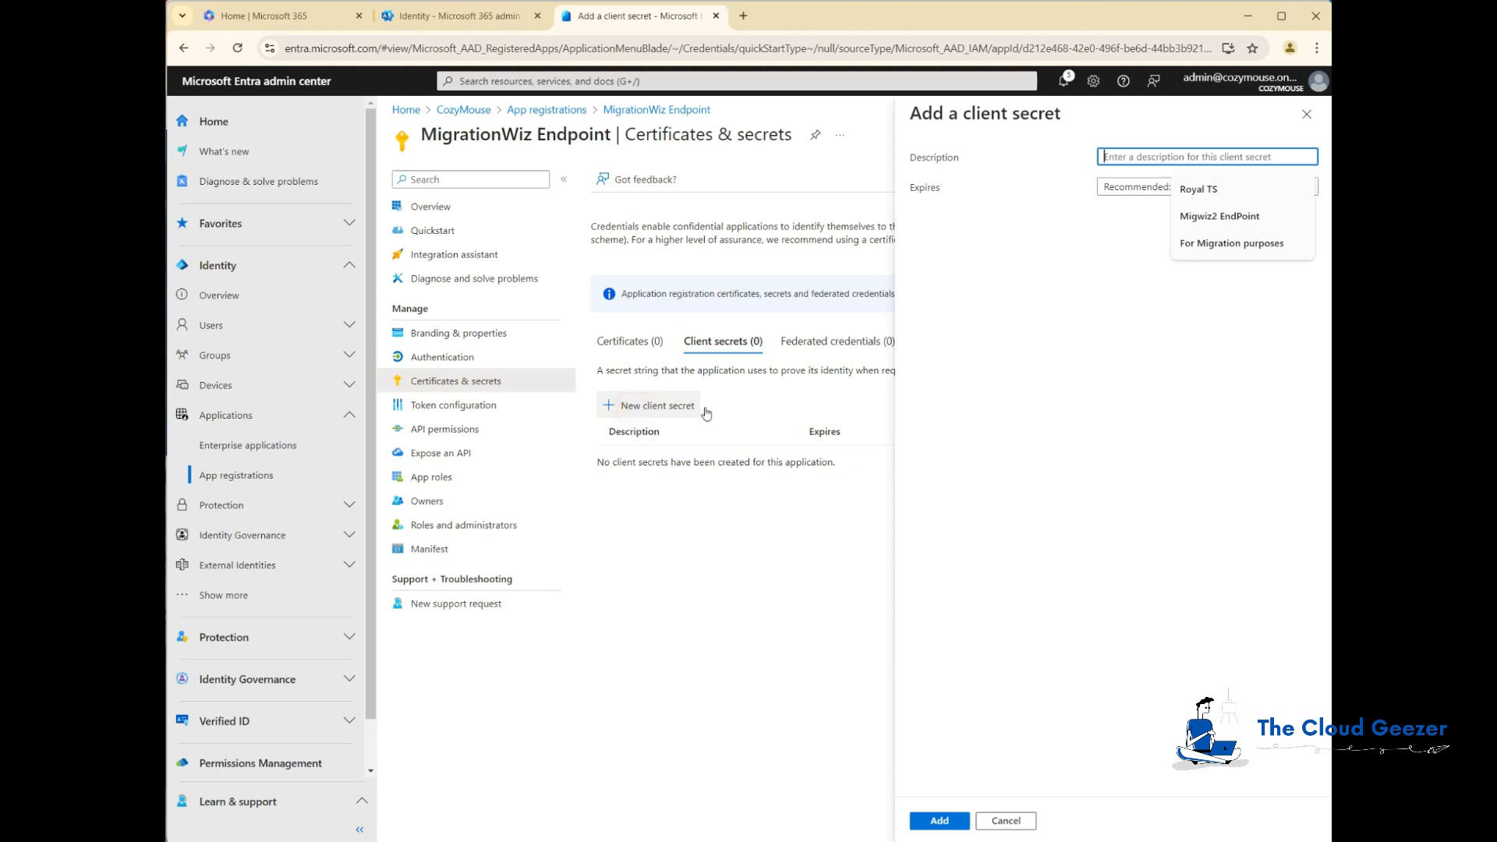
pyautogui.write('MigrationWiz')
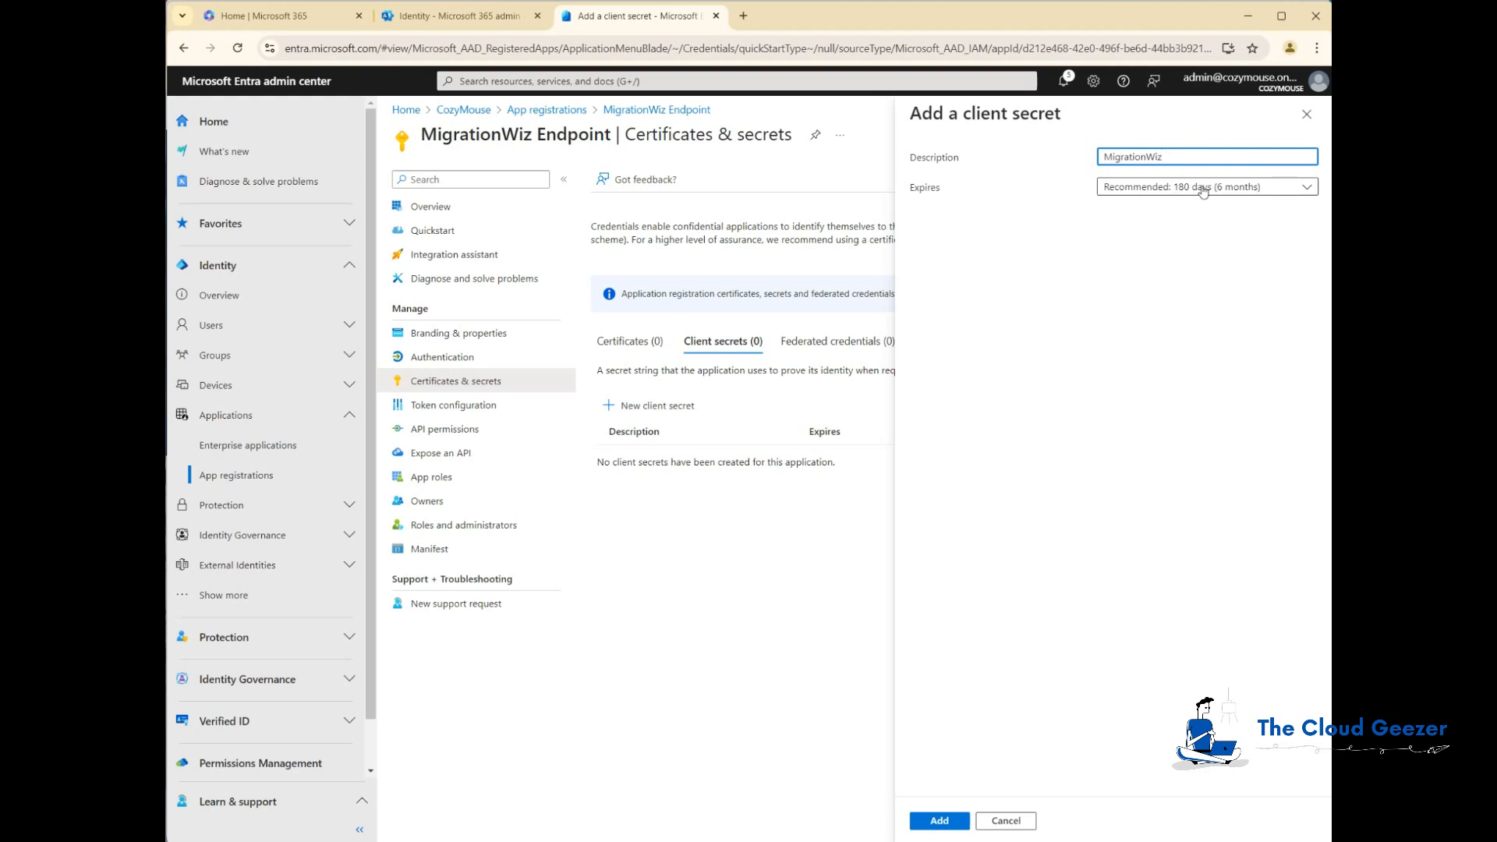
pyautogui.click(1189, 269)
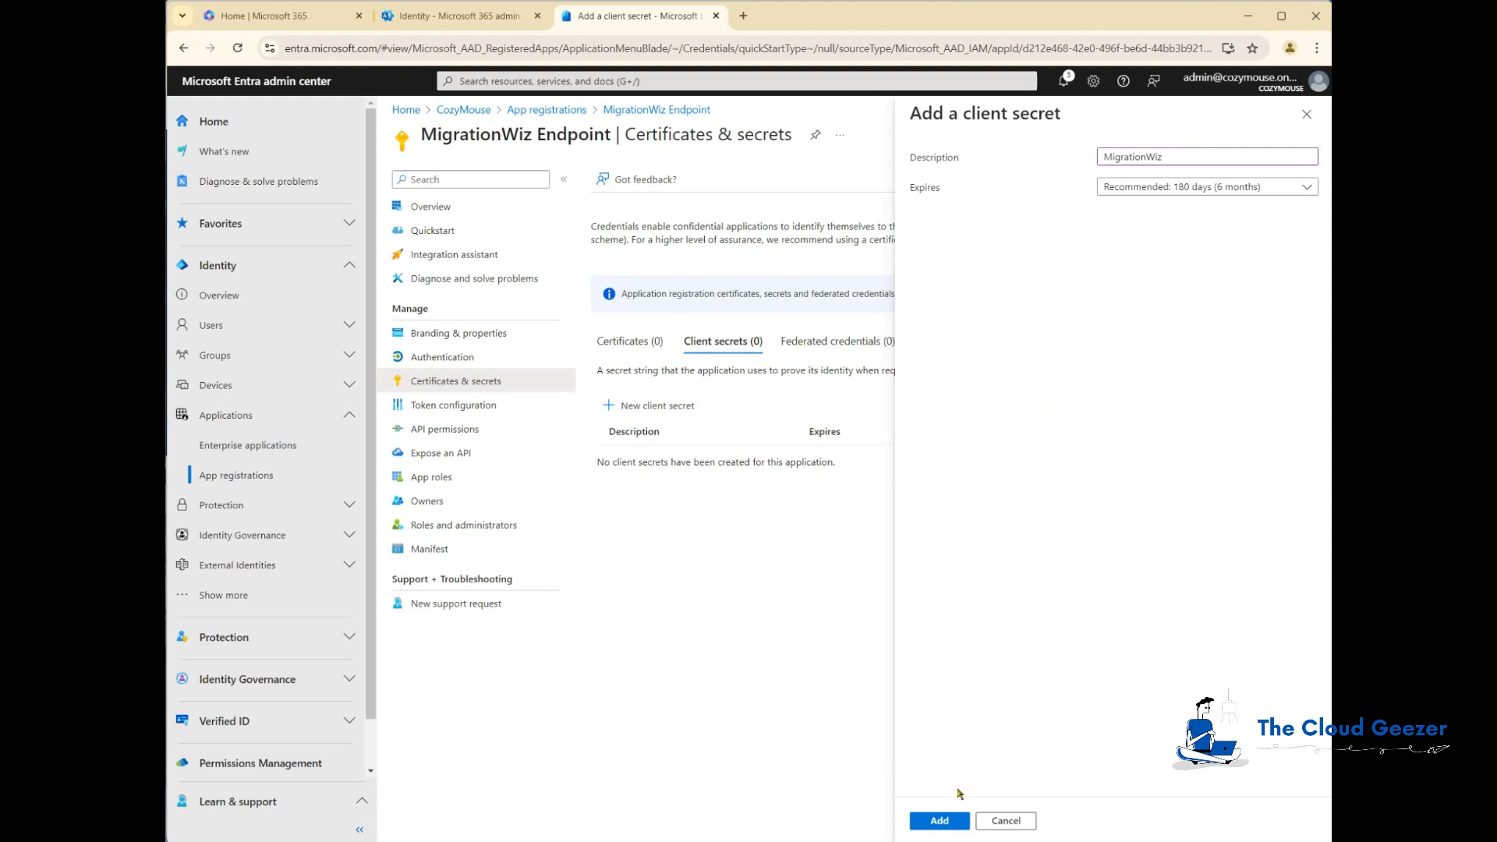
pyautogui.click(939, 822)
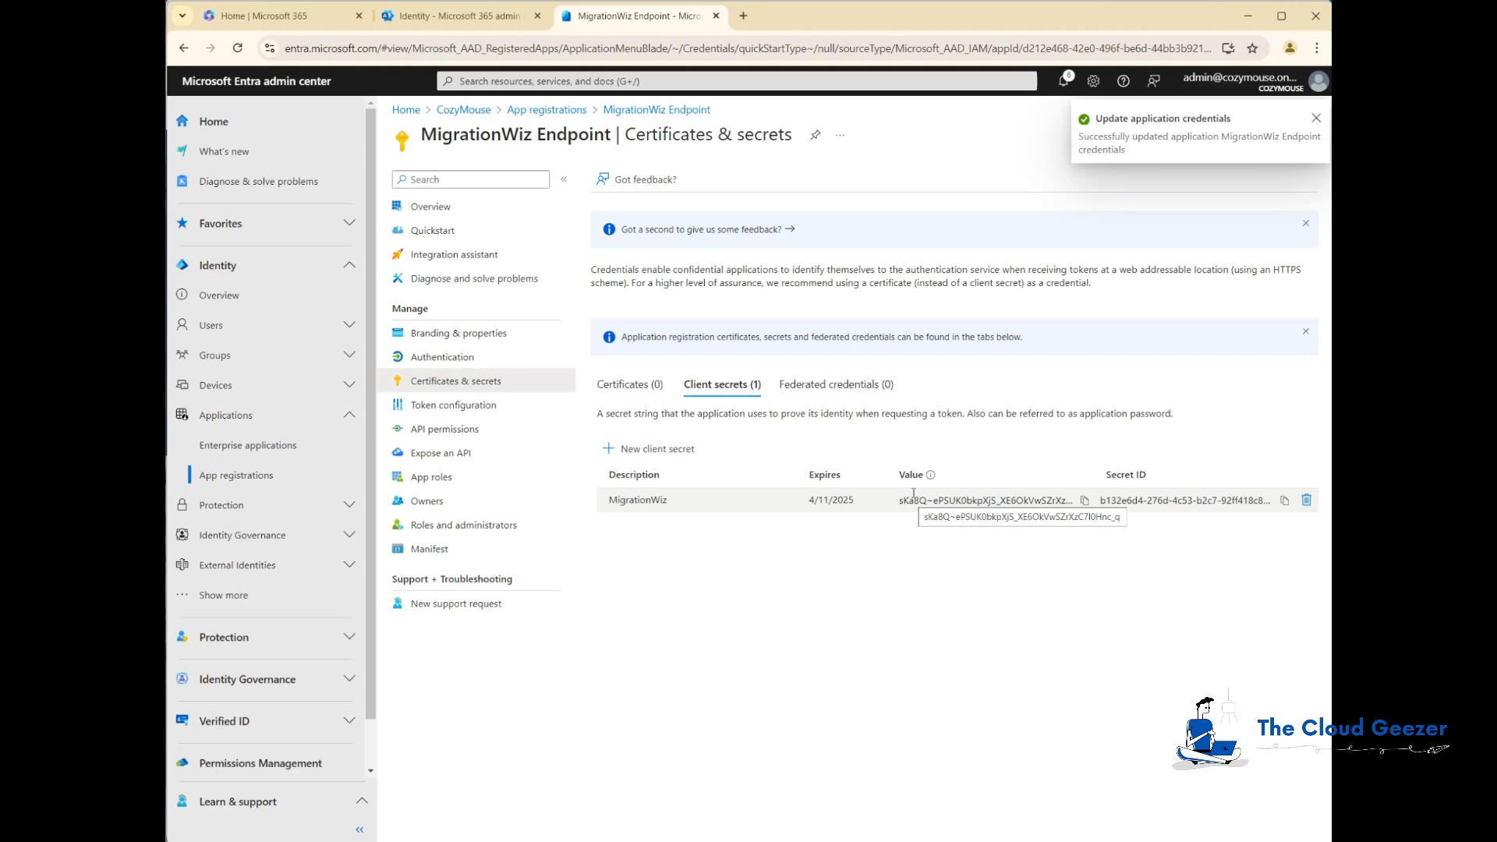
# Step: Copy the new client secret value and paste it next to Client Secret under Source in Notepad
pyautogui.click(1085, 500)
pyautogui.hotkey('alt', 'Tab')
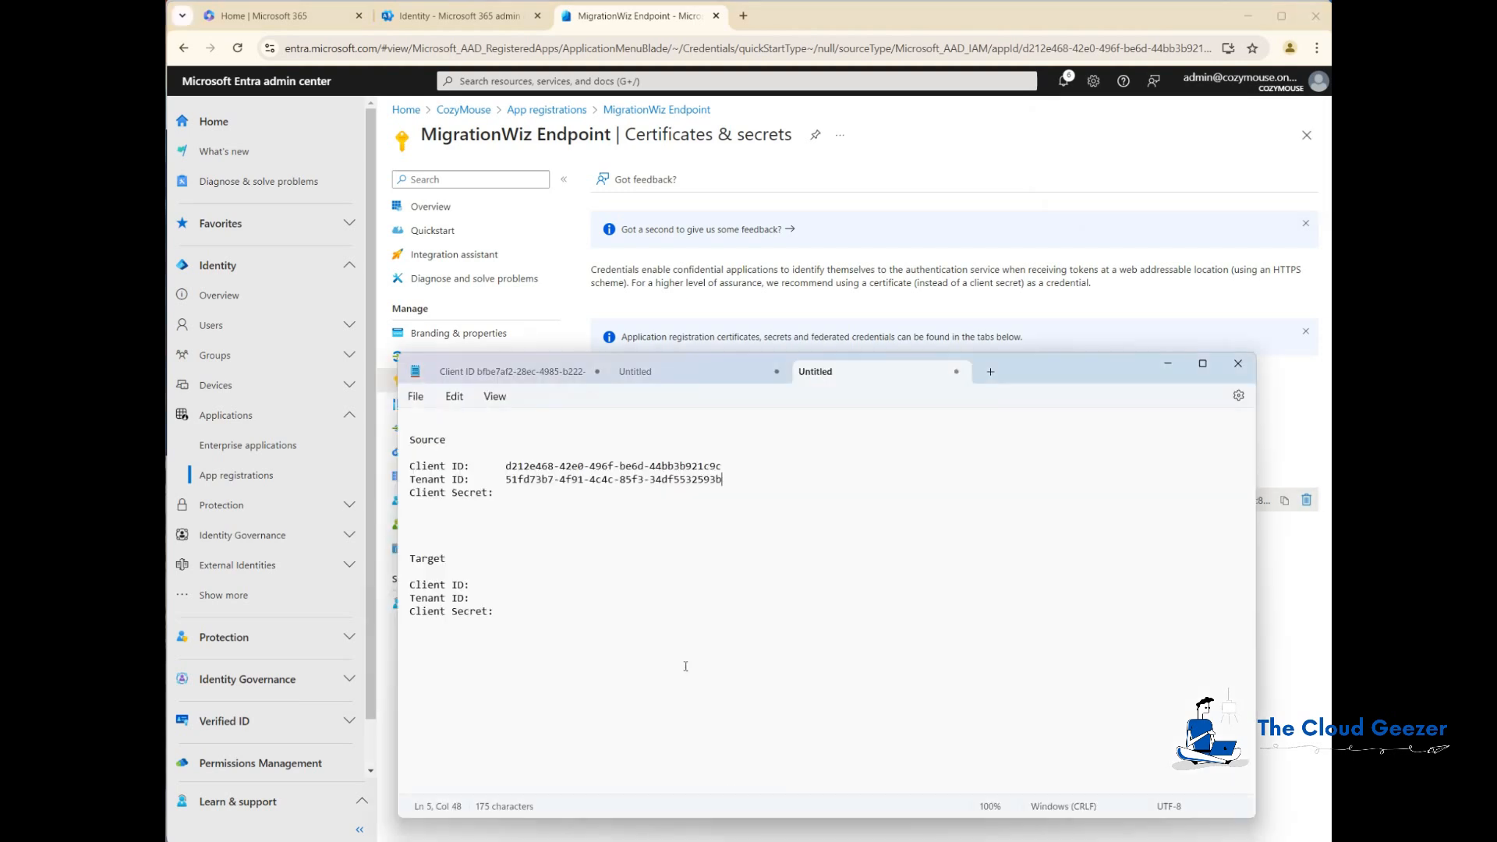
pyautogui.click(564, 492)
pyautogui.click(517, 492)
pyautogui.hotkey('ctrl', 'v')
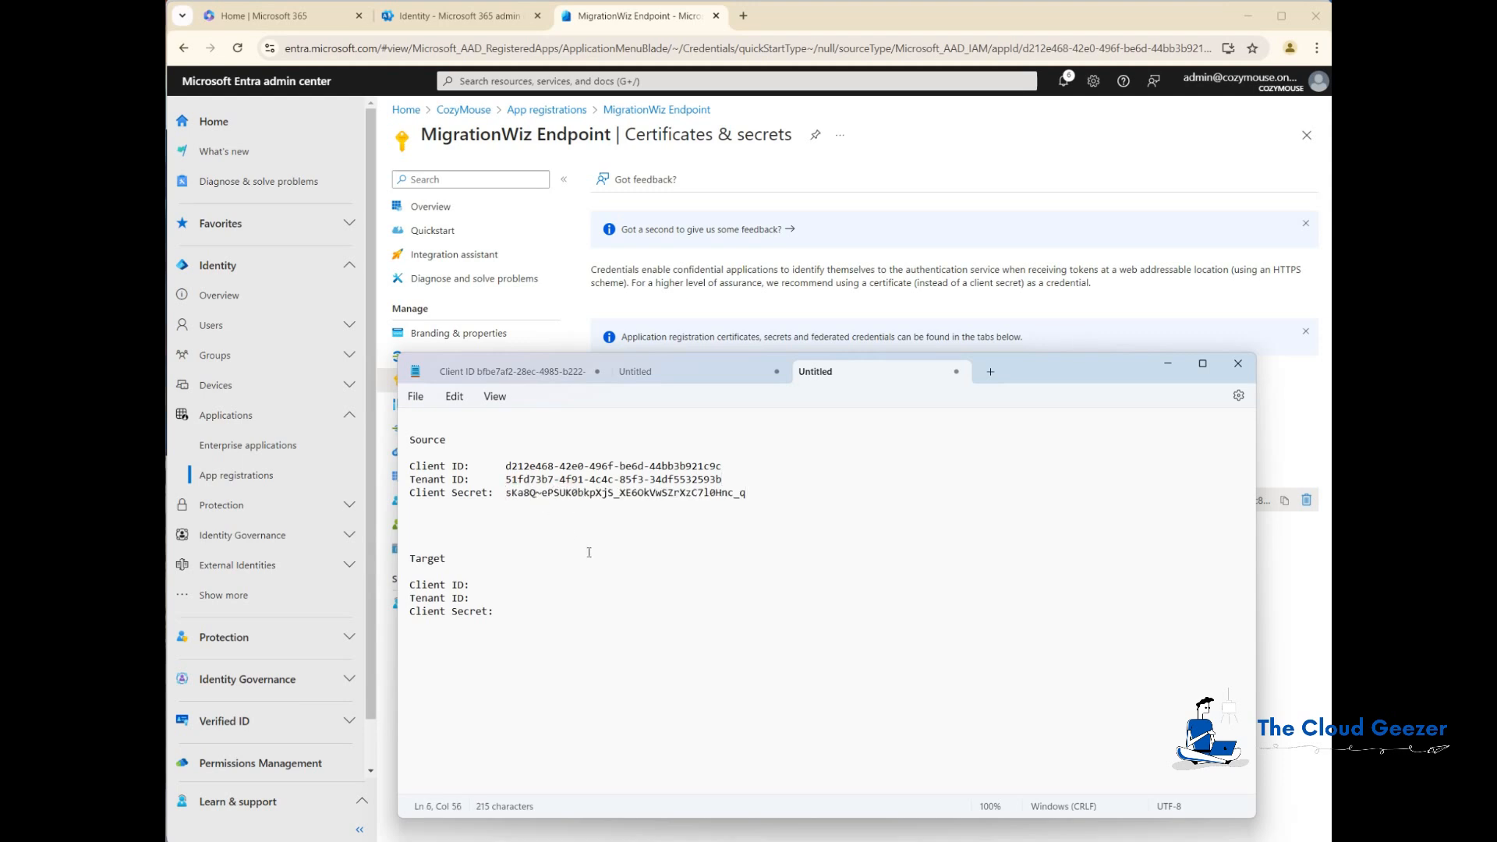
pyautogui.click(572, 580)
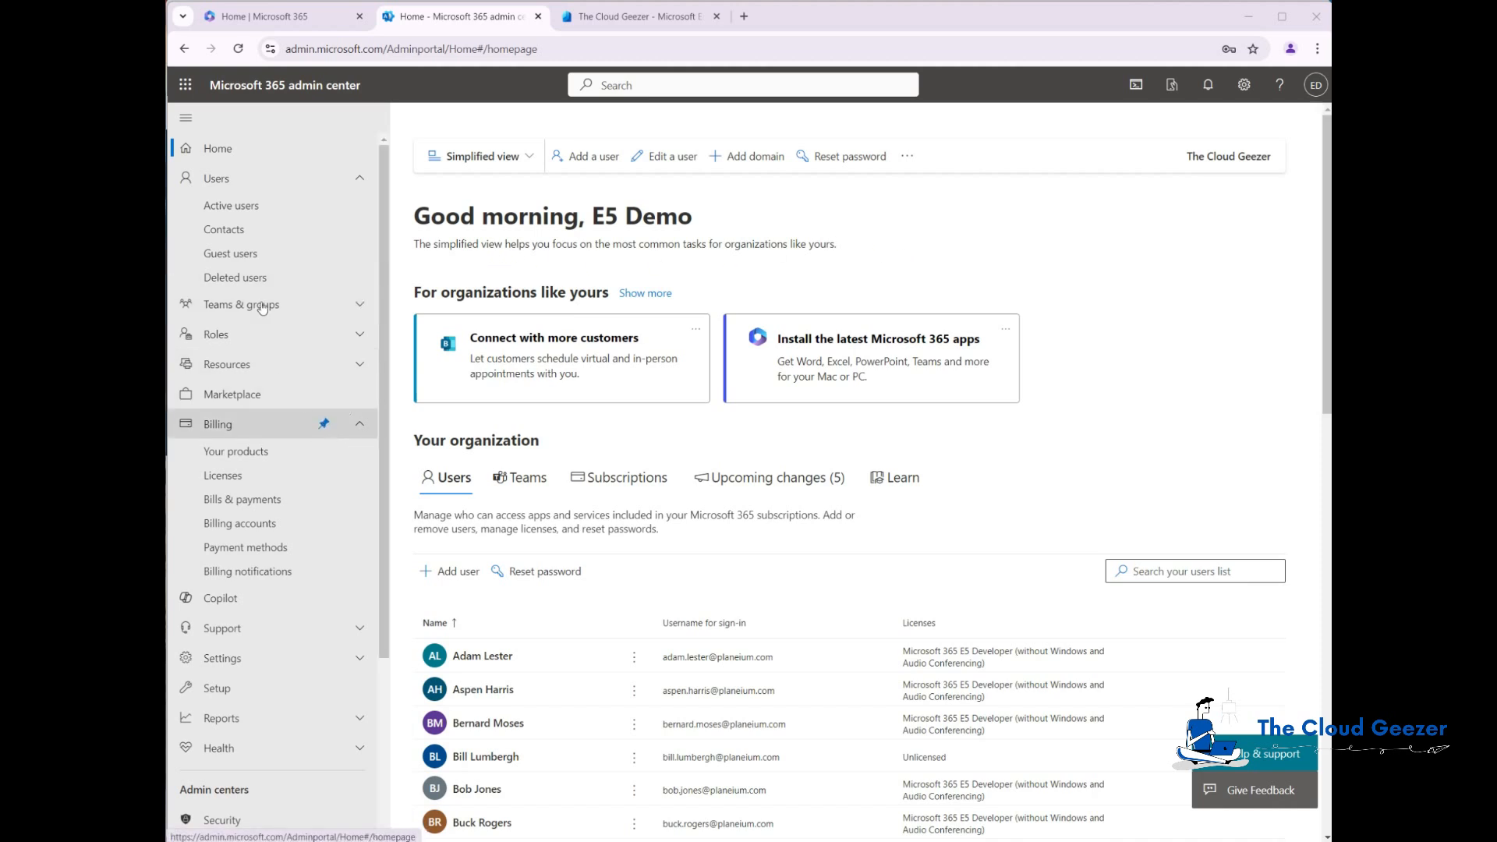
# Step: Search the Microsoft 365 active users list for accounts matching mig
pyautogui.click(231, 205)
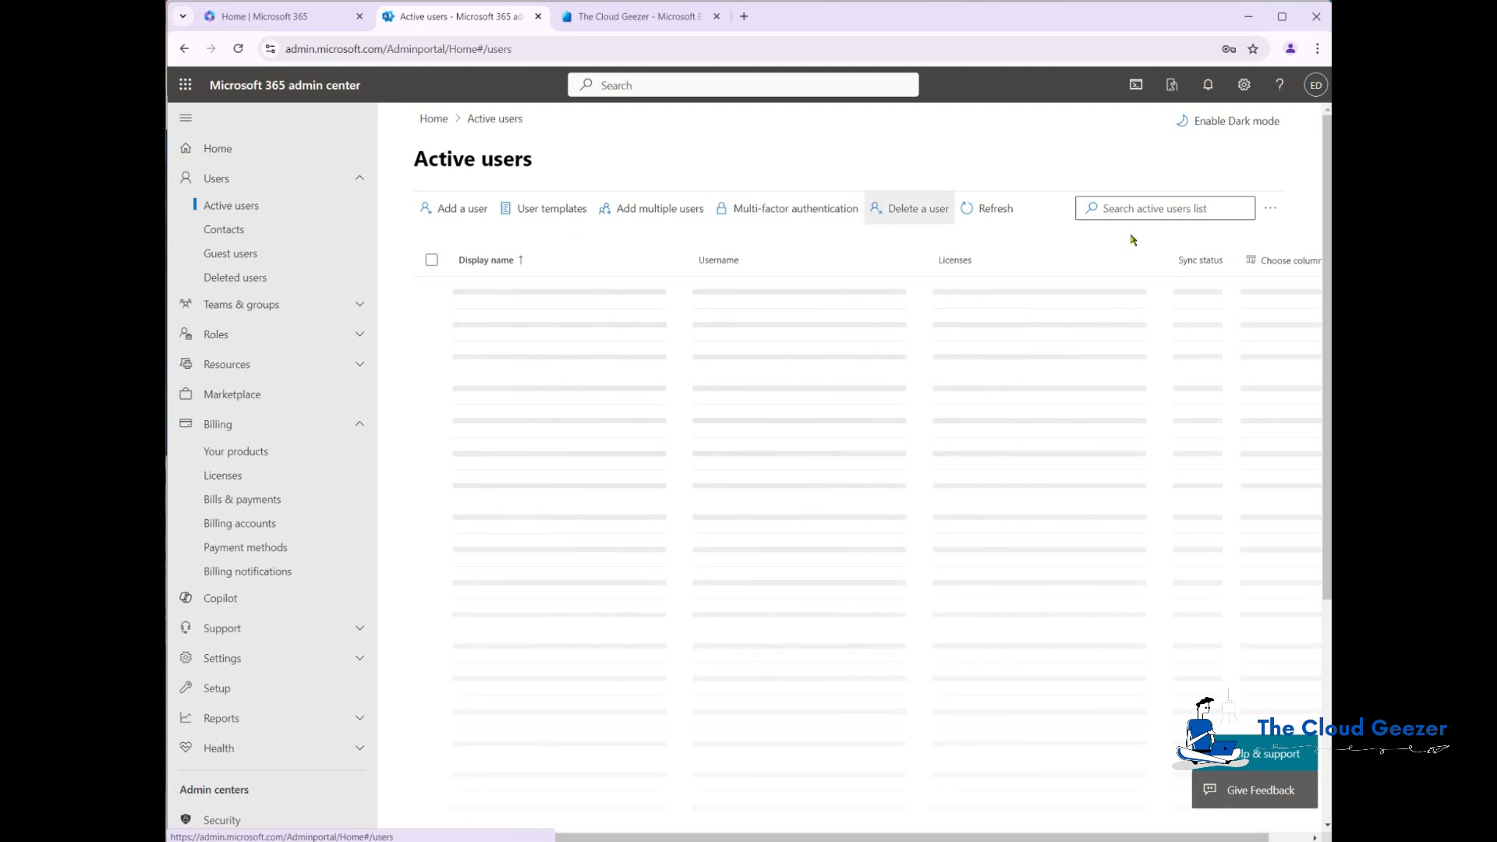
pyautogui.click(1152, 208)
pyautogui.write('mig')
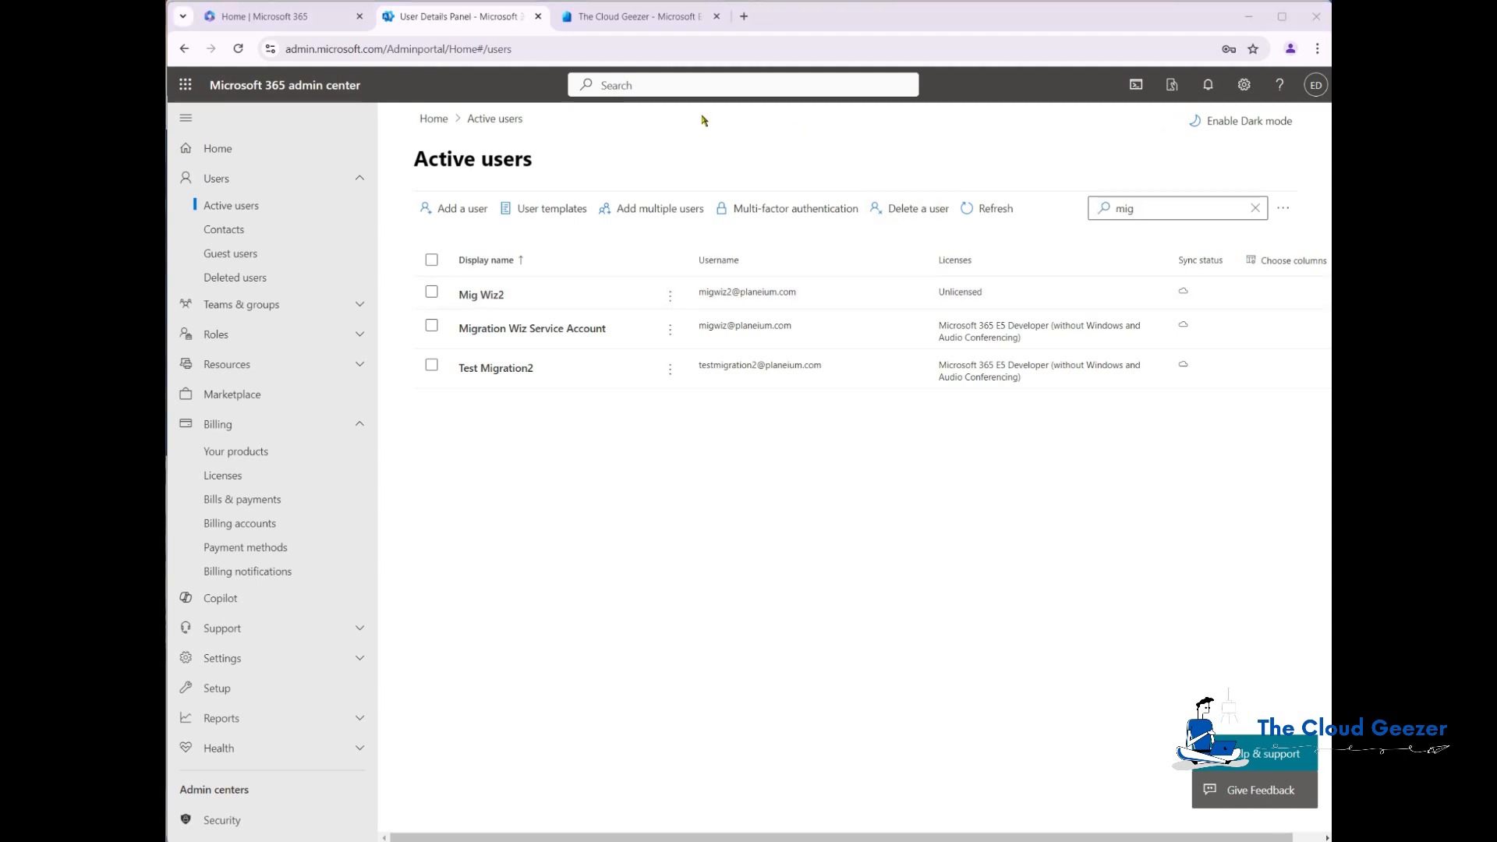
# Step: Open the BitTitan Help Center's Exchange Online (Microsoft 365) to Exchange Online mailbox migration guide
pyautogui.click(636, 17)
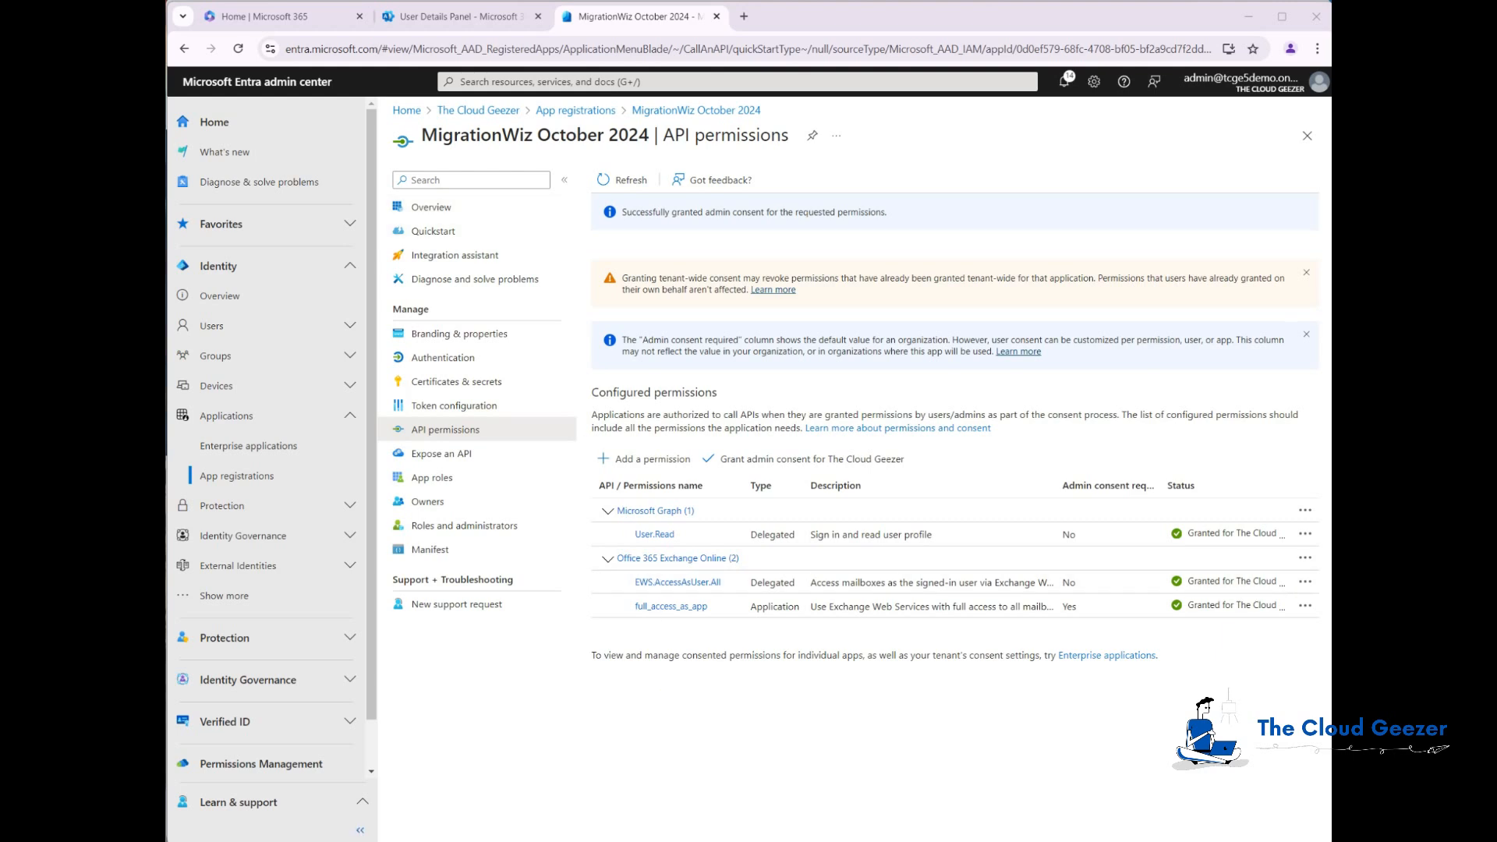
pyautogui.click(759, 840)
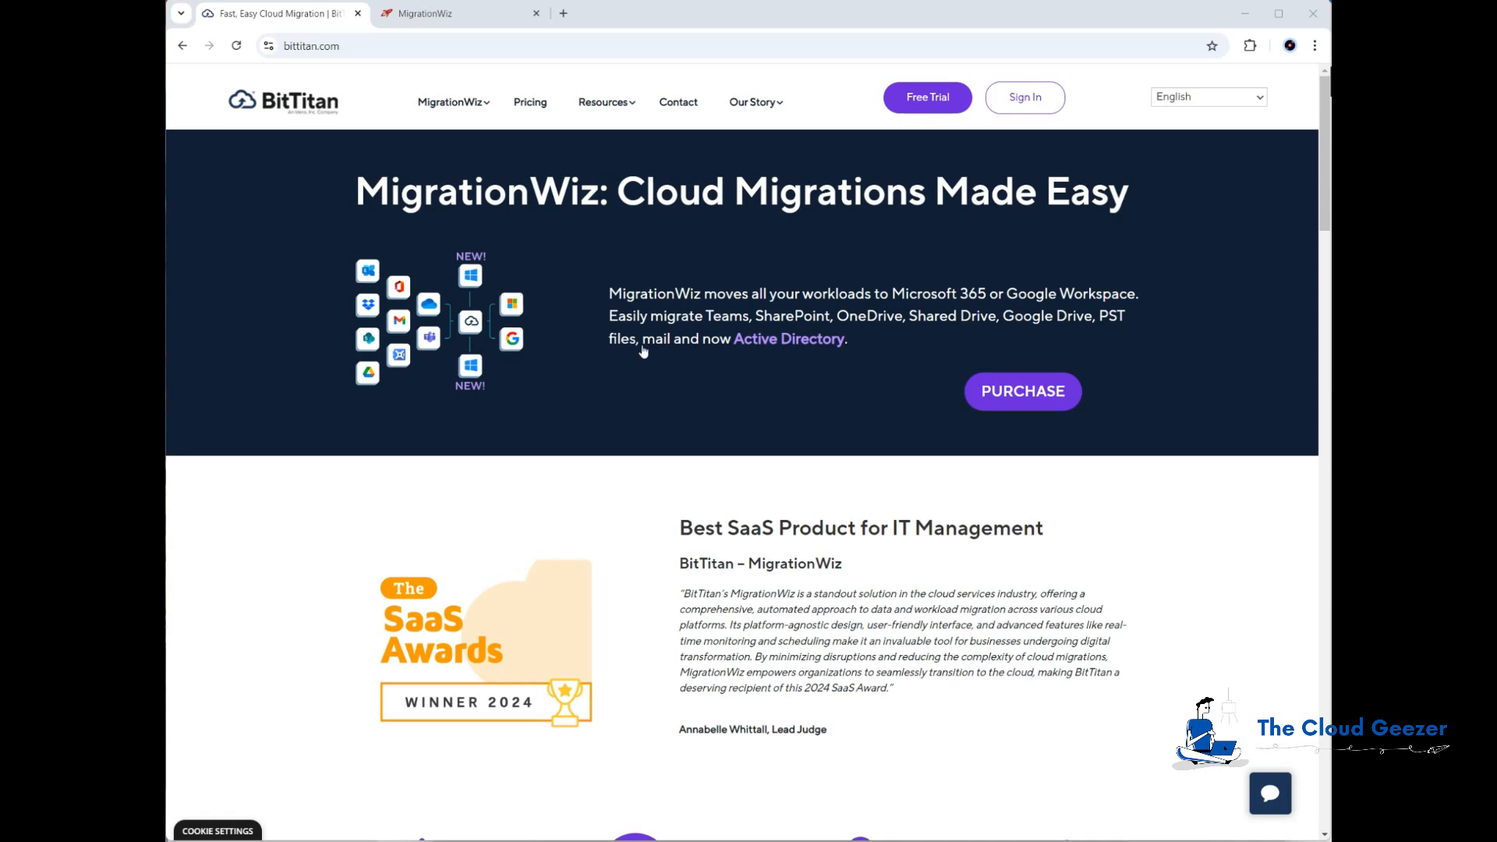
pyautogui.click(468, 14)
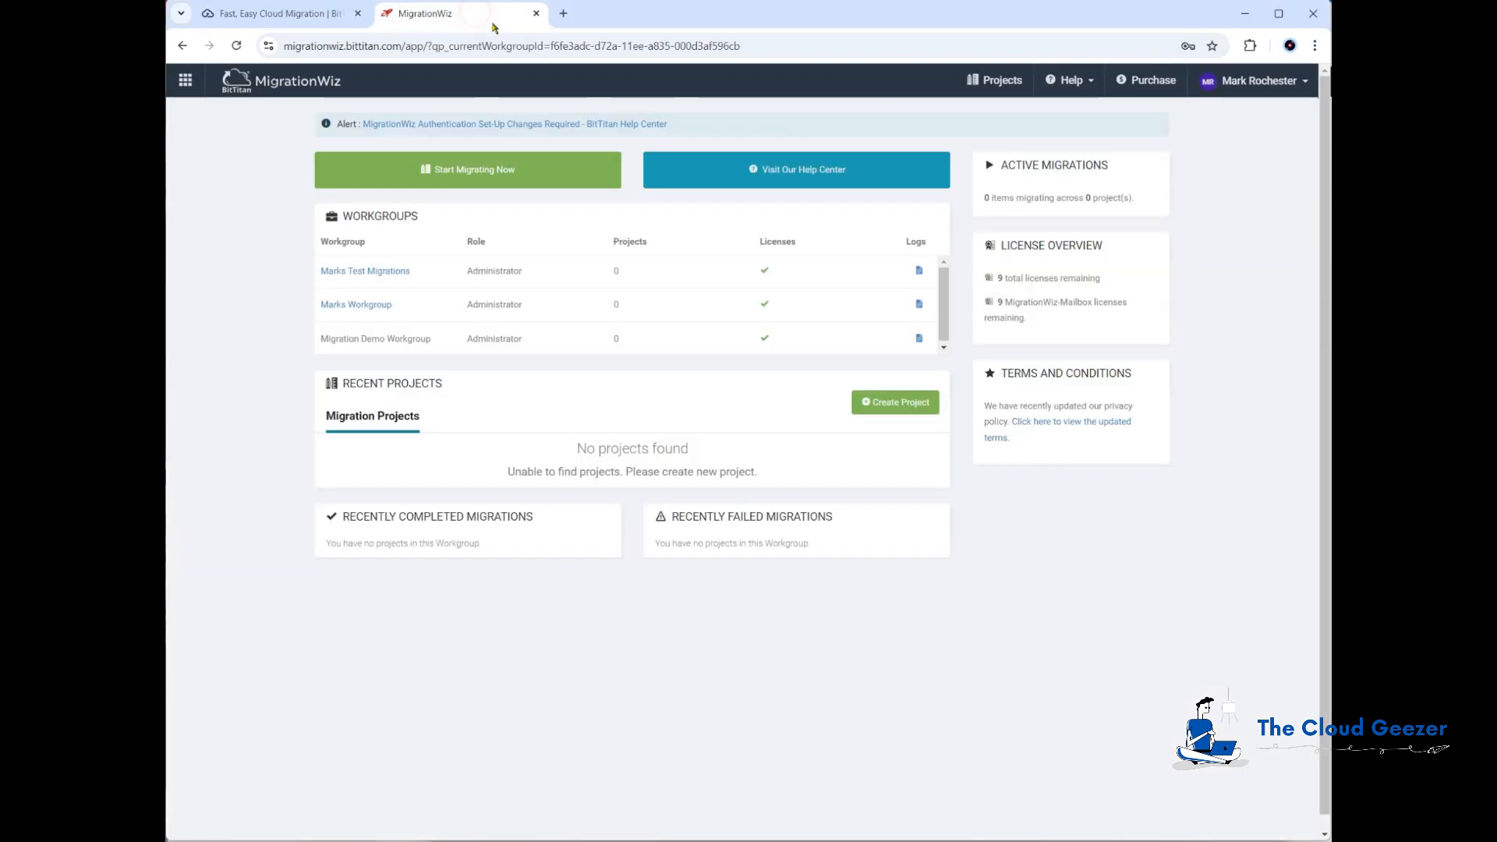
pyautogui.click(1061, 84)
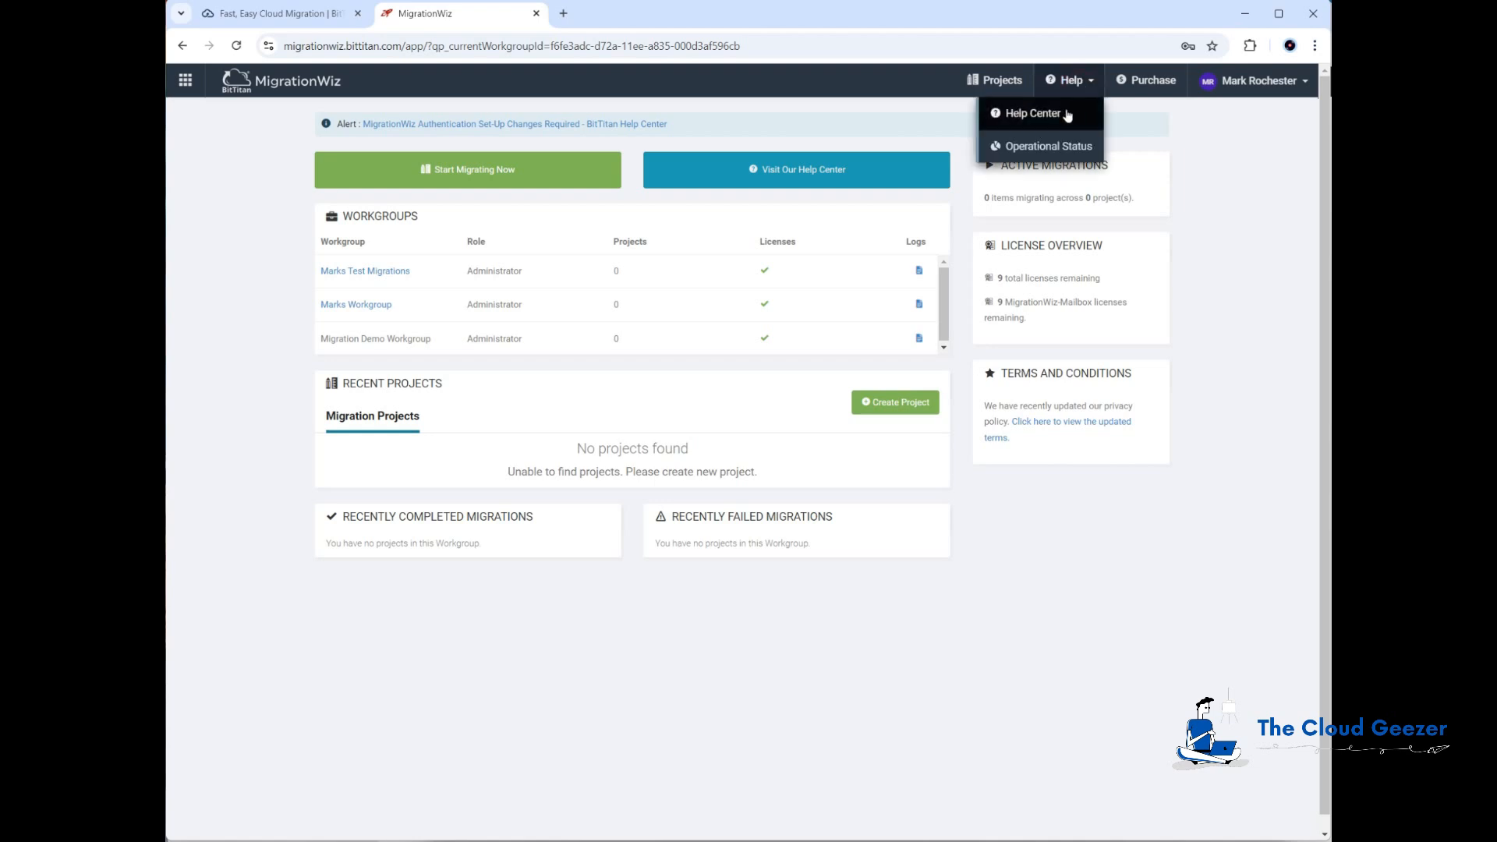
pyautogui.click(1029, 115)
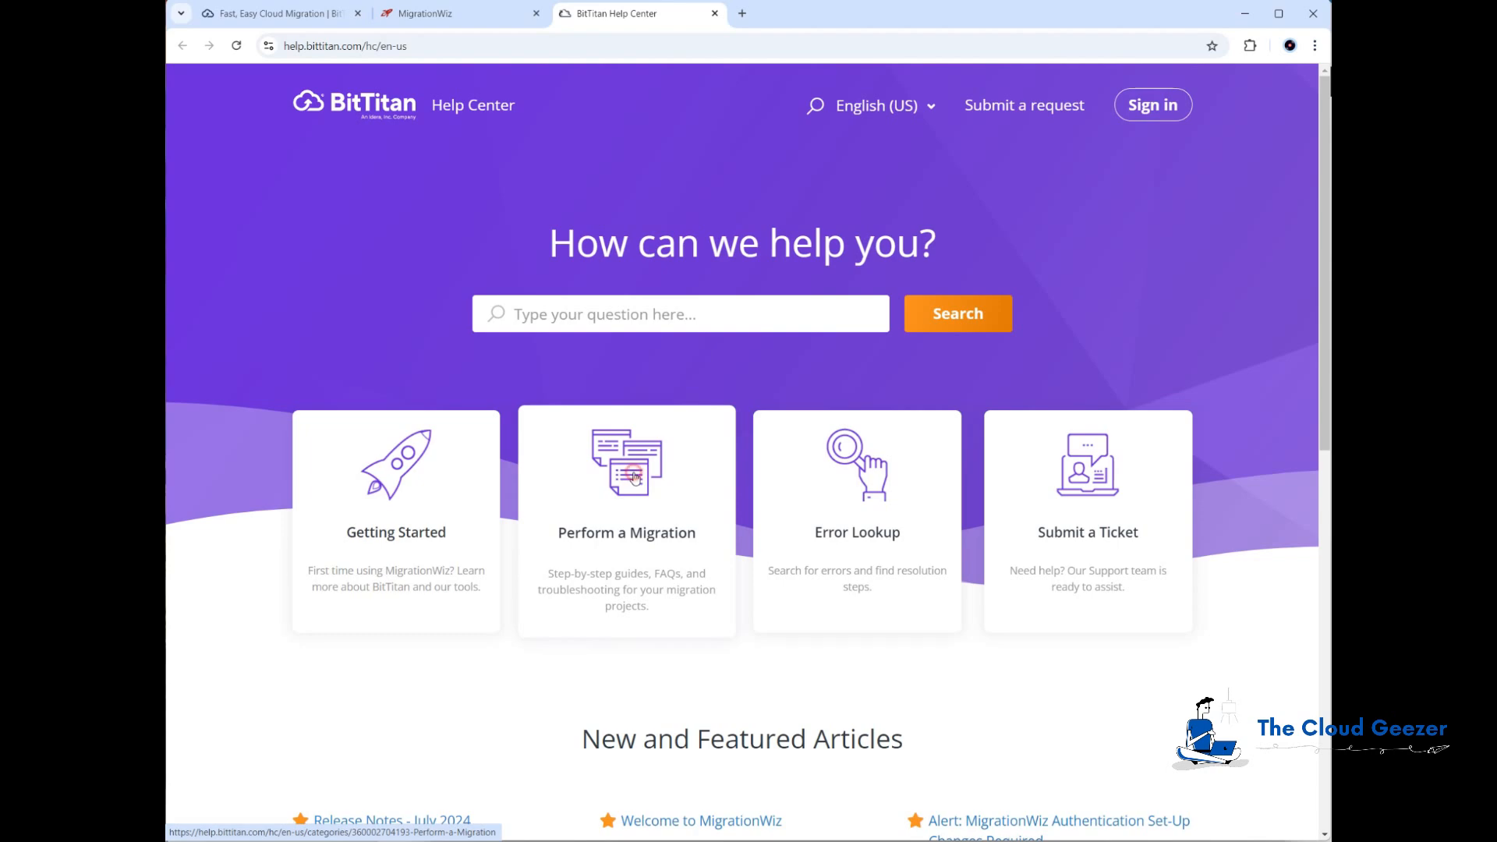
pyautogui.click(612, 466)
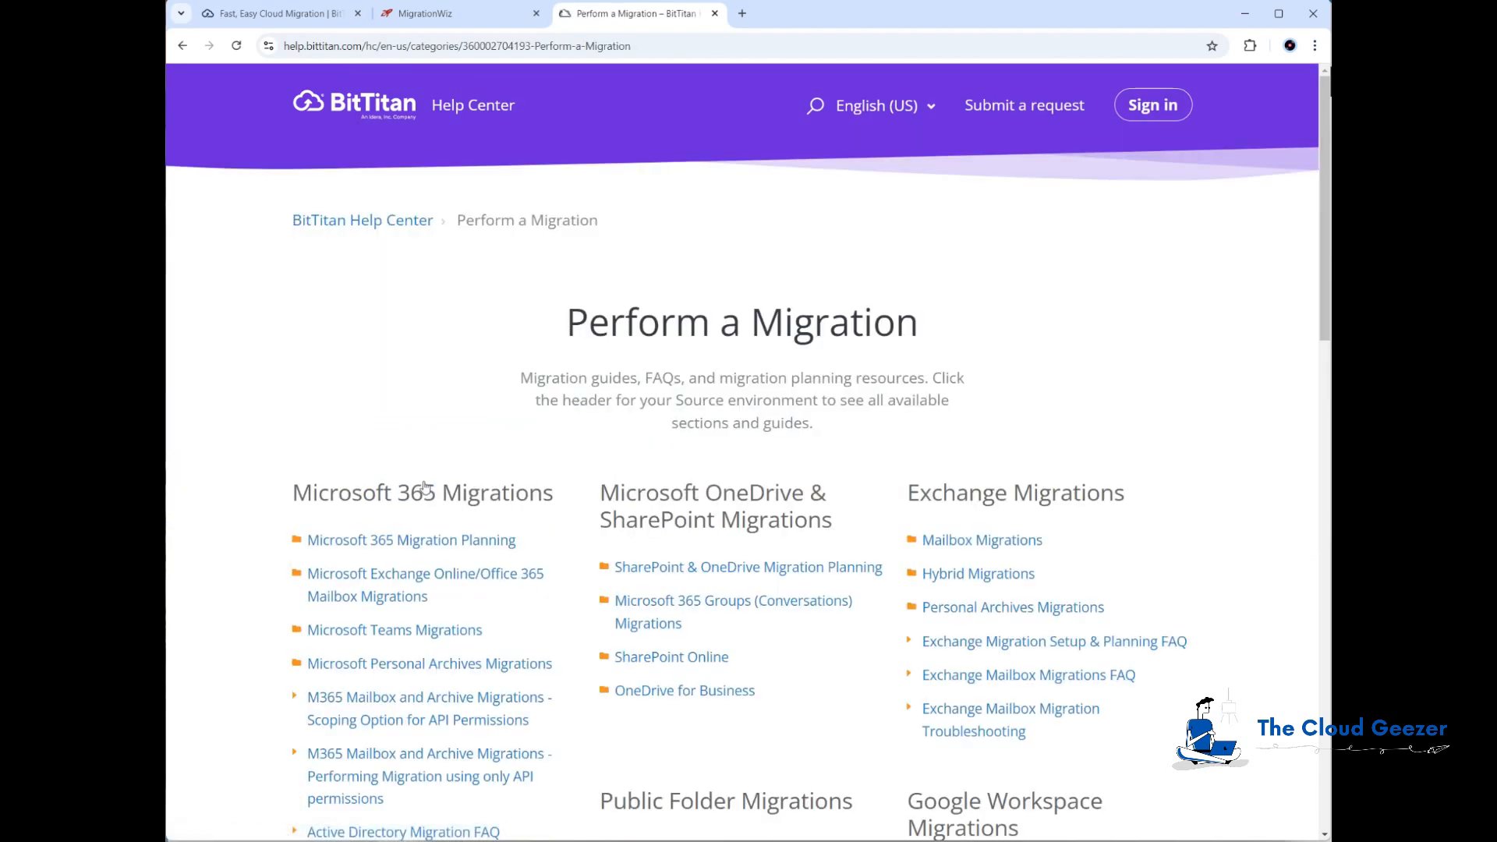
pyautogui.scroll(-1, 370, 506)
pyautogui.click(386, 505)
pyautogui.scroll(-2, 390, 503)
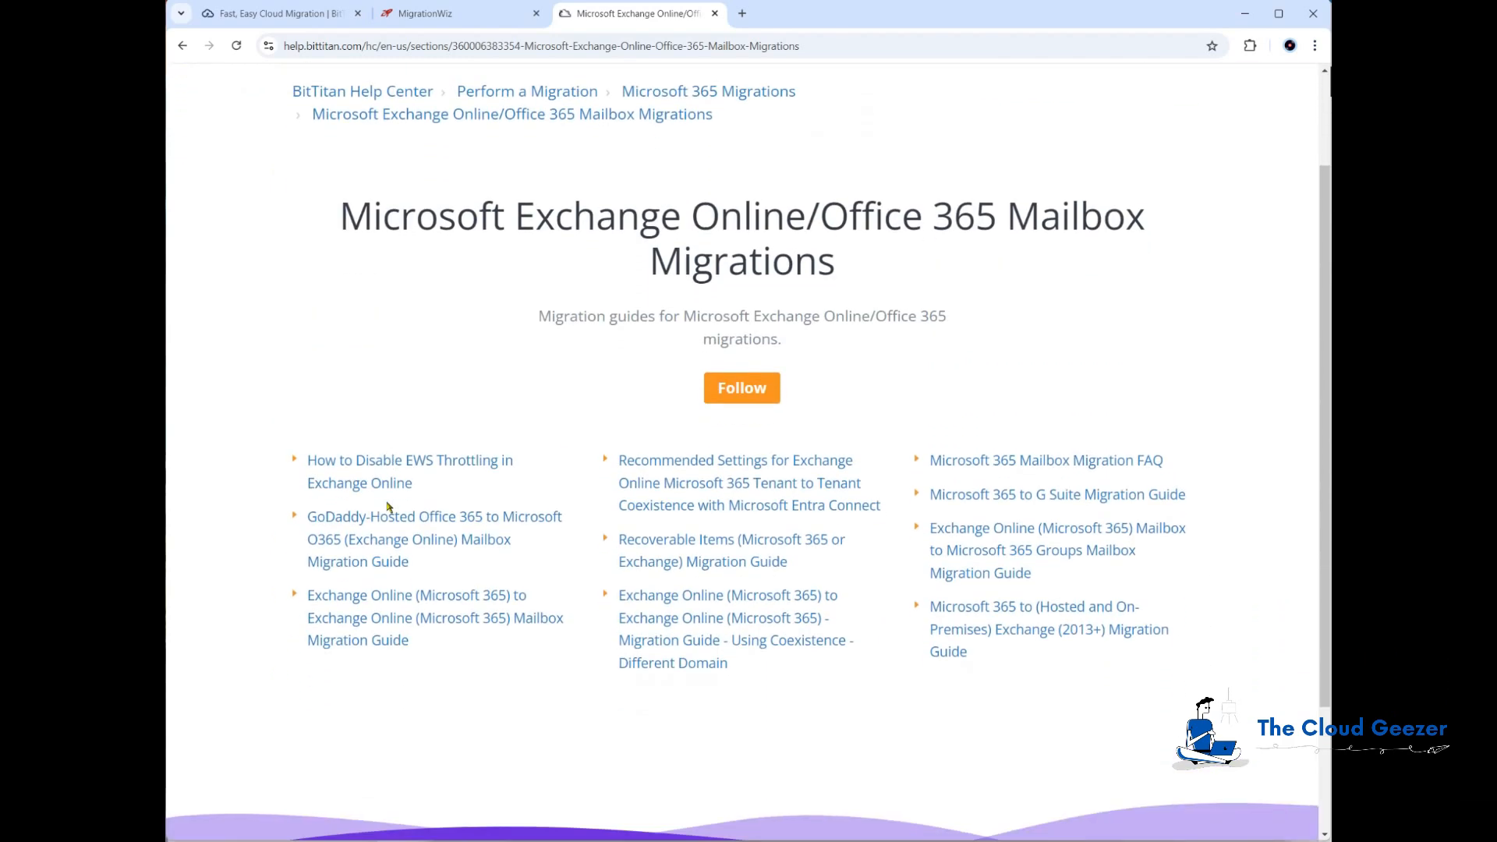
pyautogui.click(379, 582)
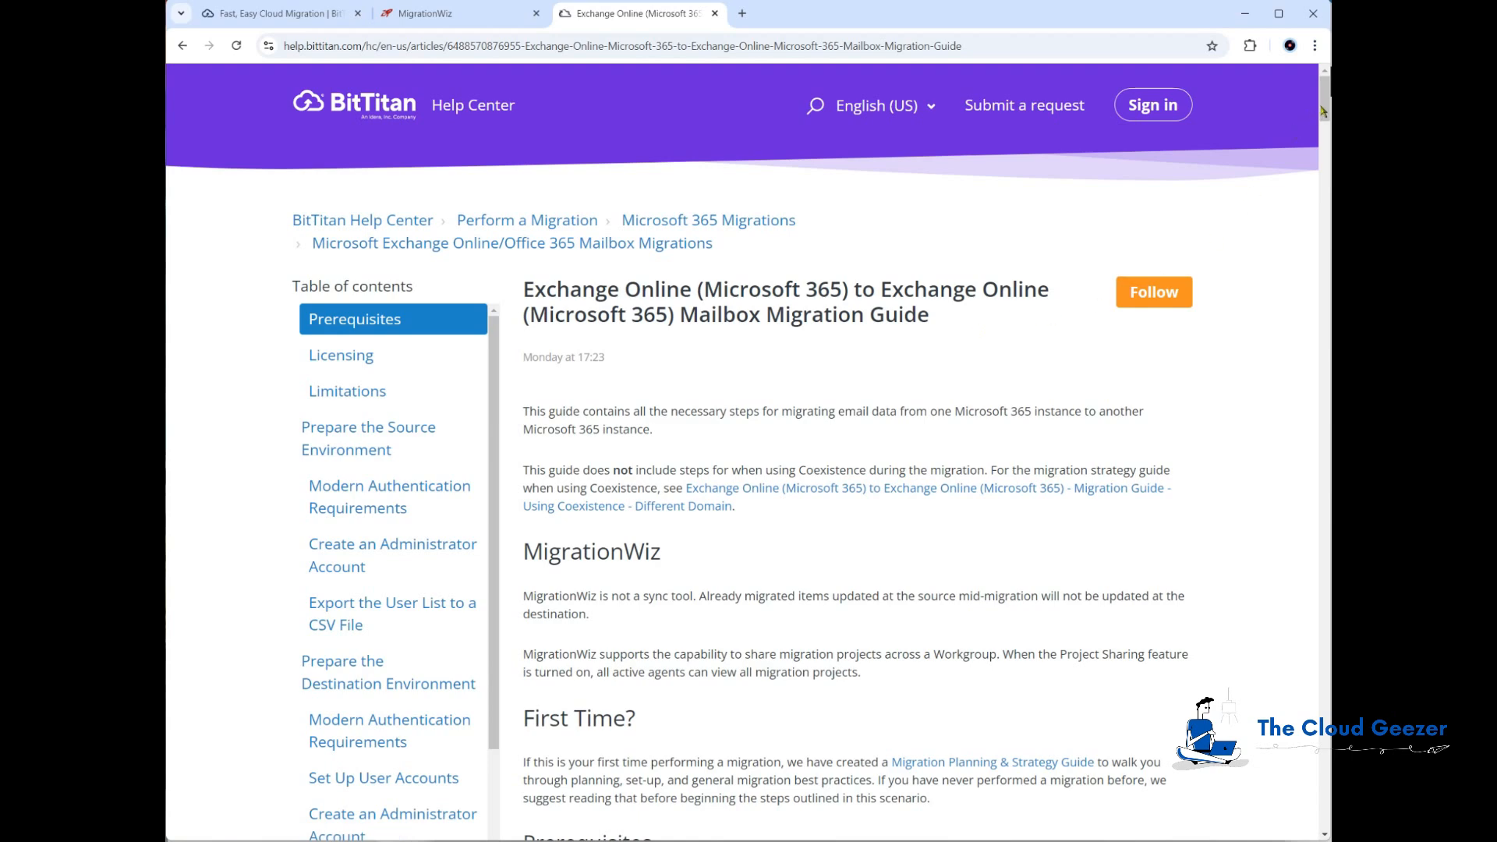
# Step: Open and review the linked article on performing M365 mailbox migrations using only API permissions
pyautogui.moveTo(1326, 103); pyautogui.dragTo(1328, 215)
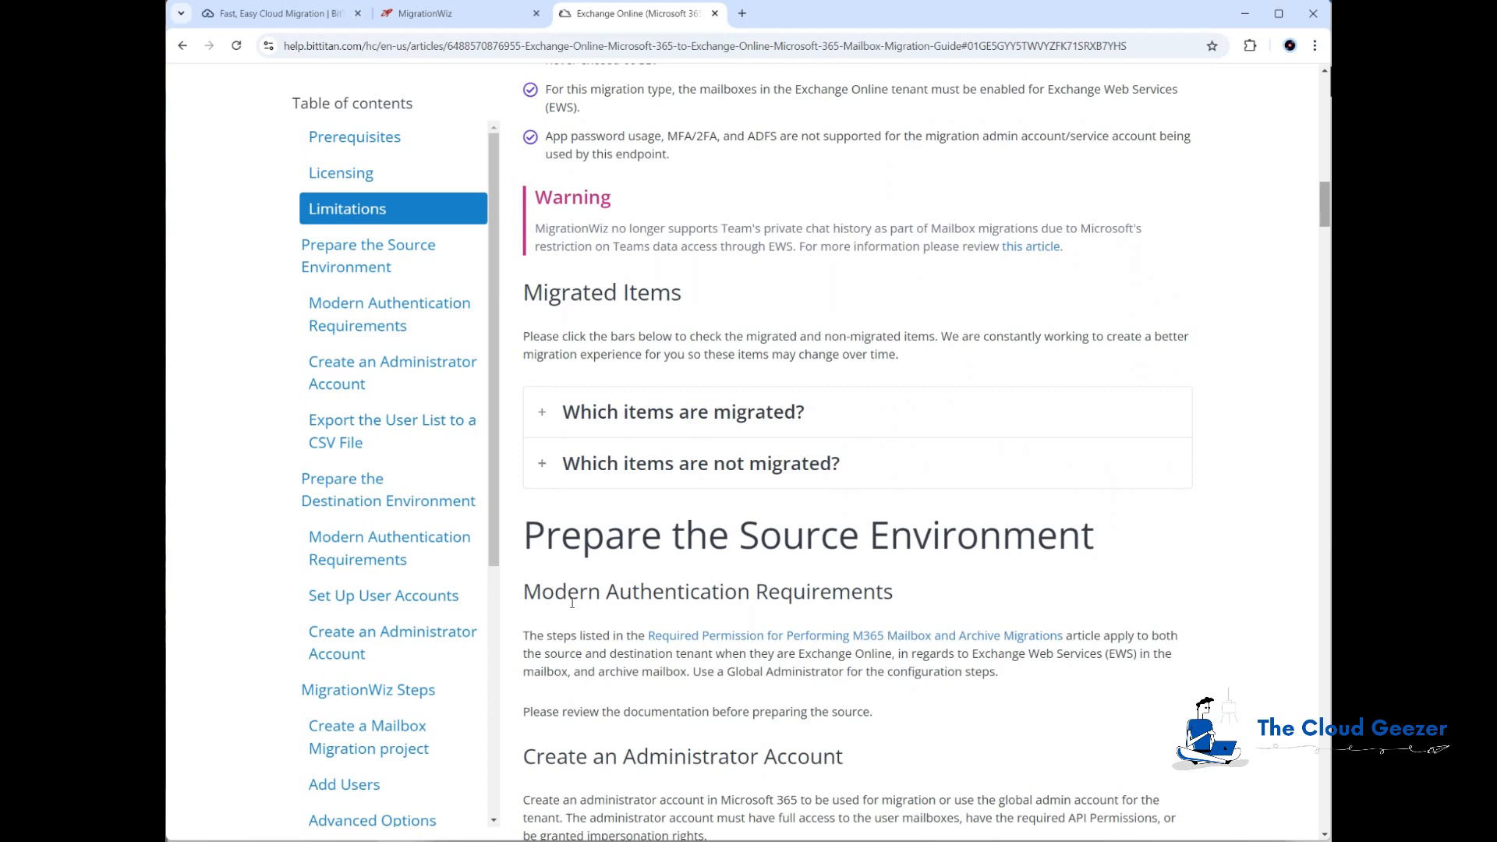
pyautogui.click(745, 637)
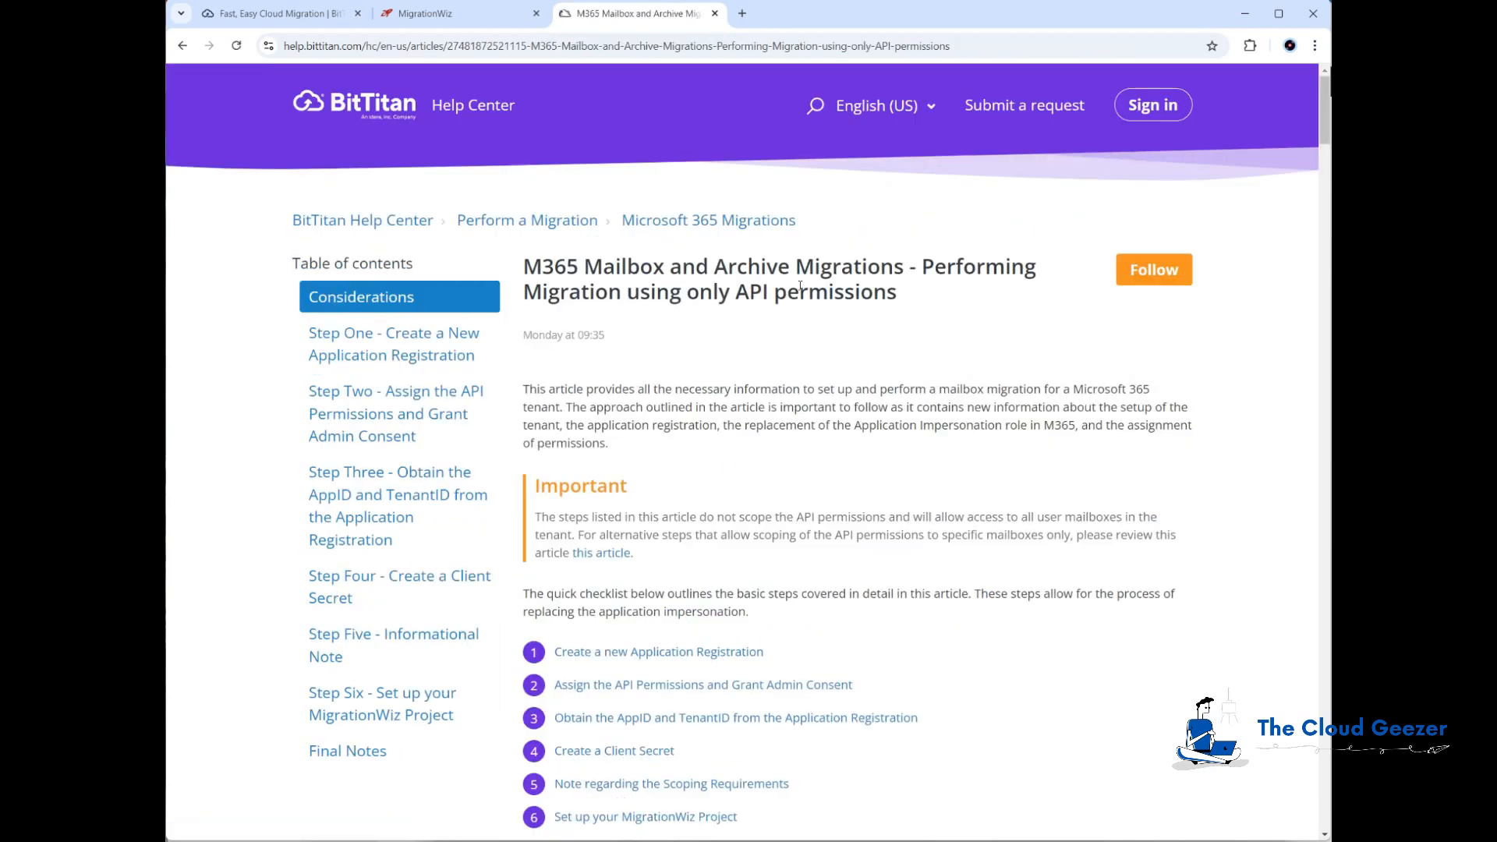
pyautogui.moveTo(1328, 119); pyautogui.dragTo(1329, 303)
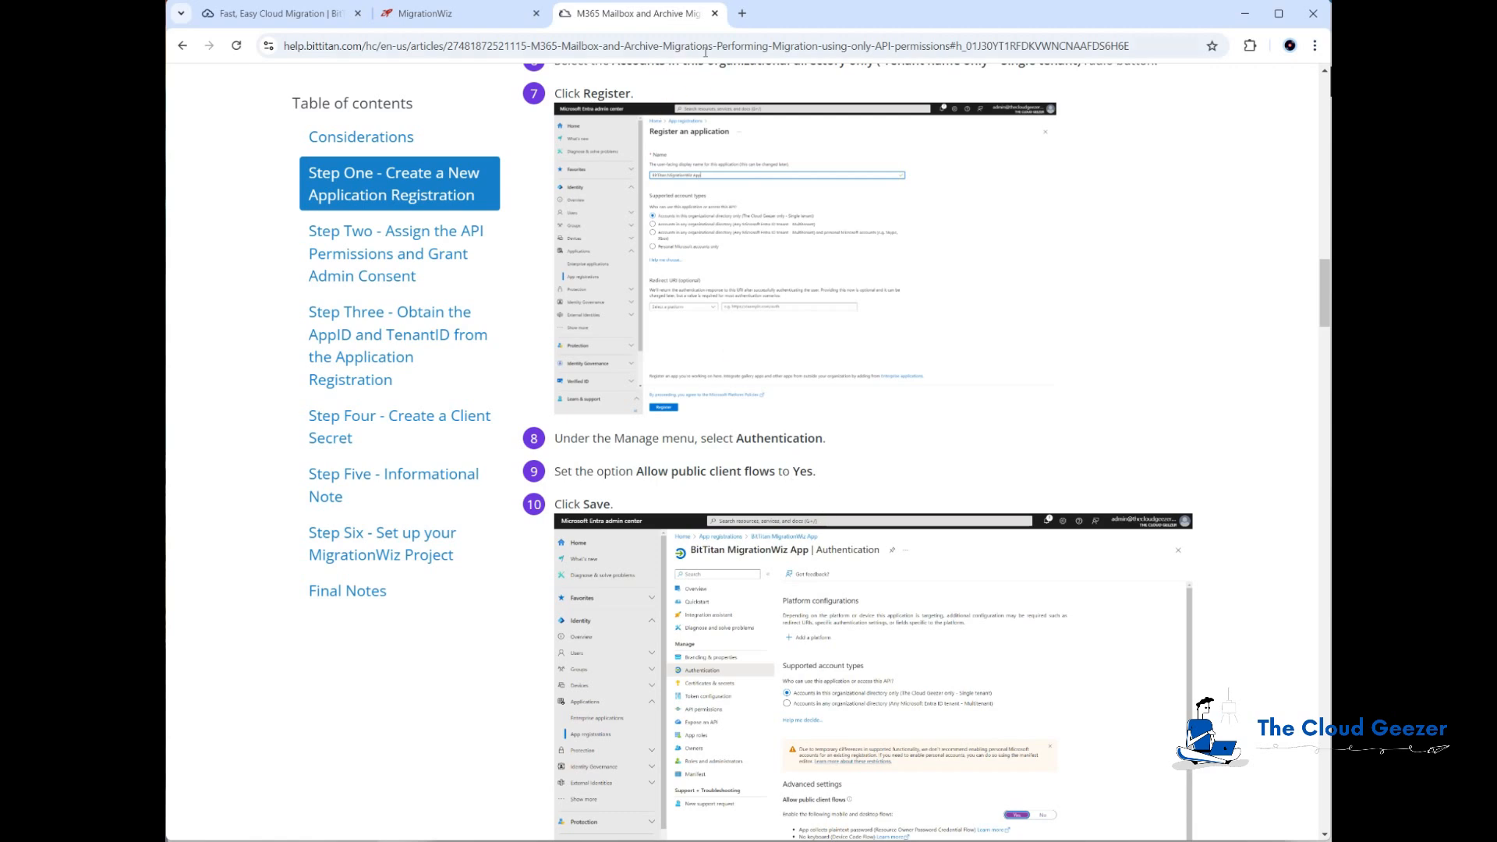
pyautogui.click(715, 13)
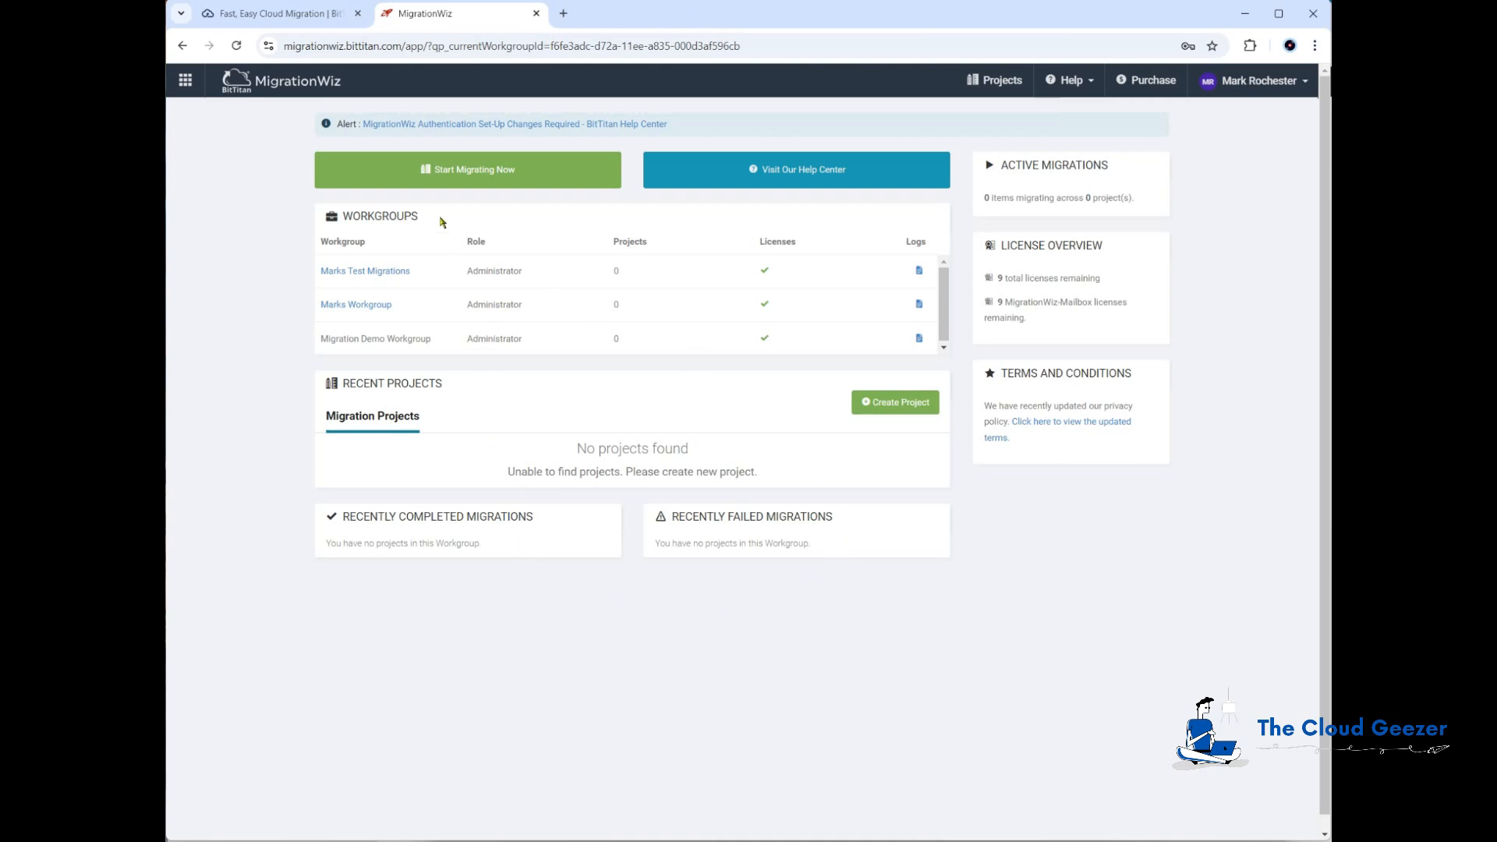
# Step: Create a new MigrationWiz Mailbox Project named Cozymouse Demo
pyautogui.click(879, 400)
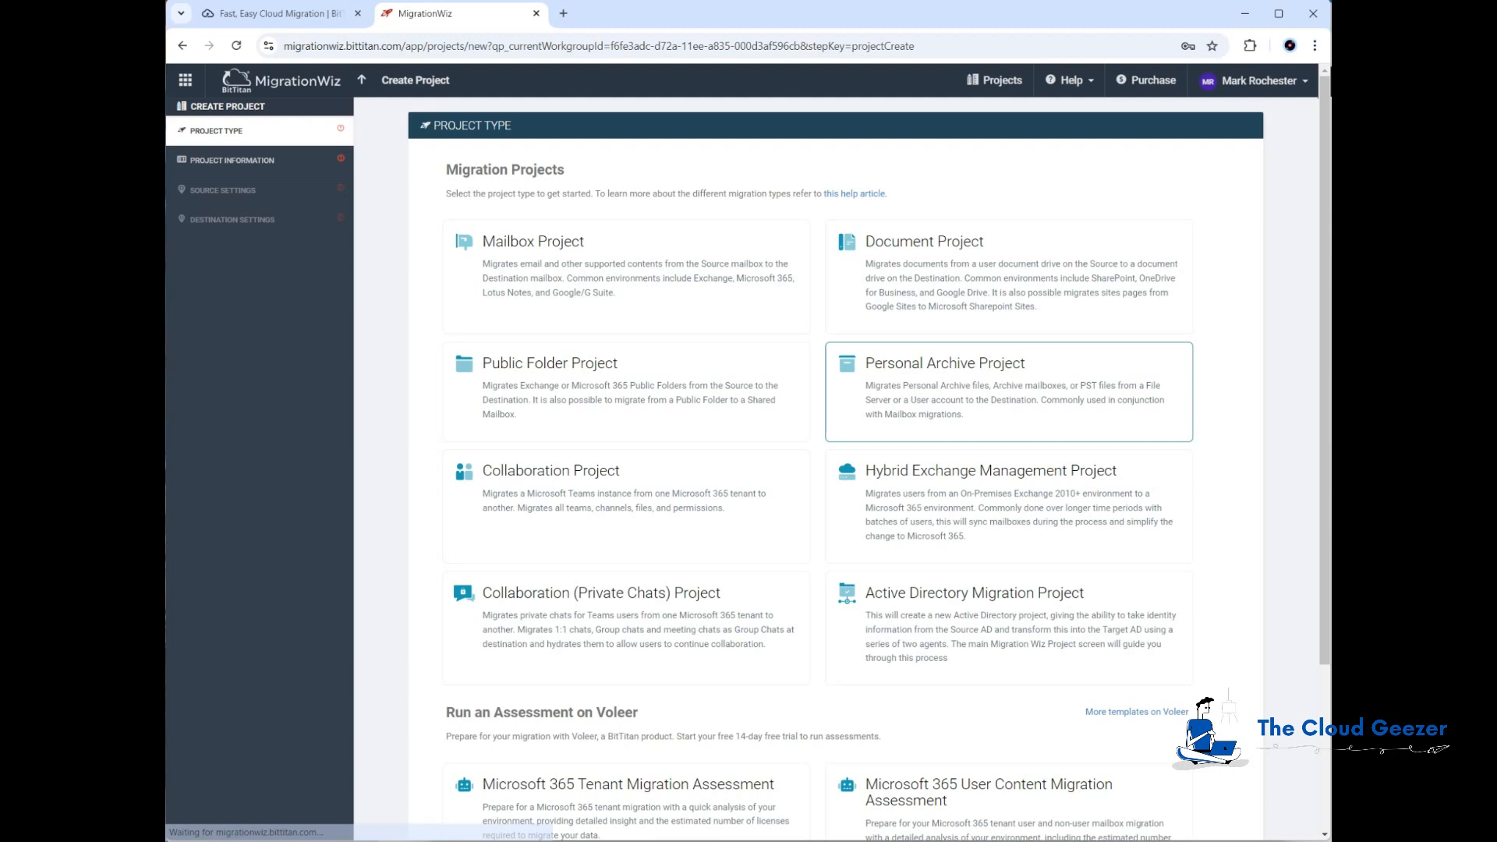
pyautogui.click(623, 271)
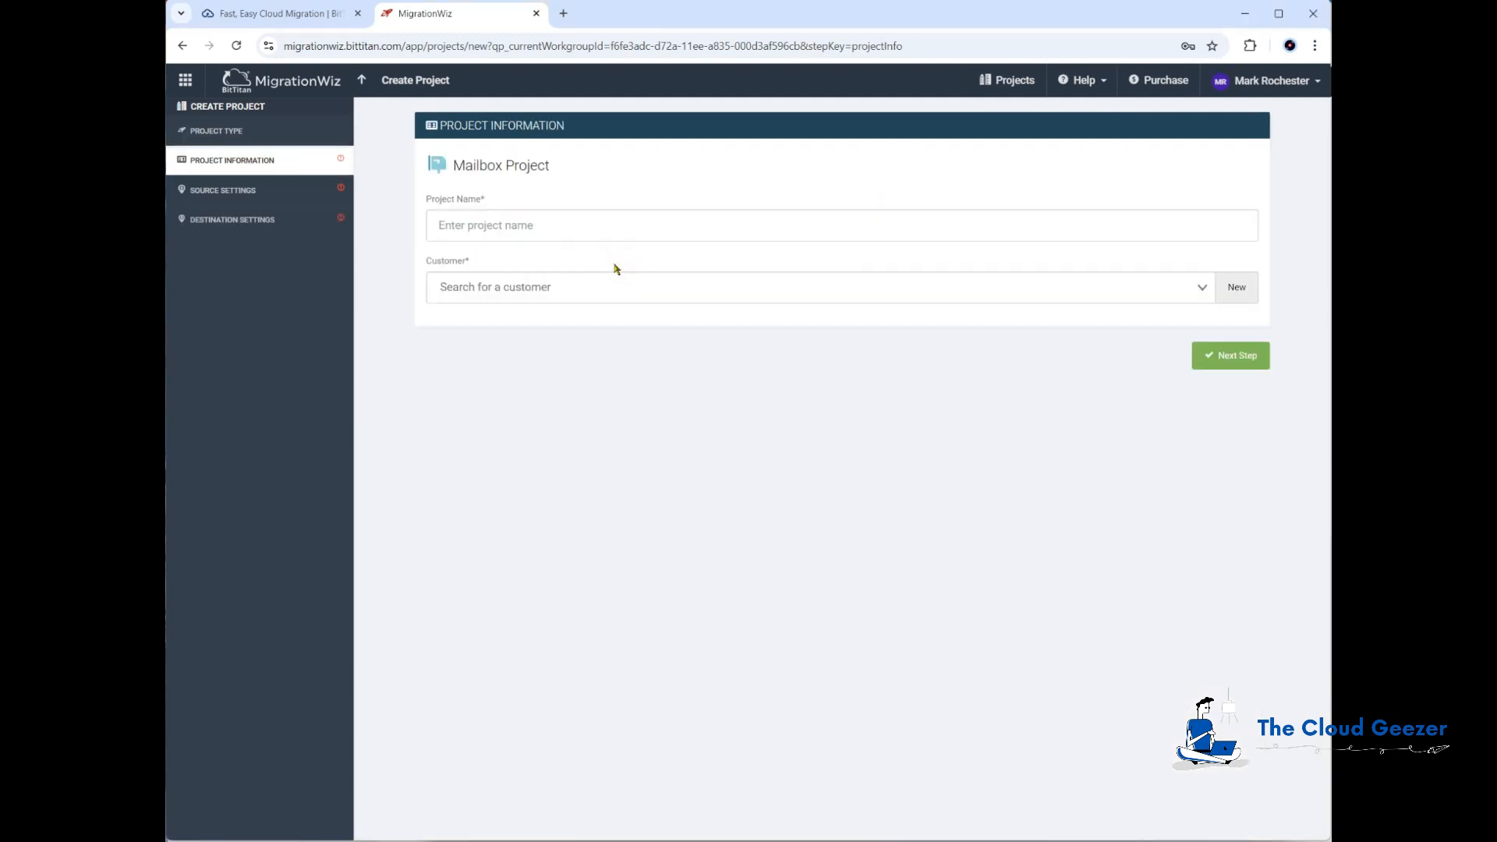
pyautogui.click(619, 224)
pyautogui.write('Co')
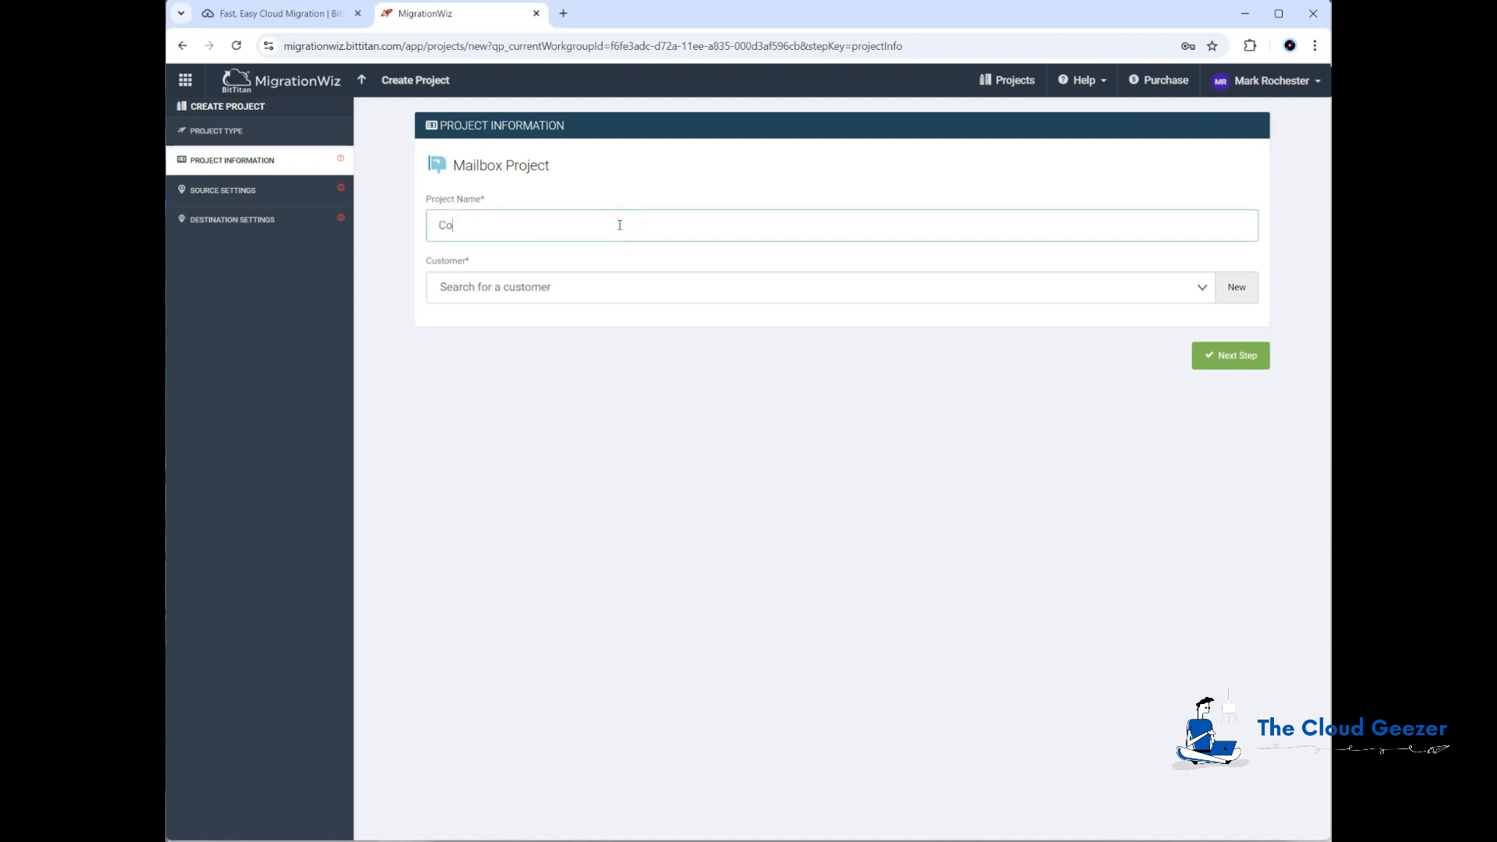
pyautogui.write('zymouse Demo')
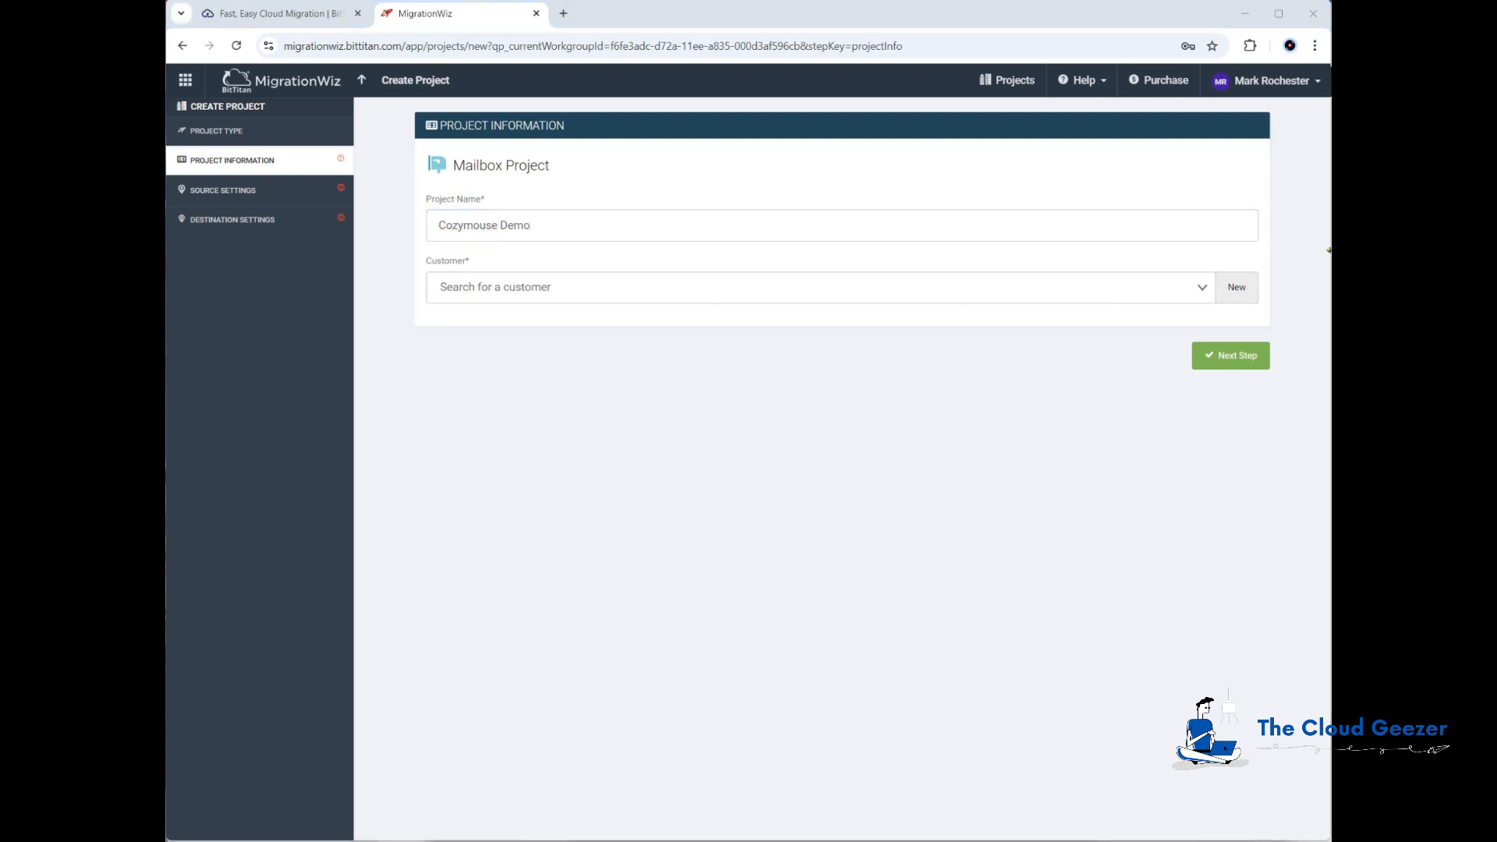
# Step: Add a new customer with primary email domain cozymouse.com and company name Cozymouse
pyautogui.click(1243, 290)
pyautogui.click(1026, 321)
pyautogui.write('cozymouse.coCo')
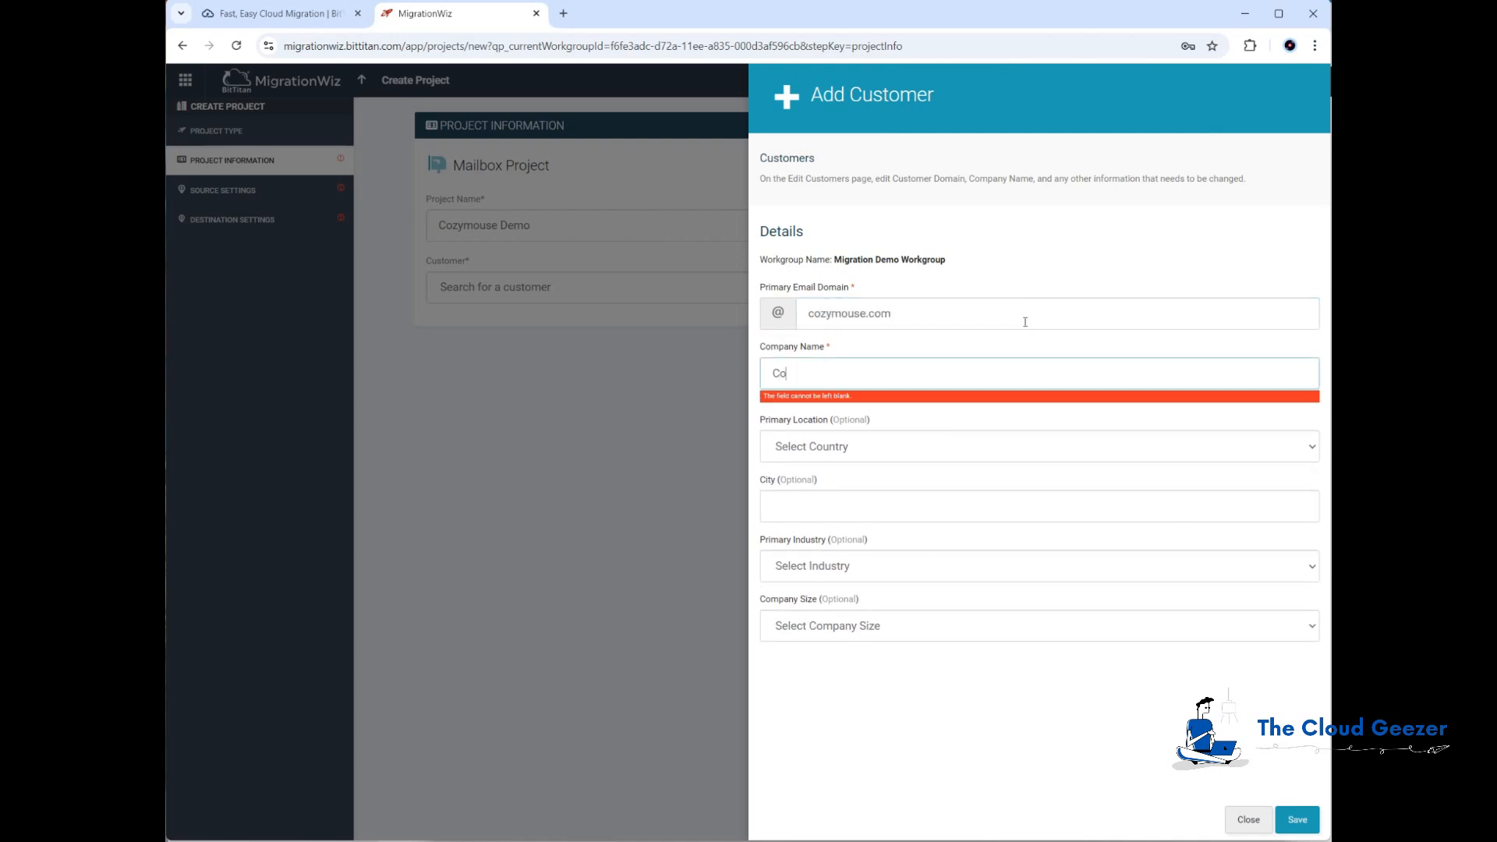
pyautogui.write('zymouse')
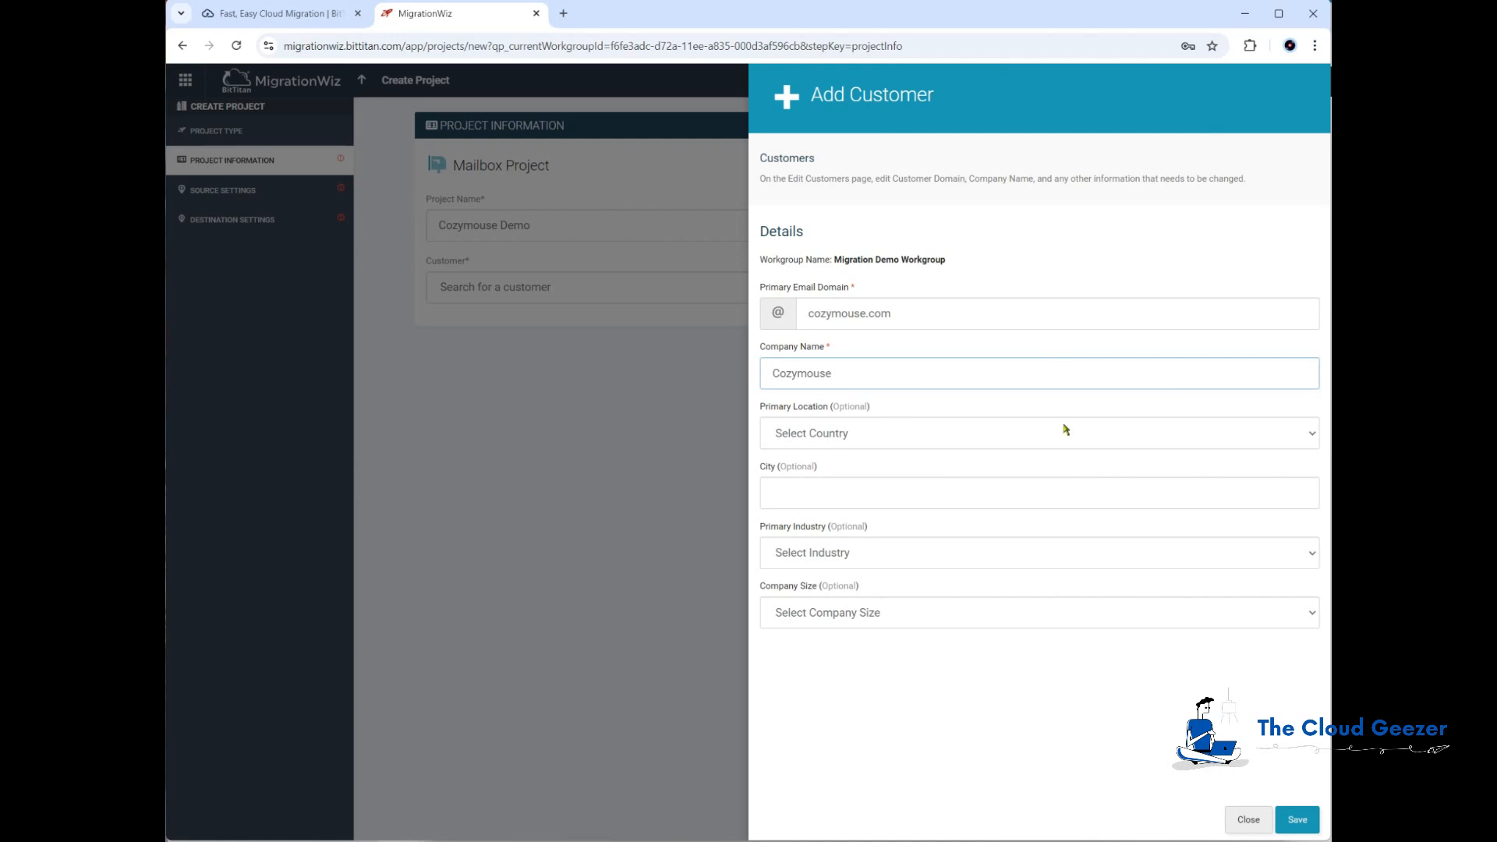
pyautogui.click(1298, 820)
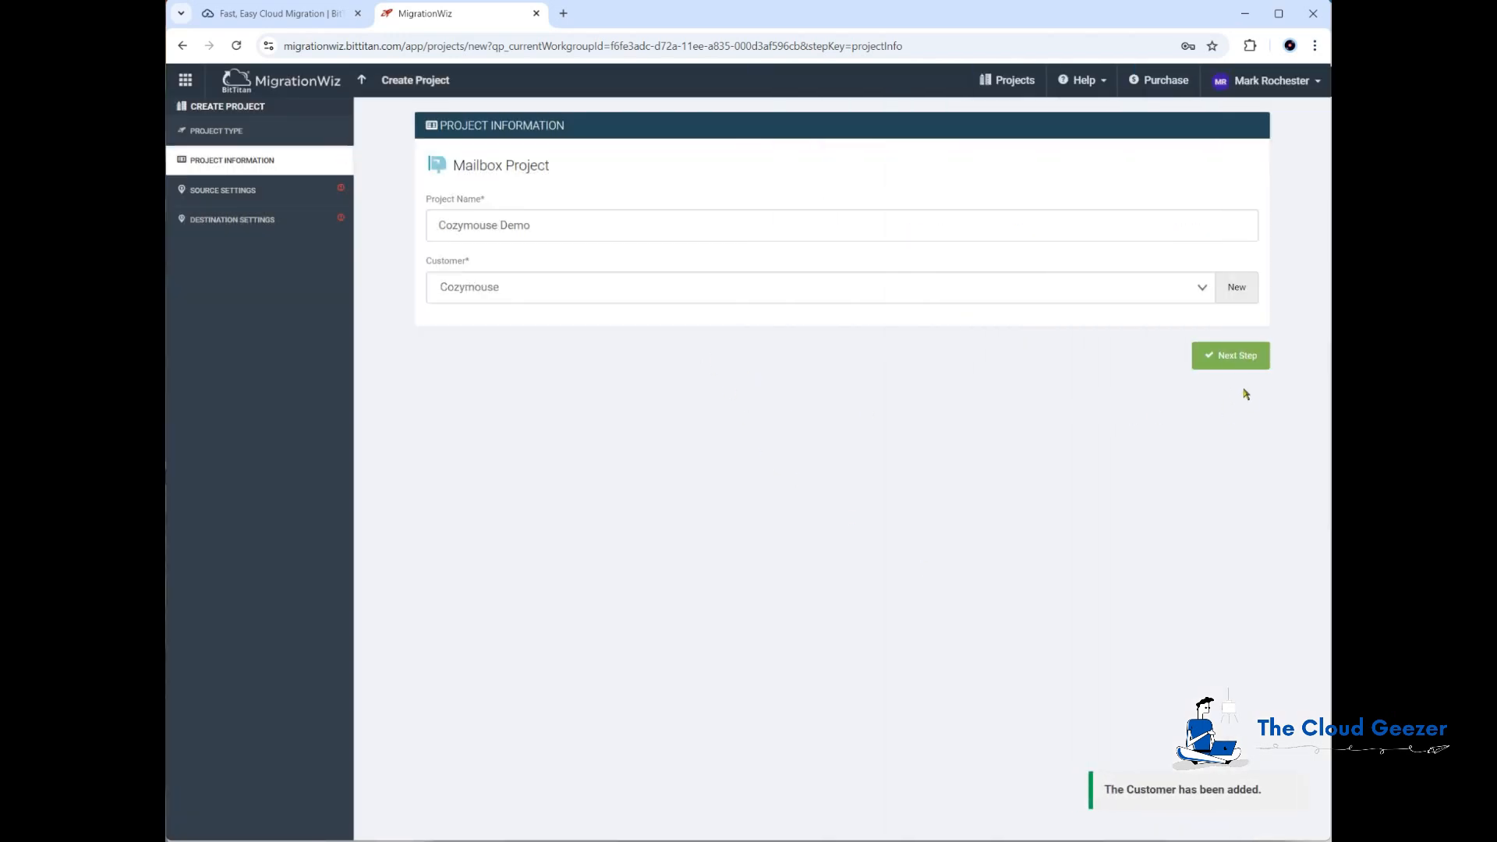
# Step: Advance to source settings and start a new endpoint named Cozymouse M365 Source with endpoint type Microsoft 365
pyautogui.click(1236, 360)
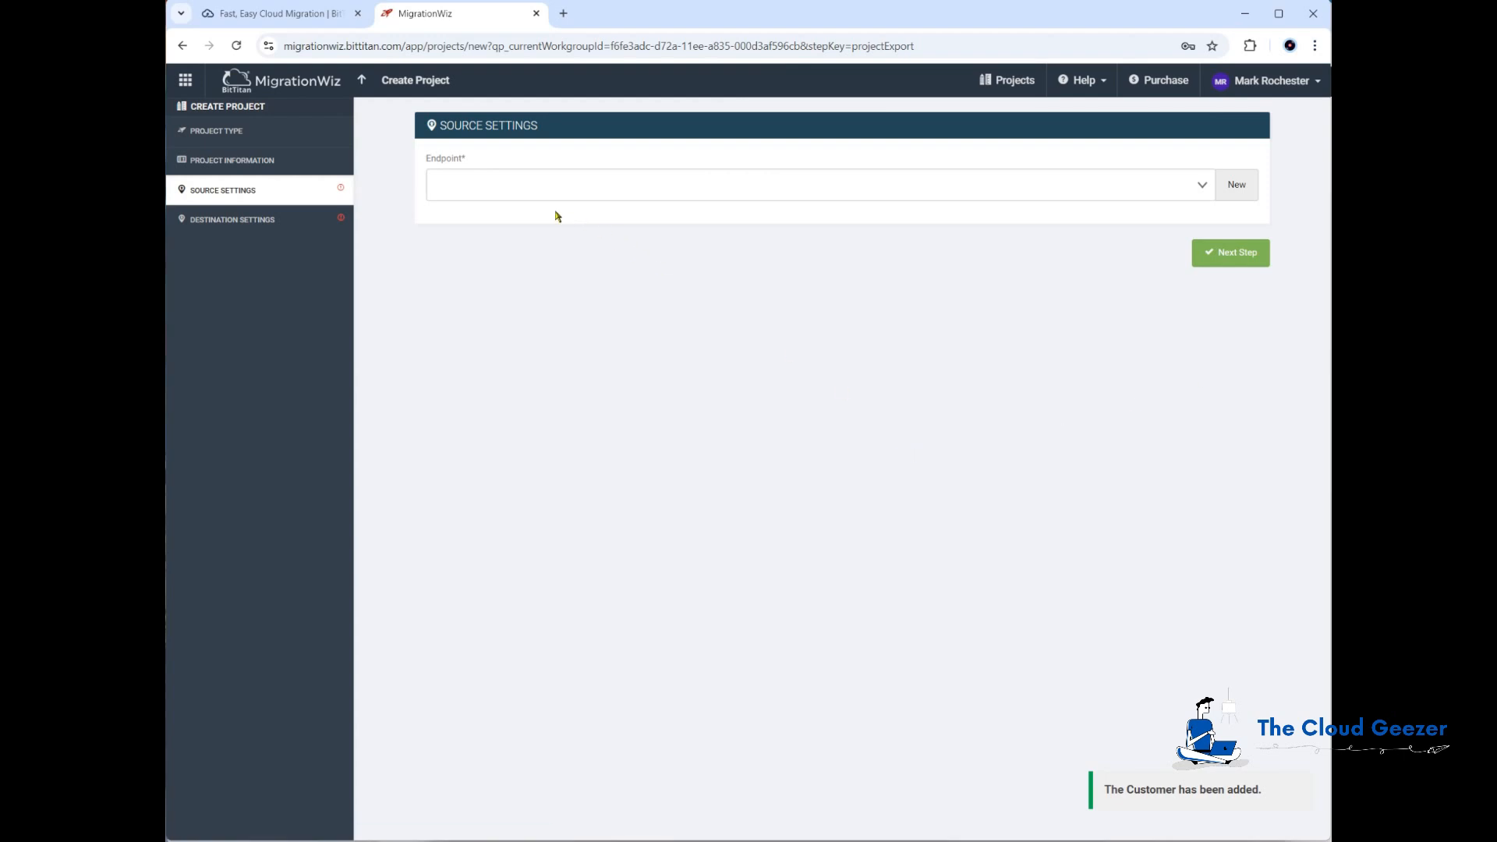
pyautogui.click(1230, 185)
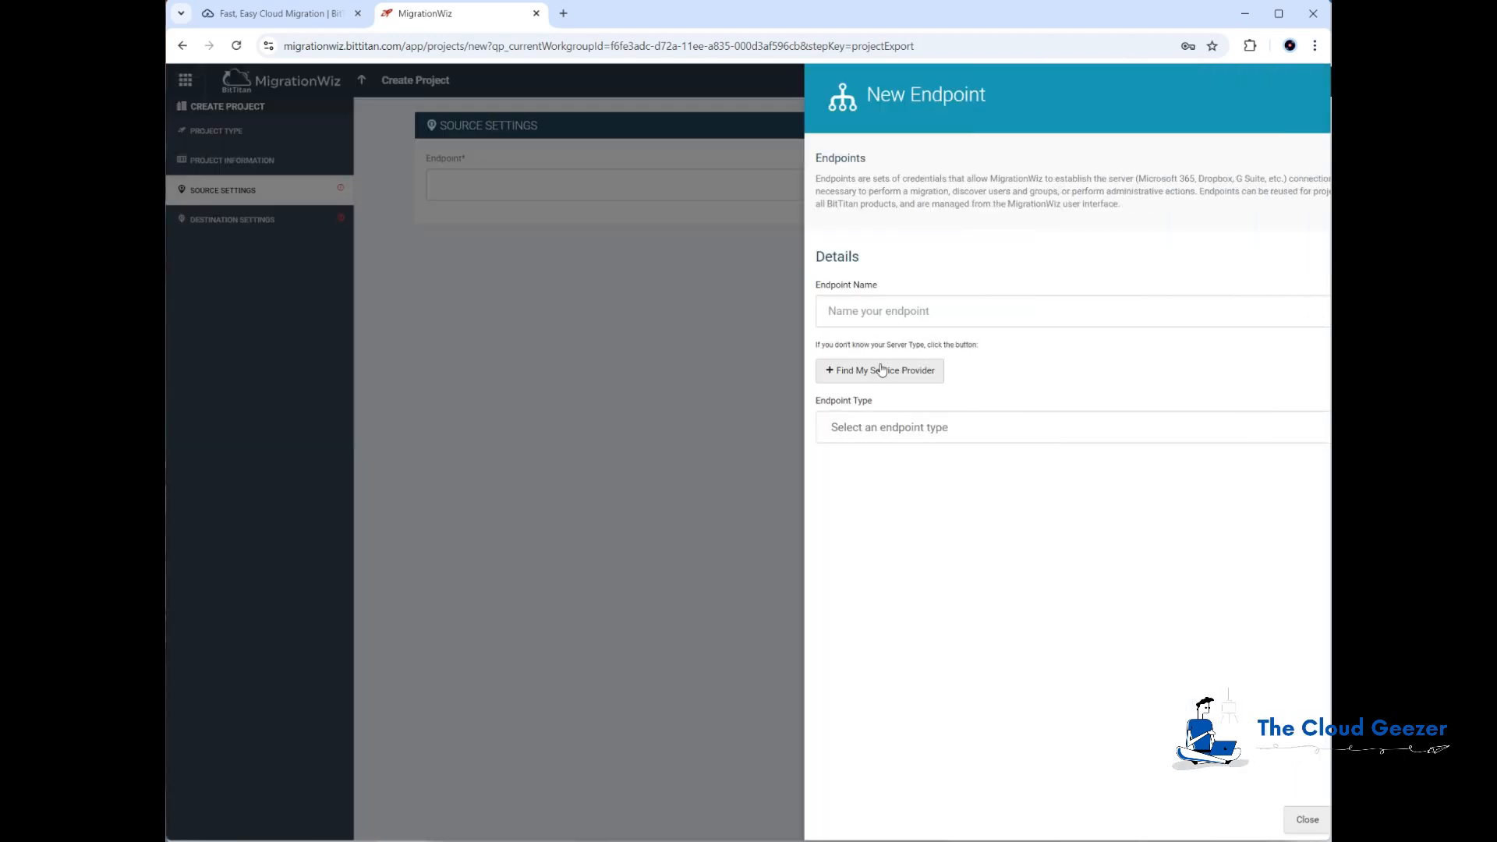
pyautogui.click(1082, 319)
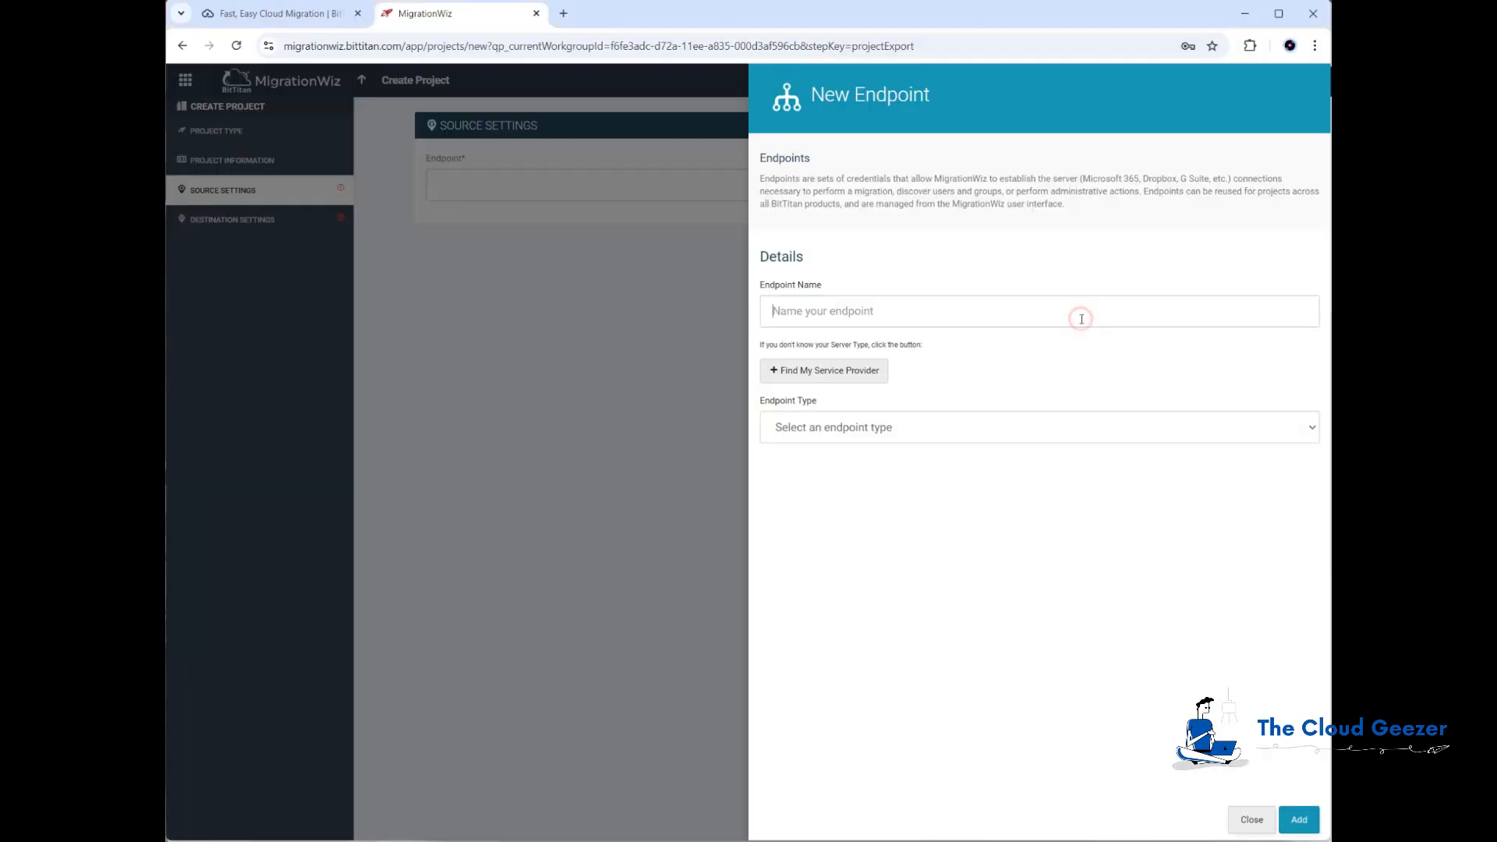
pyautogui.write('Cozymouse M365 Source')
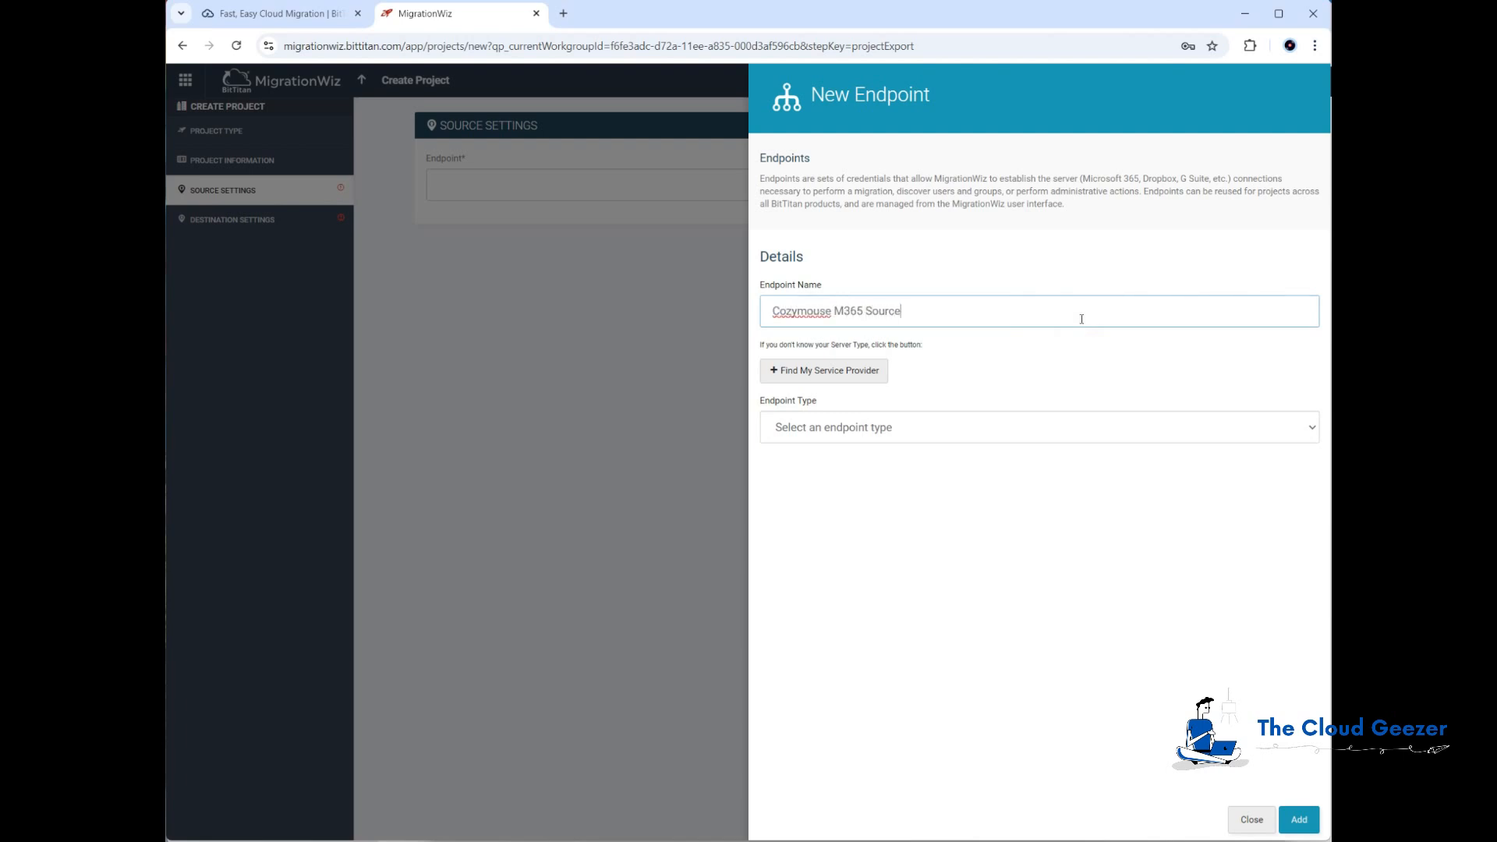
pyautogui.click(875, 429)
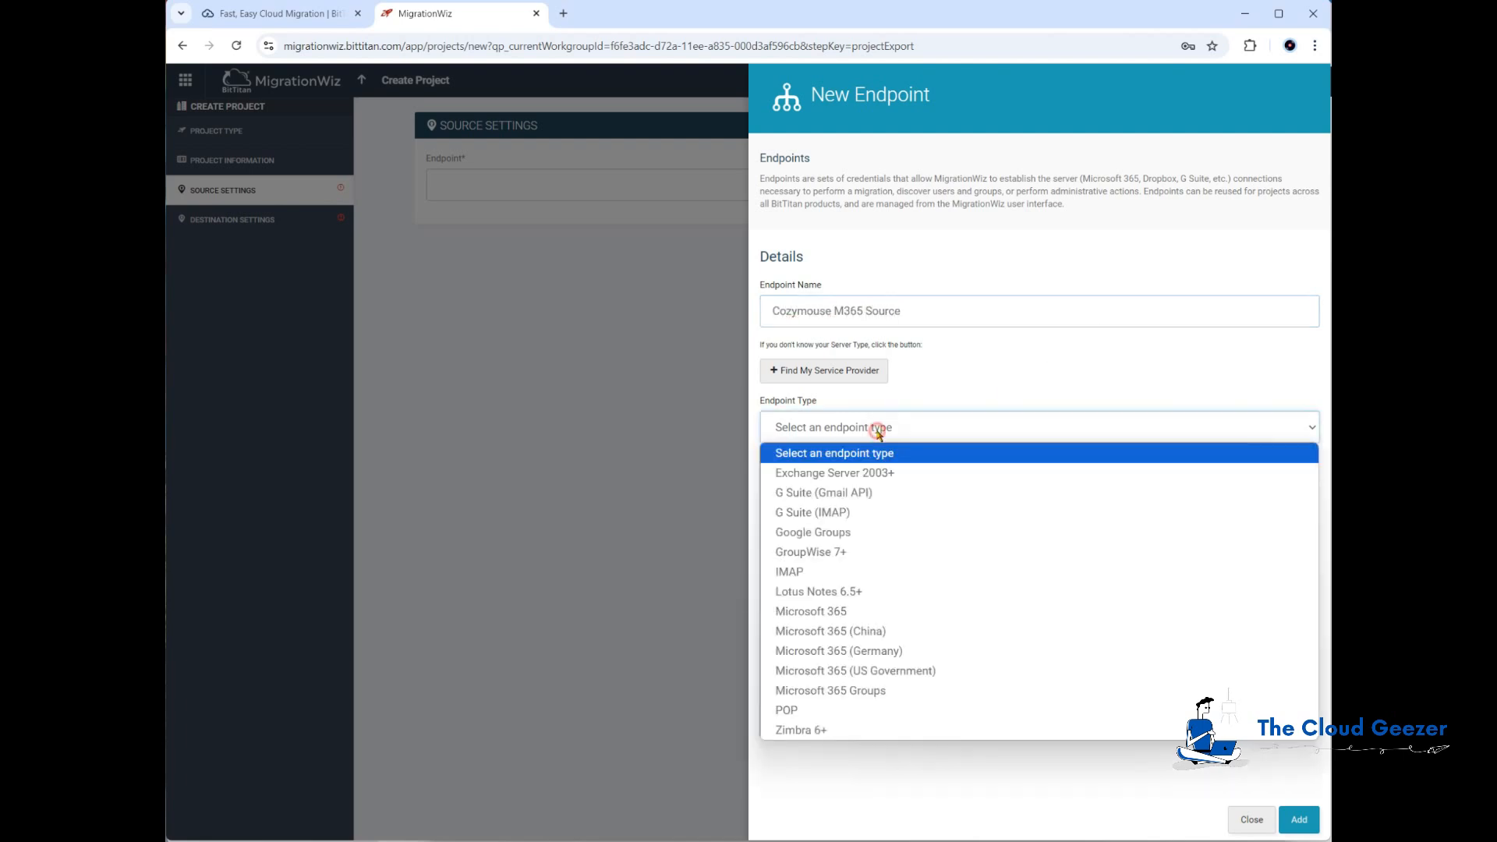
pyautogui.click(843, 613)
# Step: Enter the source administrator e-mail address and password, then add the endpoint
pyautogui.click(832, 567)
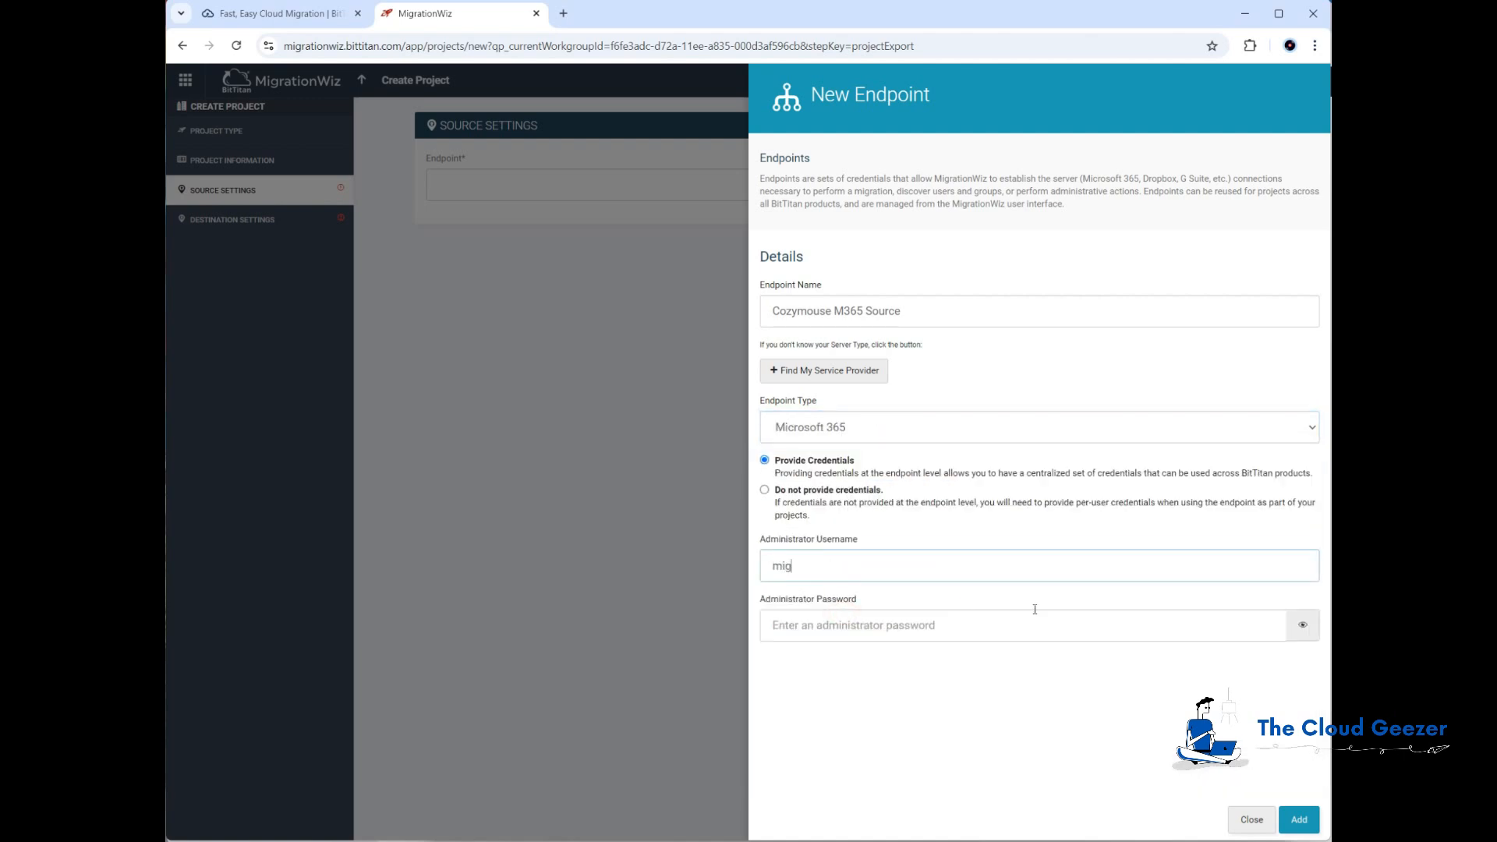
pyautogui.click(940, 622)
pyautogui.write('••')
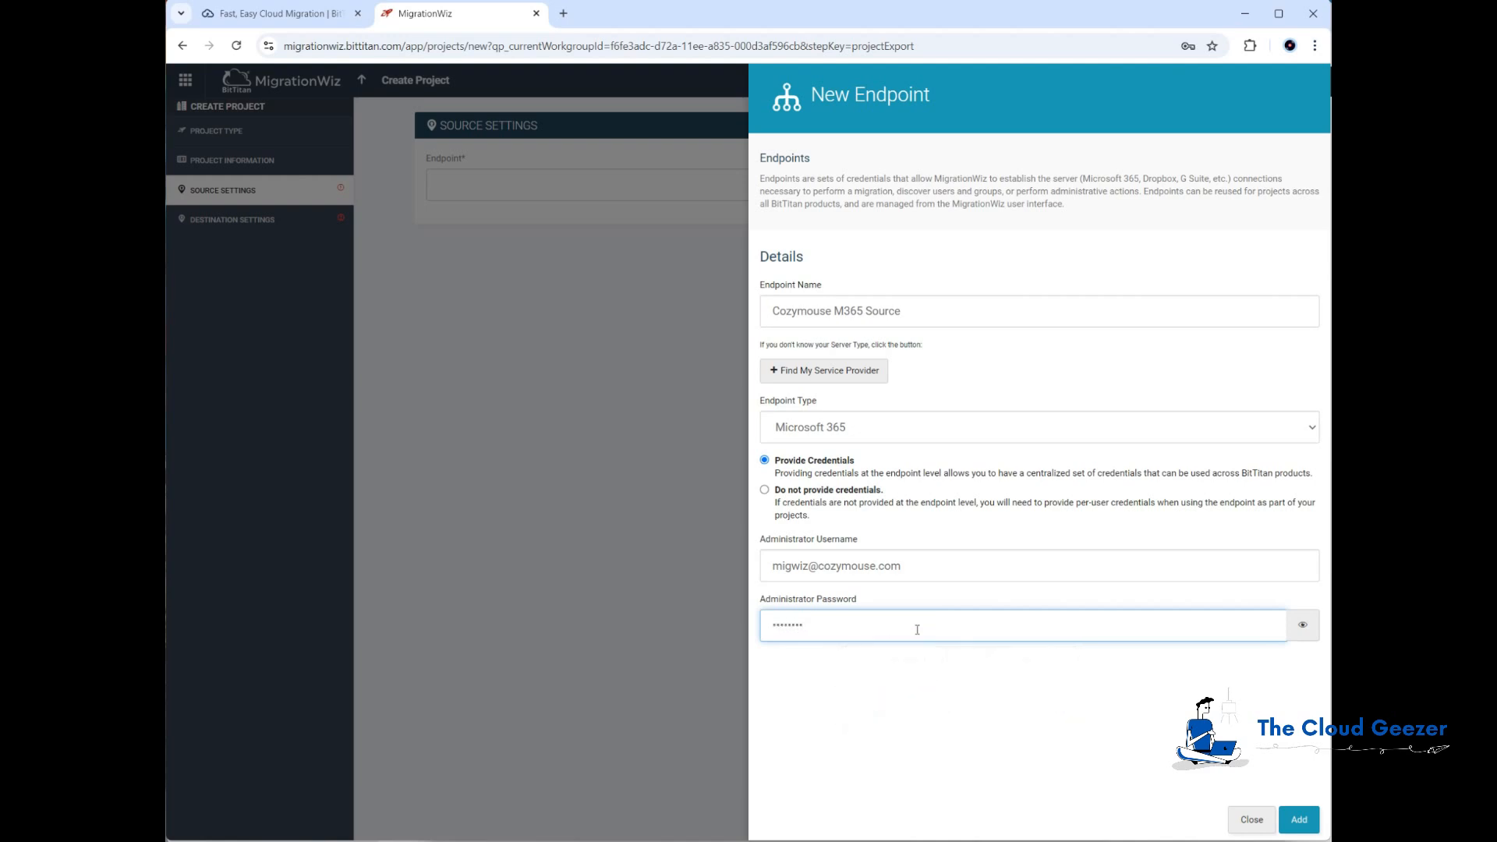
pyautogui.click(1299, 819)
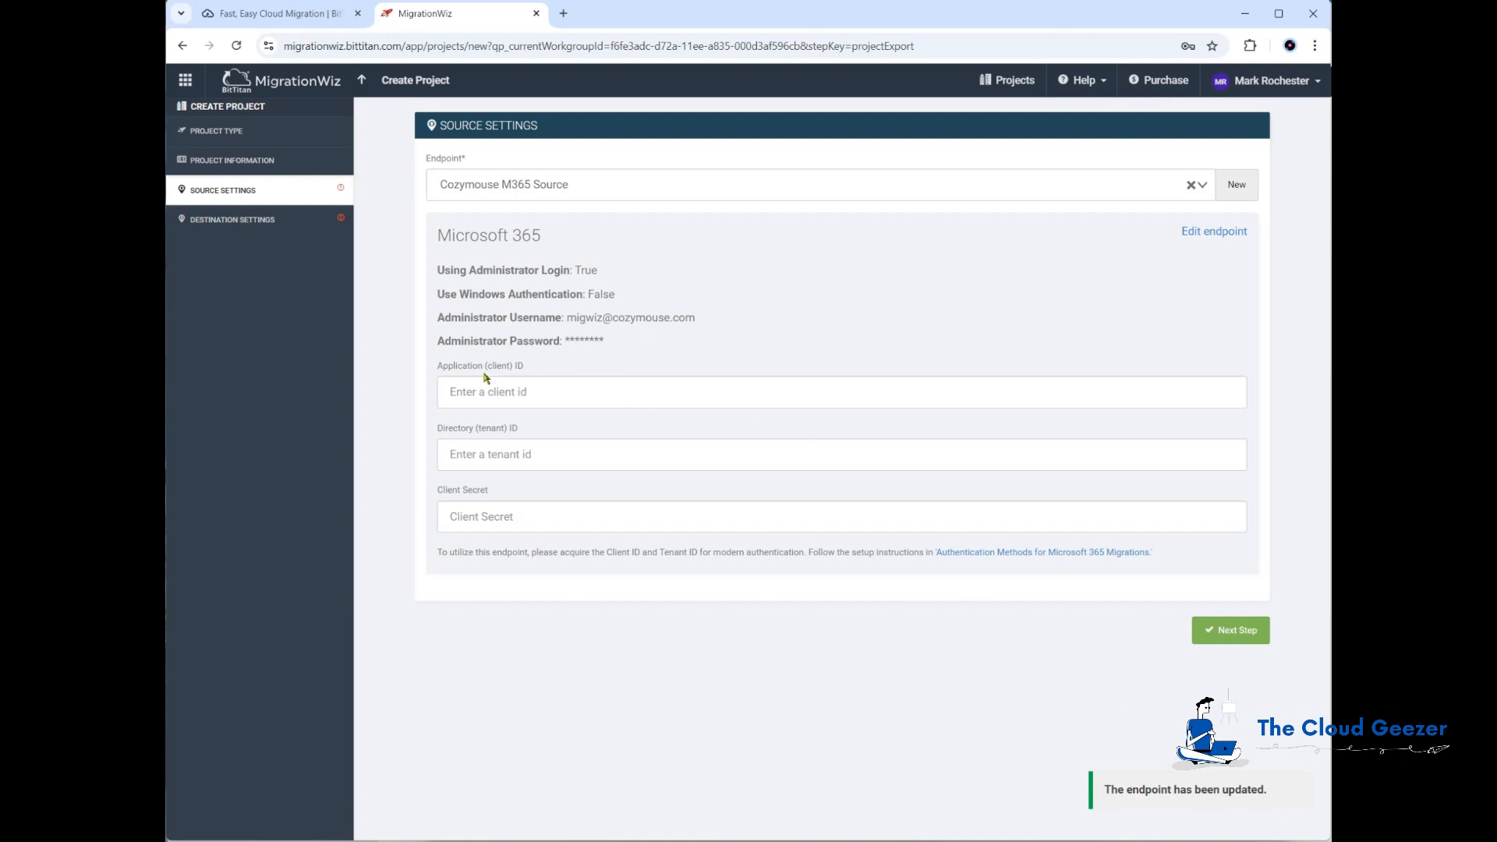
# Step: Copy the source Client ID from the notes file into the endpoint's Application (client) ID field
pyautogui.click(535, 389)
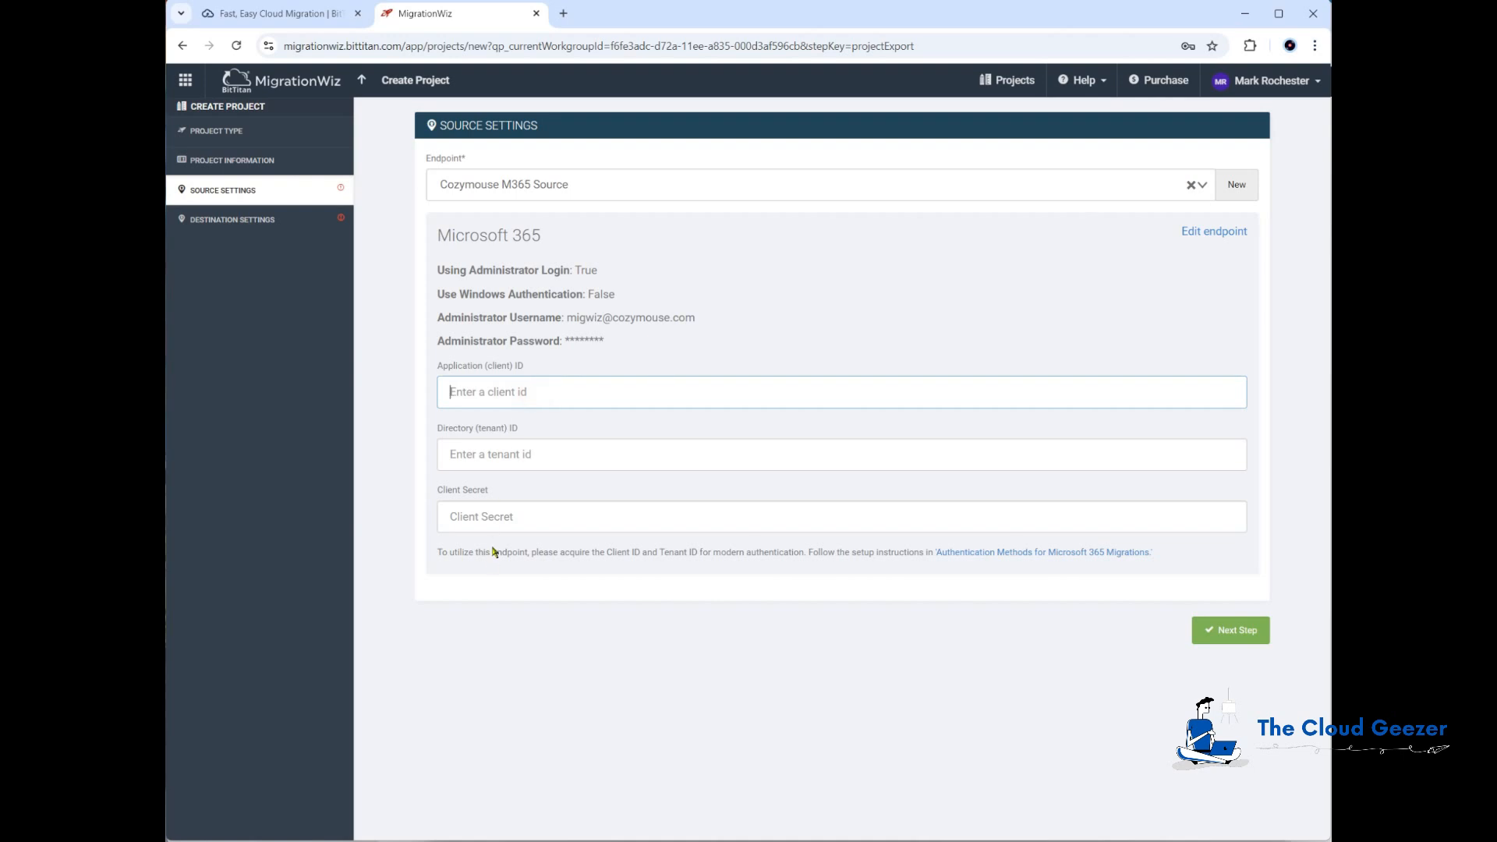
pyautogui.hotkey('alt', 'Tab')
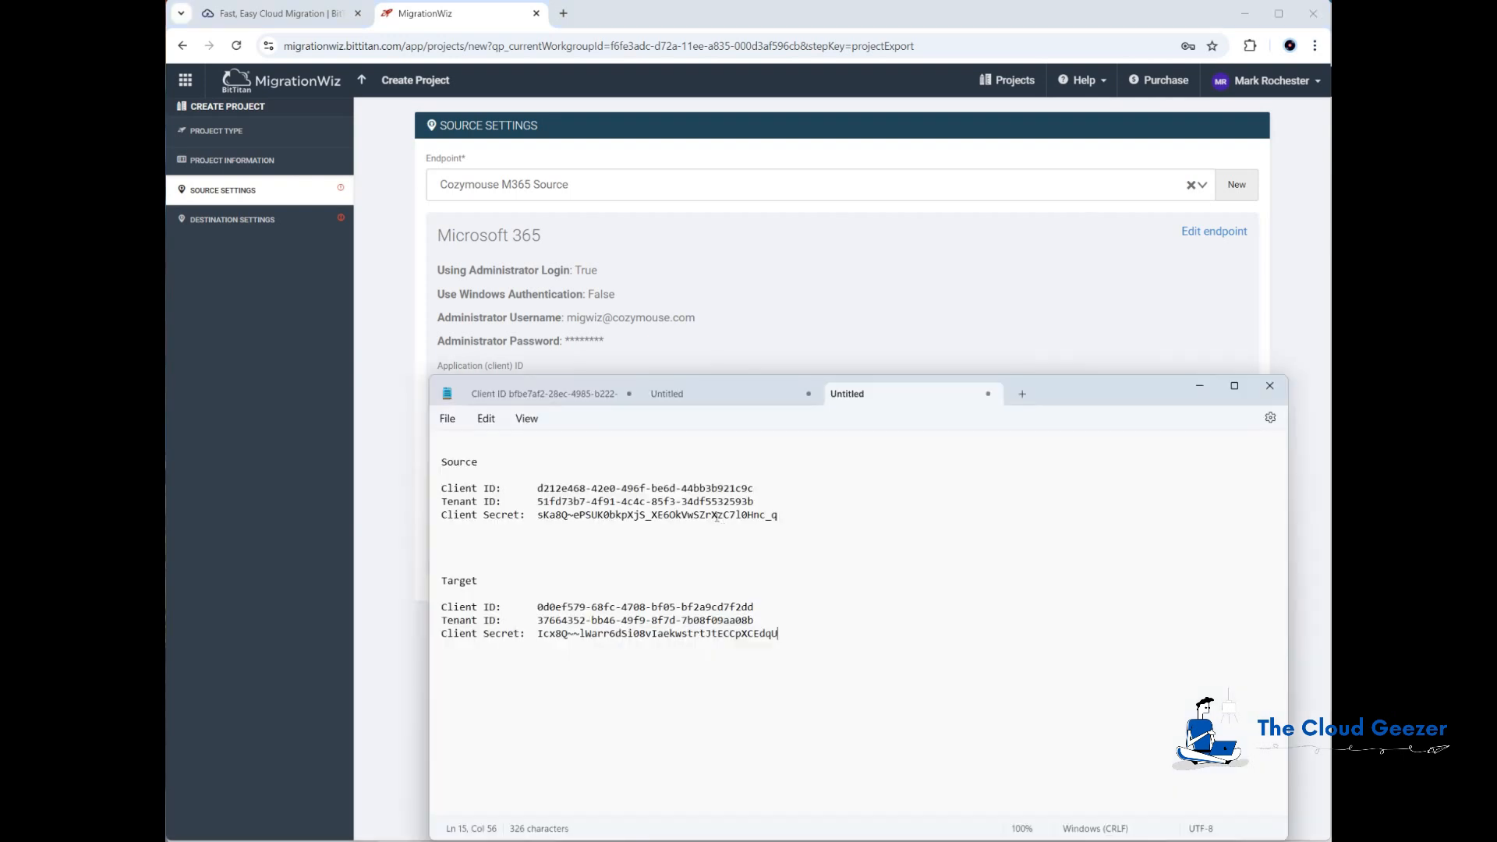
pyautogui.moveTo(539, 488); pyautogui.dragTo(781, 490)
pyautogui.hotkey('ctrl', 'c')
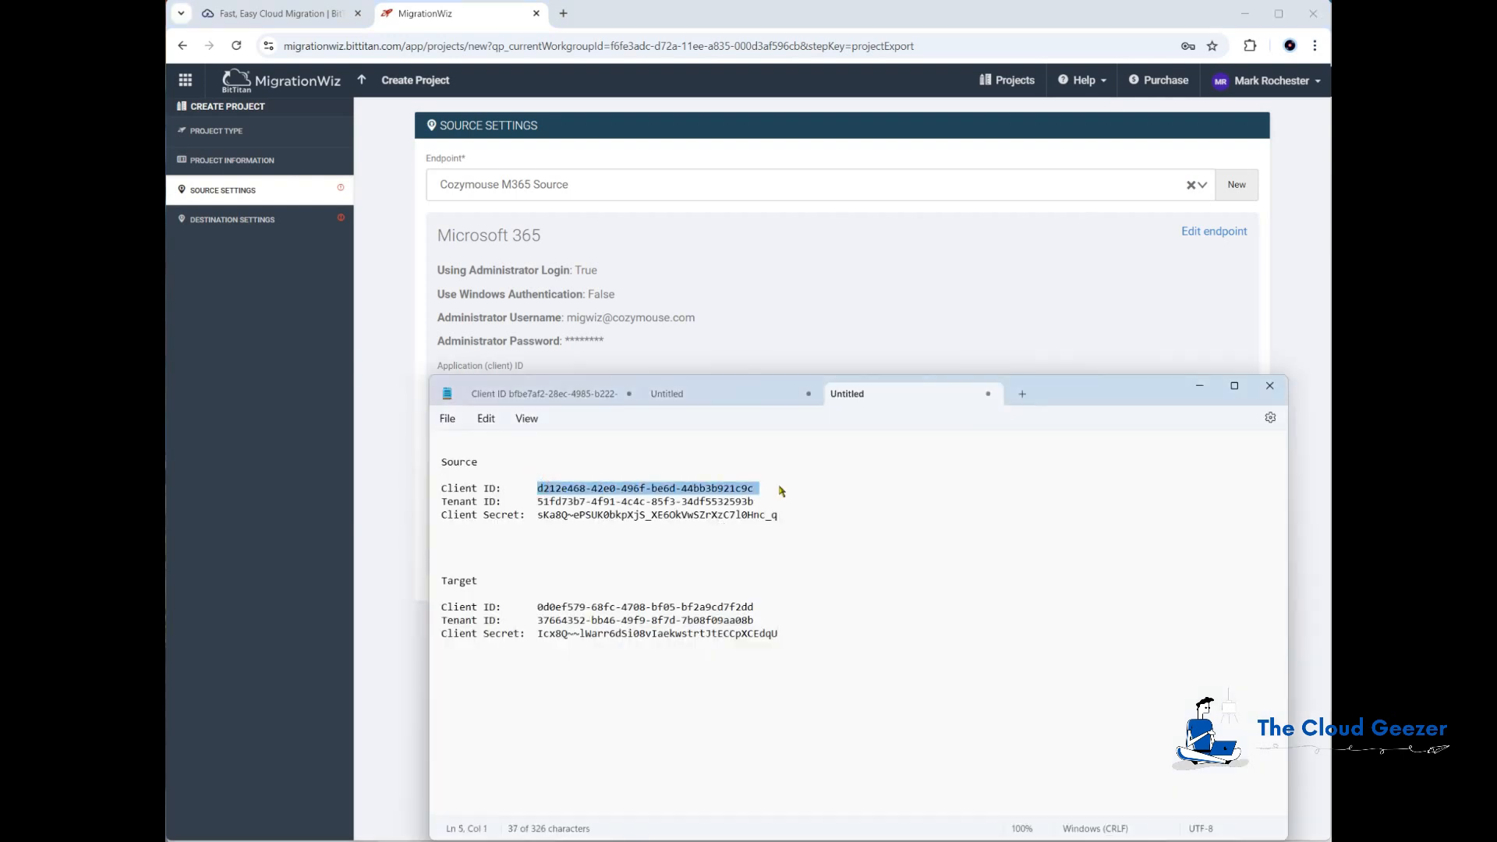
pyautogui.click(750, 335)
pyautogui.click(680, 401)
pyautogui.hotkey('ctrl', 'v')
pyautogui.click(629, 454)
# Step: Copy the source Tenant ID from the notes file into the Directory (tenant) ID field
pyautogui.hotkey('alt', 'Tab')
pyautogui.moveTo(537, 502); pyautogui.dragTo(752, 504)
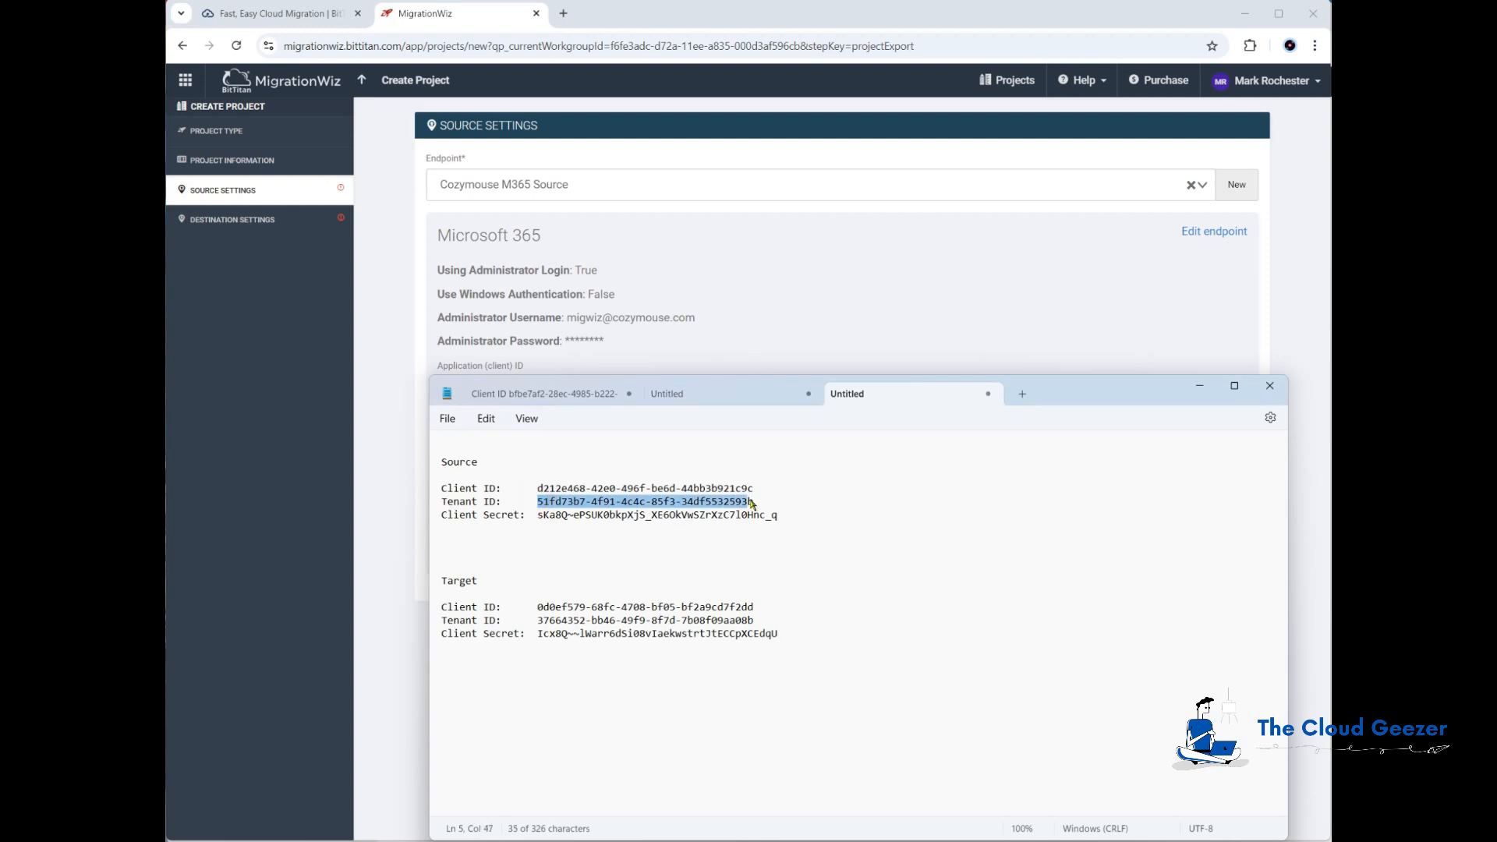
pyautogui.hotkey('ctrl', 'c')
pyautogui.hotkey('alt', 'Tab')
pyautogui.hotkey('ctrl', 'v')
pyautogui.click(704, 518)
# Step: Copy the source Client Secret from the notes file into the Client Secret field
pyautogui.hotkey('alt', 'Tab')
pyautogui.moveTo(542, 516); pyautogui.dragTo(778, 516)
pyautogui.hotkey('ctrl', 'c')
pyautogui.hotkey('alt', 'Tab')
pyautogui.hotkey('ctrl', 'v')
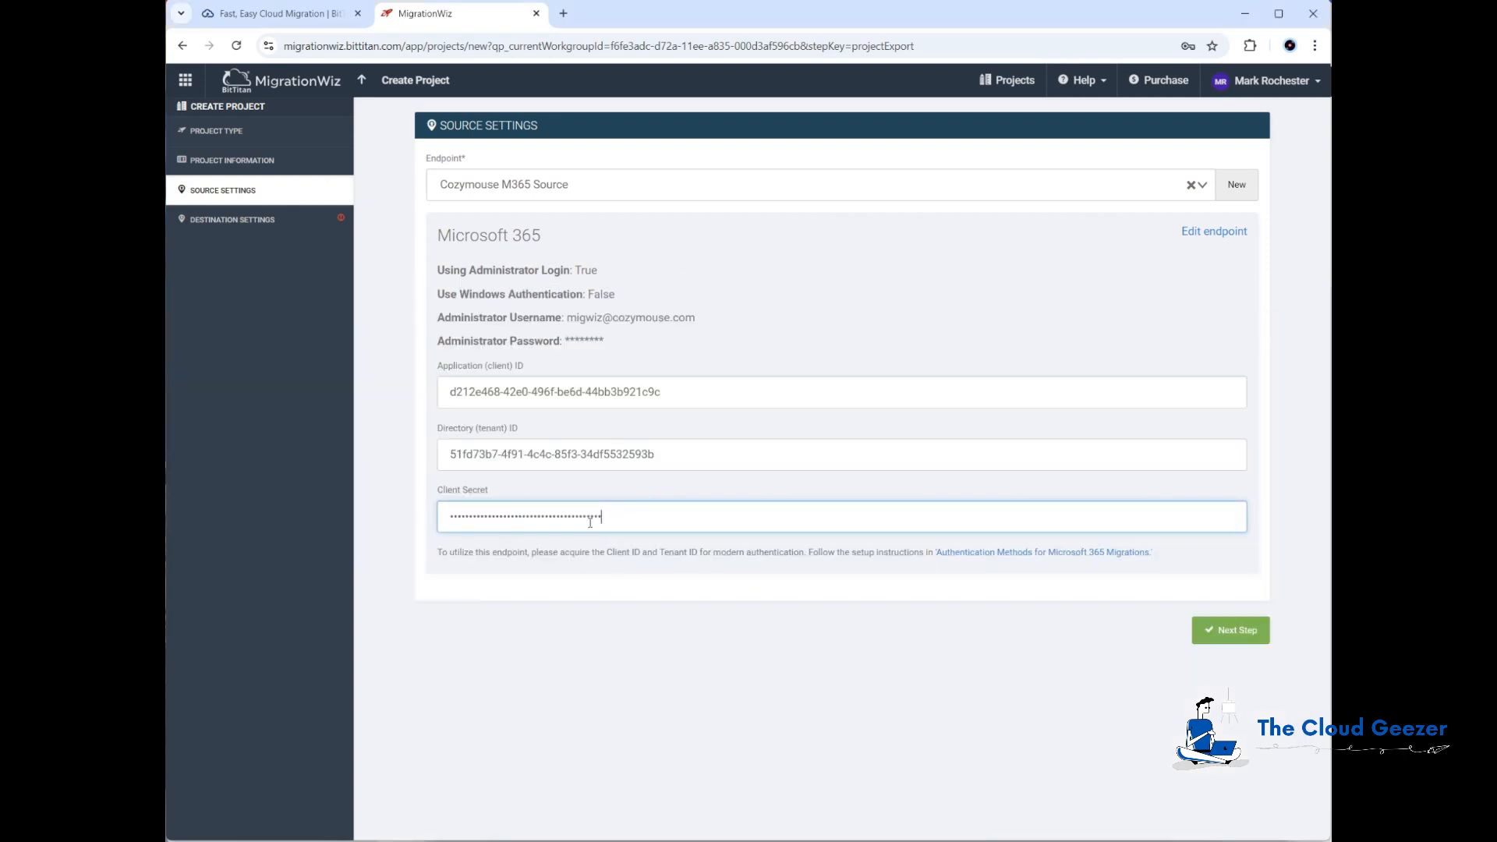
# Step: Advance to destination settings and start a new endpoint named Target M365 - Planeium with endpoint type Microsoft 365
pyautogui.click(1240, 632)
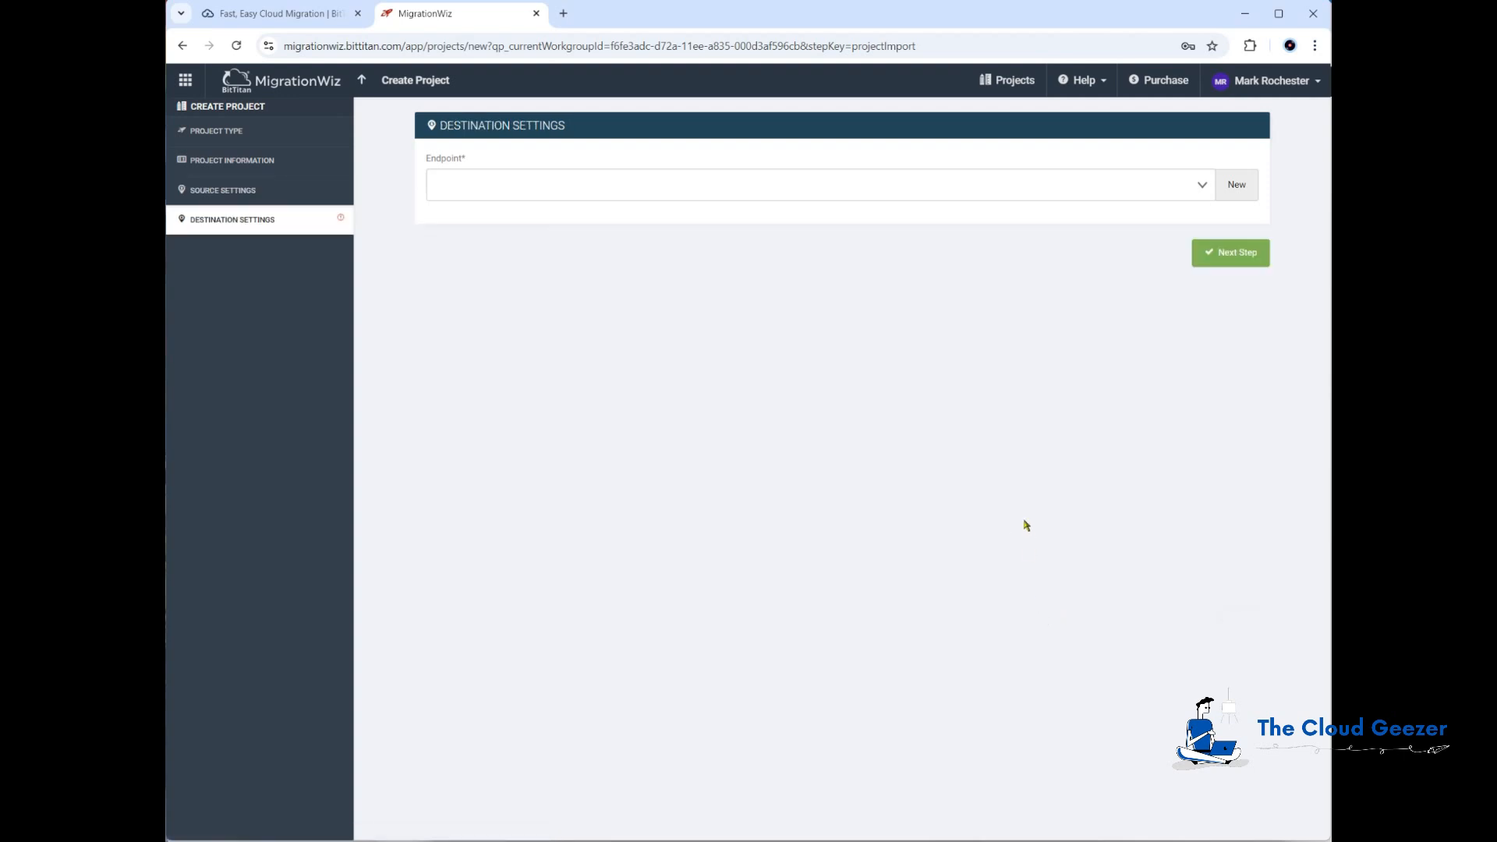
pyautogui.click(1237, 185)
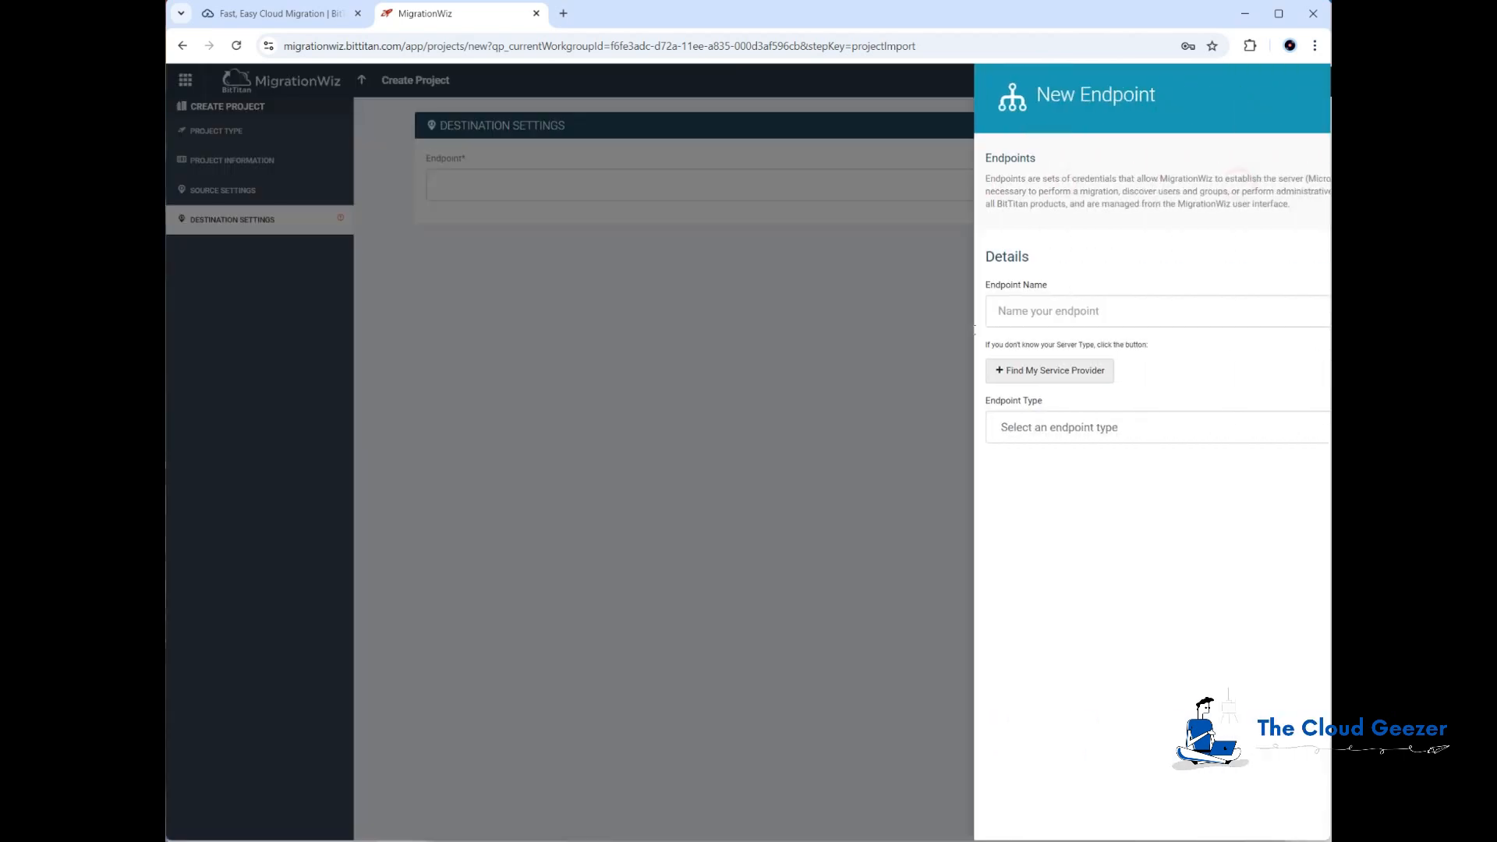
pyautogui.click(994, 315)
pyautogui.write('Target')
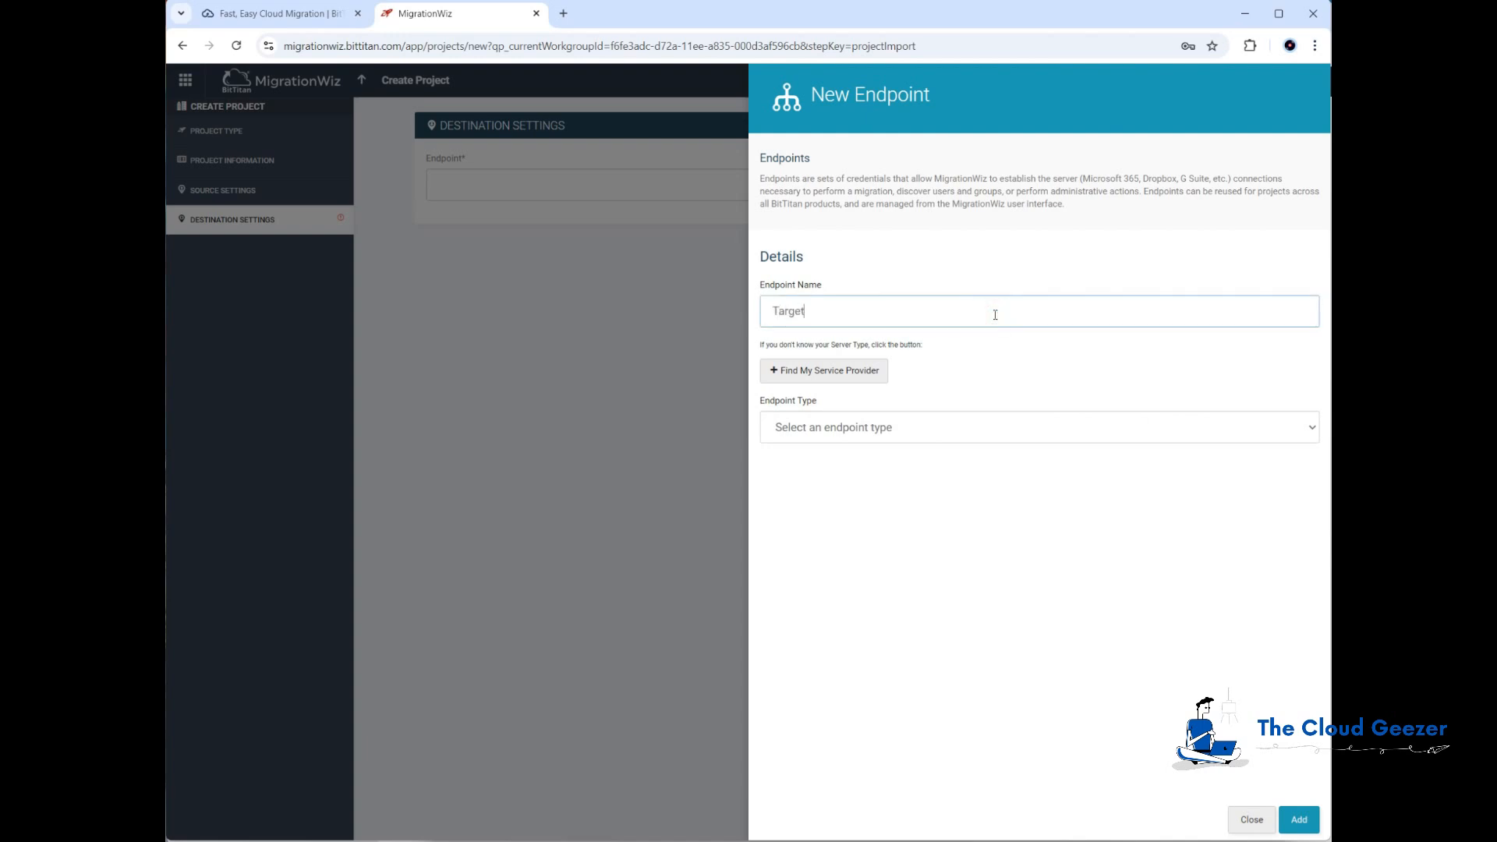
pyautogui.write(' M365')
pyautogui.click(887, 433)
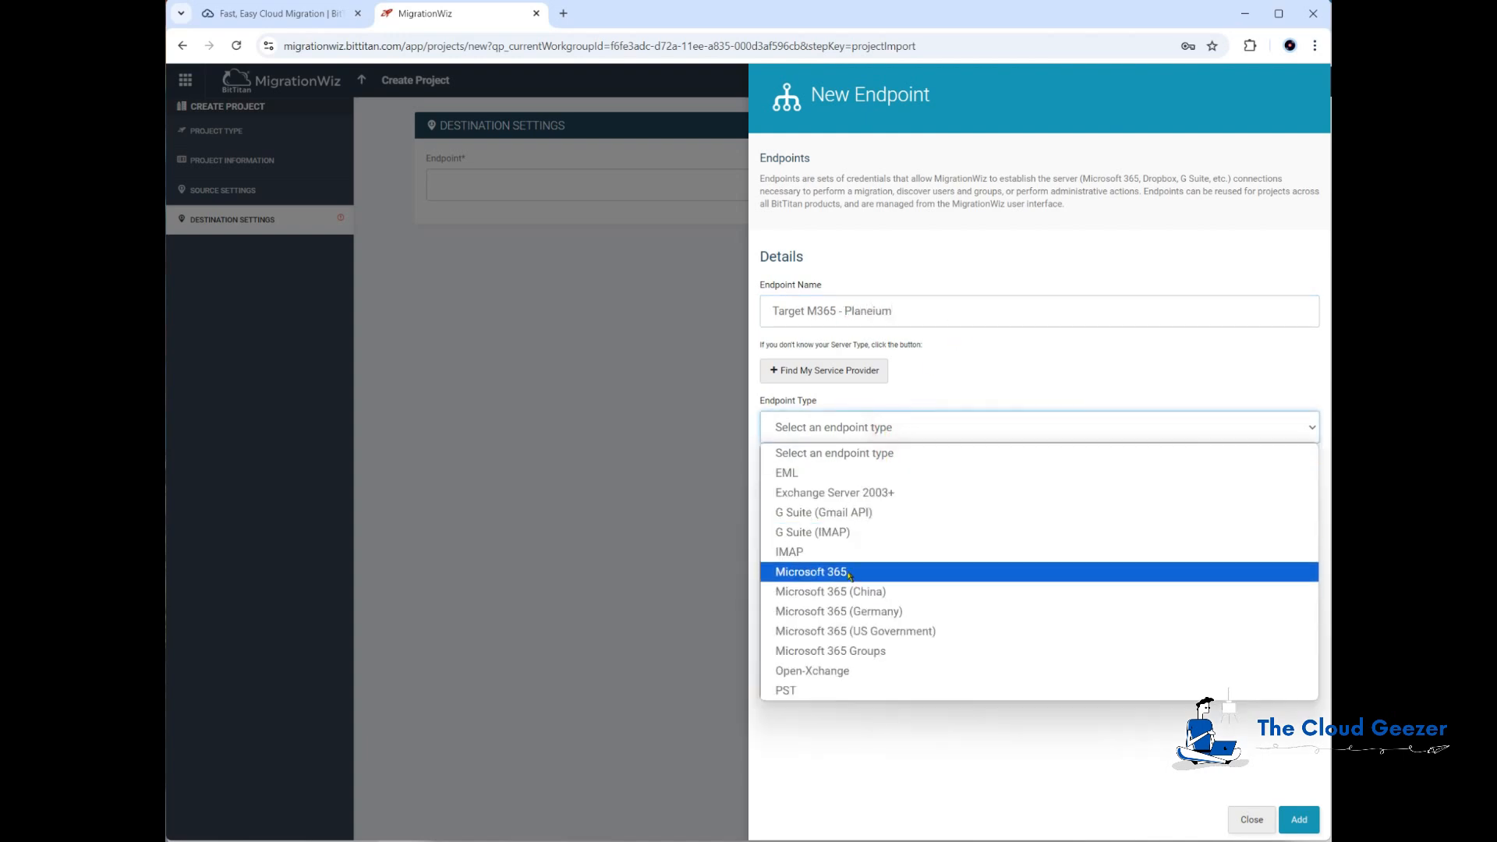
pyautogui.click(850, 575)
# Step: Enter the destination administrator e-mail address and password, then add the endpoint
pyautogui.click(803, 567)
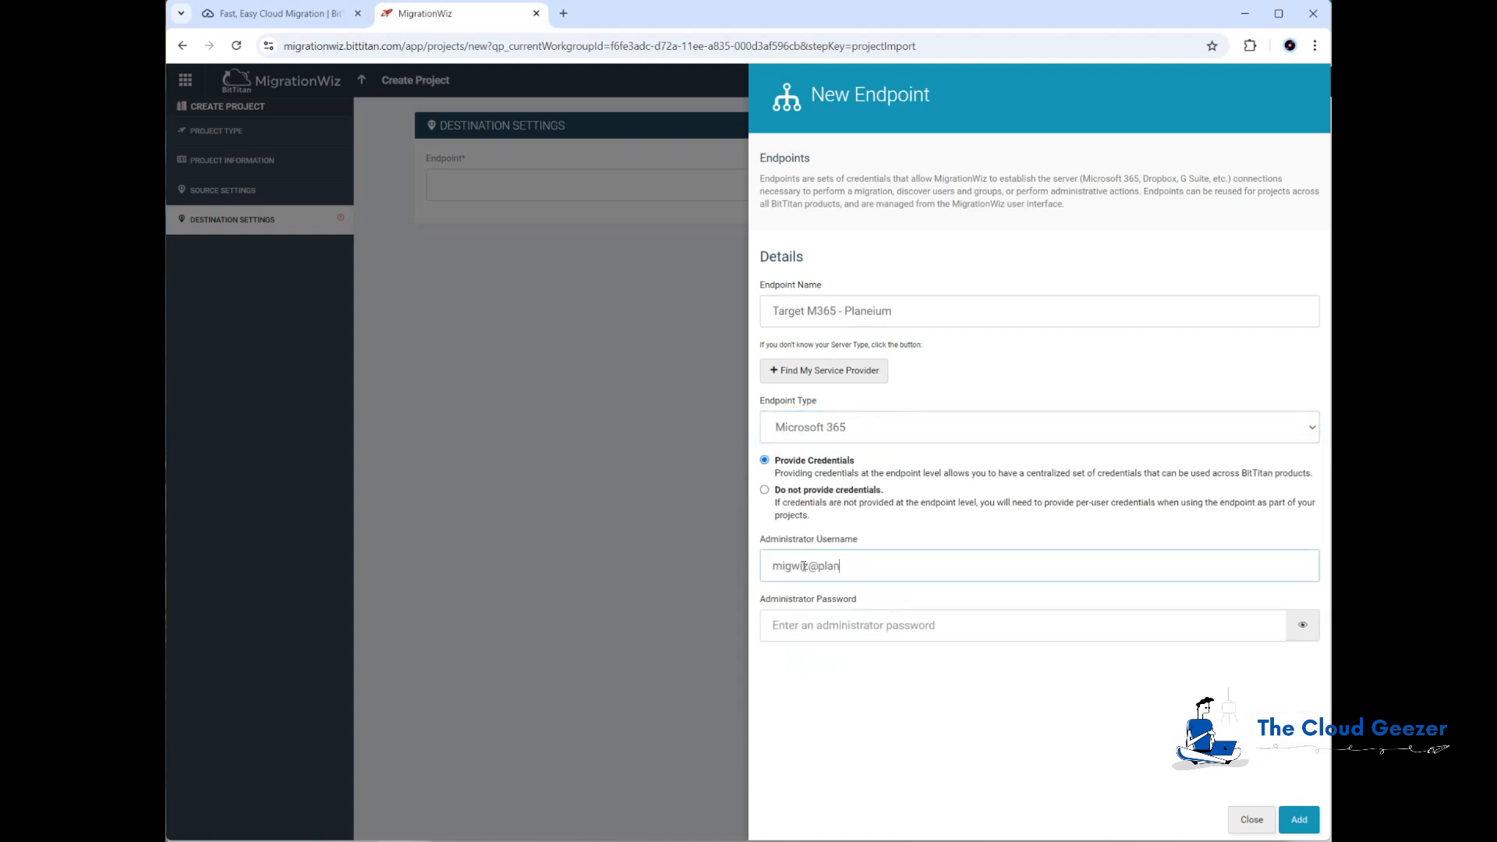
pyautogui.press('Tab')
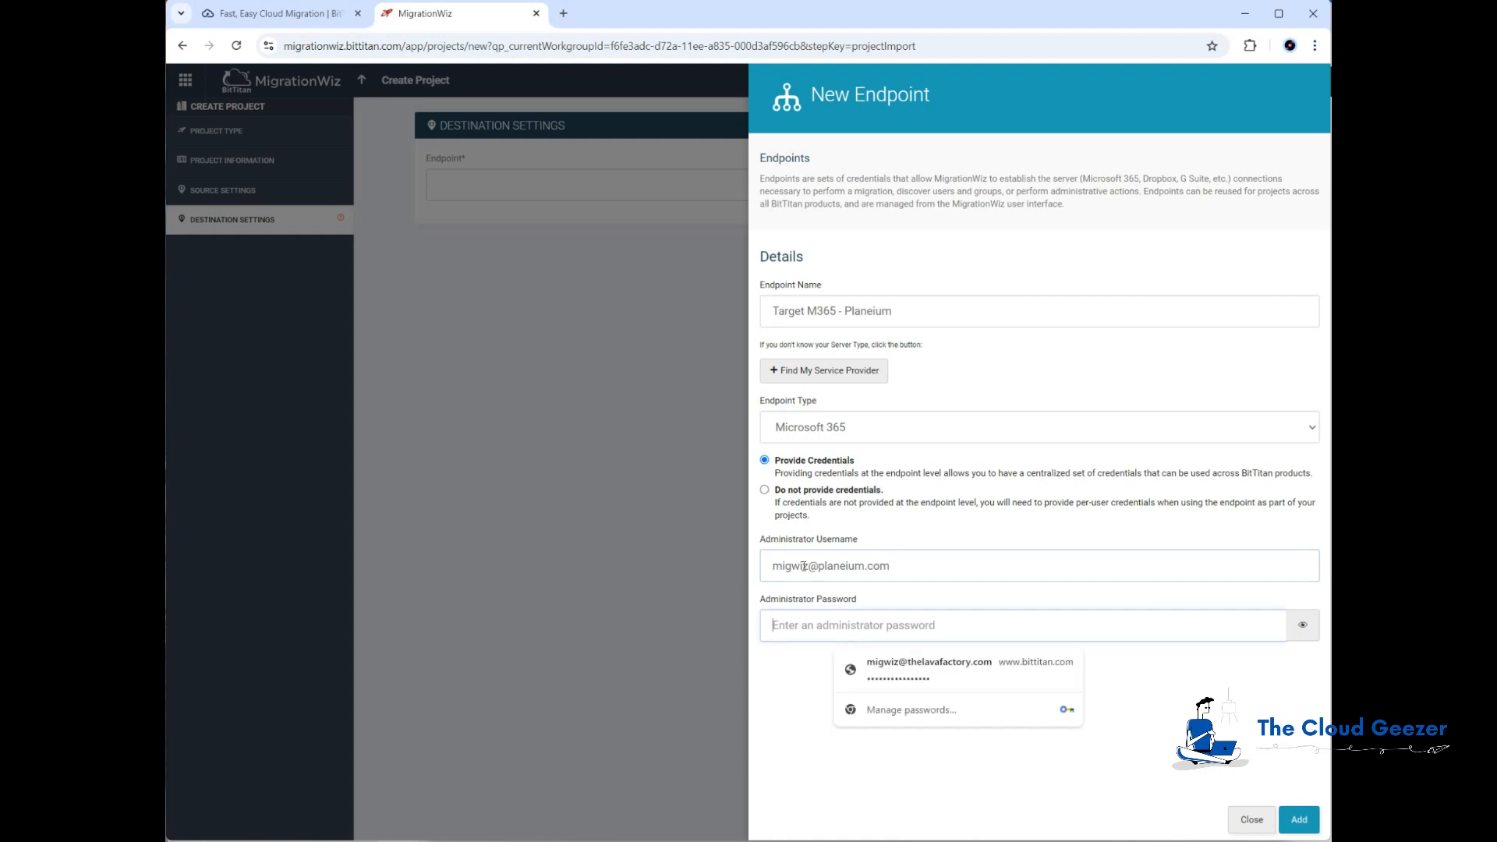
pyautogui.press('Tab')
pyautogui.hotkey('shift', 'Tab')
pyautogui.write('****')
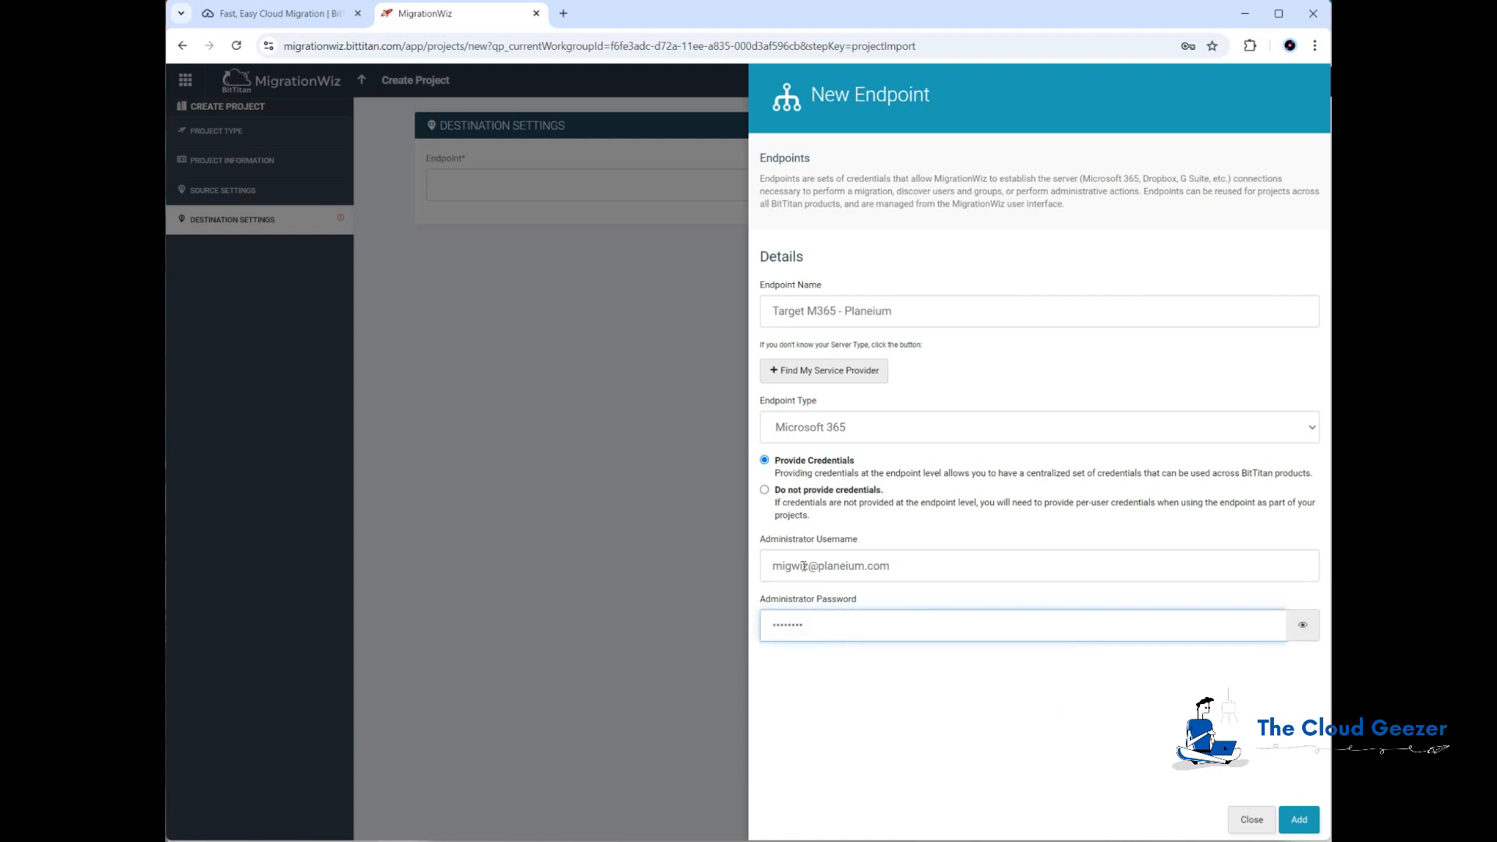
pyautogui.click(1299, 819)
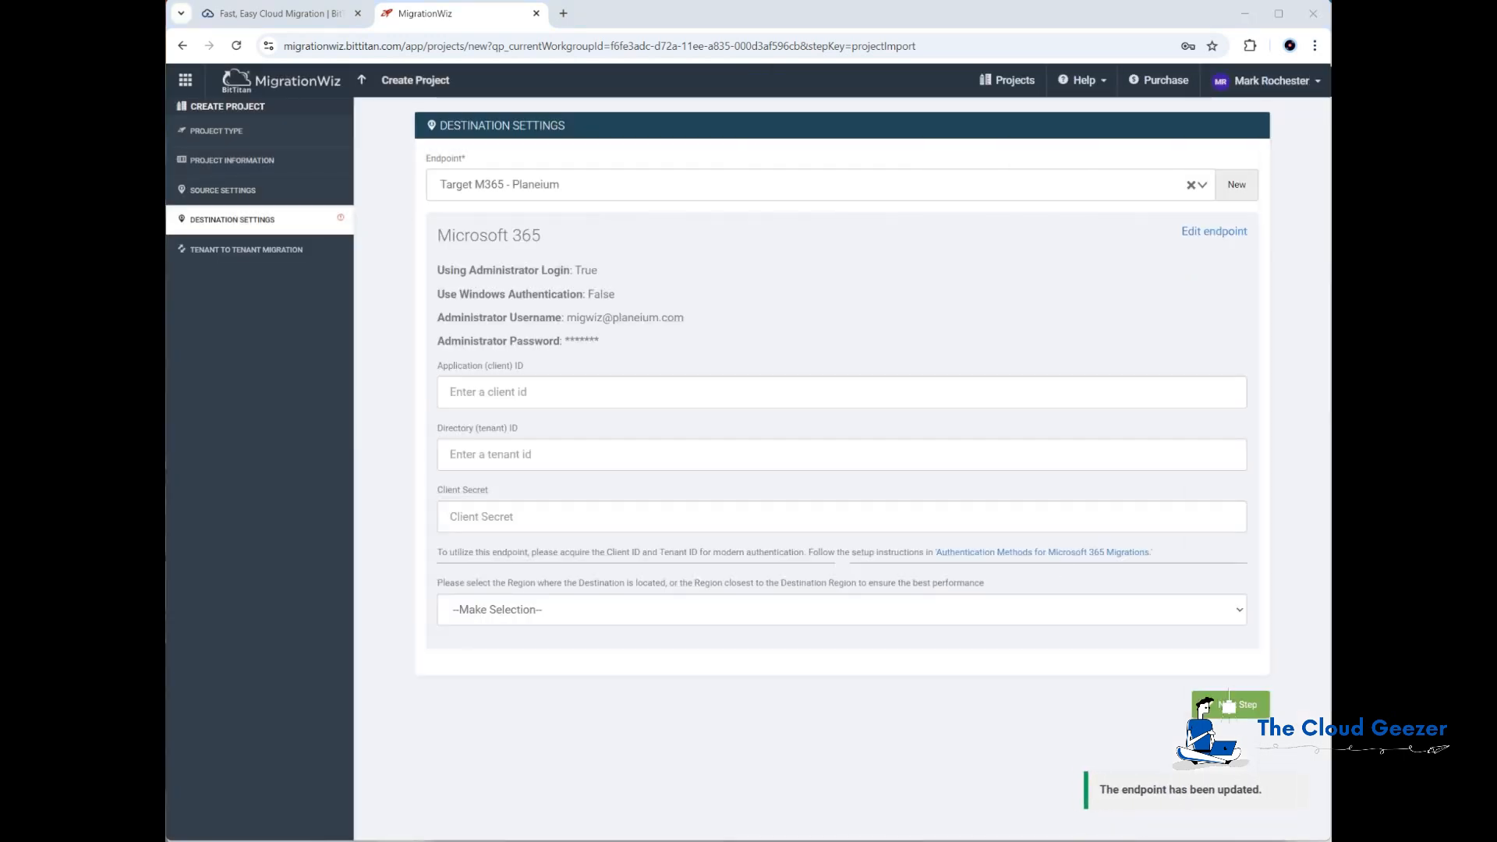
# Step: Copy the target Client ID from the notes file into the destination's Application (client) ID field
pyautogui.click(1167, 841)
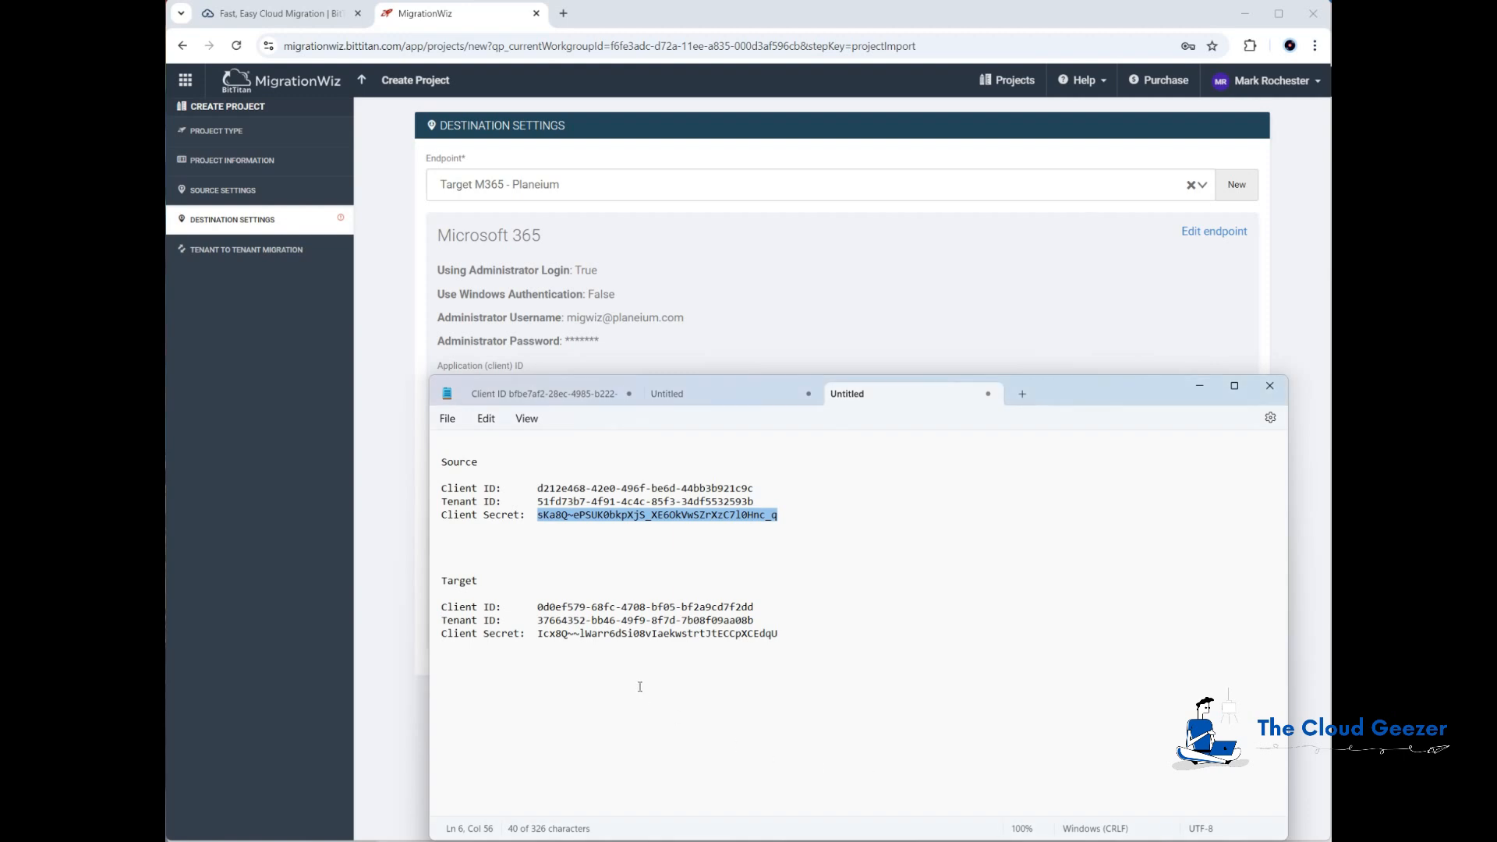
pyautogui.moveTo(538, 605); pyautogui.dragTo(755, 607)
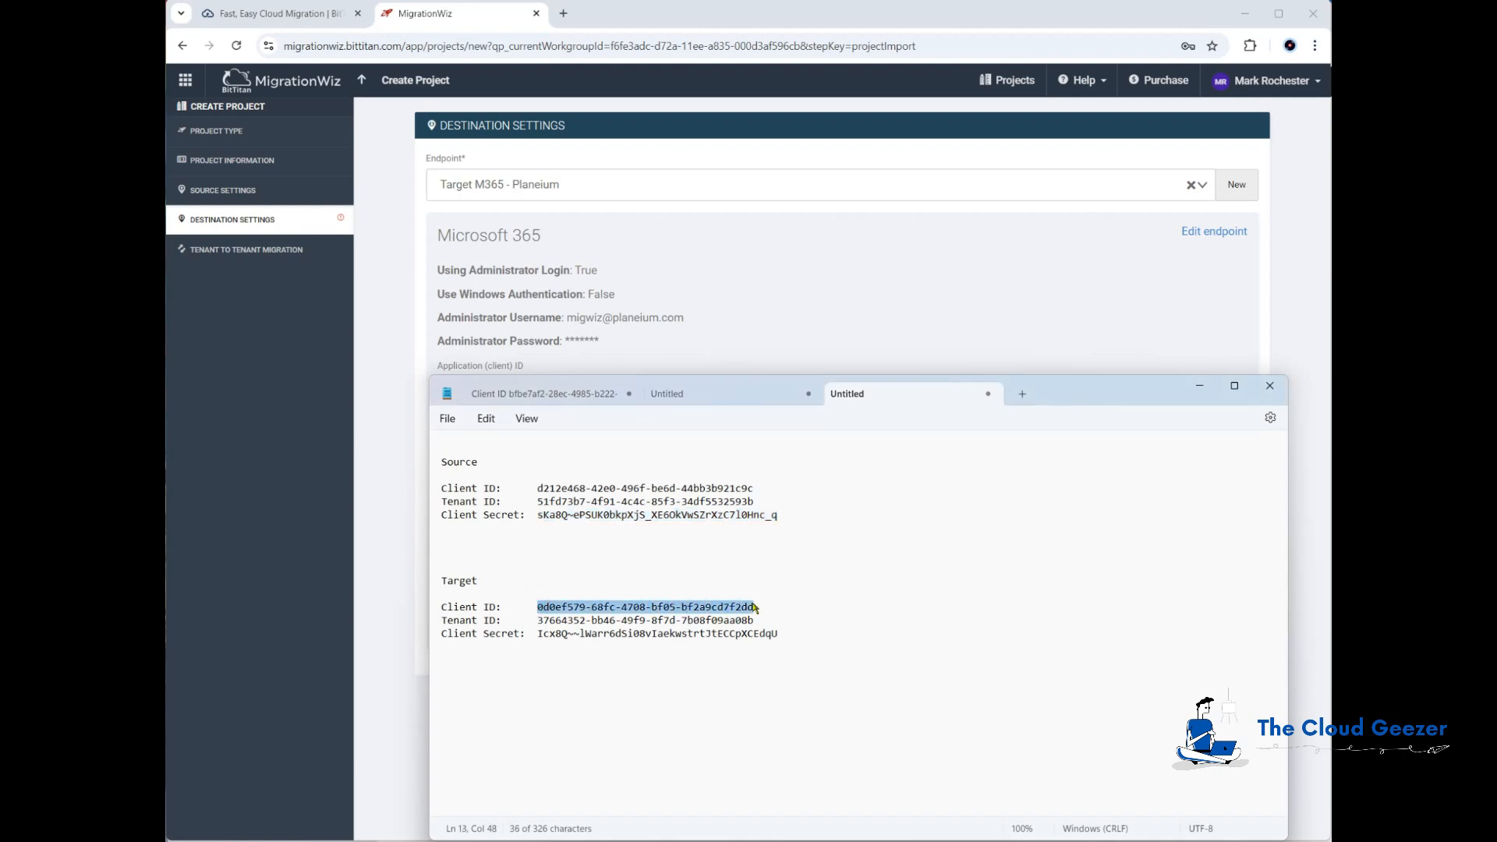
pyautogui.hotkey('ctrl', 'c')
pyautogui.click(762, 318)
pyautogui.click(744, 392)
pyautogui.hotkey('ctrl', 'v')
pyautogui.click(712, 452)
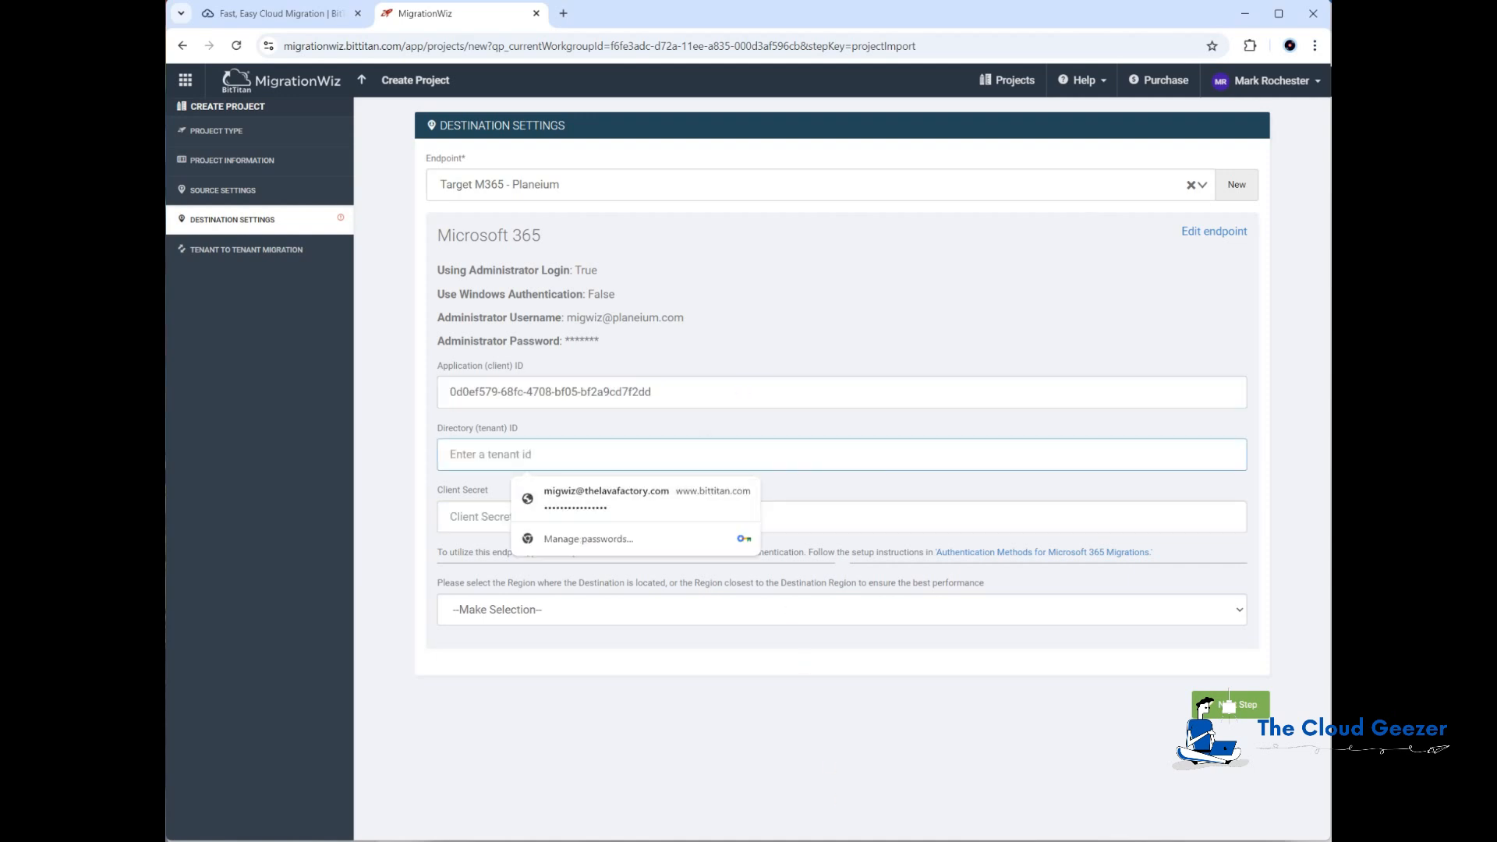
# Step: Copy the target Tenant ID from the notes file into the destination's Directory (tenant) ID field
pyautogui.hotkey('alt', 'Tab')
pyautogui.moveTo(540, 620); pyautogui.dragTo(755, 624)
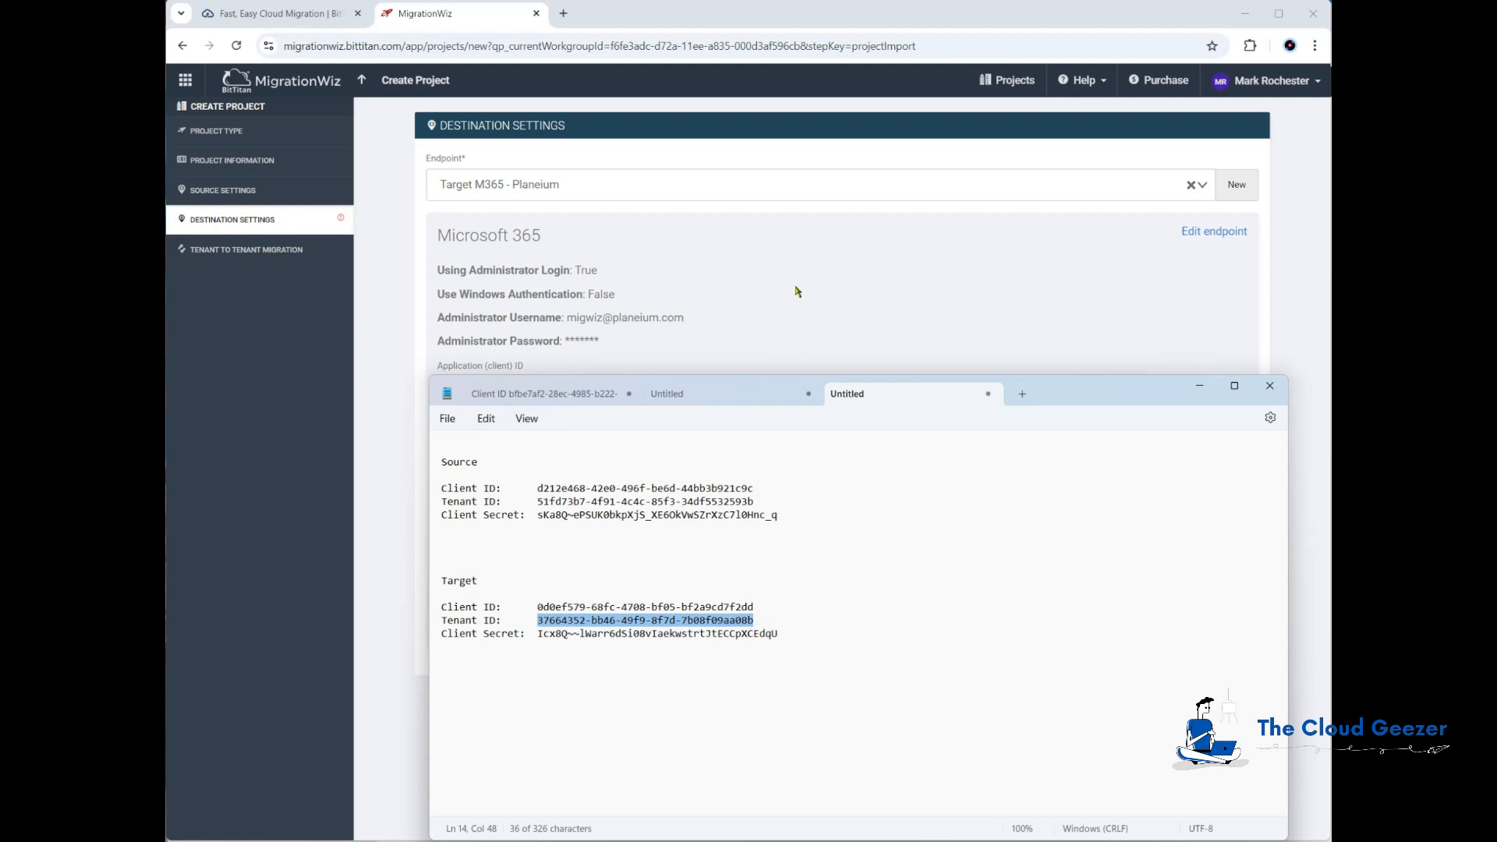
pyautogui.hotkey('alt', 'Tab')
pyautogui.click(613, 453)
pyautogui.hotkey('ctrl', 'v')
pyautogui.click(684, 750)
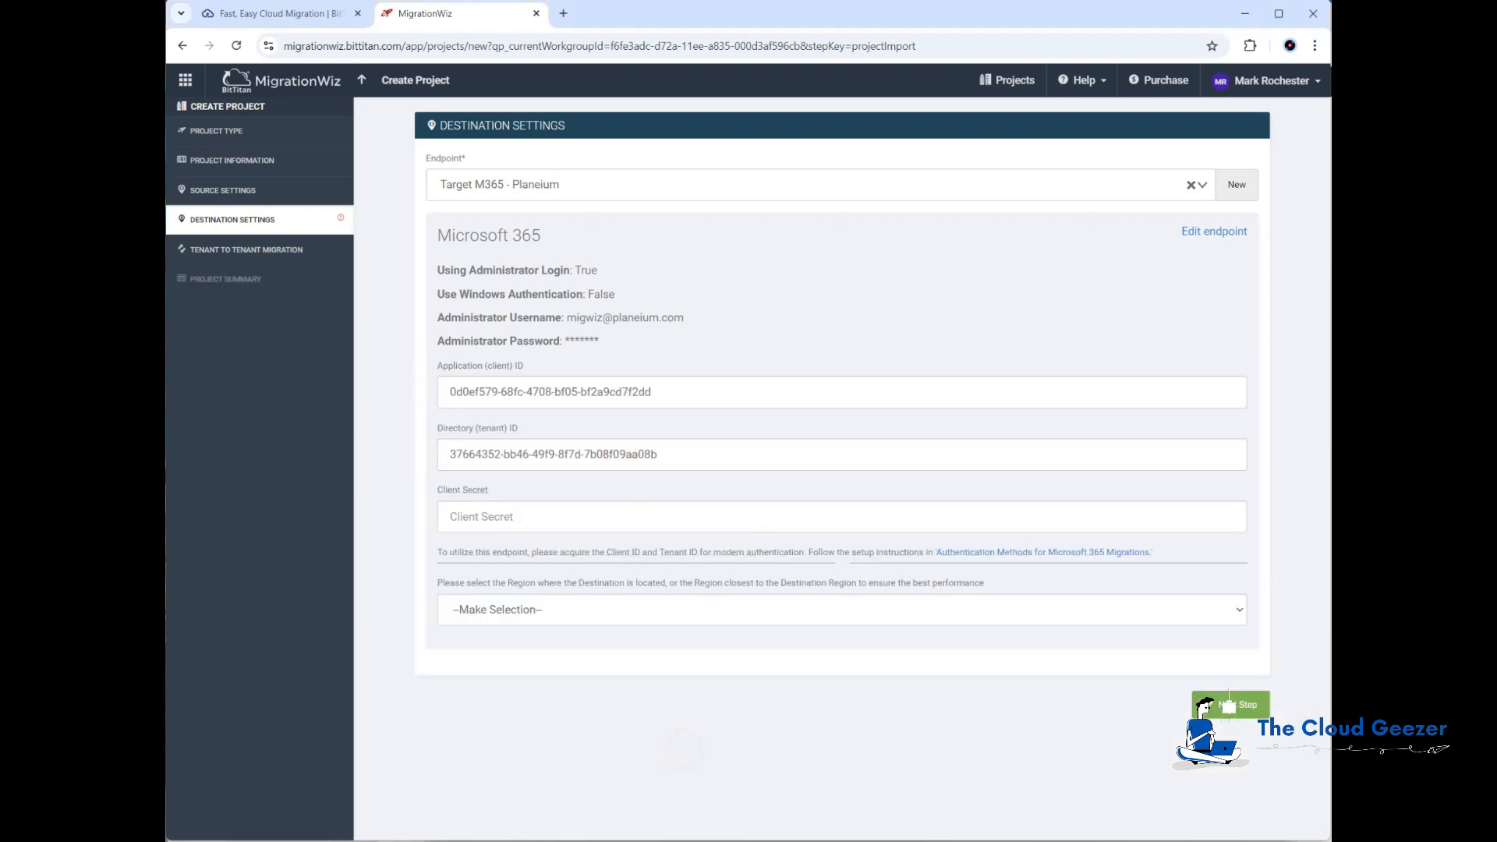
# Step: Copy the target Client Secret from the notes file into the destination's Client Secret field
pyautogui.hotkey('alt', 'Tab')
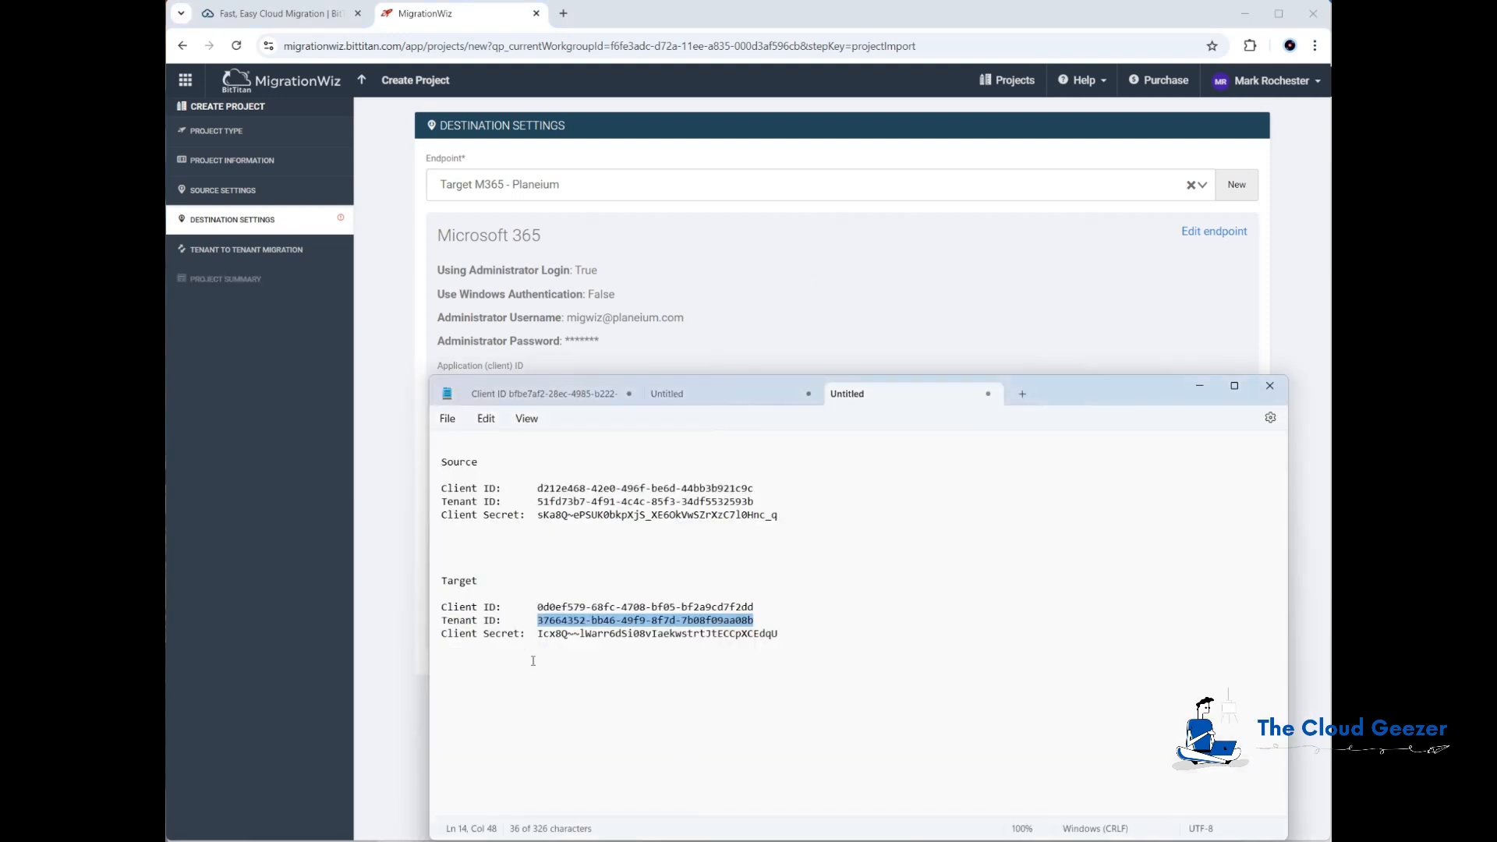
pyautogui.moveTo(539, 636); pyautogui.dragTo(779, 641)
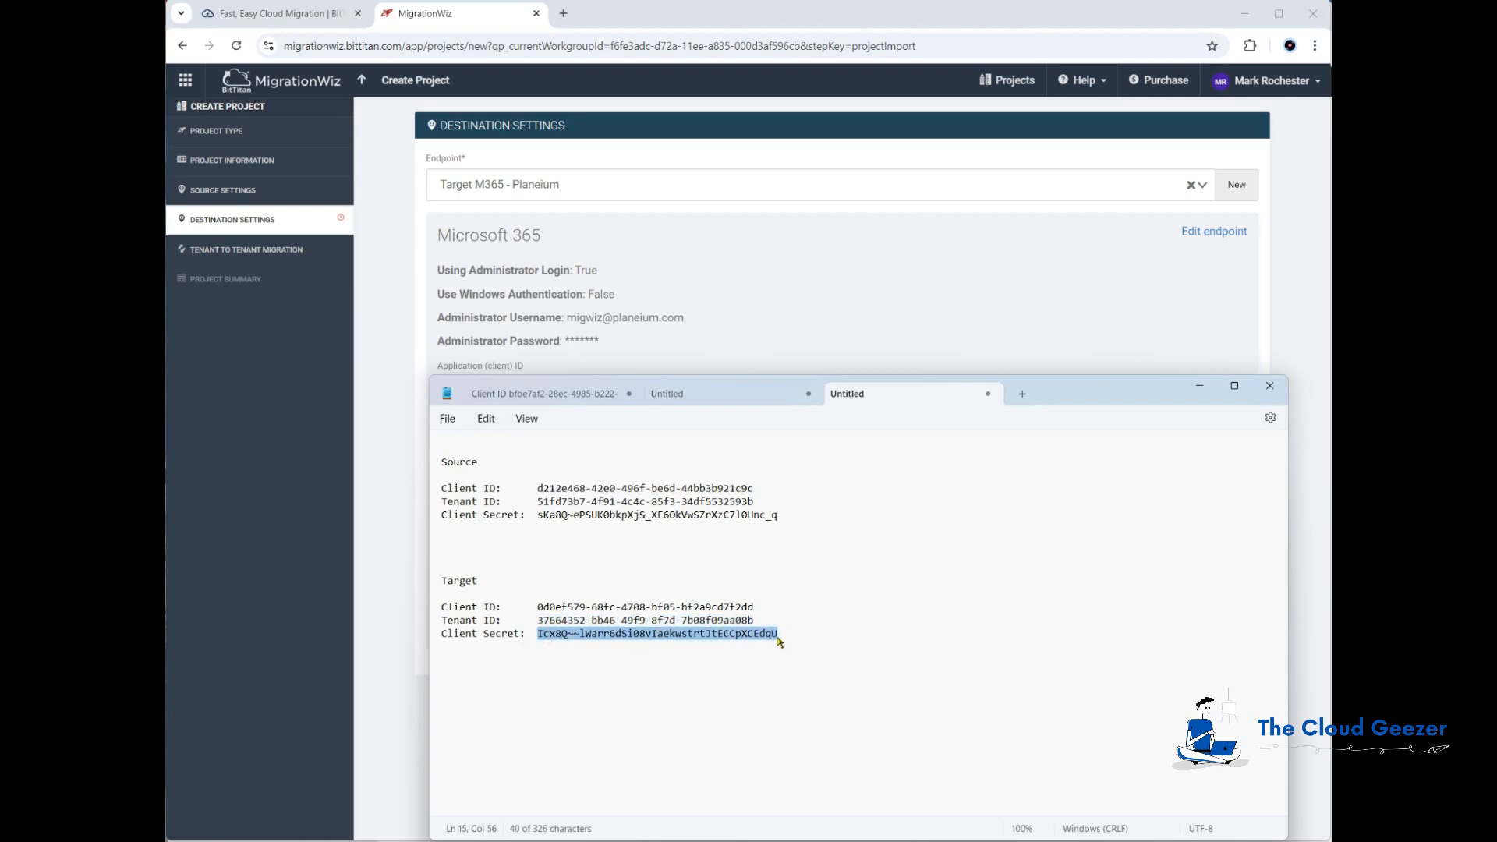
pyautogui.hotkey('ctrl', 'c')
pyautogui.hotkey('alt', 'Tab')
pyautogui.click(655, 515)
pyautogui.hotkey('ctrl', 'v')
# Step: Set the destination region to United States, continue past tenant-to-tenant coexistence, and save to the project summary
pyautogui.click(528, 611)
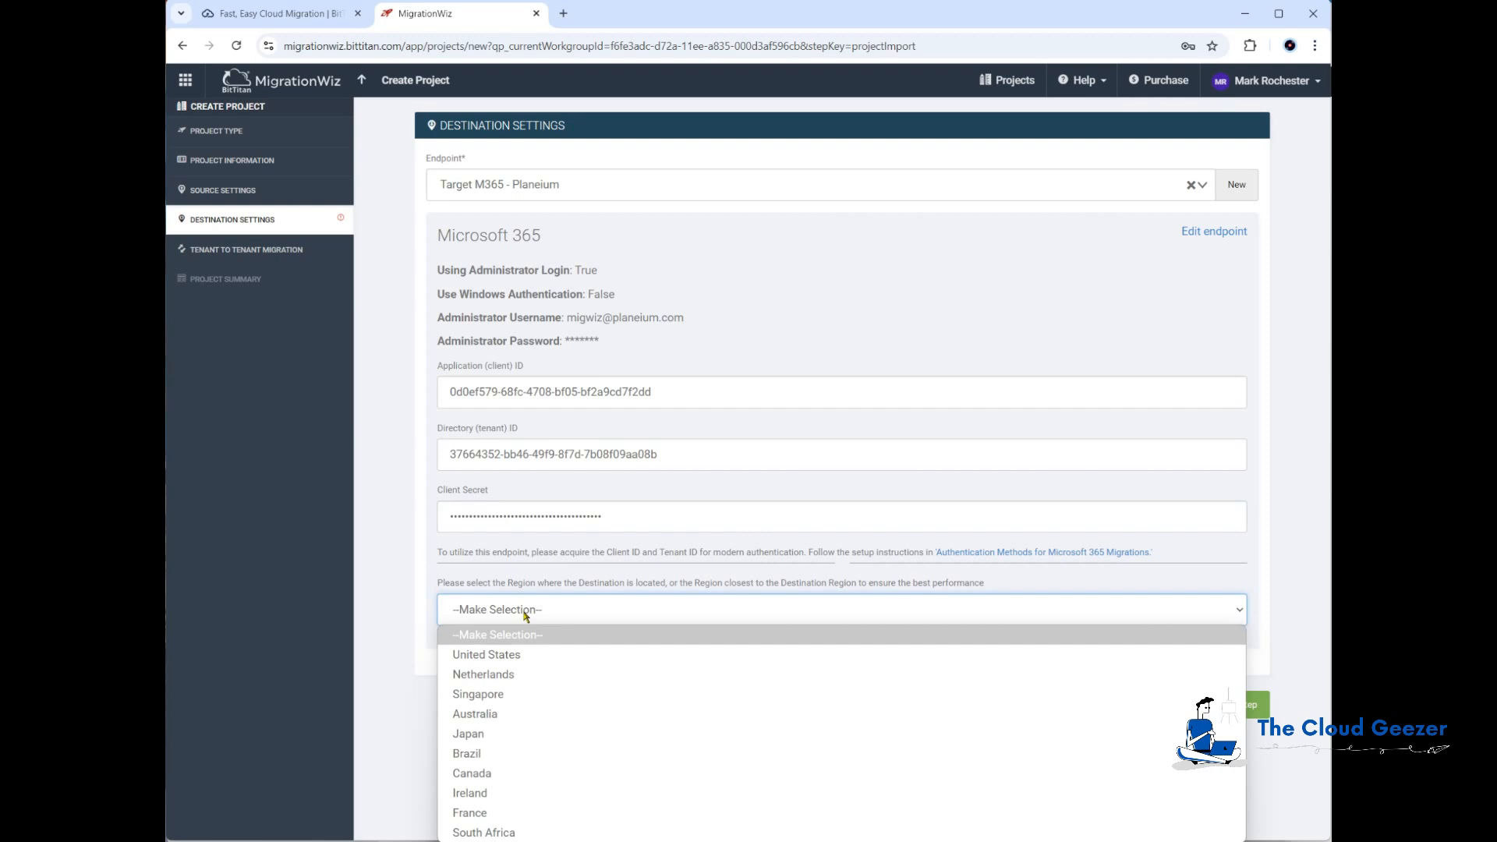
pyautogui.click(529, 658)
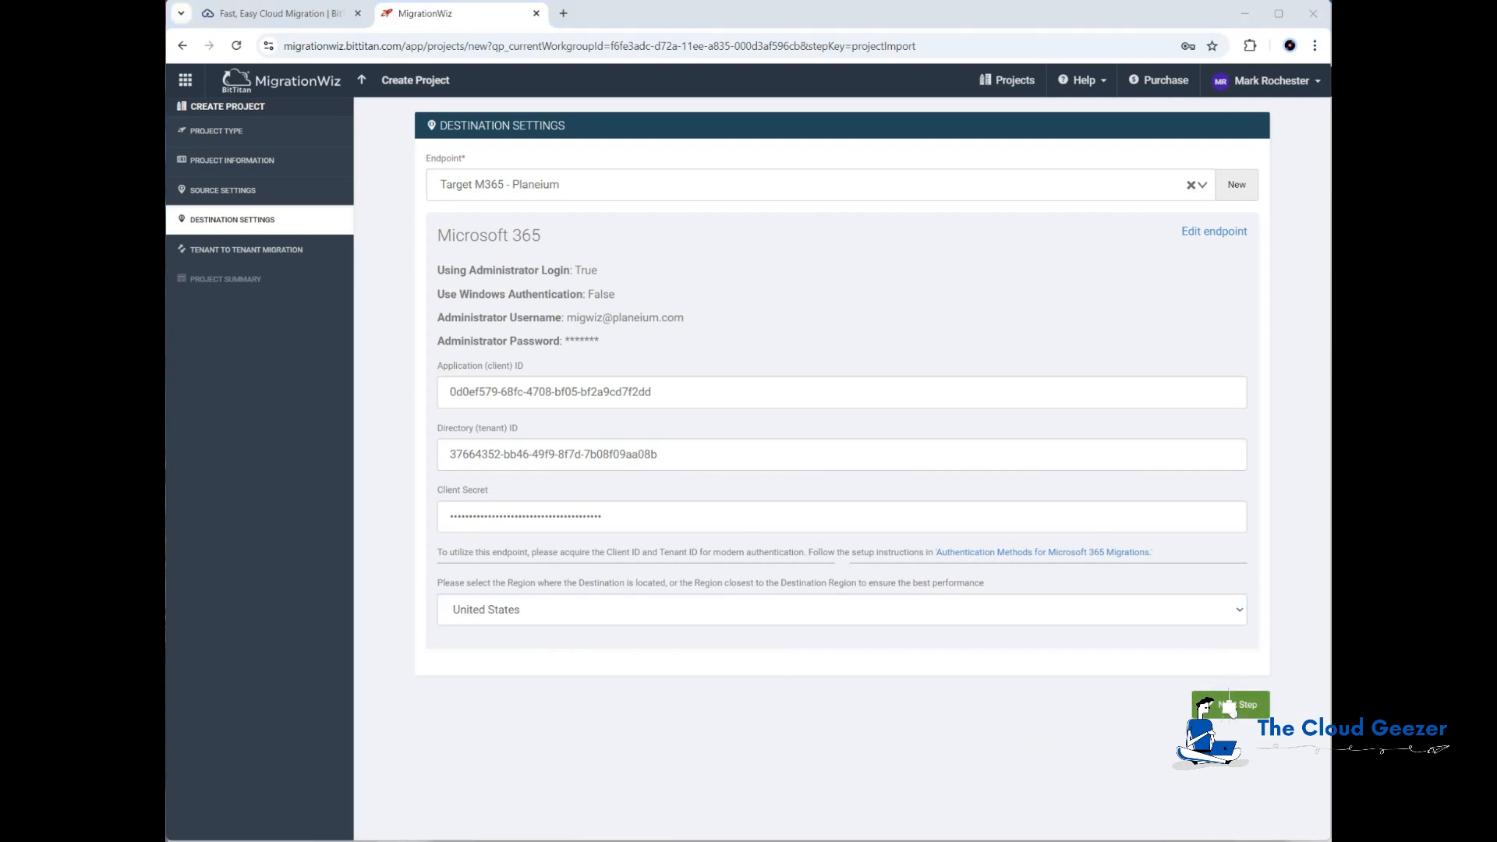
pyautogui.click(1229, 707)
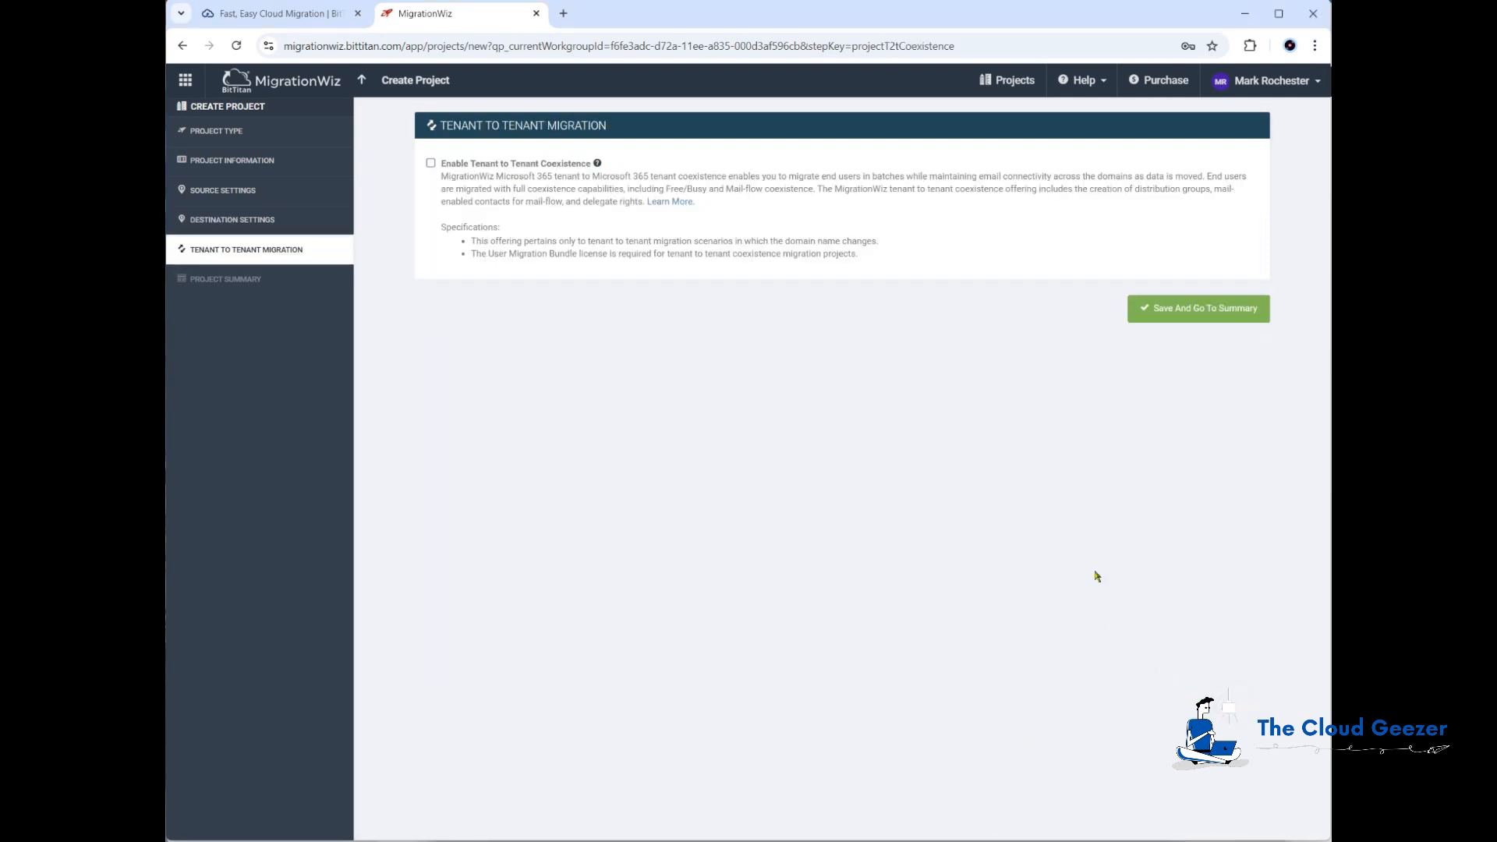
pyautogui.click(1196, 310)
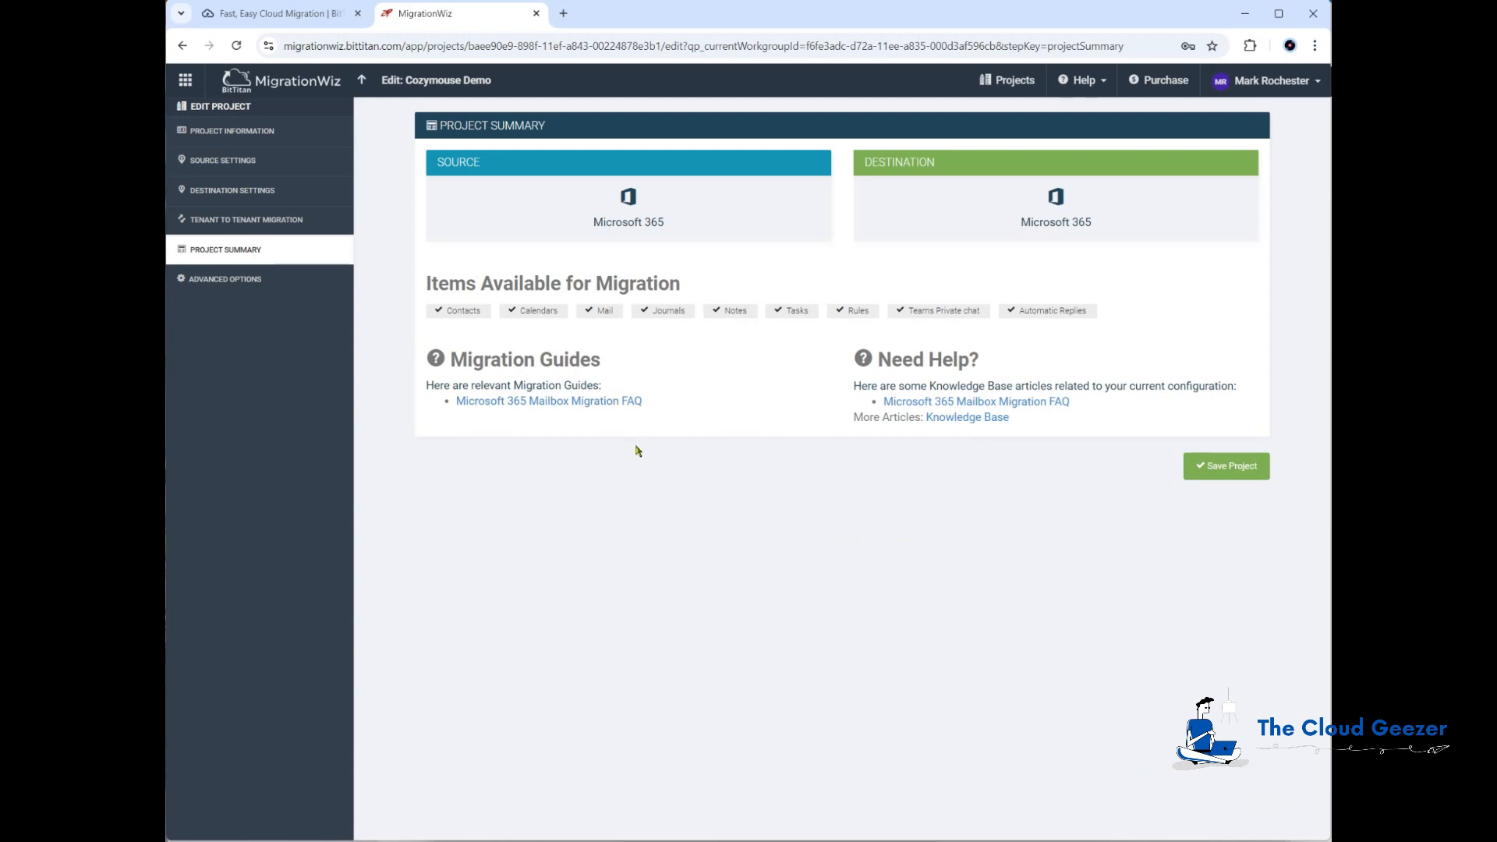
# Step: Check the project's advanced options, then open the Cozymouse Demo project and choose Bulk Add for items
pyautogui.click(229, 282)
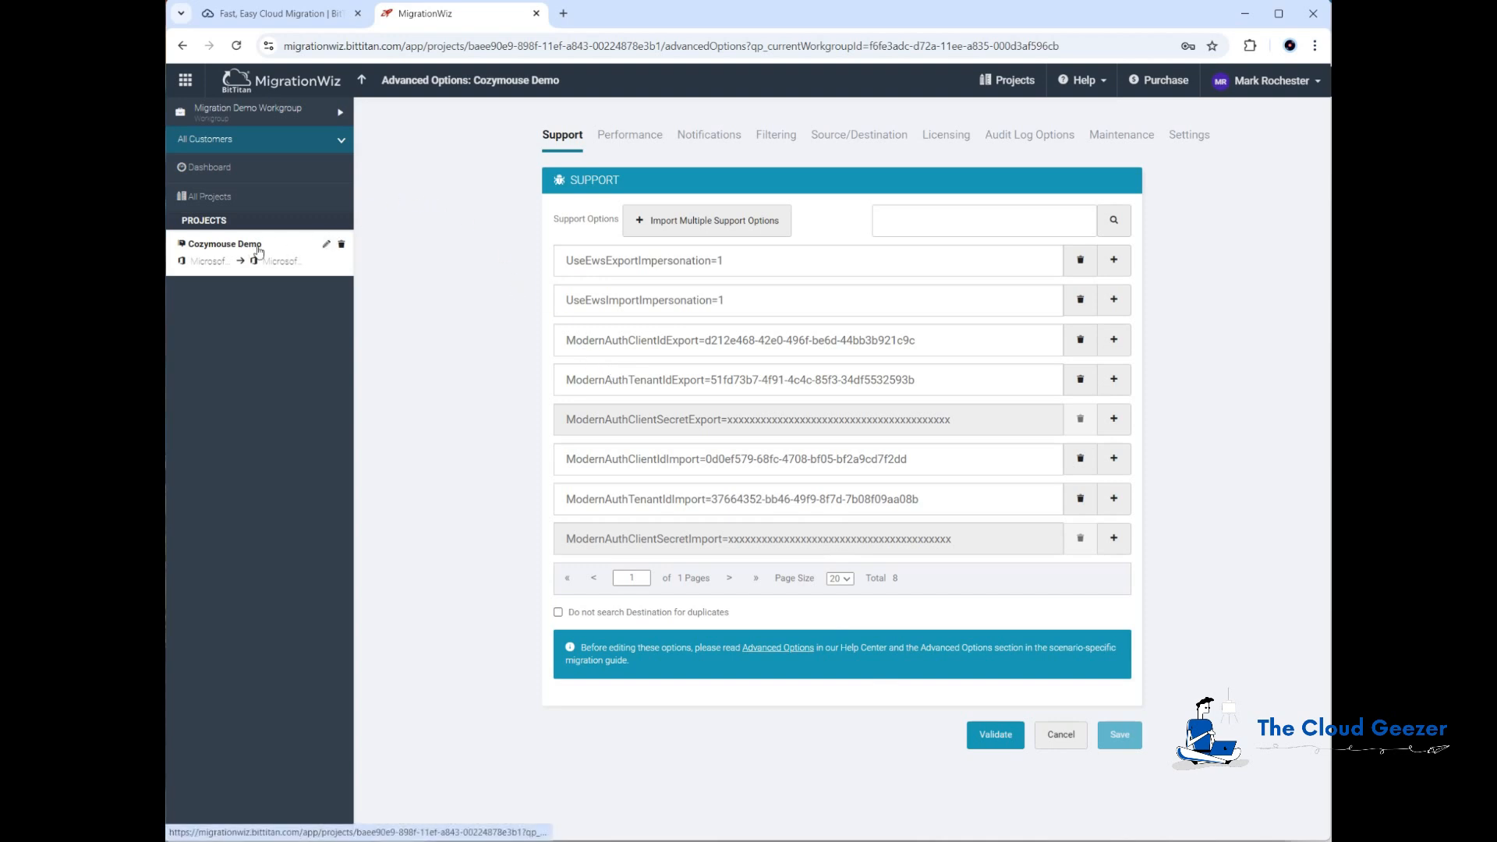
pyautogui.click(228, 248)
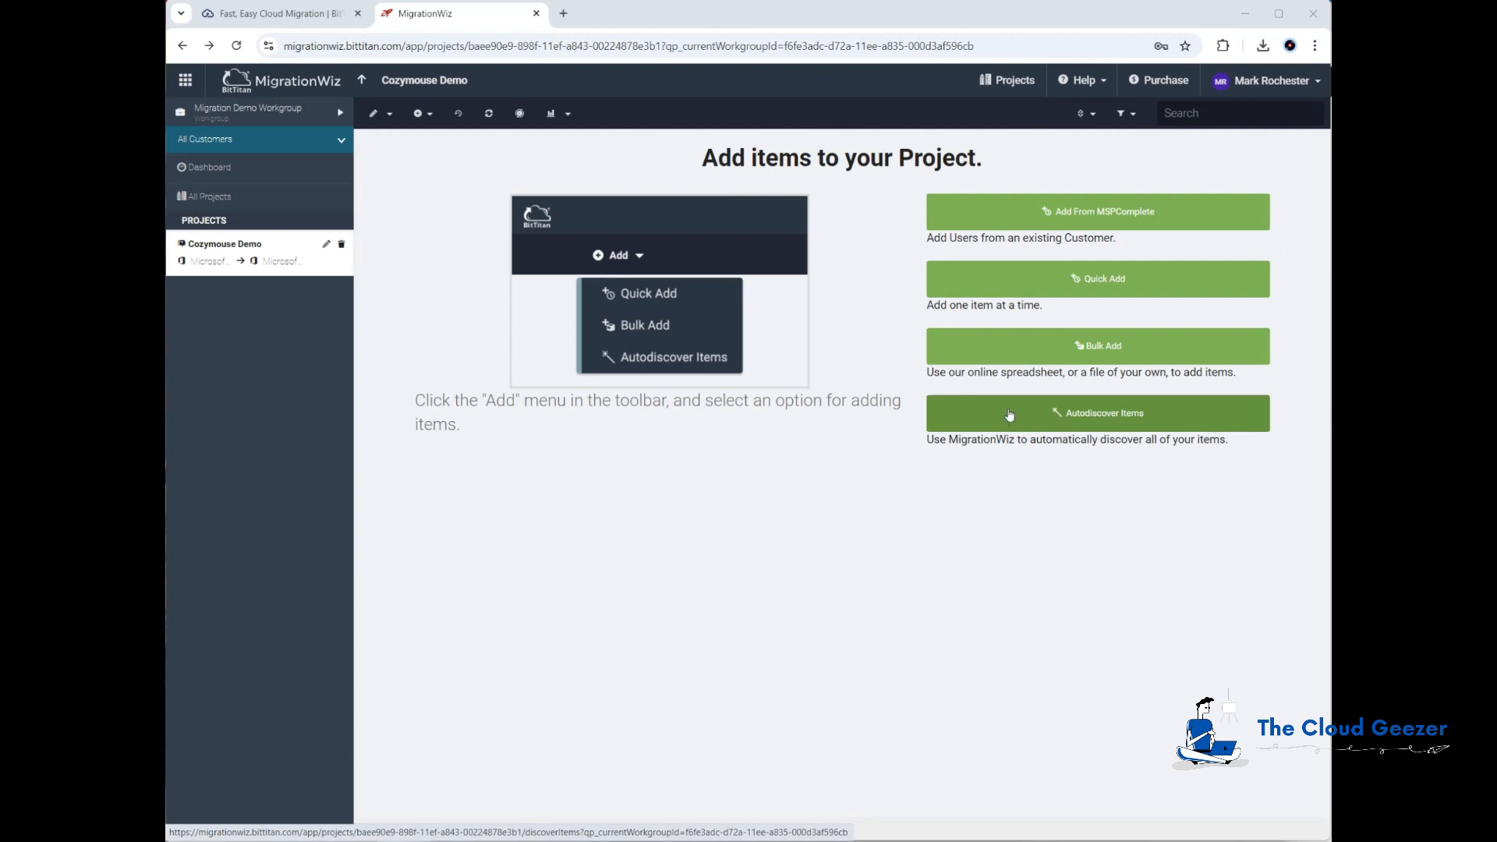
pyautogui.click(1043, 352)
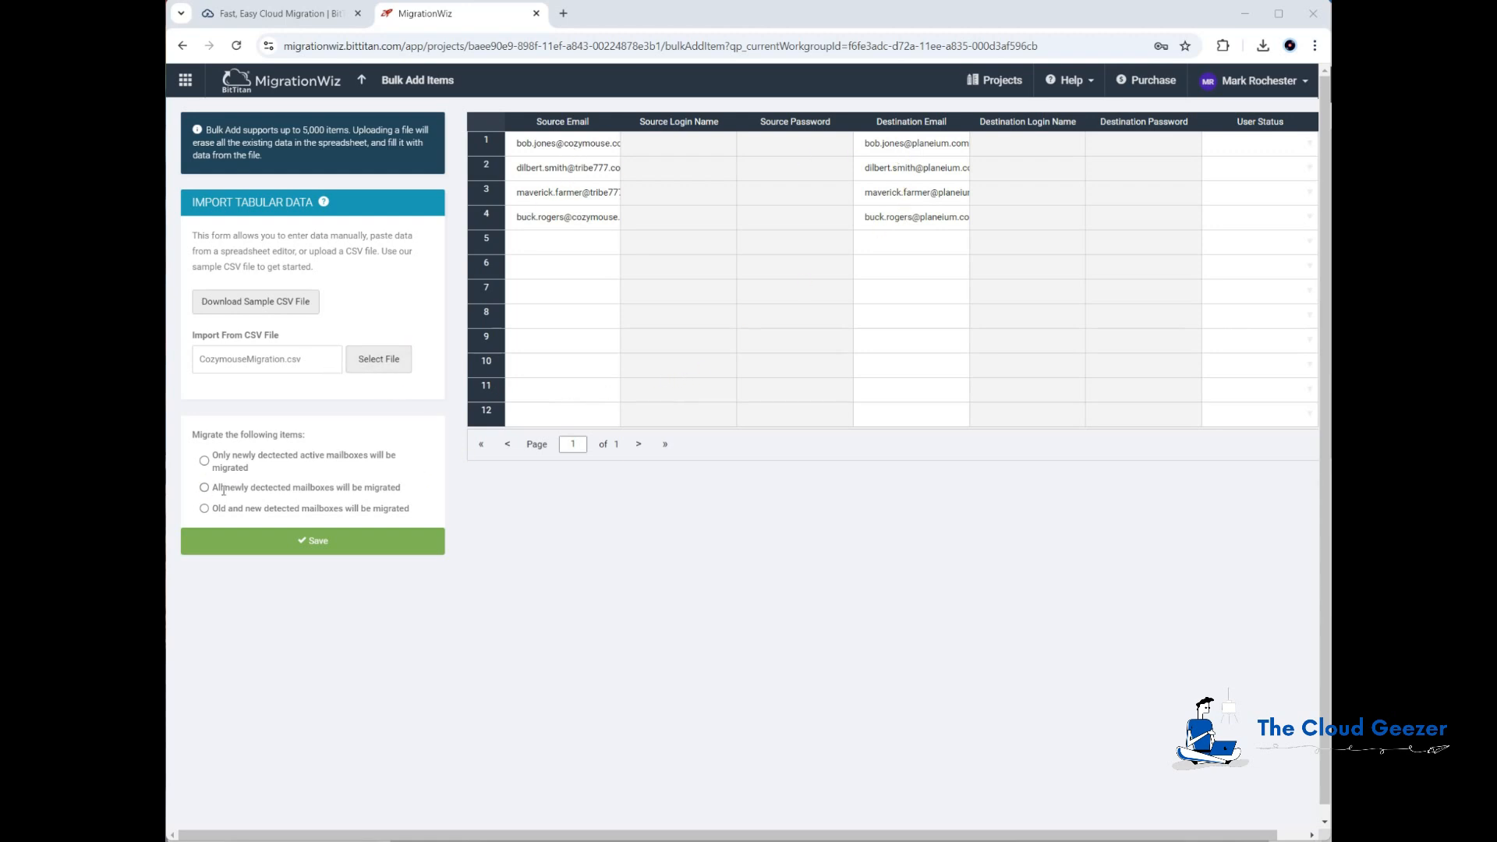
# Step: Choose to migrate all newly detected mailboxes and save the bulk-added items to the project
pyautogui.click(204, 488)
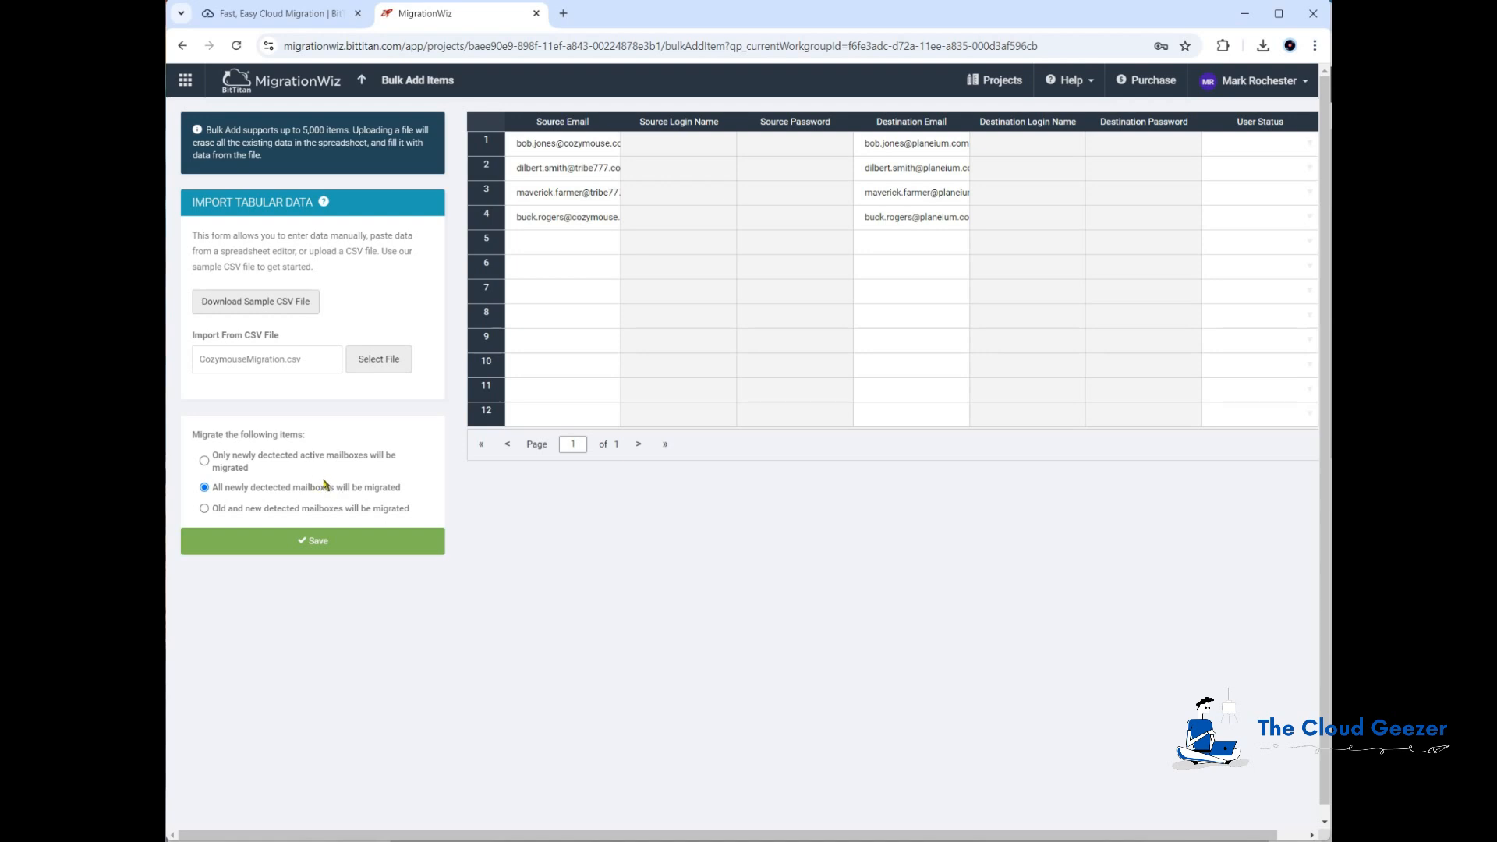
pyautogui.click(334, 543)
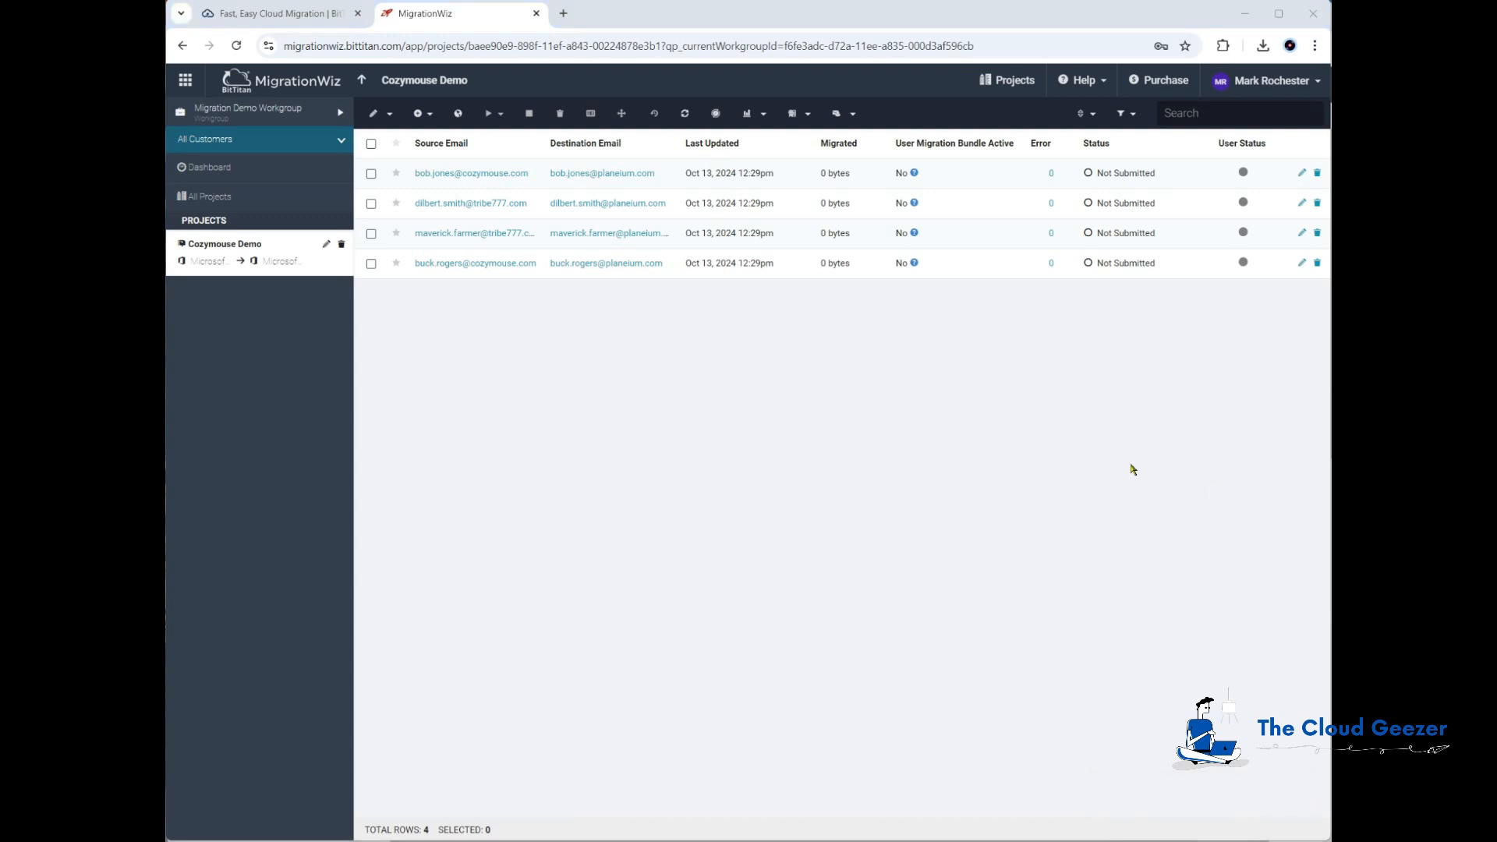
# Step: Run Verify Credentials on the first mailbox item and confirm
pyautogui.click(371, 174)
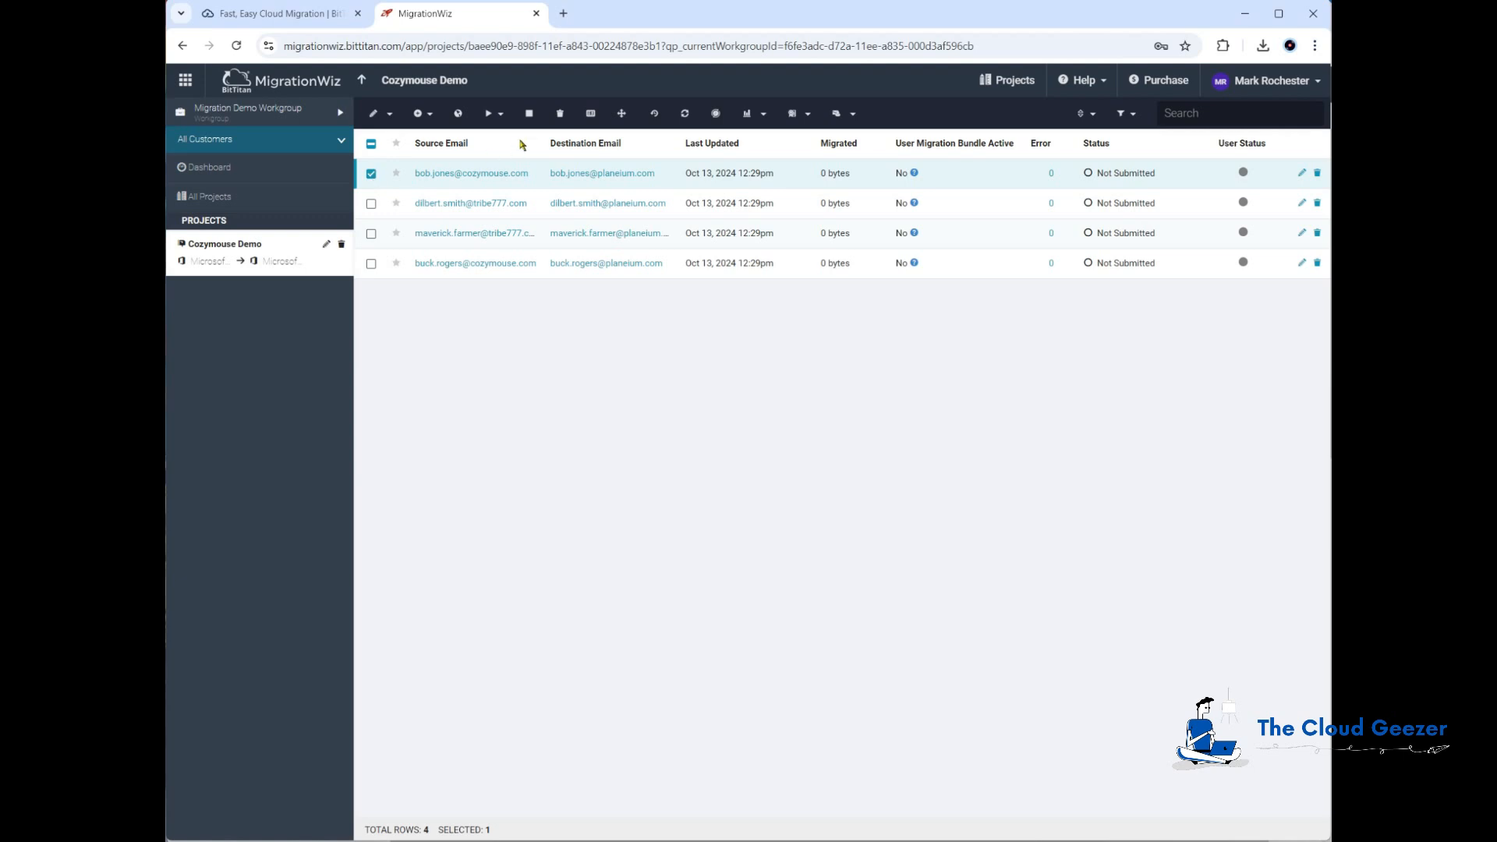
pyautogui.click(502, 115)
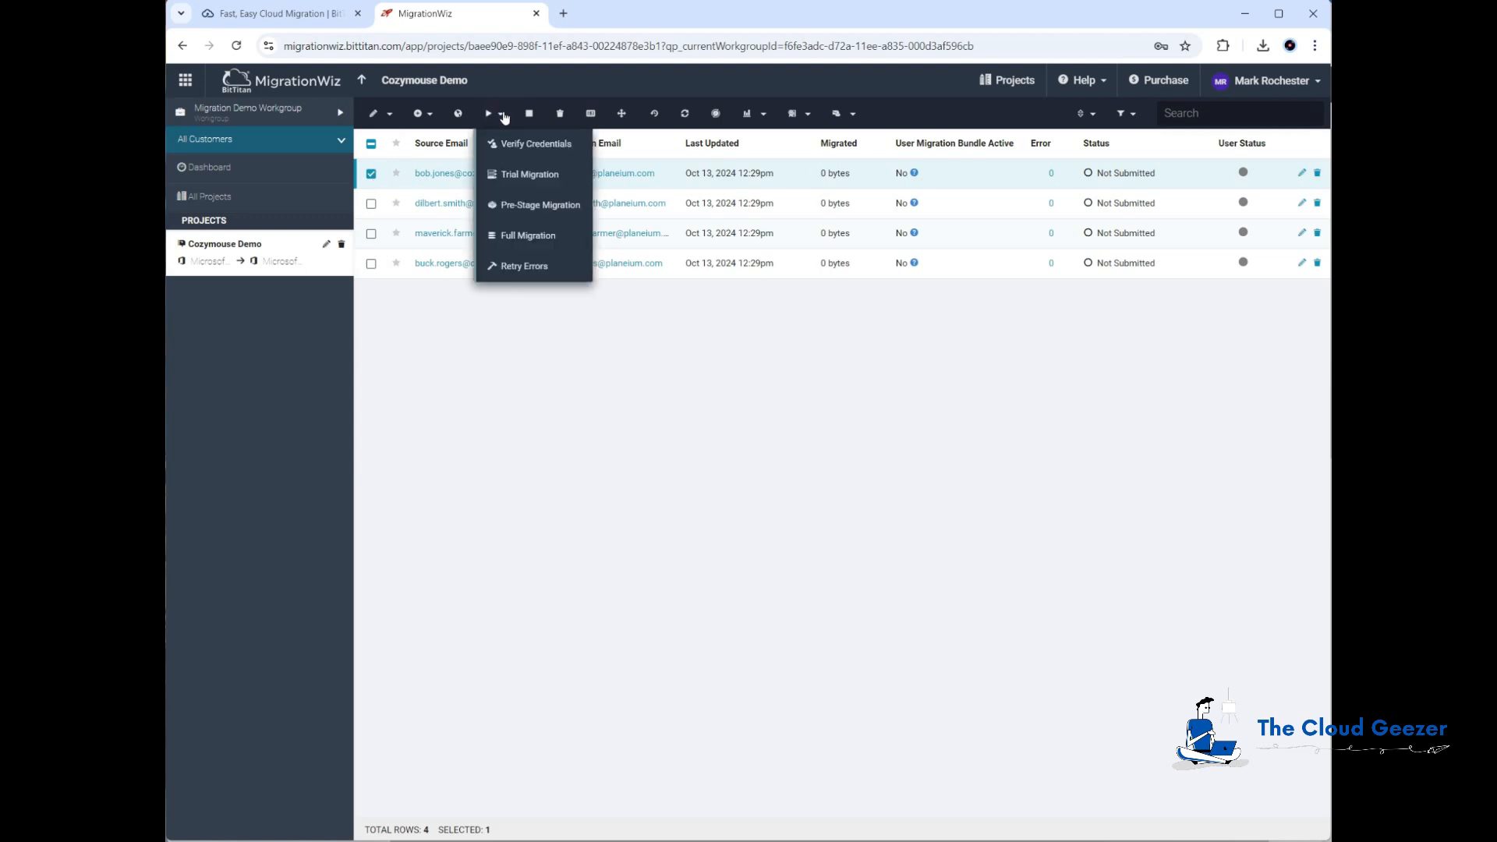
pyautogui.click(525, 149)
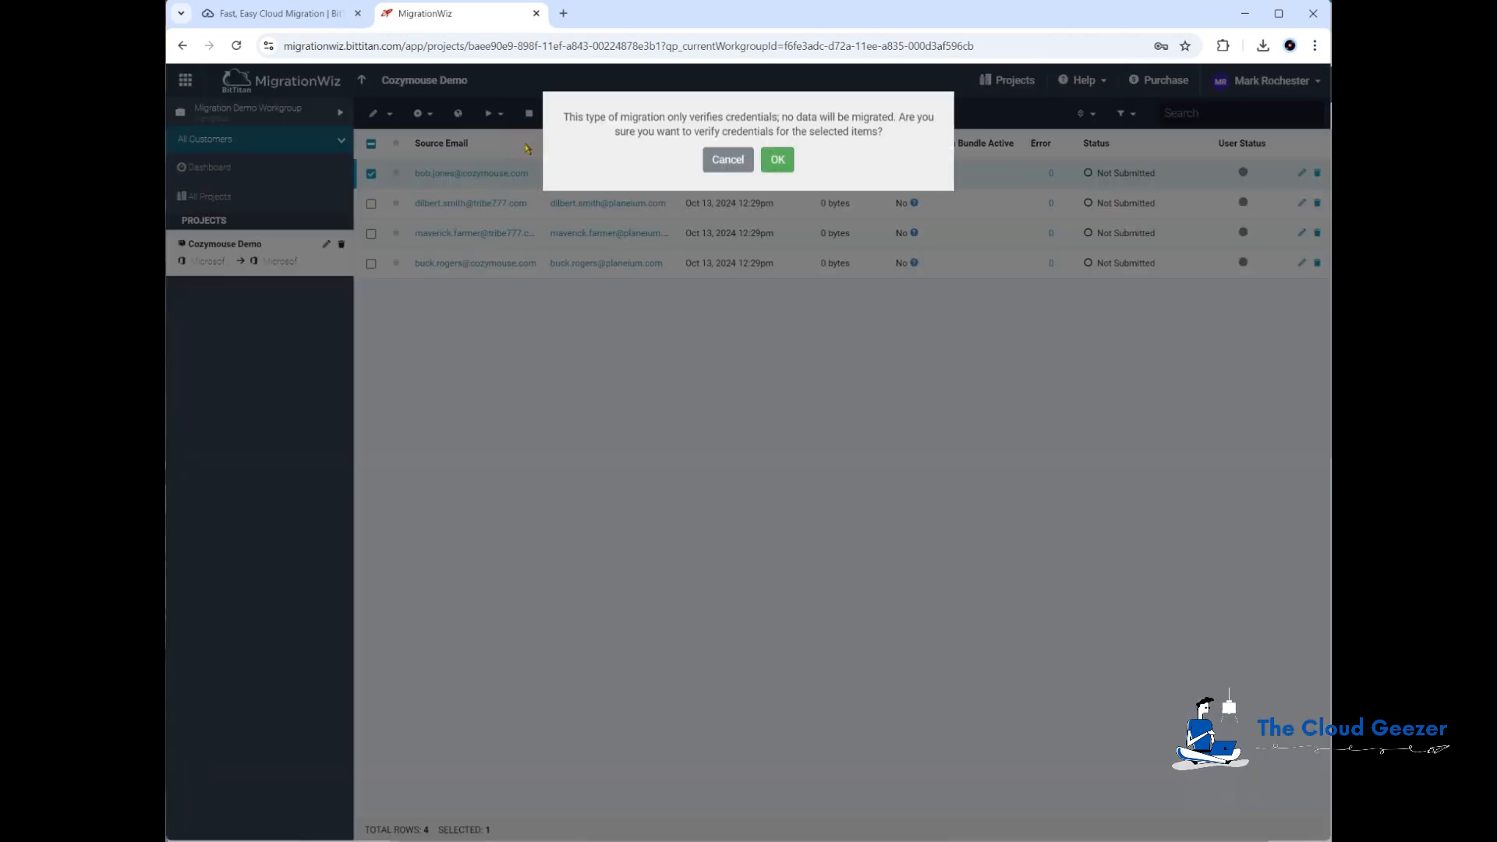
pyautogui.click(777, 155)
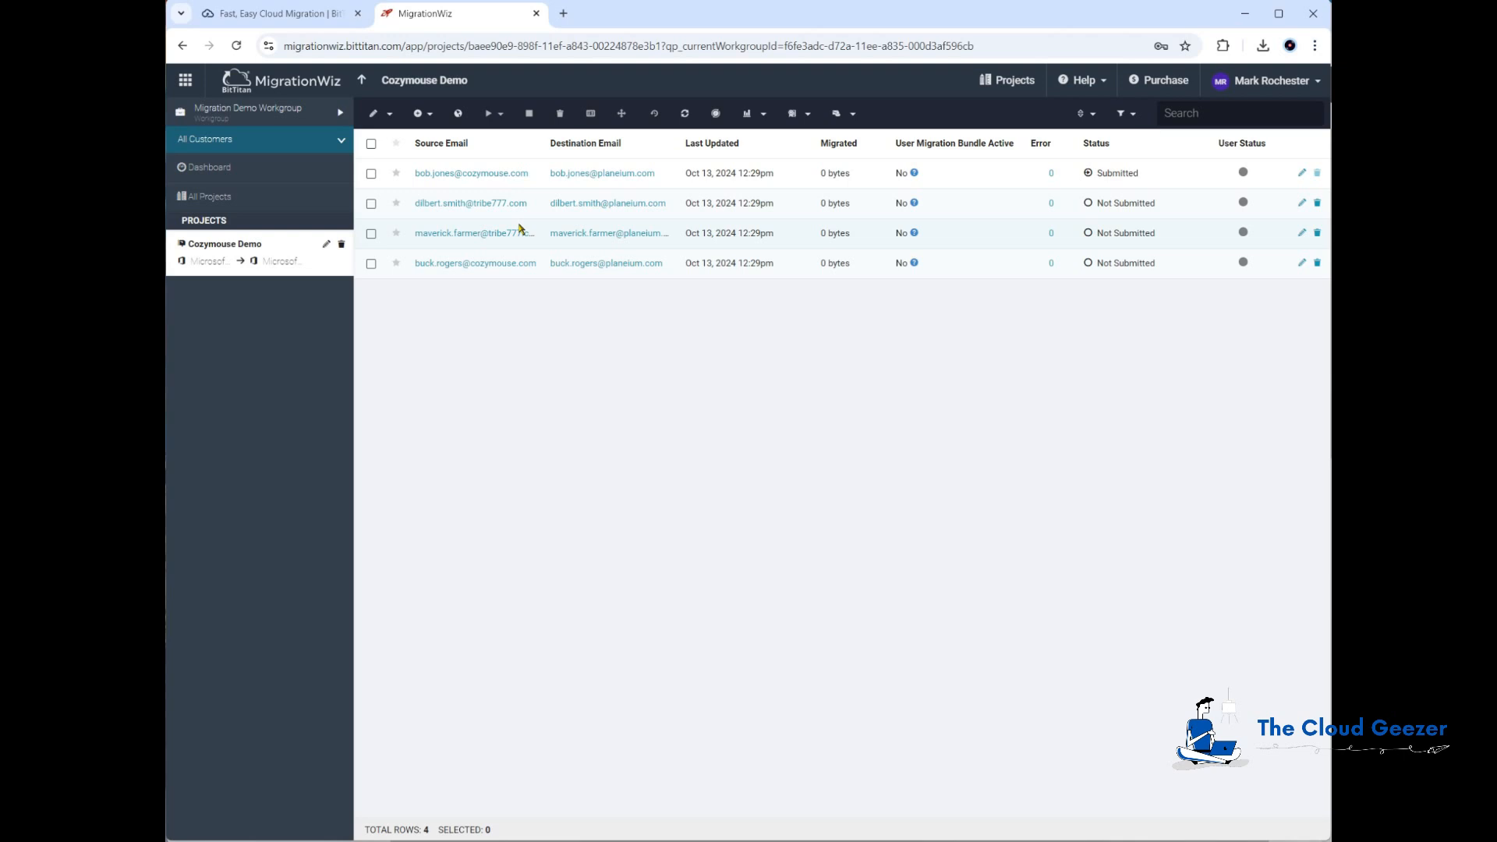
# Step: Select the remaining three mailbox items and run Verify Credentials on them, confirming the prompt
pyautogui.click(372, 145)
pyautogui.click(371, 173)
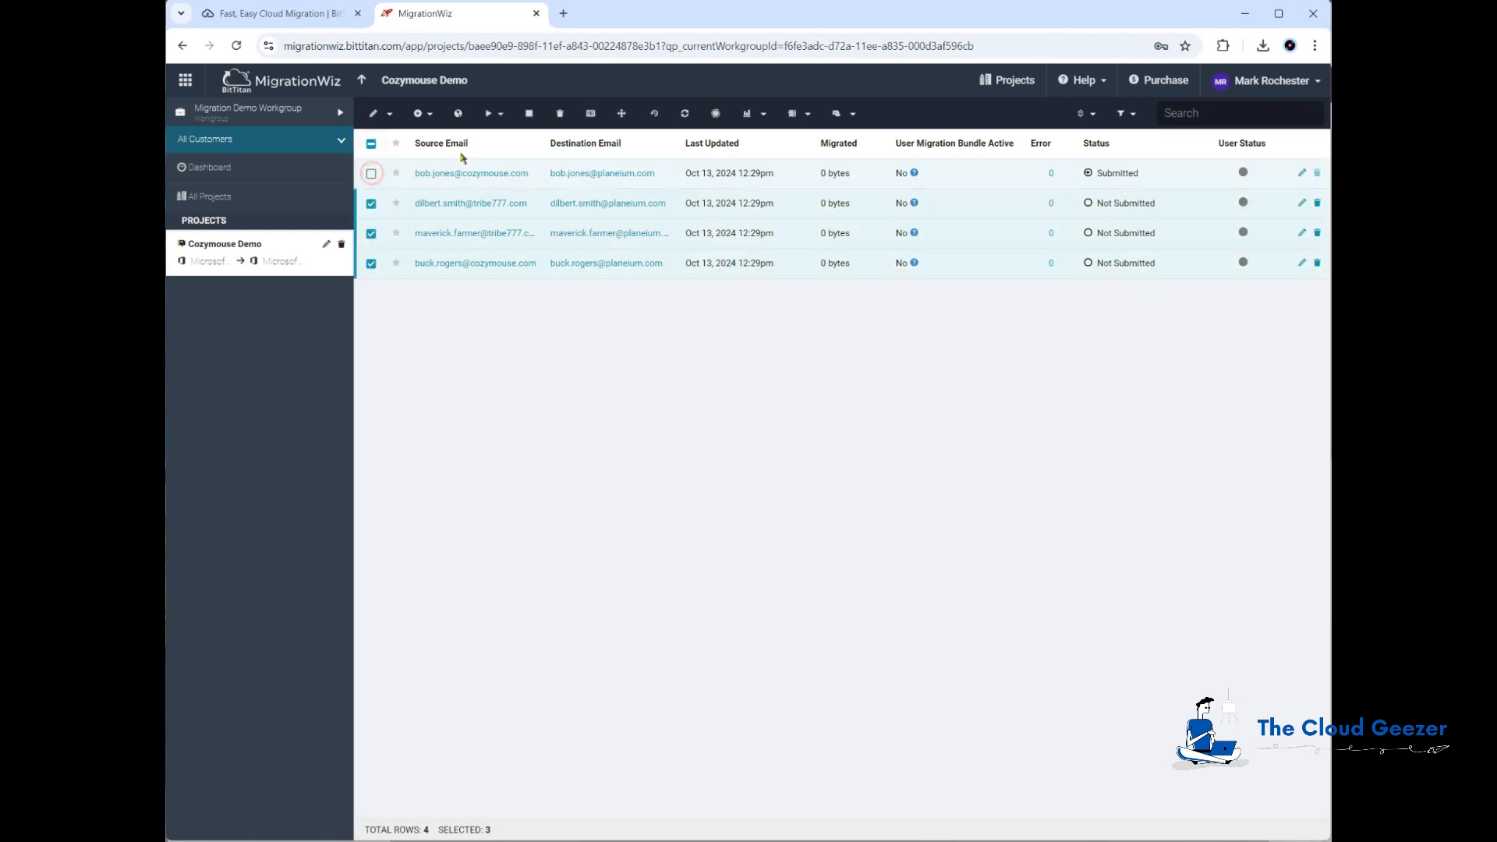
pyautogui.click(503, 116)
pyautogui.click(533, 145)
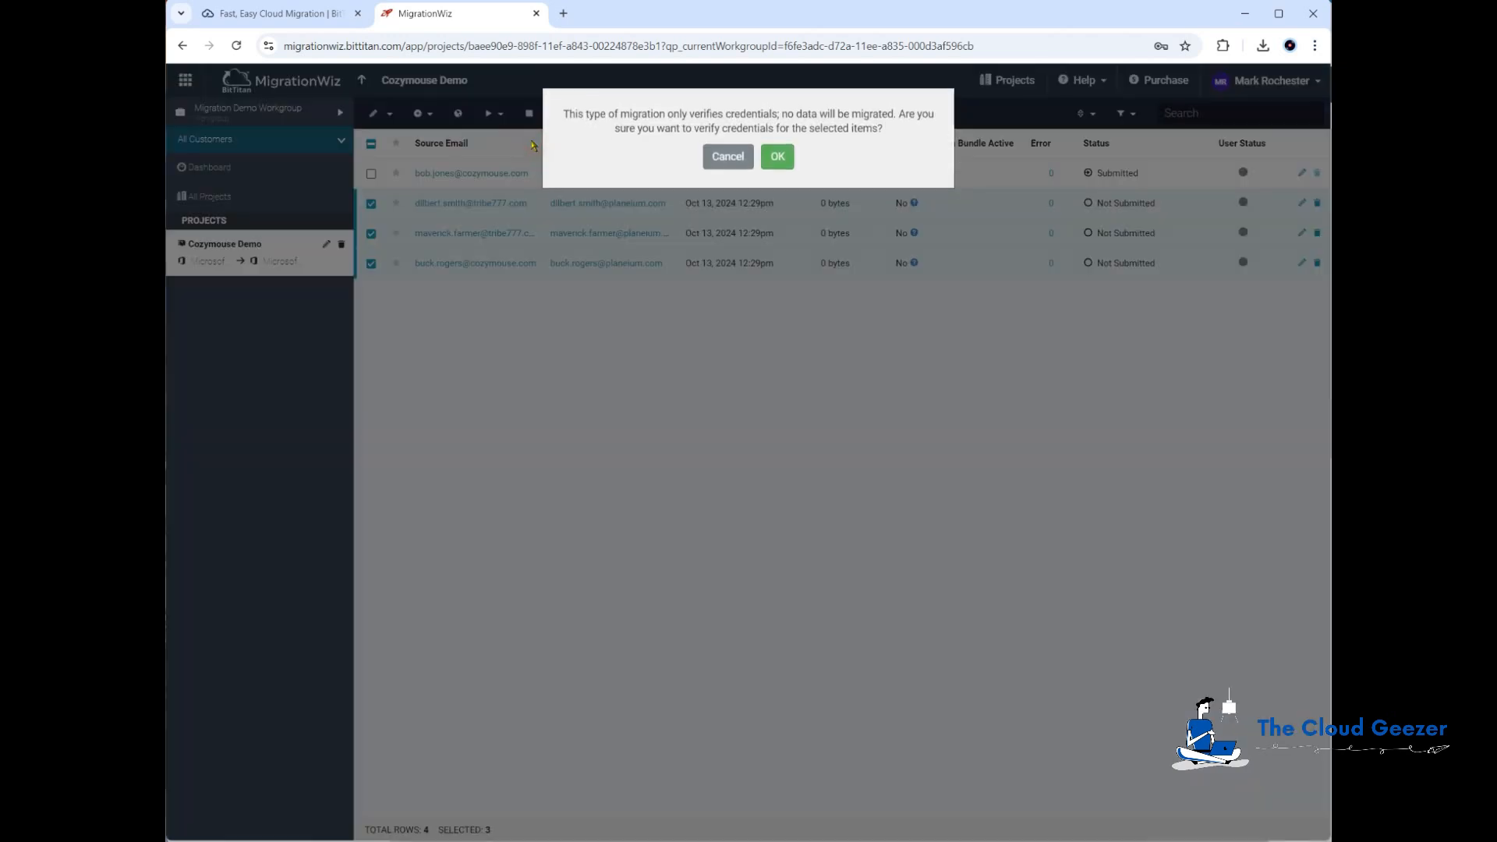
pyautogui.click(784, 159)
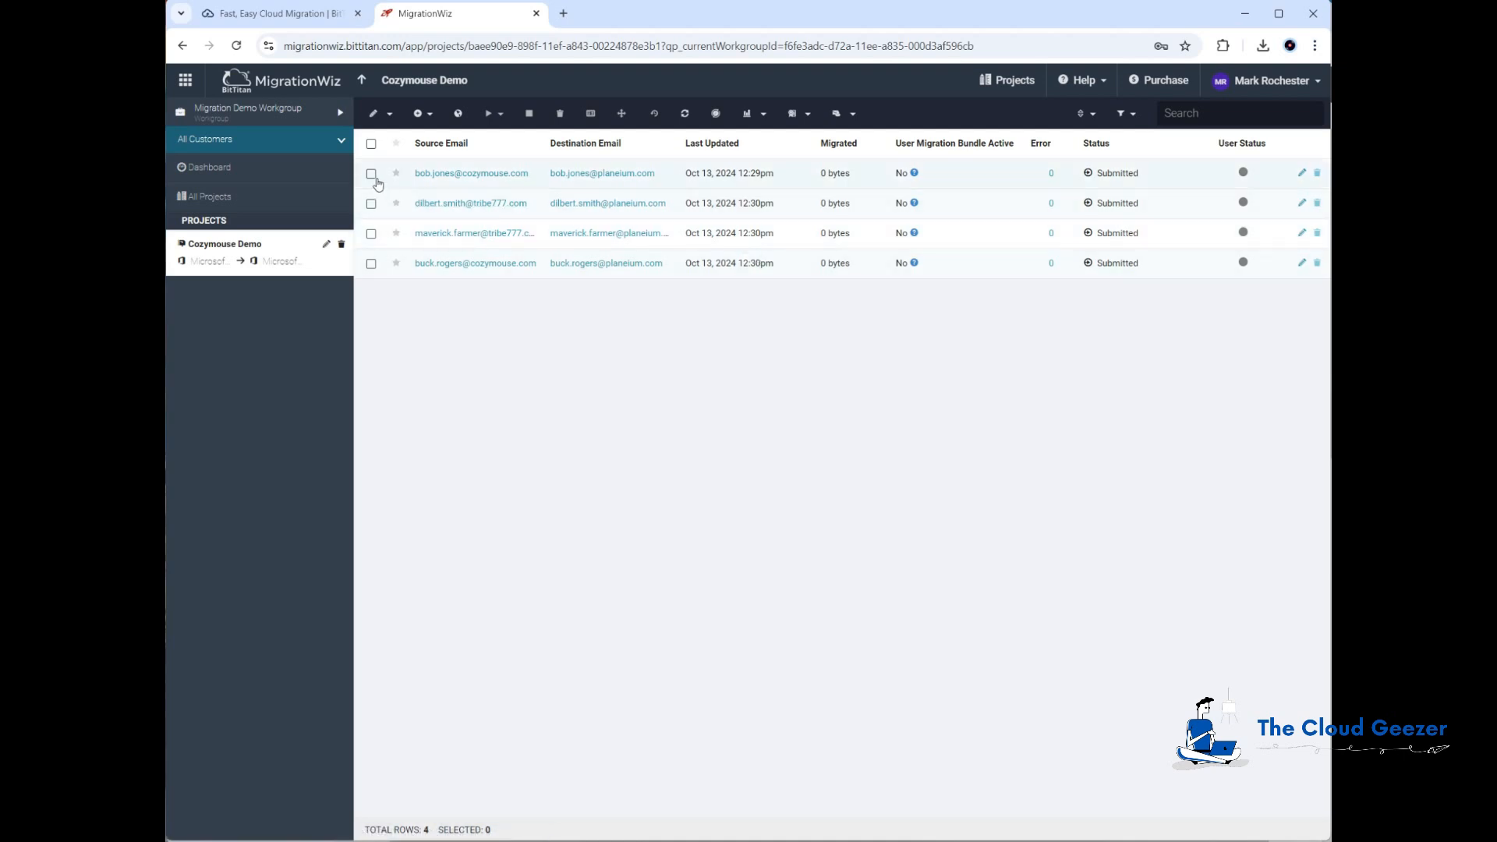
pyautogui.click(371, 143)
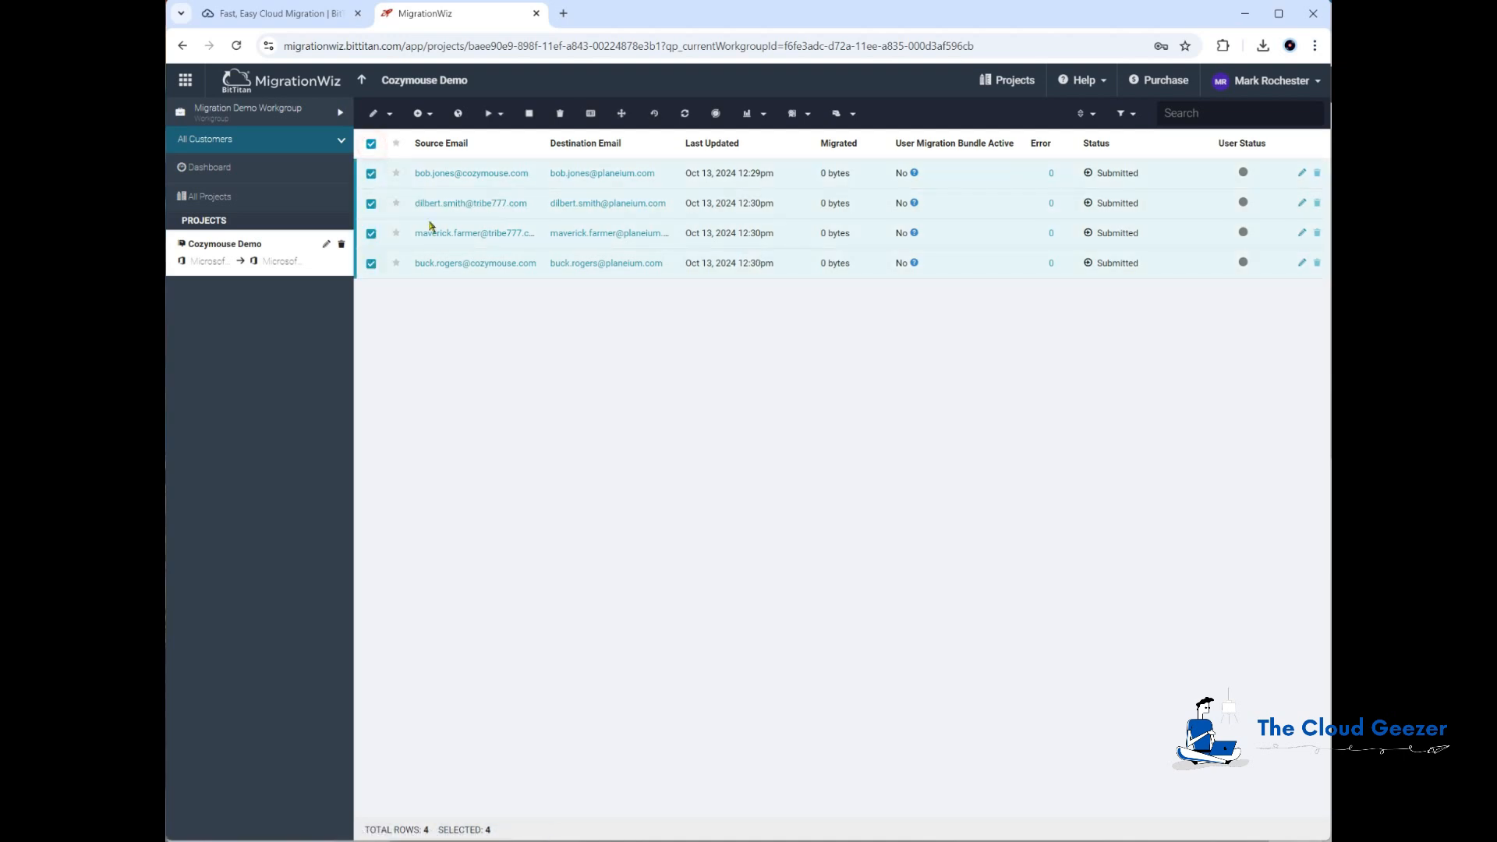
pyautogui.click(493, 114)
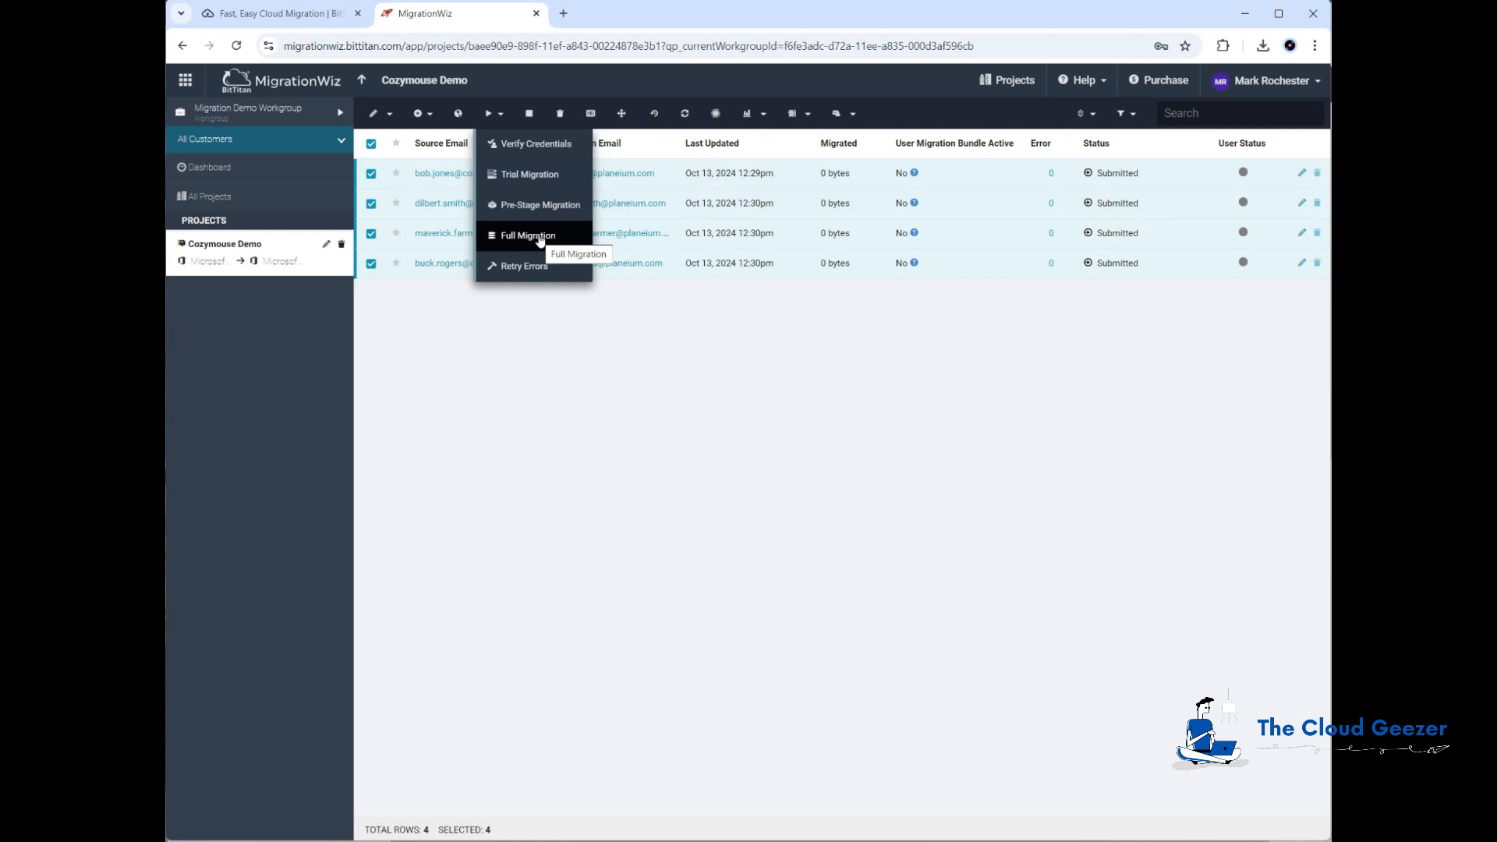
pyautogui.click(567, 359)
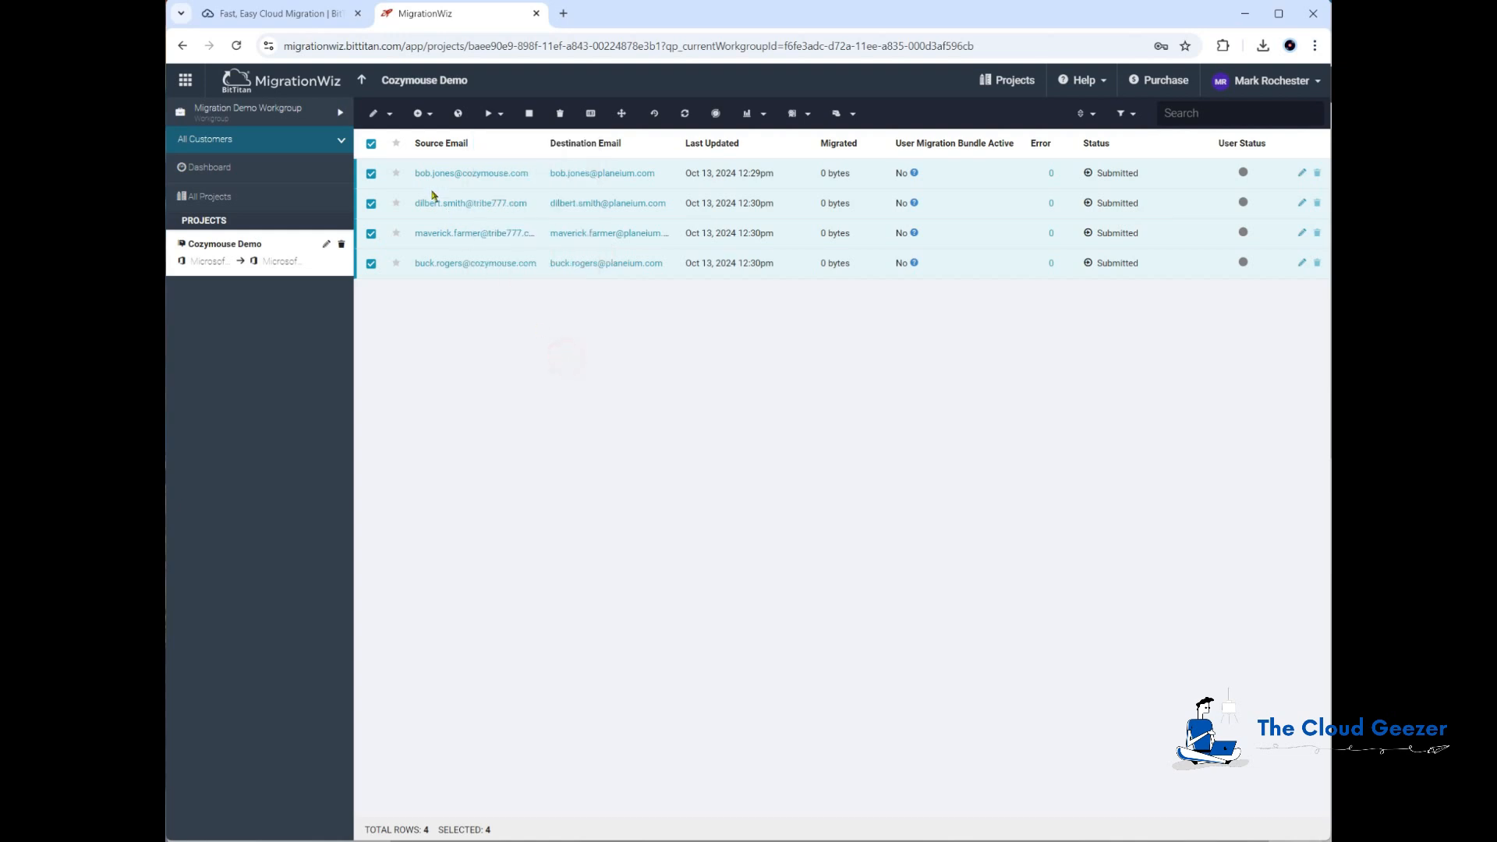
pyautogui.click(371, 145)
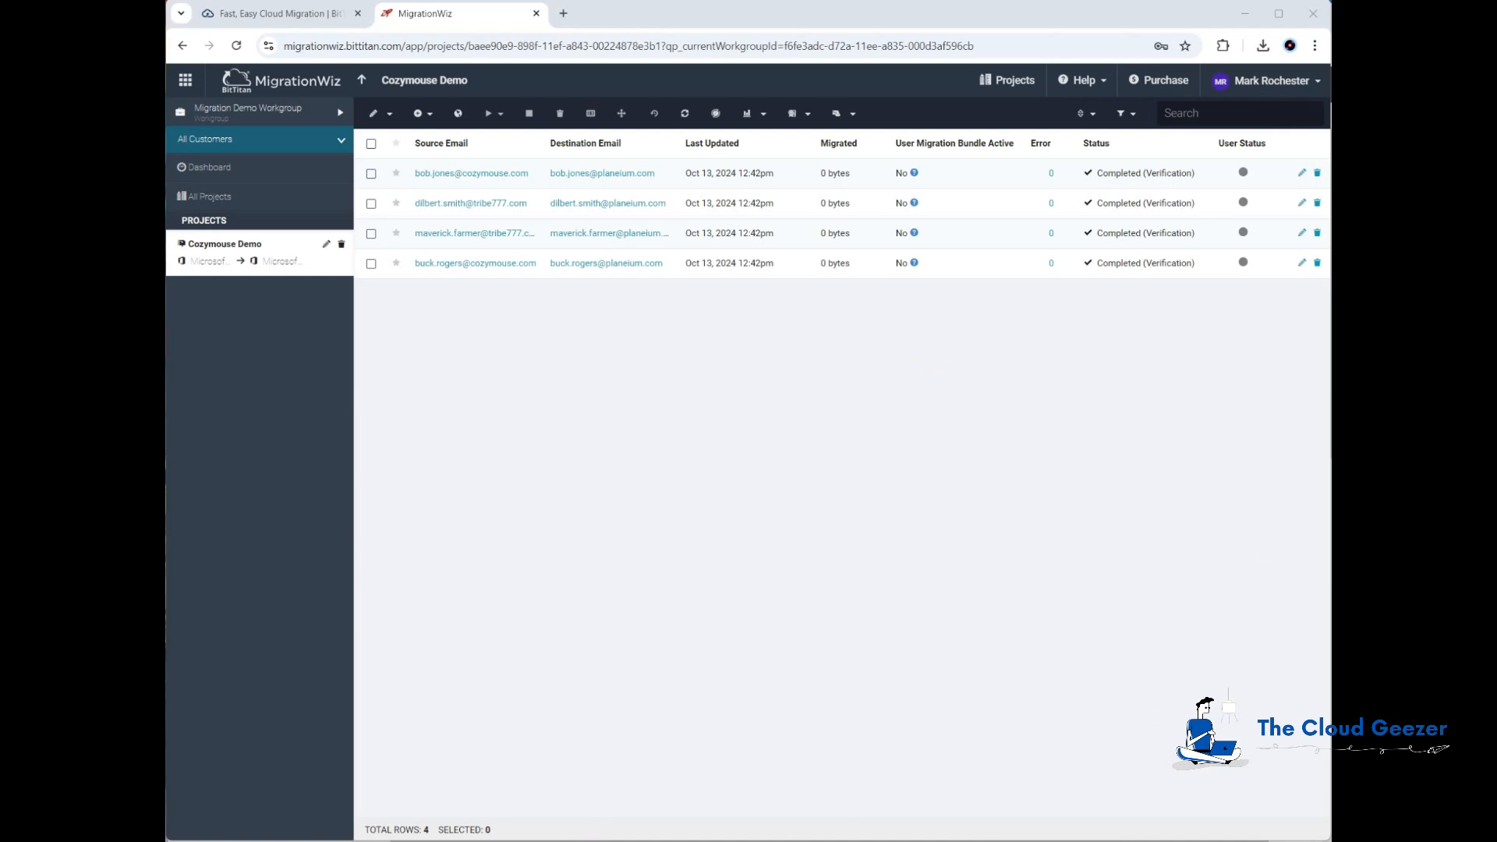
# Step: Switch to the source mailbox in Outlook on the web and check which account is signed in
pyautogui.hotkey('alt', 'Tab')
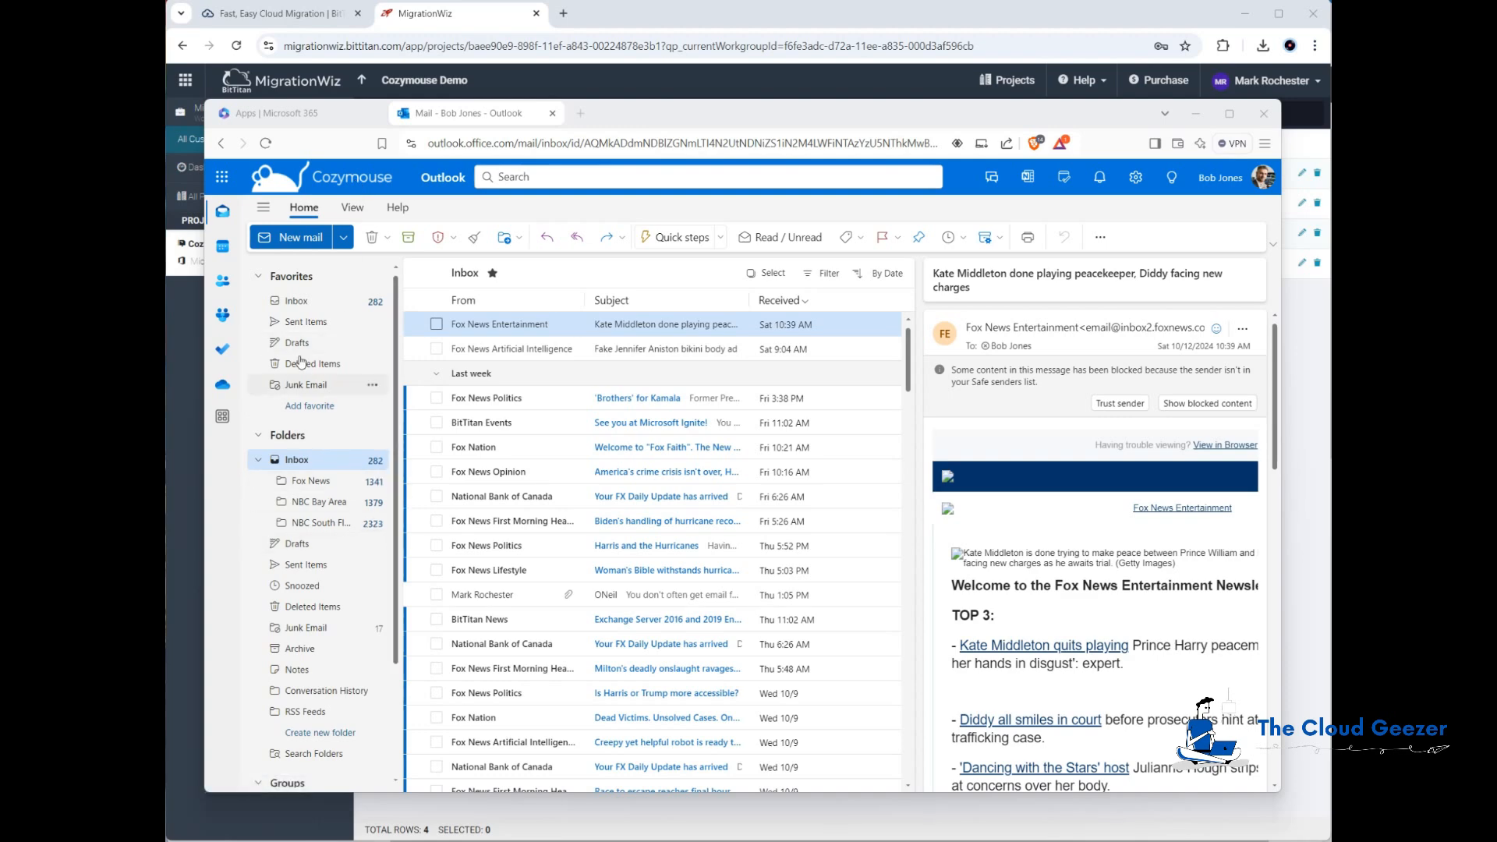
pyautogui.click(1232, 182)
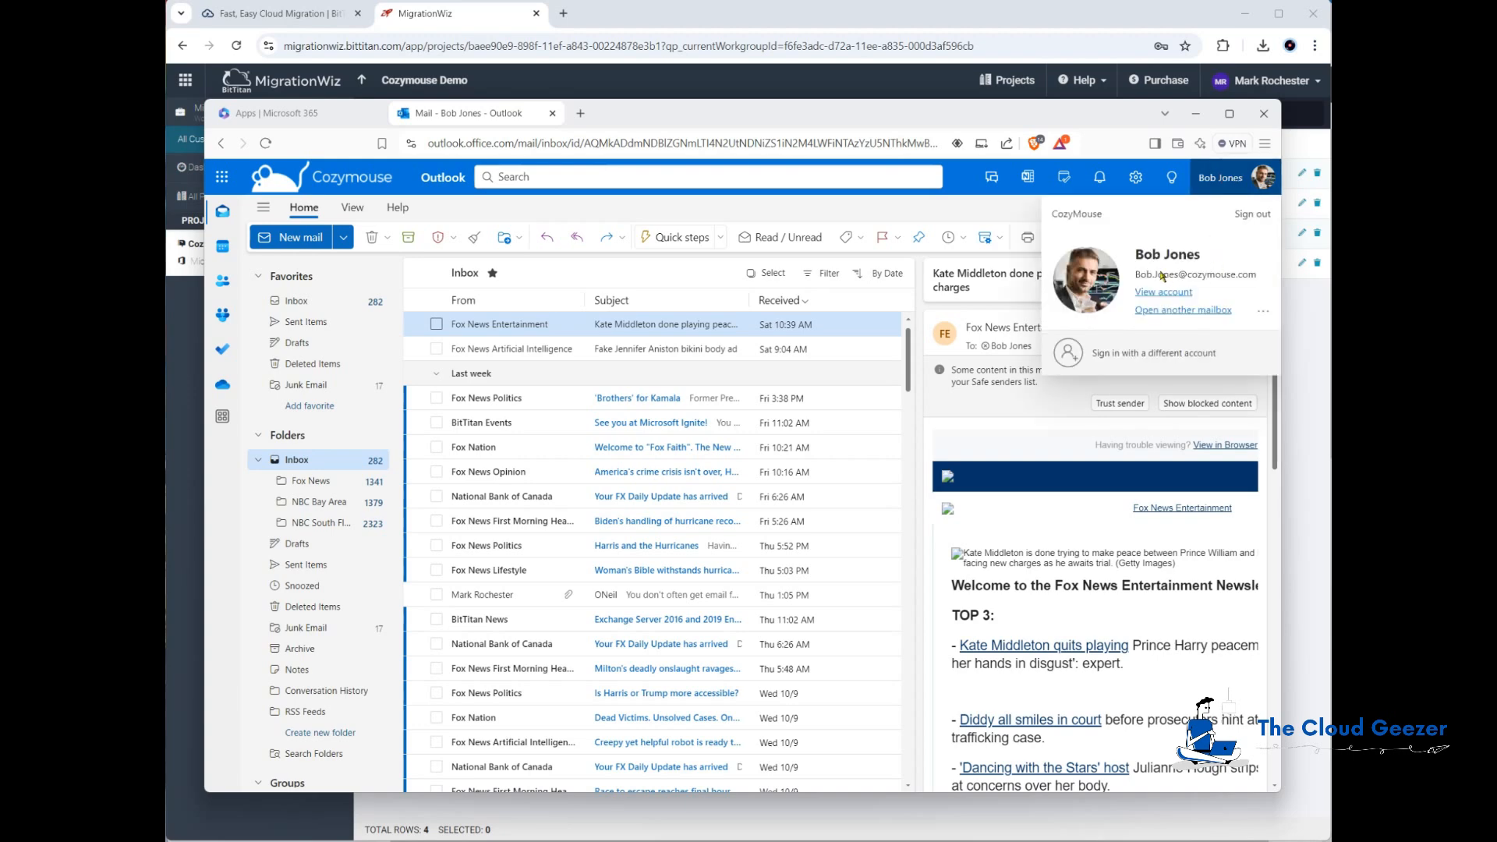
pyautogui.click(220, 595)
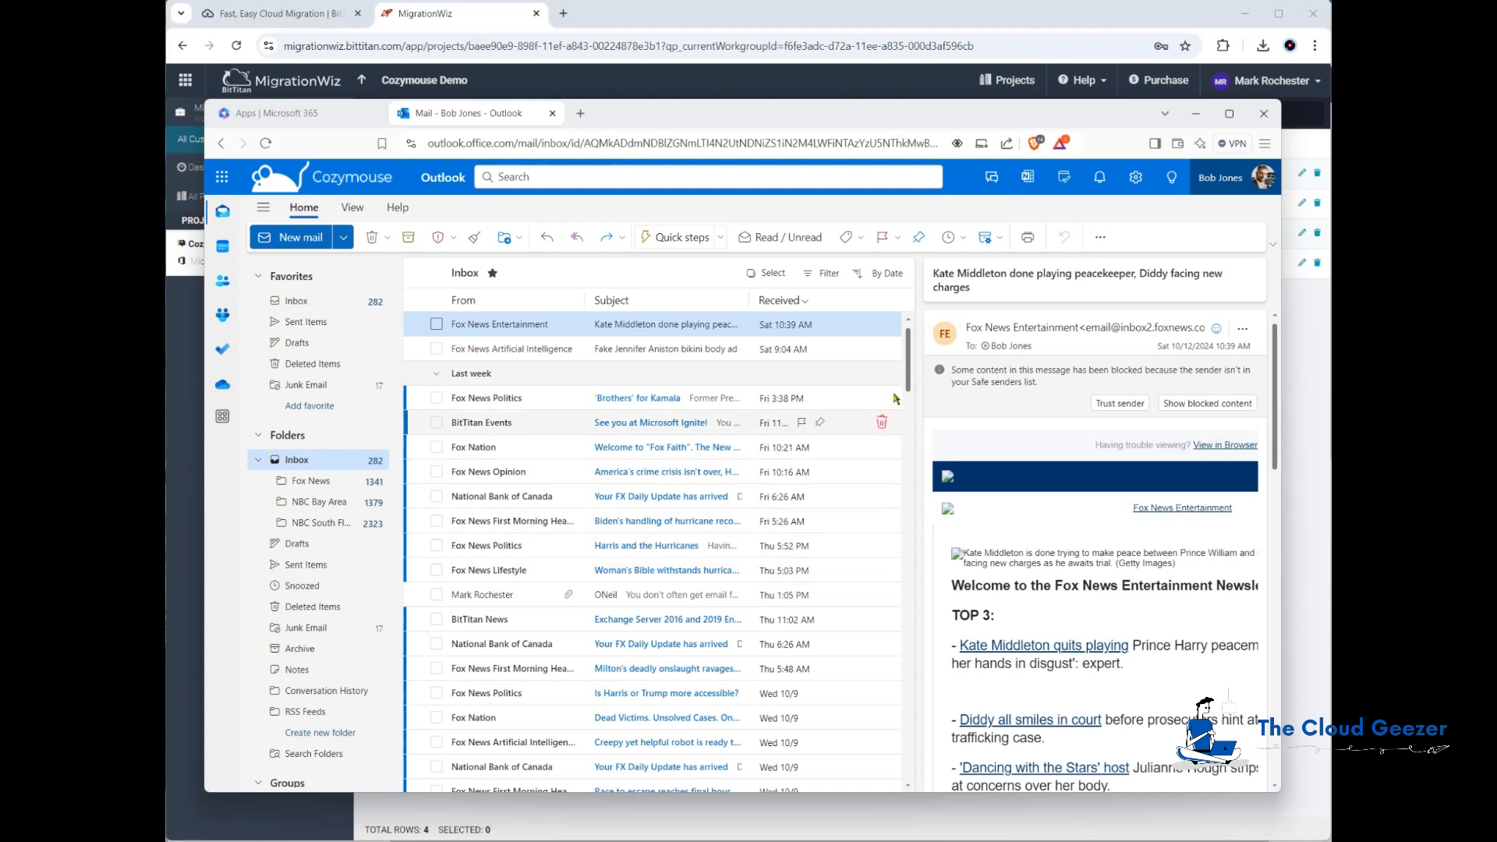
pyautogui.moveTo(908, 360)
pyautogui.mouseDown()
pyautogui.moveTo(908, 378)
pyautogui.moveTo(908, 358)
pyautogui.mouseUp()
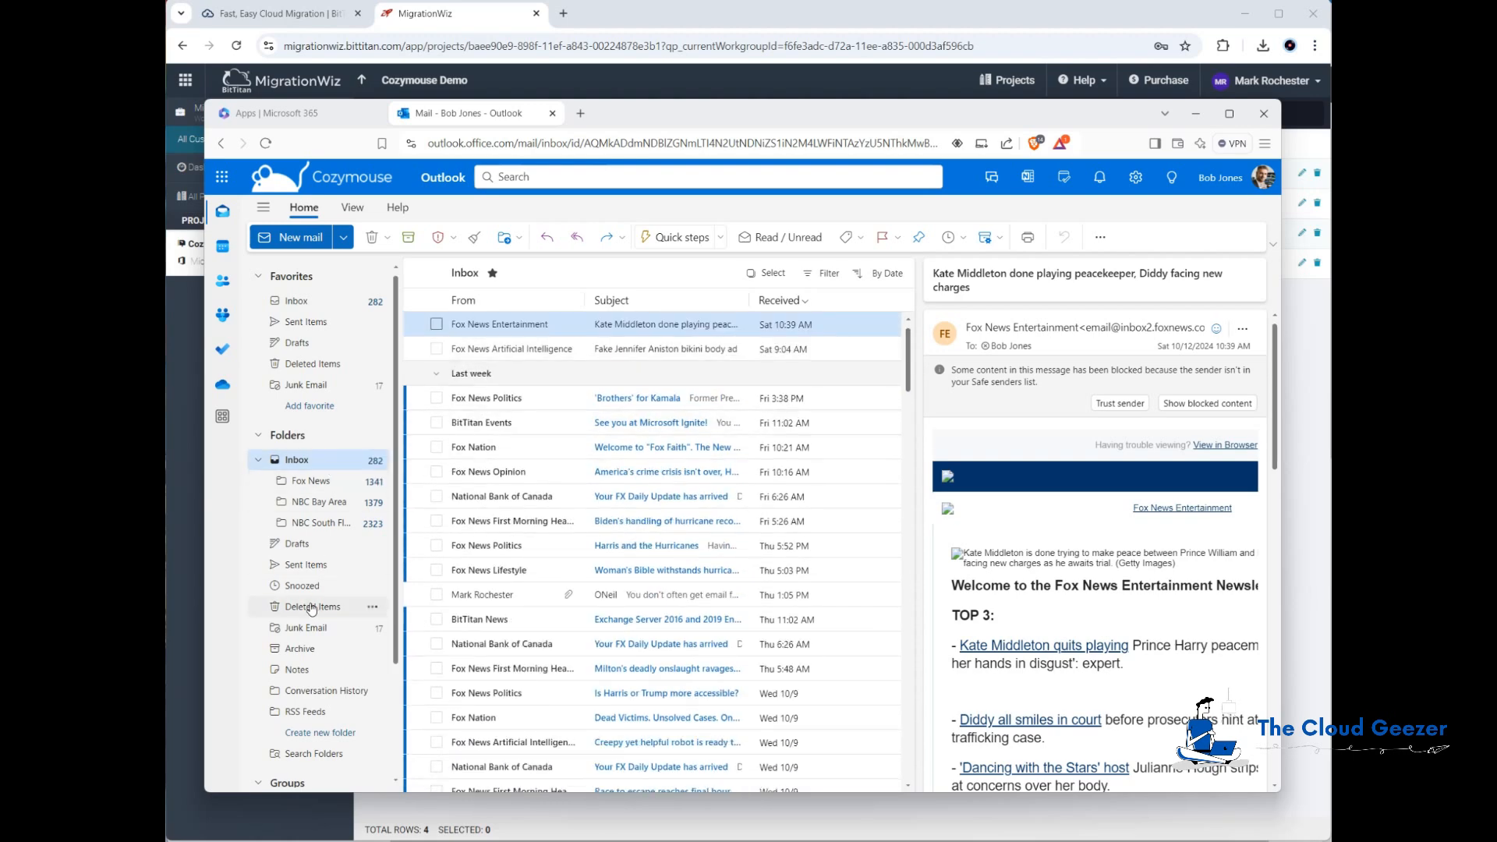
pyautogui.click(1196, 113)
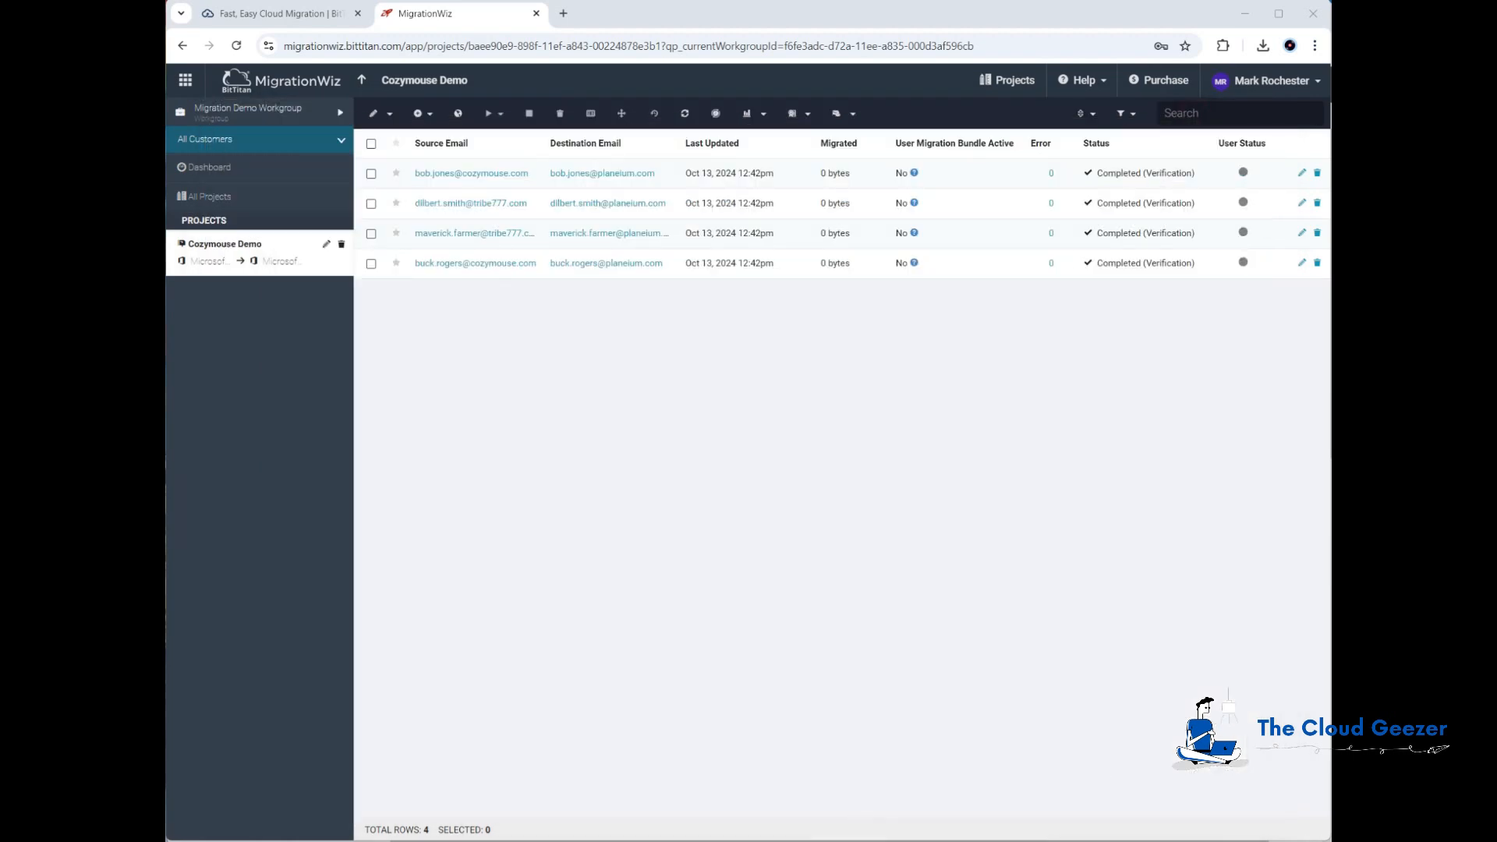
# Step: Switch to the destination mailbox in Outlook on the web and check which account is signed in
pyautogui.hotkey('alt', 'Tab')
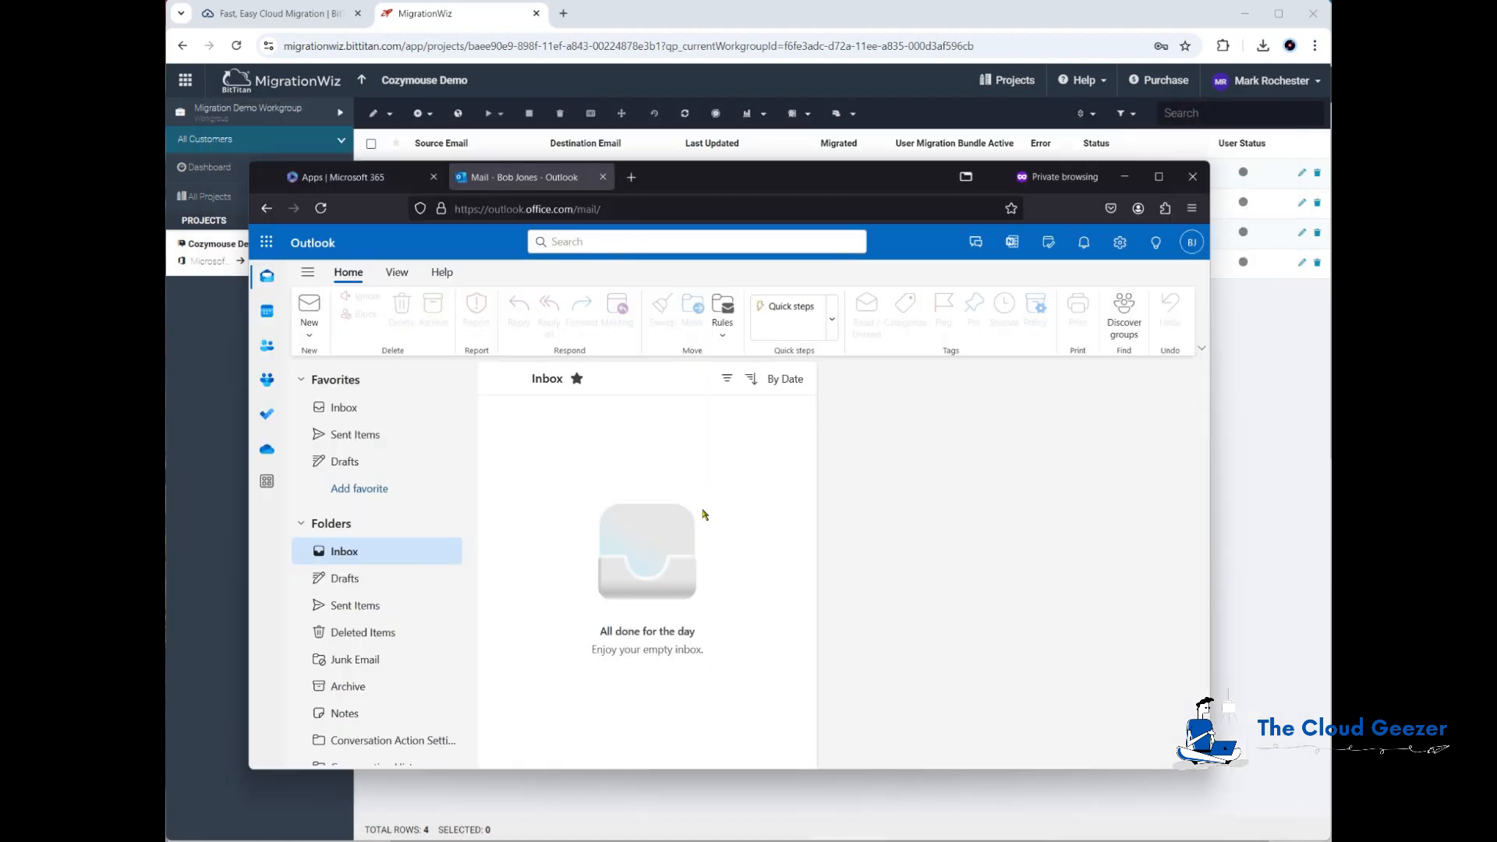
pyautogui.click(1193, 244)
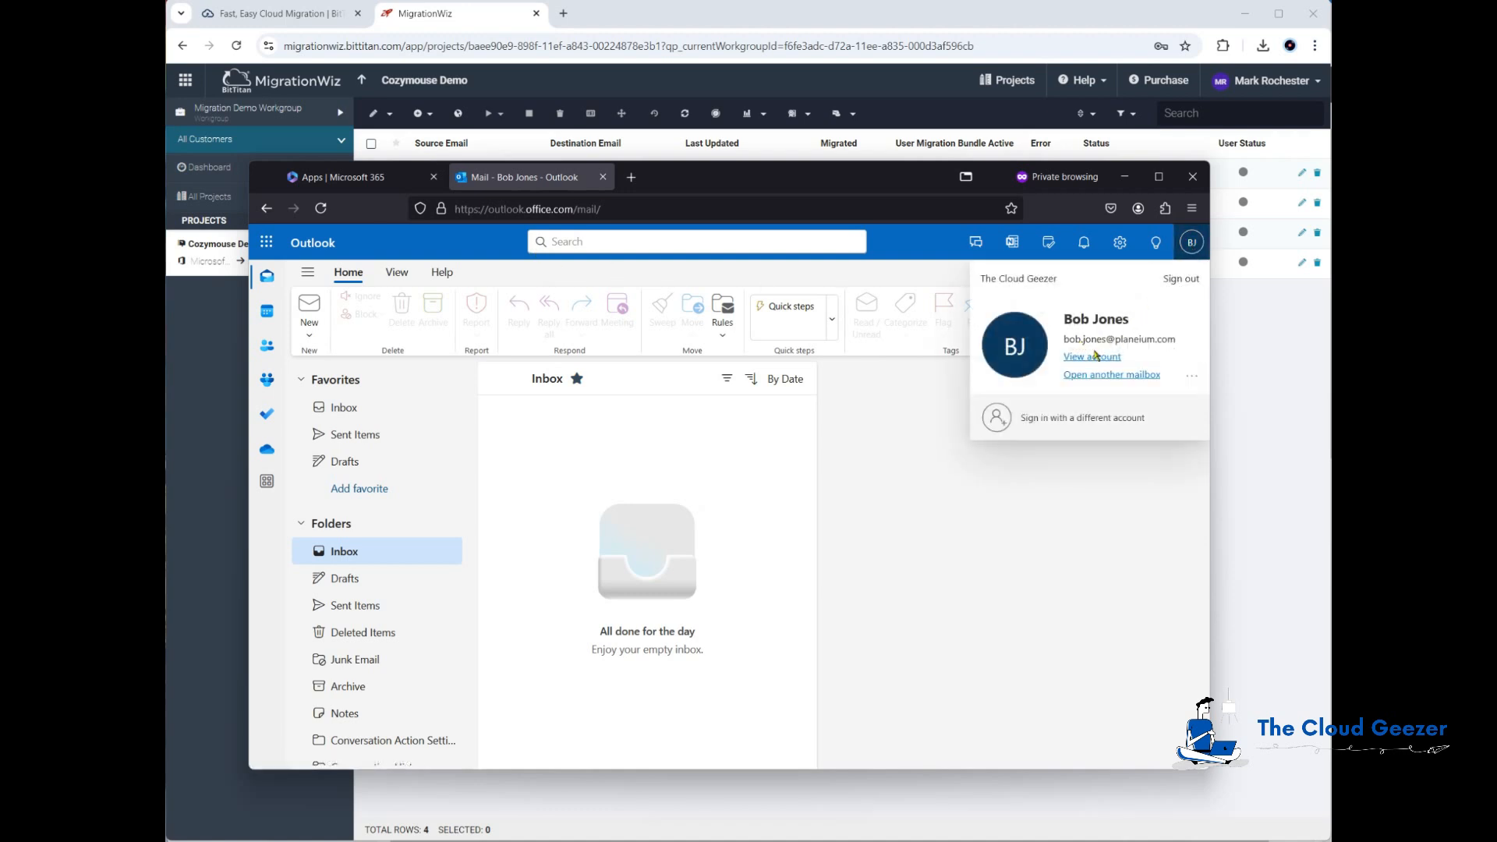
pyautogui.click(918, 485)
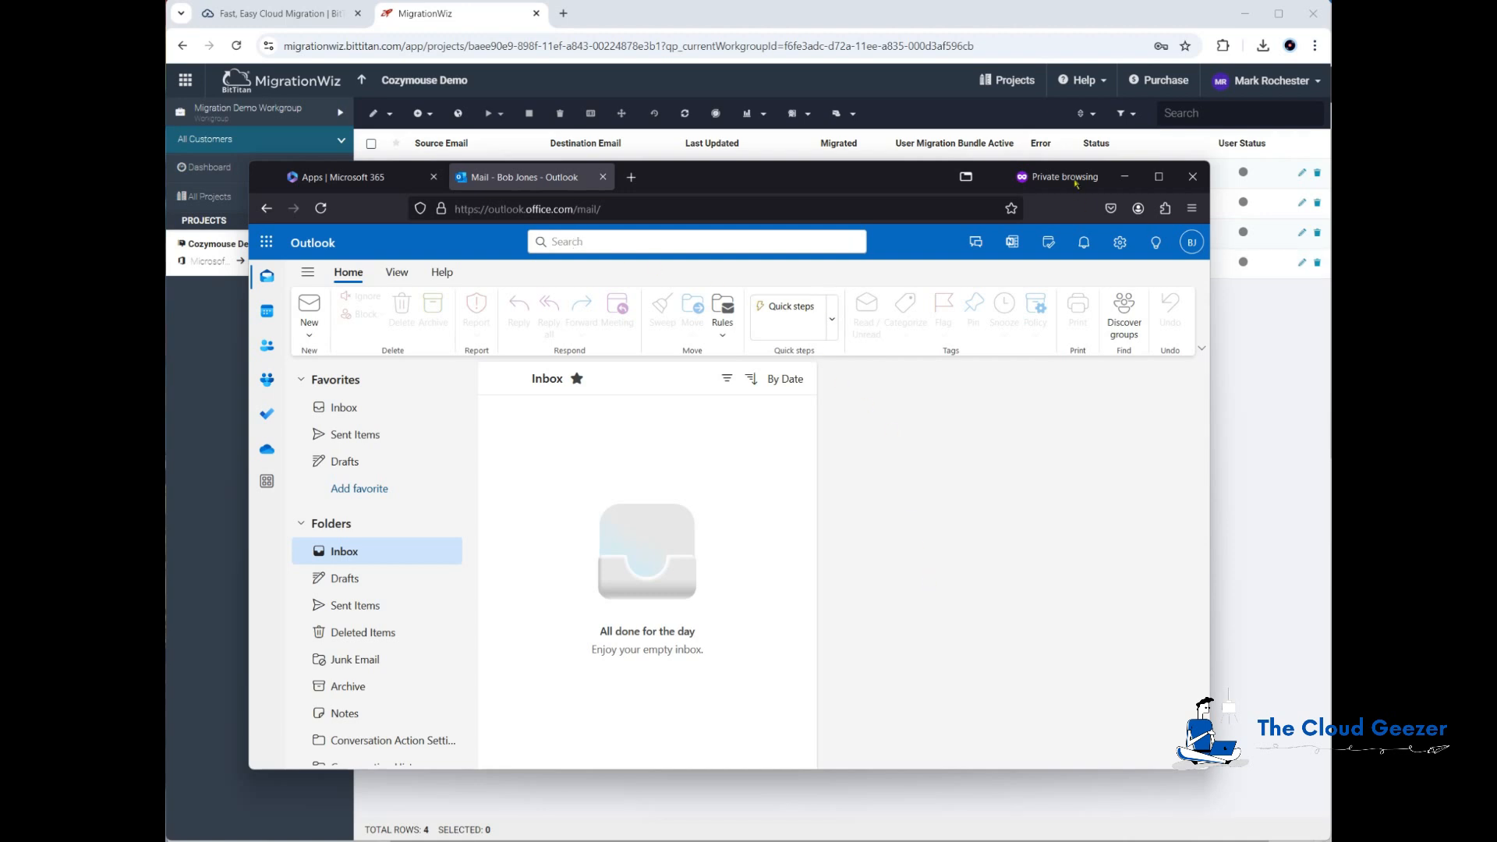
pyautogui.click(1124, 177)
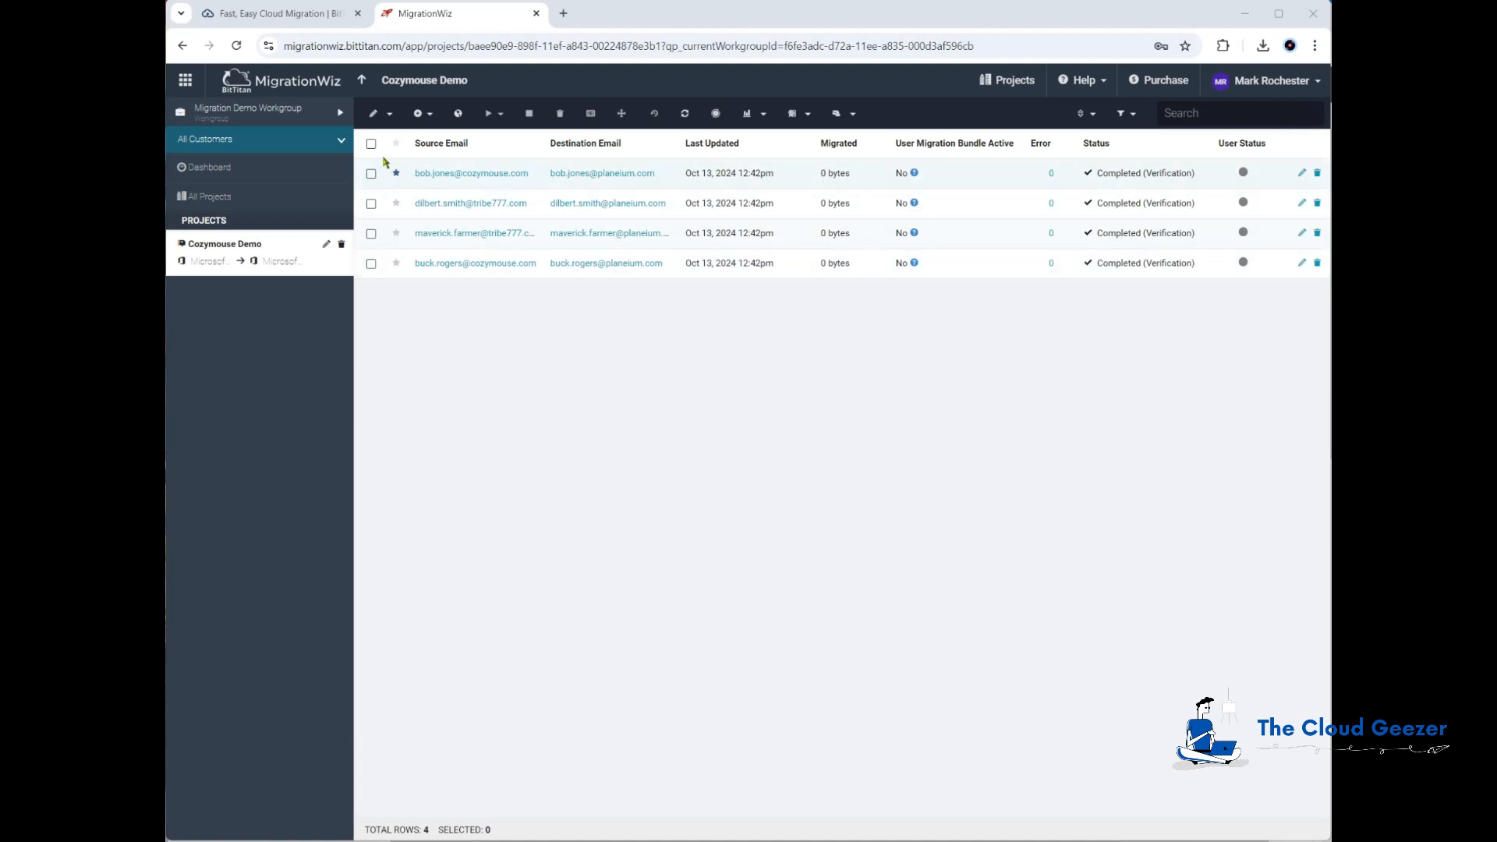
# Step: Try to apply User Migration Bundle licenses to all four mailbox items, then cancel
pyautogui.click(371, 143)
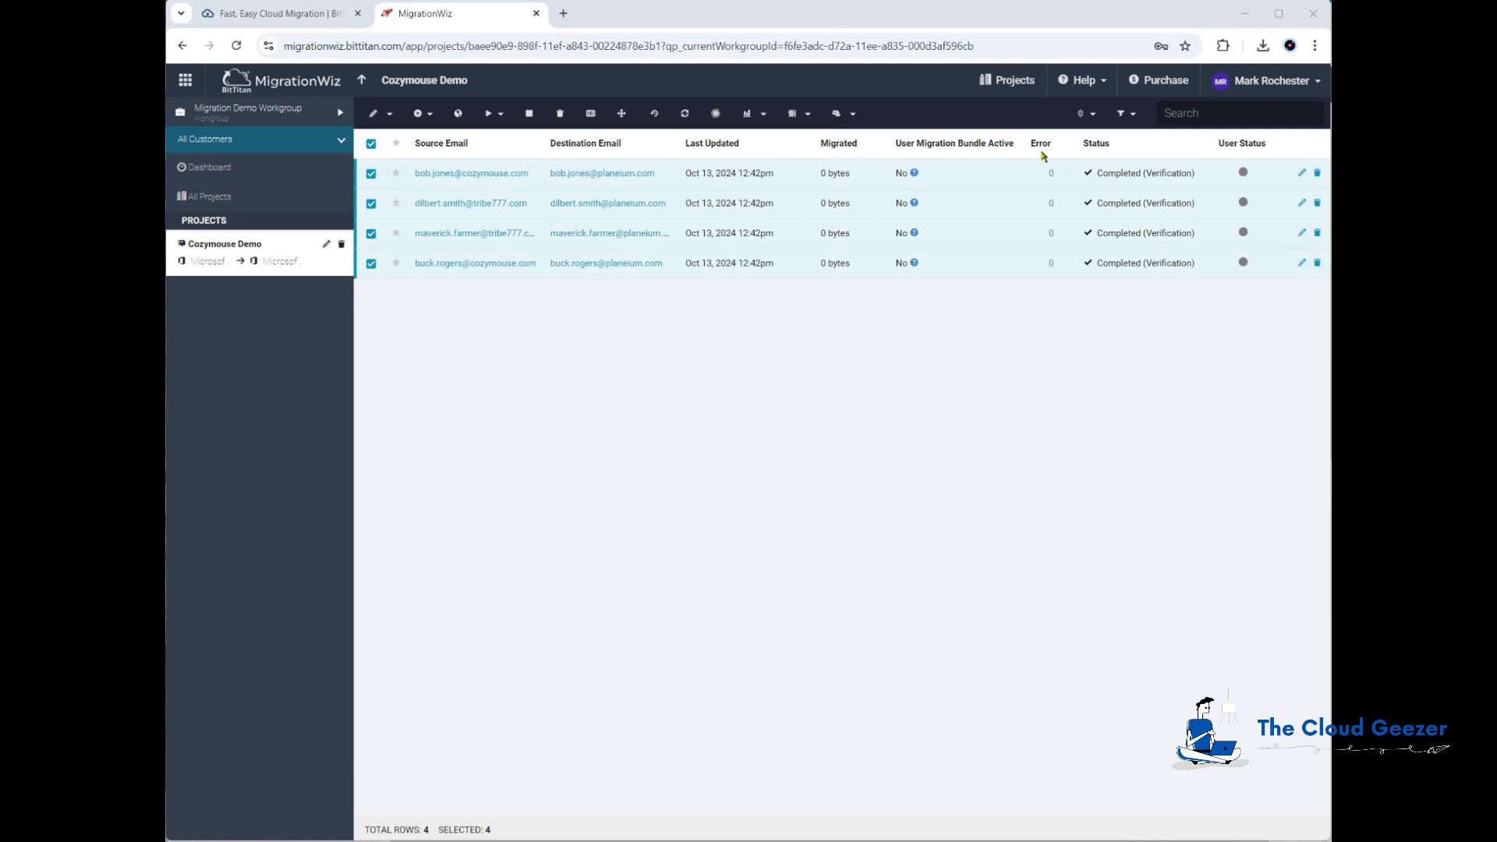
pyautogui.click(808, 114)
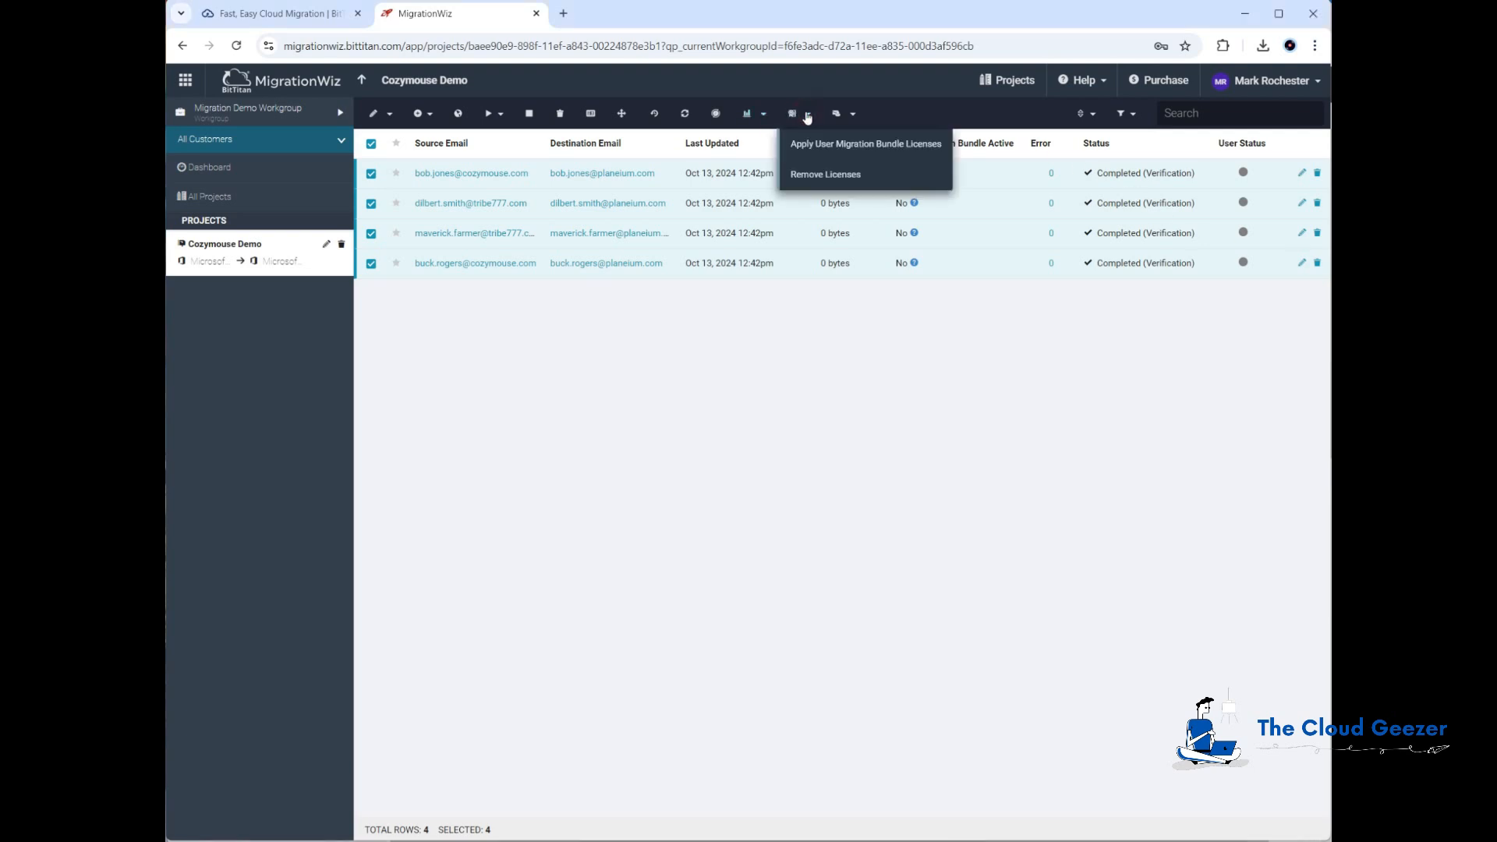
pyautogui.click(847, 148)
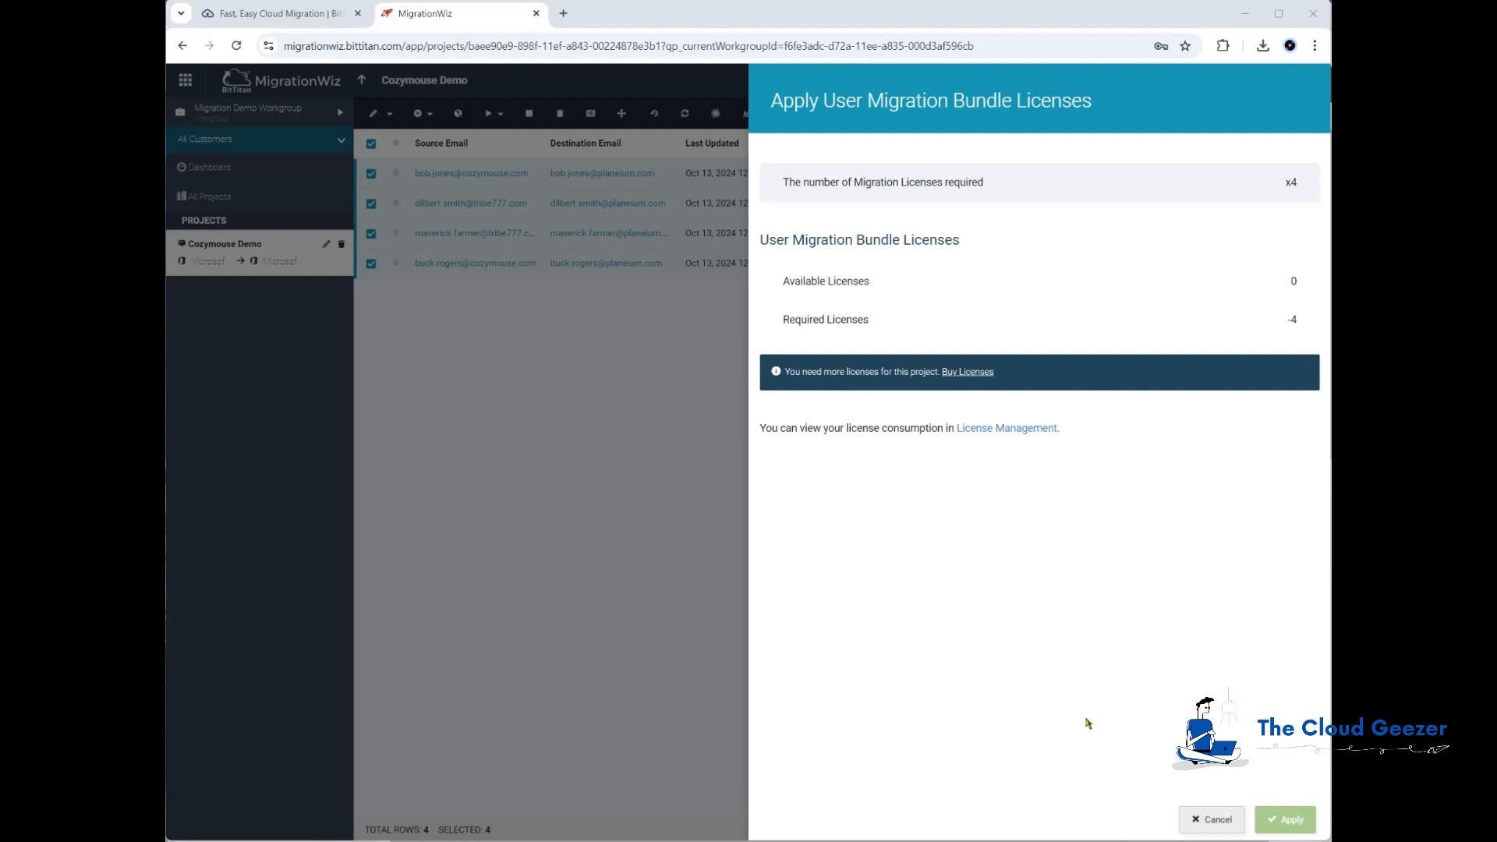
pyautogui.click(1211, 819)
# Step: Open the account's Licenses page and switch to Marks Workgroup to view its licenses
pyautogui.click(1267, 86)
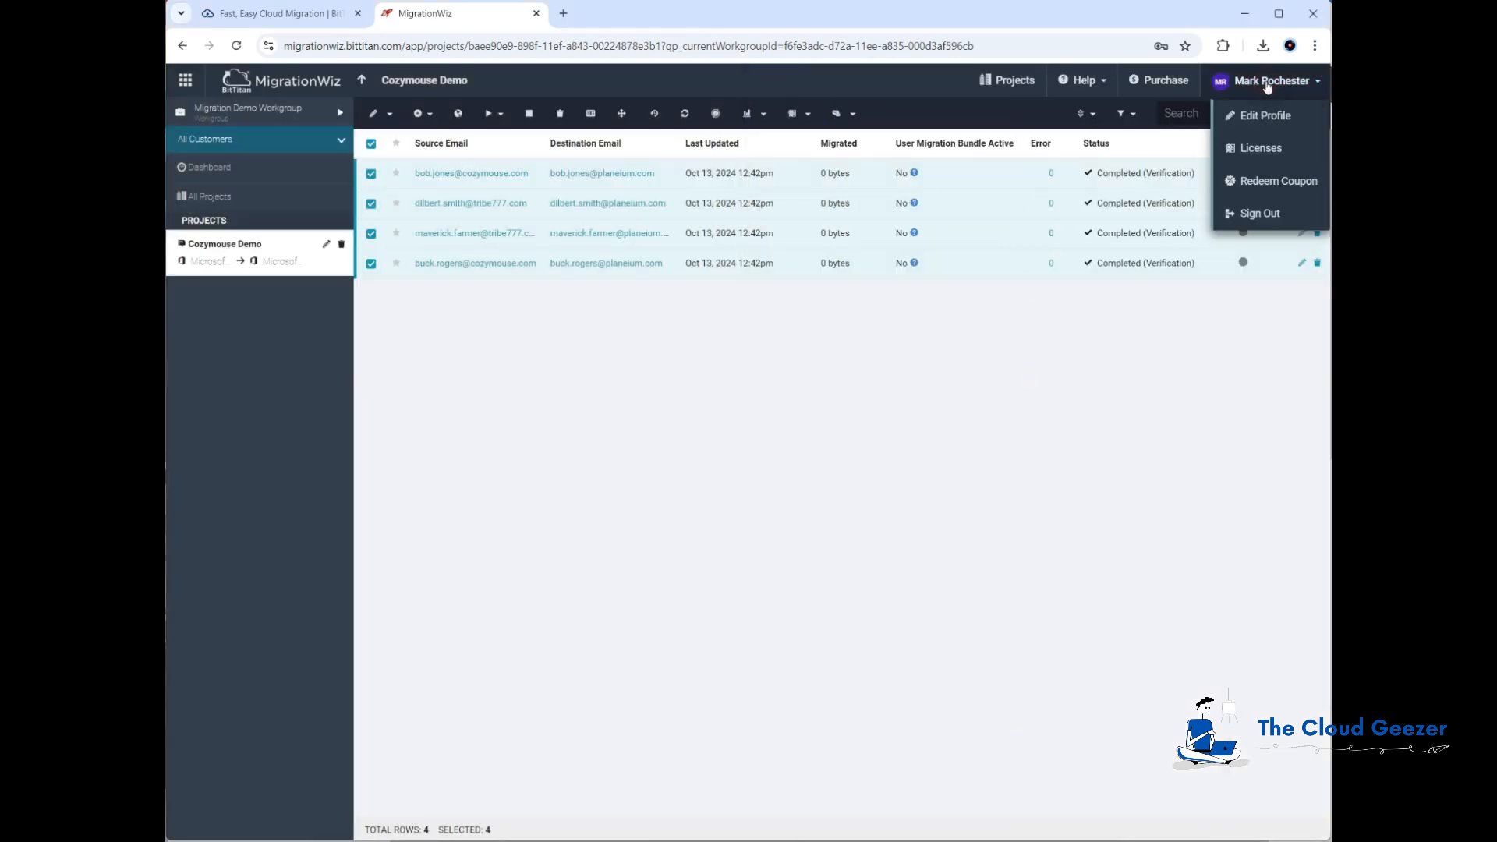
pyautogui.click(1260, 150)
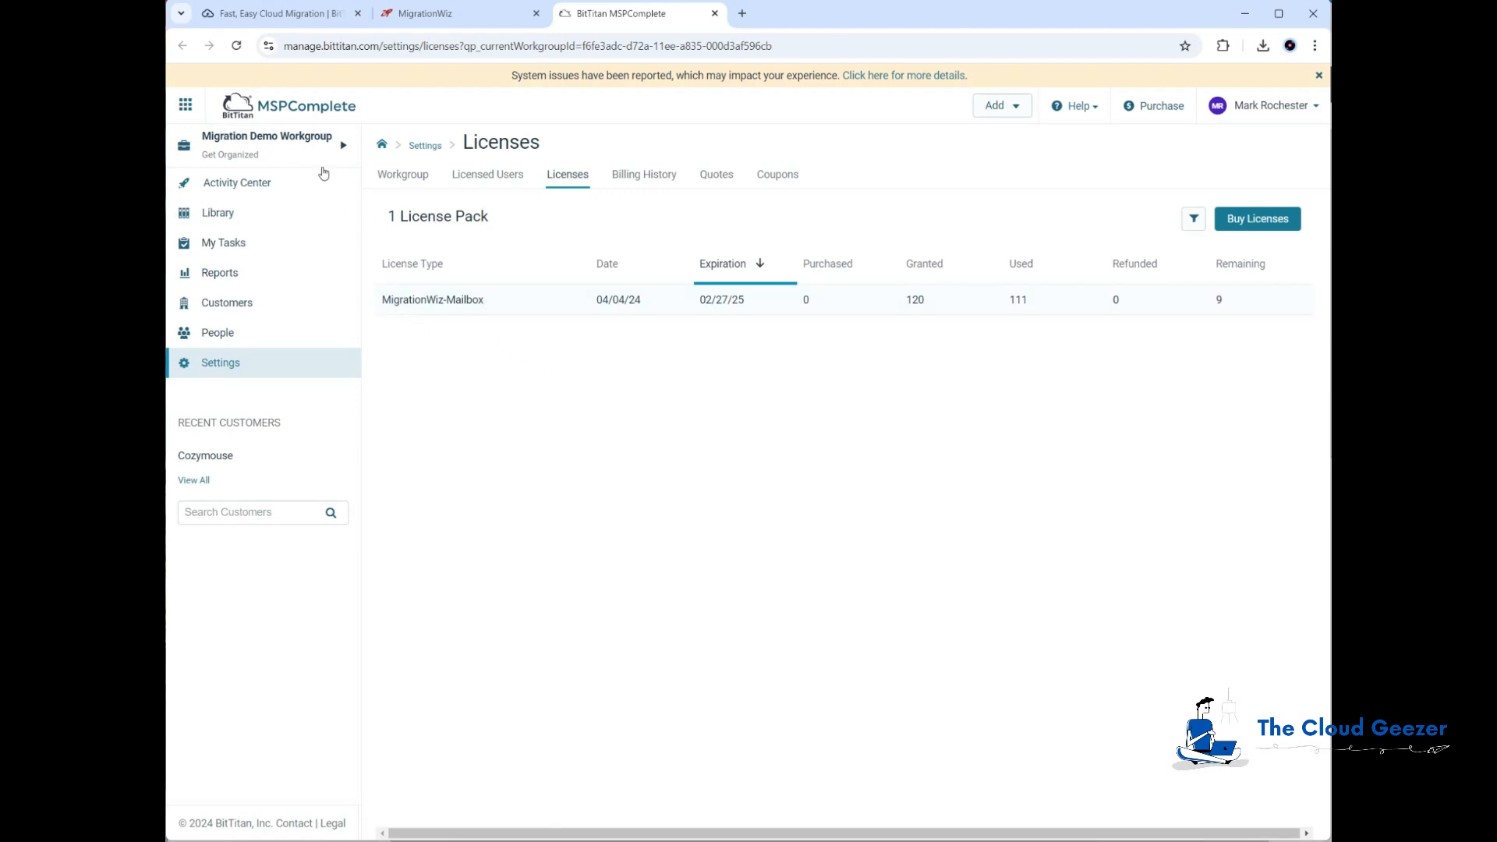
pyautogui.click(298, 148)
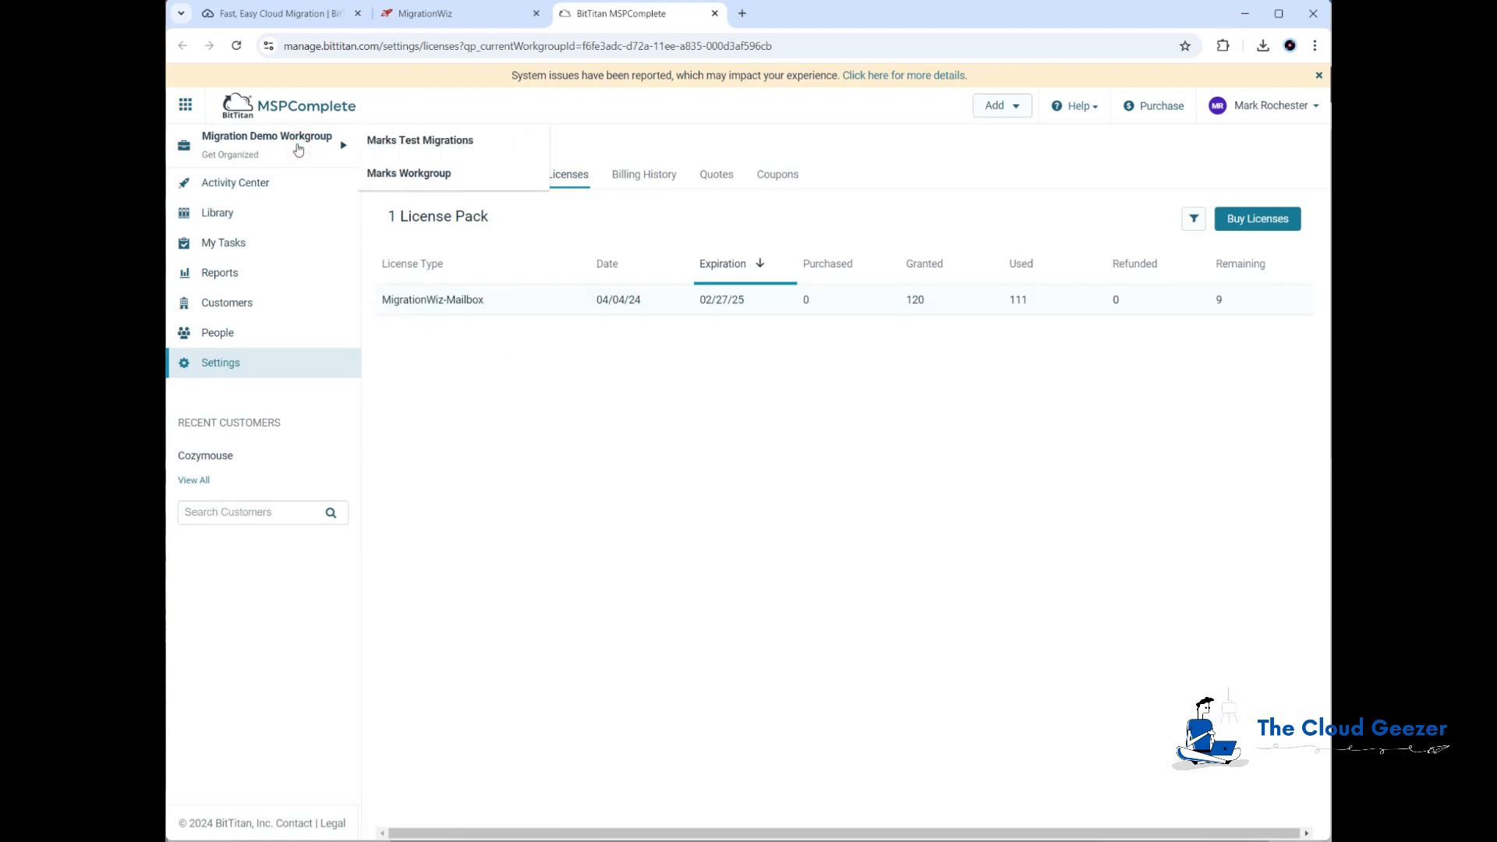
pyautogui.click(425, 172)
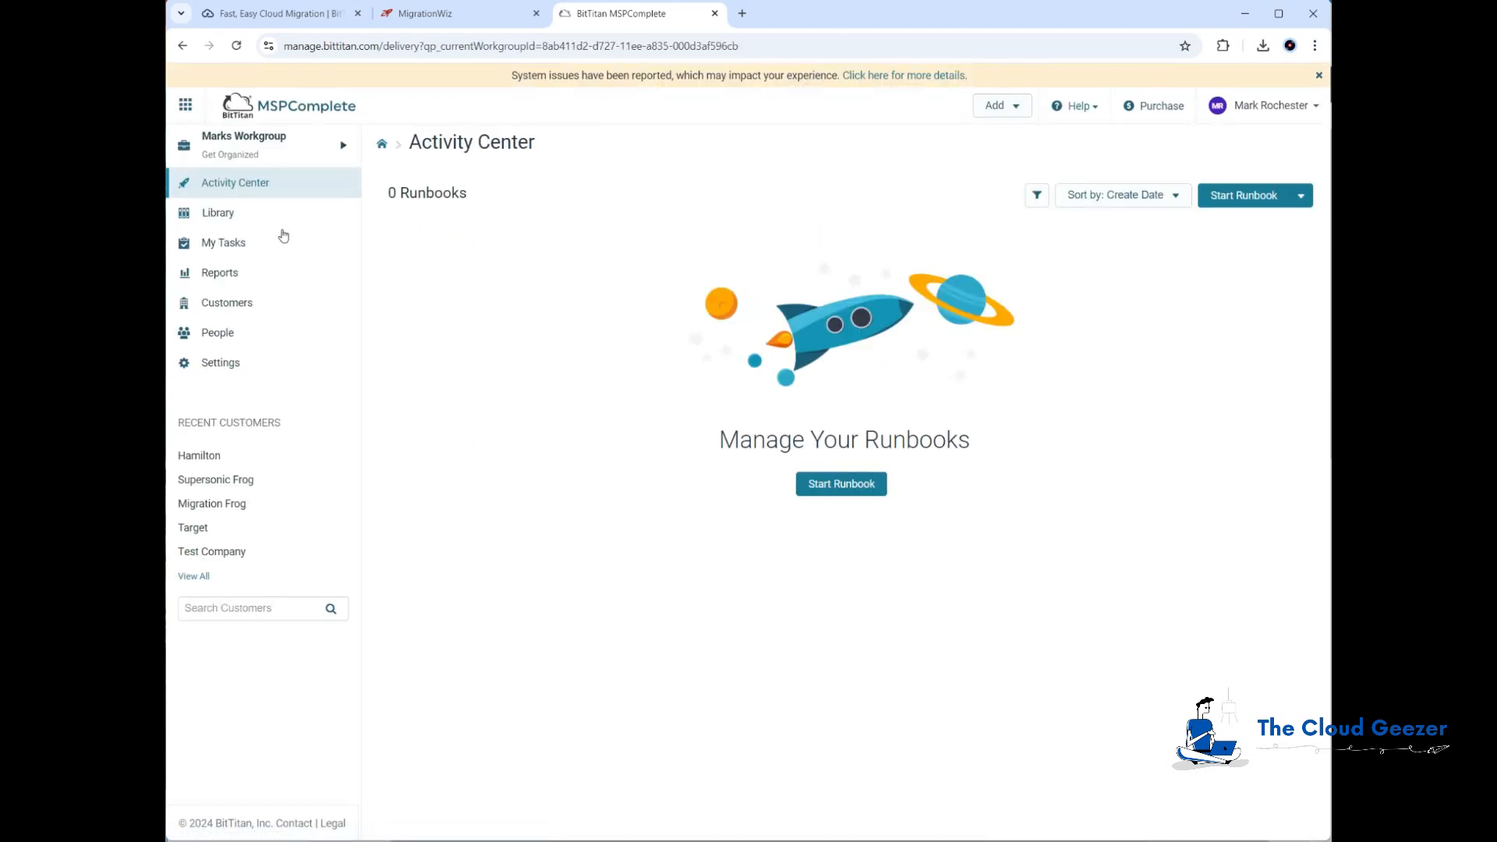
pyautogui.click(1248, 106)
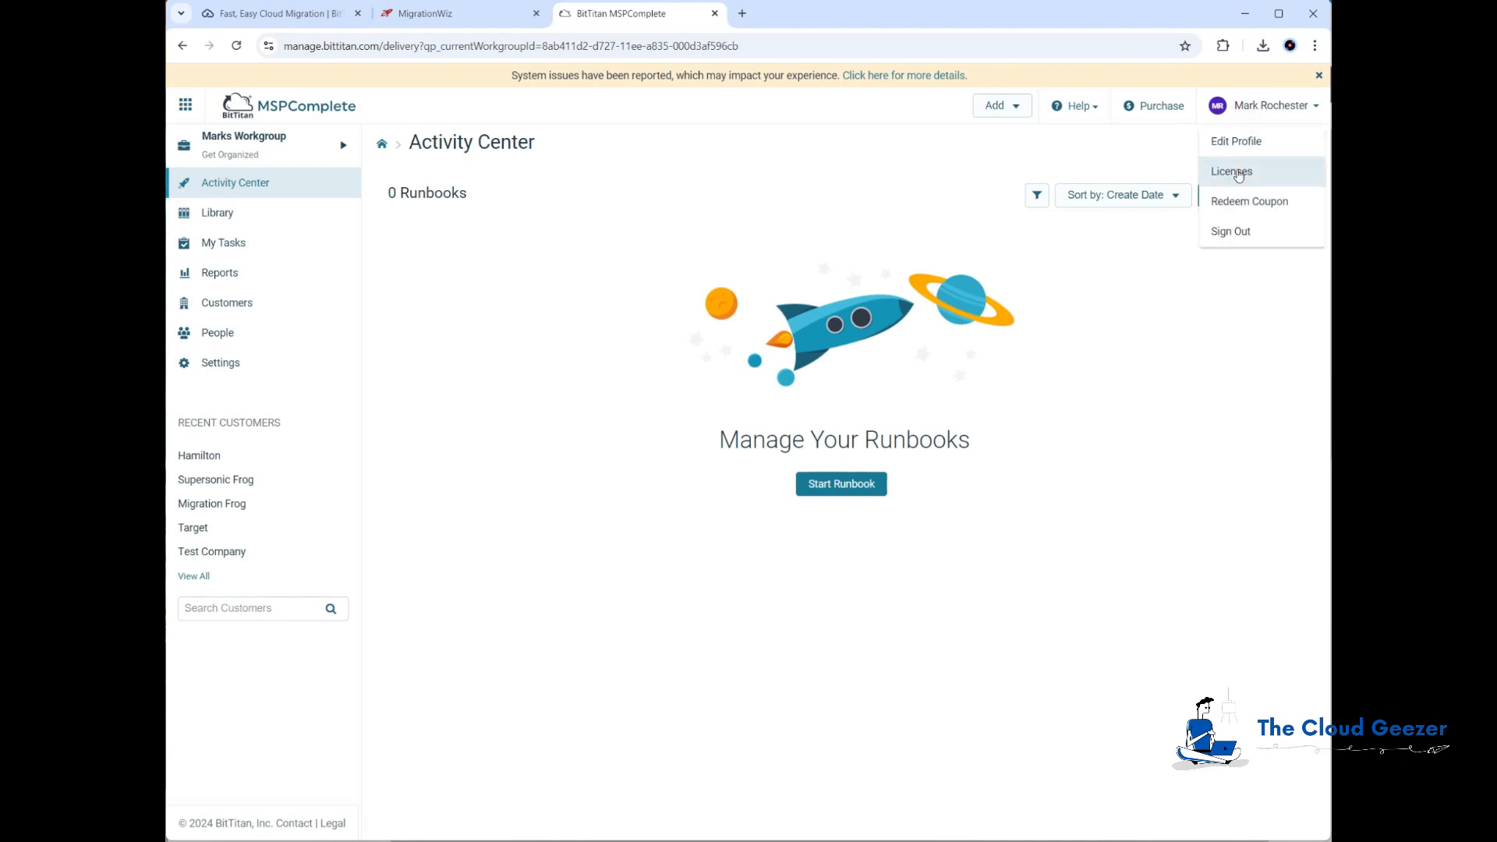
pyautogui.click(1232, 171)
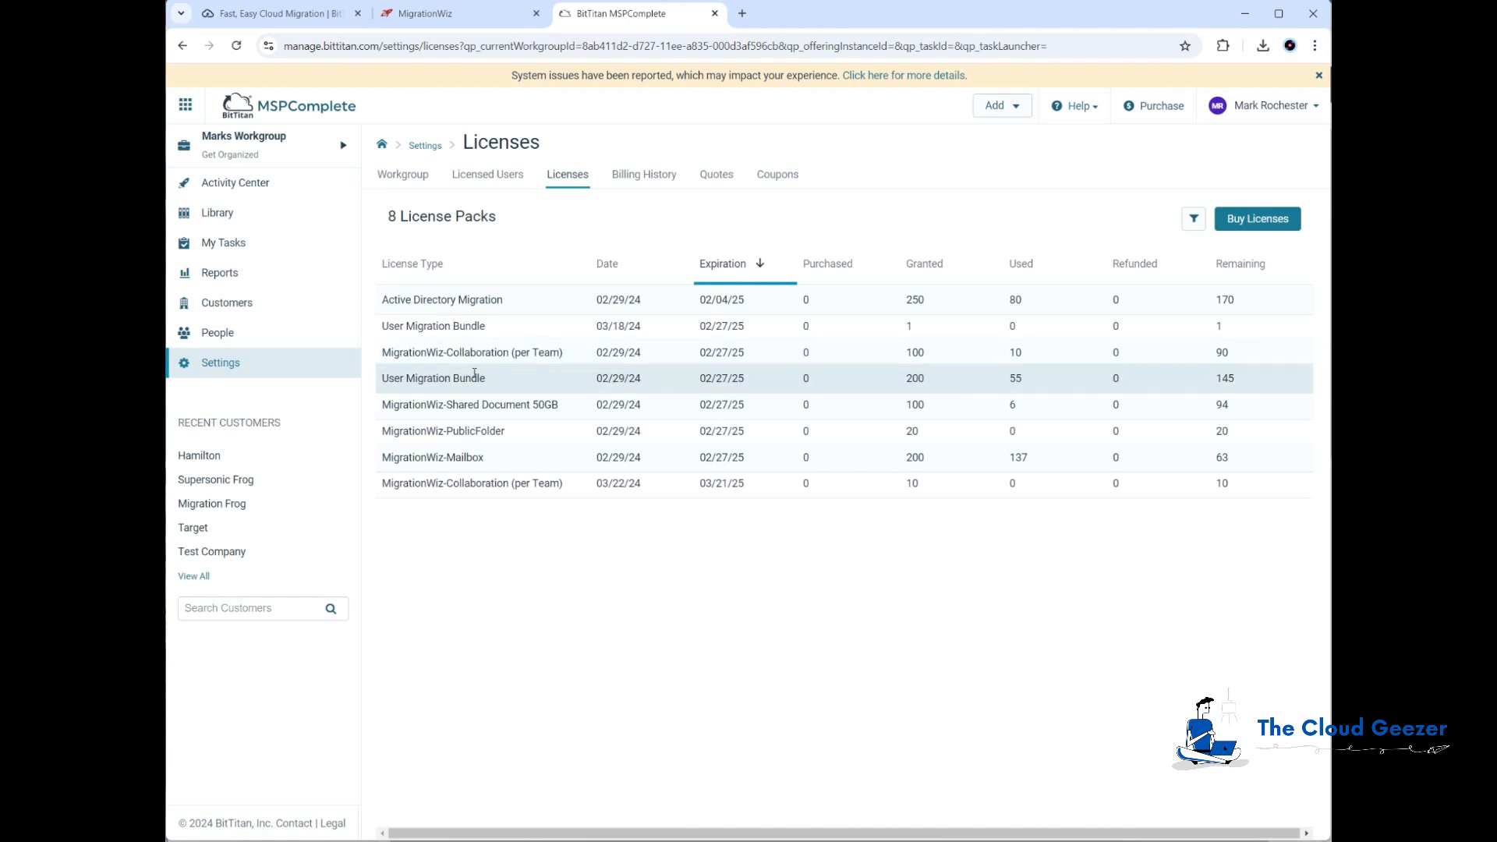
# Step: Generate a coupon named "Cozymouse Demo" containing 10 of the User Migration Bundle licenses
pyautogui.click(782, 179)
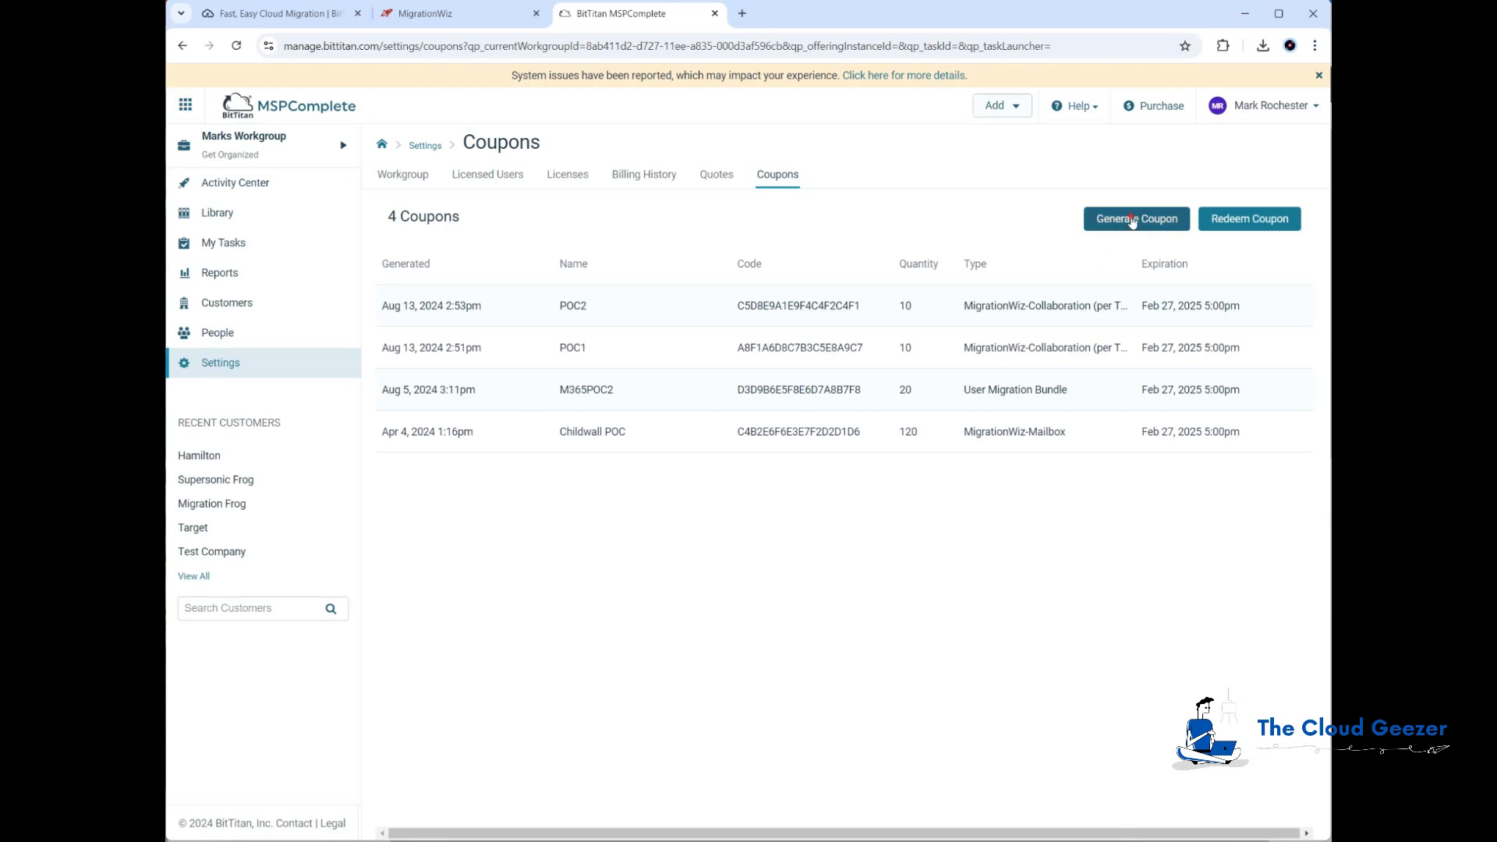
pyautogui.click(1127, 222)
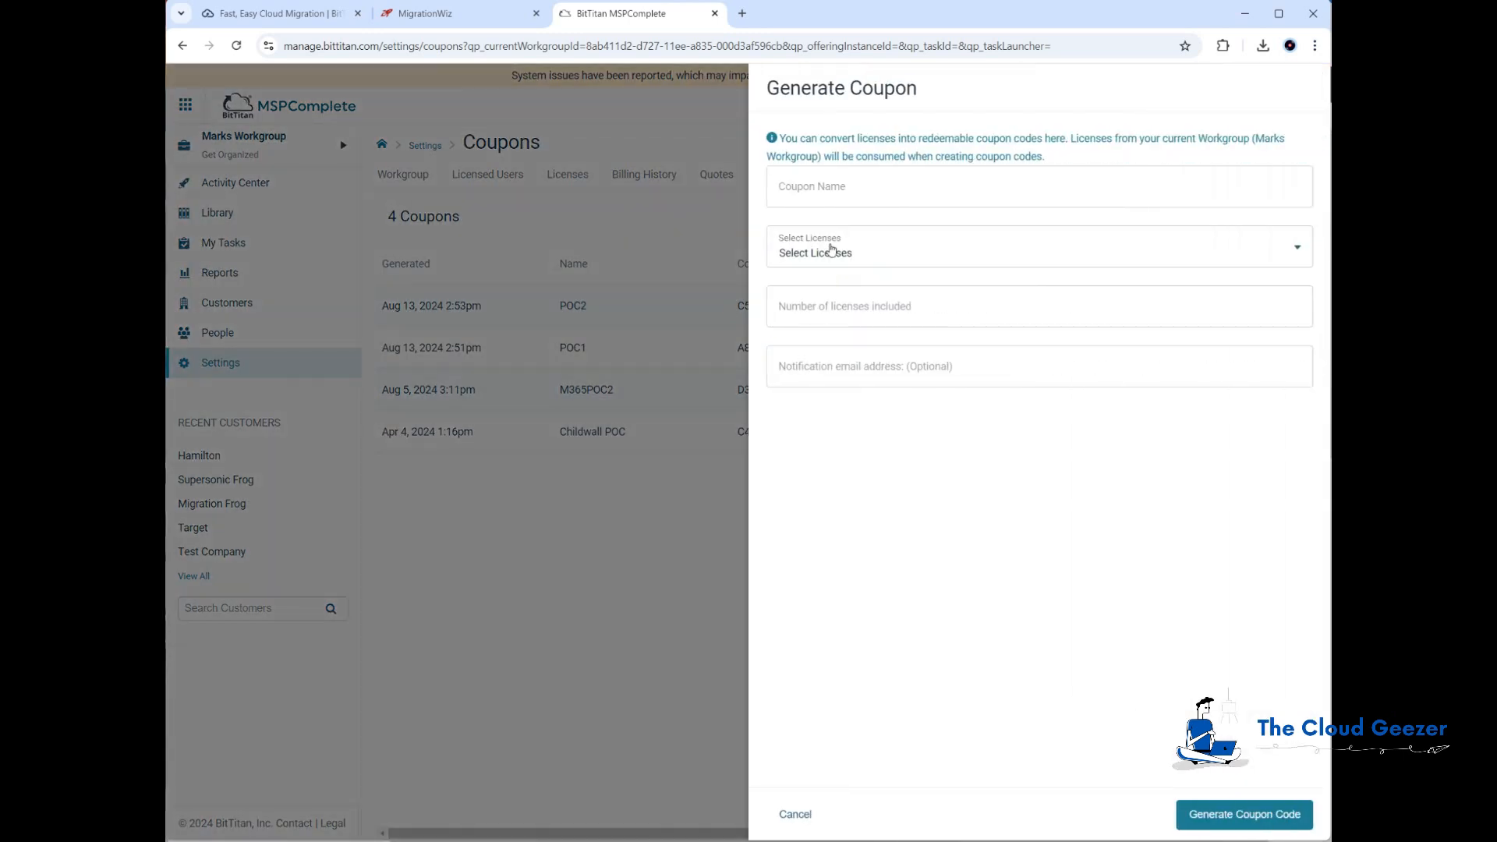
pyautogui.click(824, 189)
pyautogui.write('Cozymouse D')
pyautogui.press('BackSpace')
pyautogui.write('Demo')
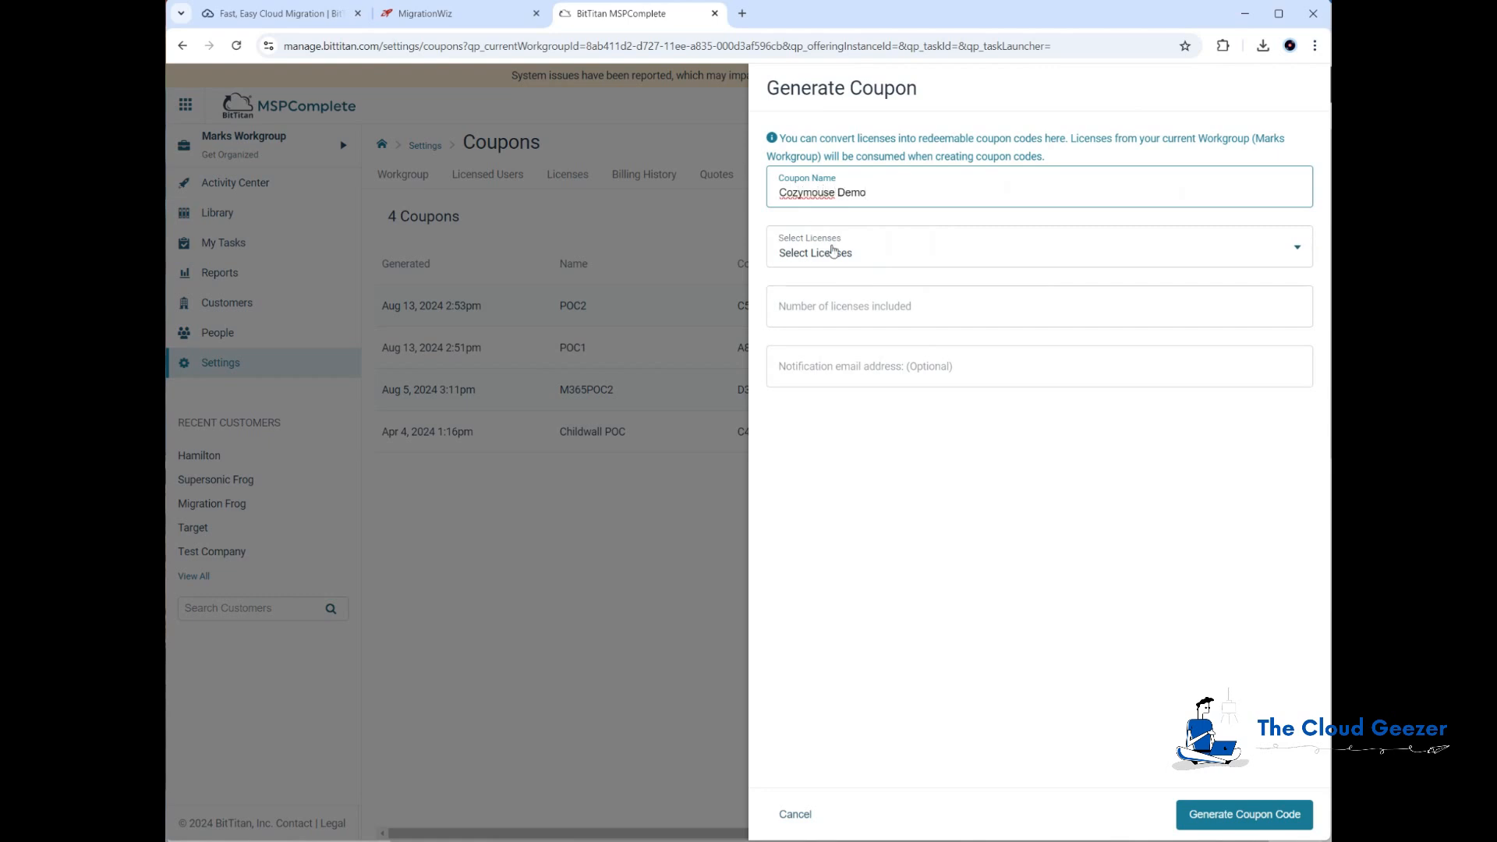
pyautogui.click(833, 250)
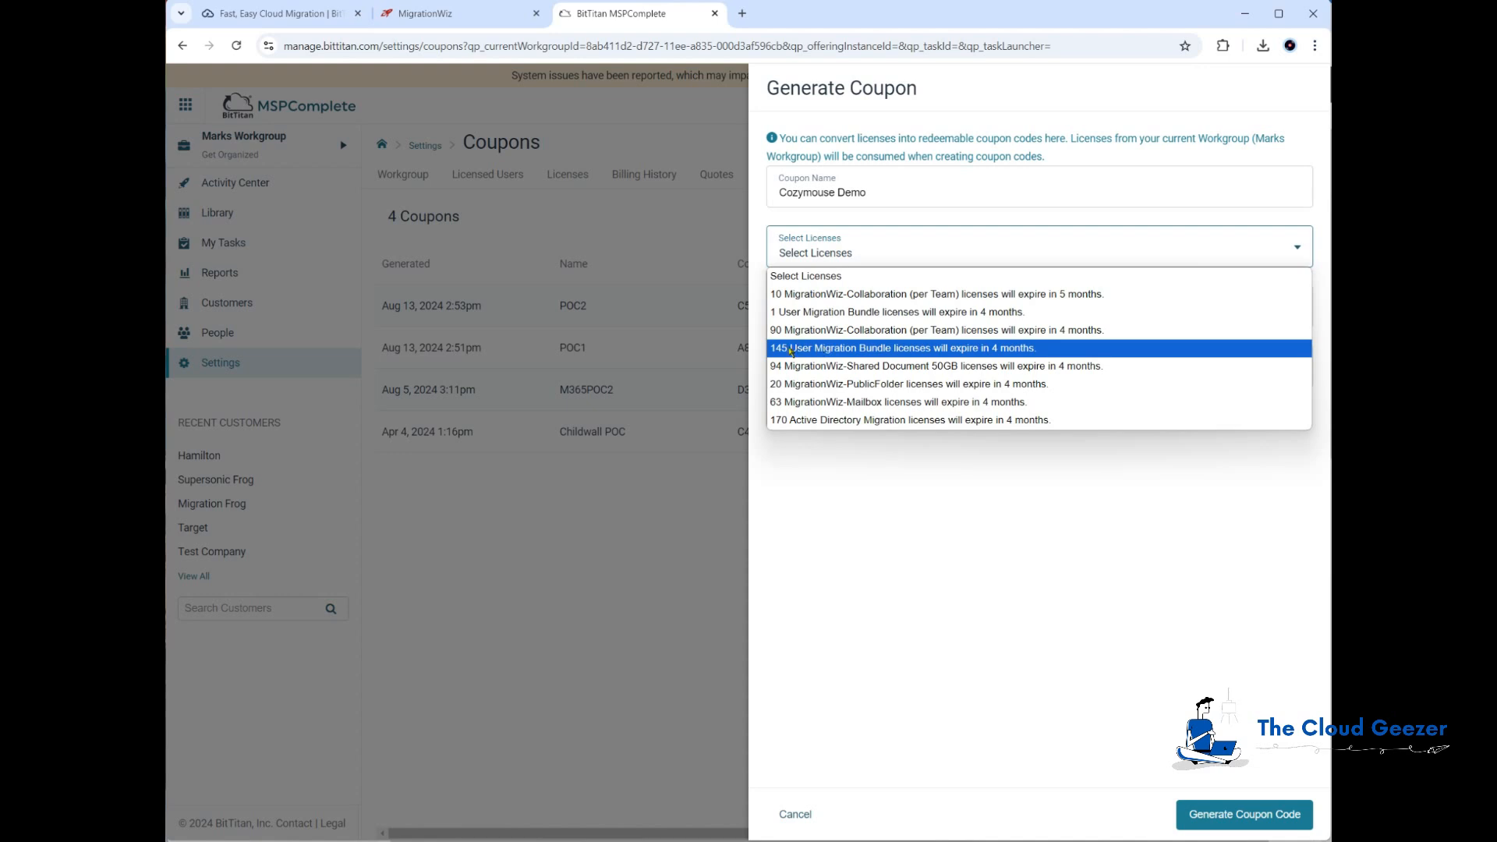
pyautogui.click(789, 347)
pyautogui.click(833, 308)
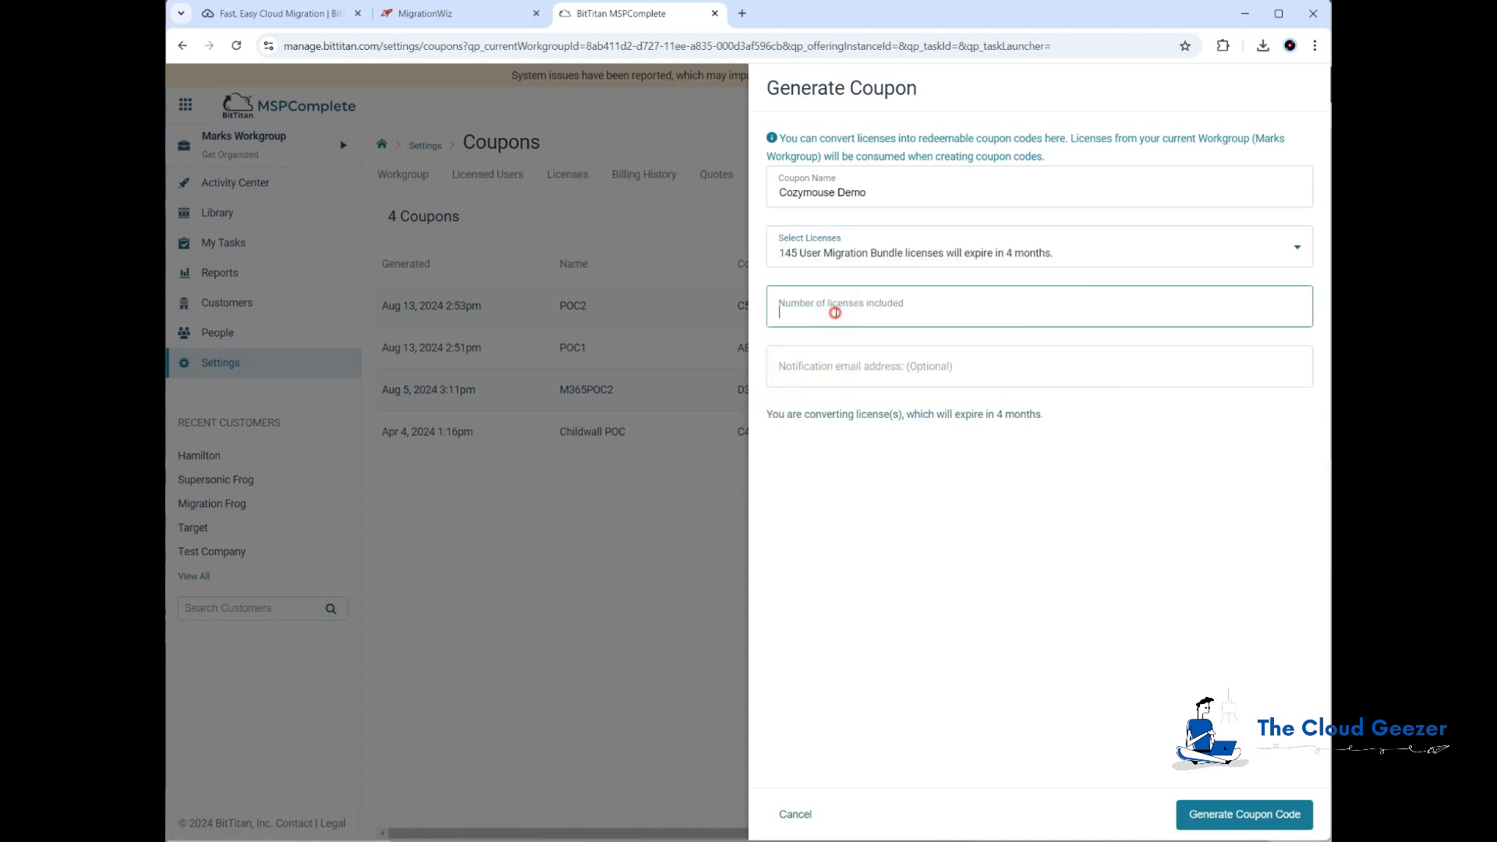
pyautogui.write('10')
pyautogui.click(832, 350)
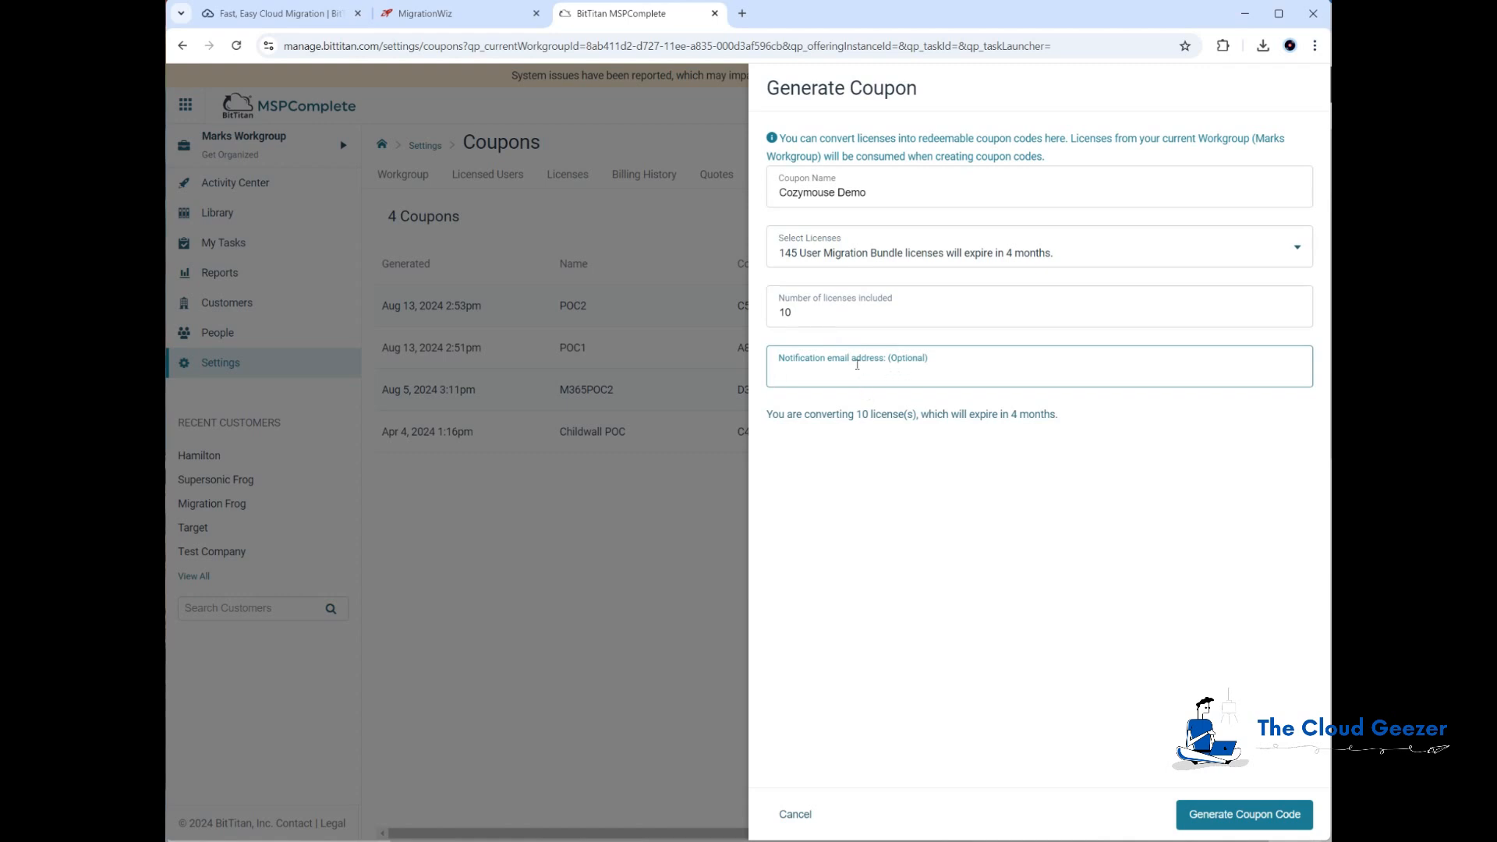
pyautogui.click(1232, 814)
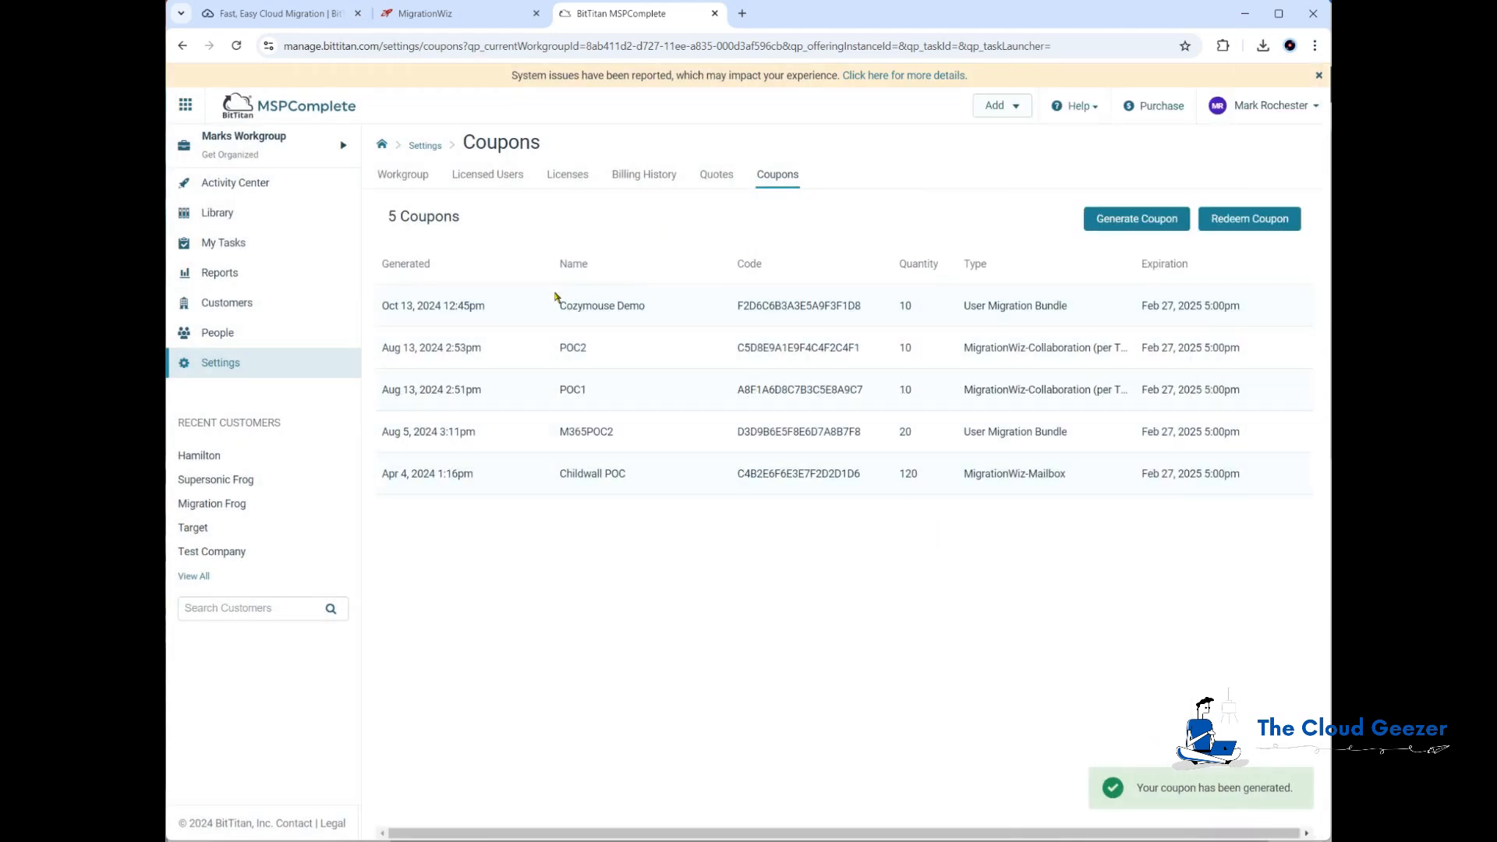
# Step: Copy the new coupon's code and switch to the Migration Demo Workgroup
pyautogui.moveTo(738, 306); pyautogui.dragTo(860, 306)
pyautogui.hotkey('ctrl', 'c')
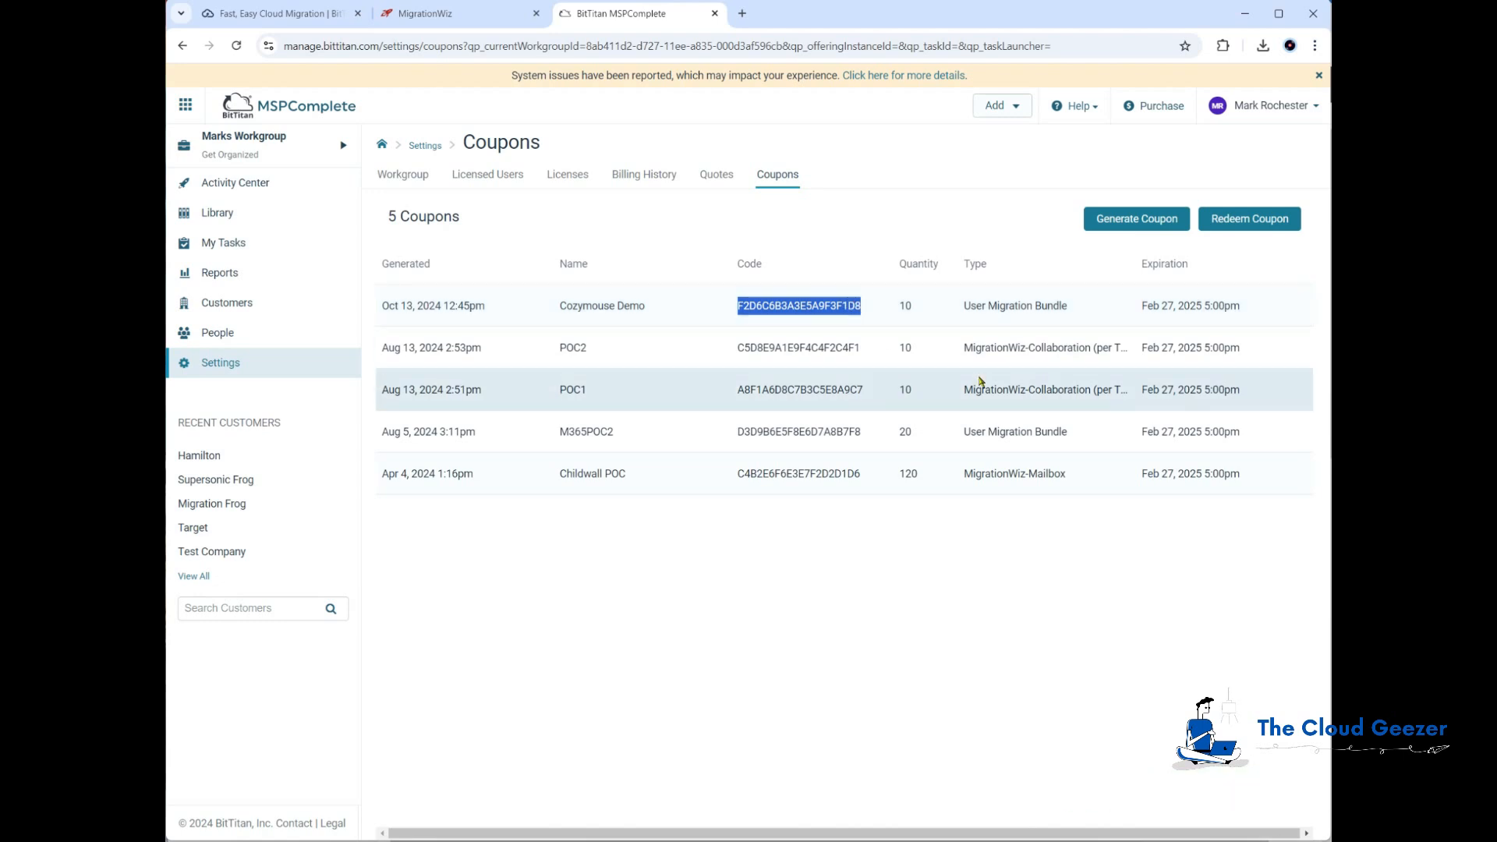
pyautogui.click(231, 137)
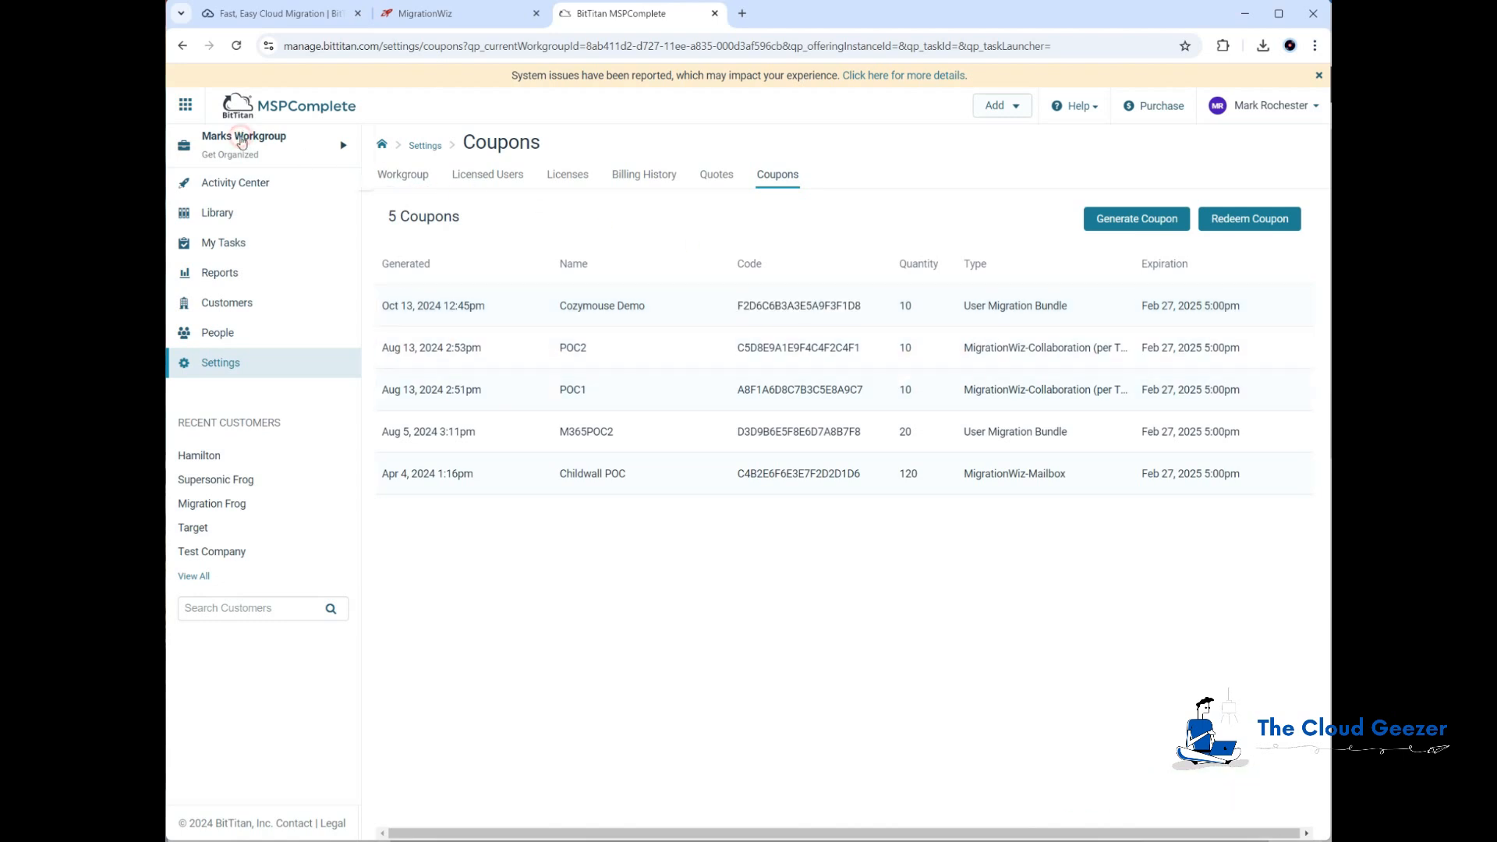
pyautogui.click(427, 172)
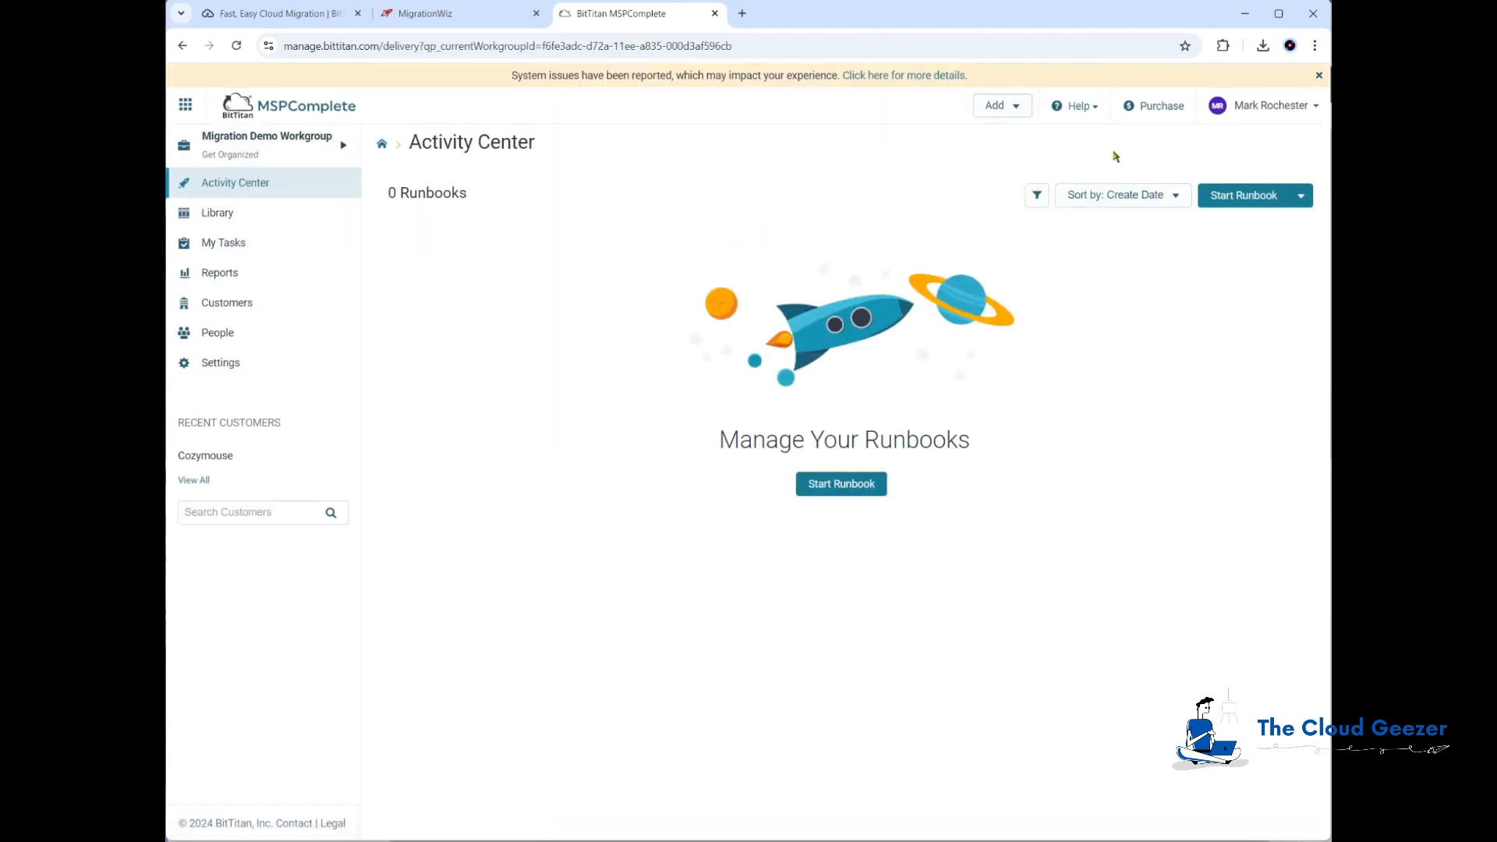
# Step: Redeem the copied coupon code on the workgroup's Coupons page and apply its licenses to Migration Demo Workgroup
pyautogui.click(1270, 107)
pyautogui.click(1236, 169)
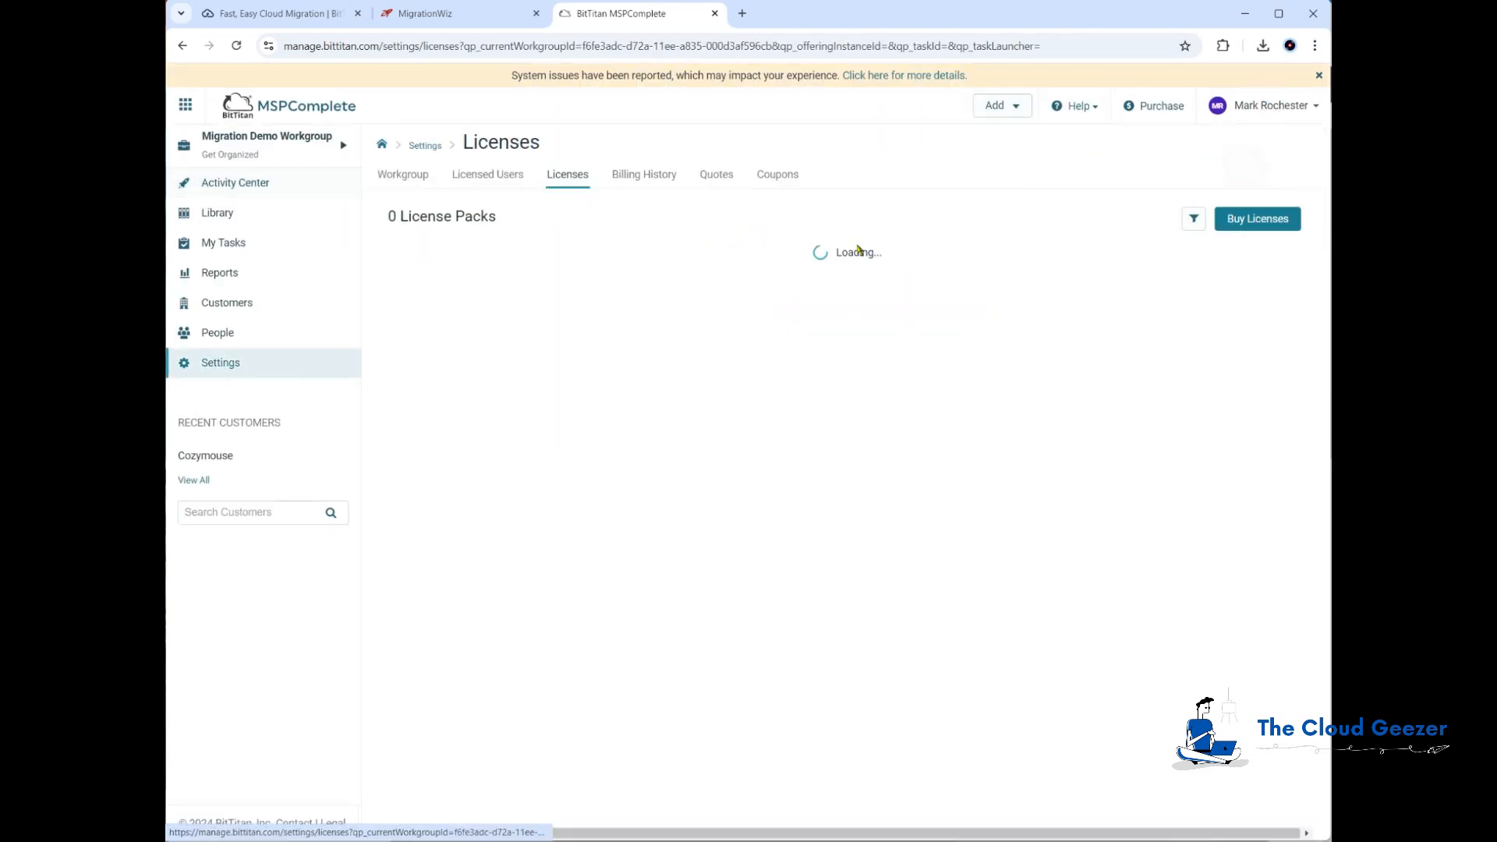
pyautogui.click(786, 176)
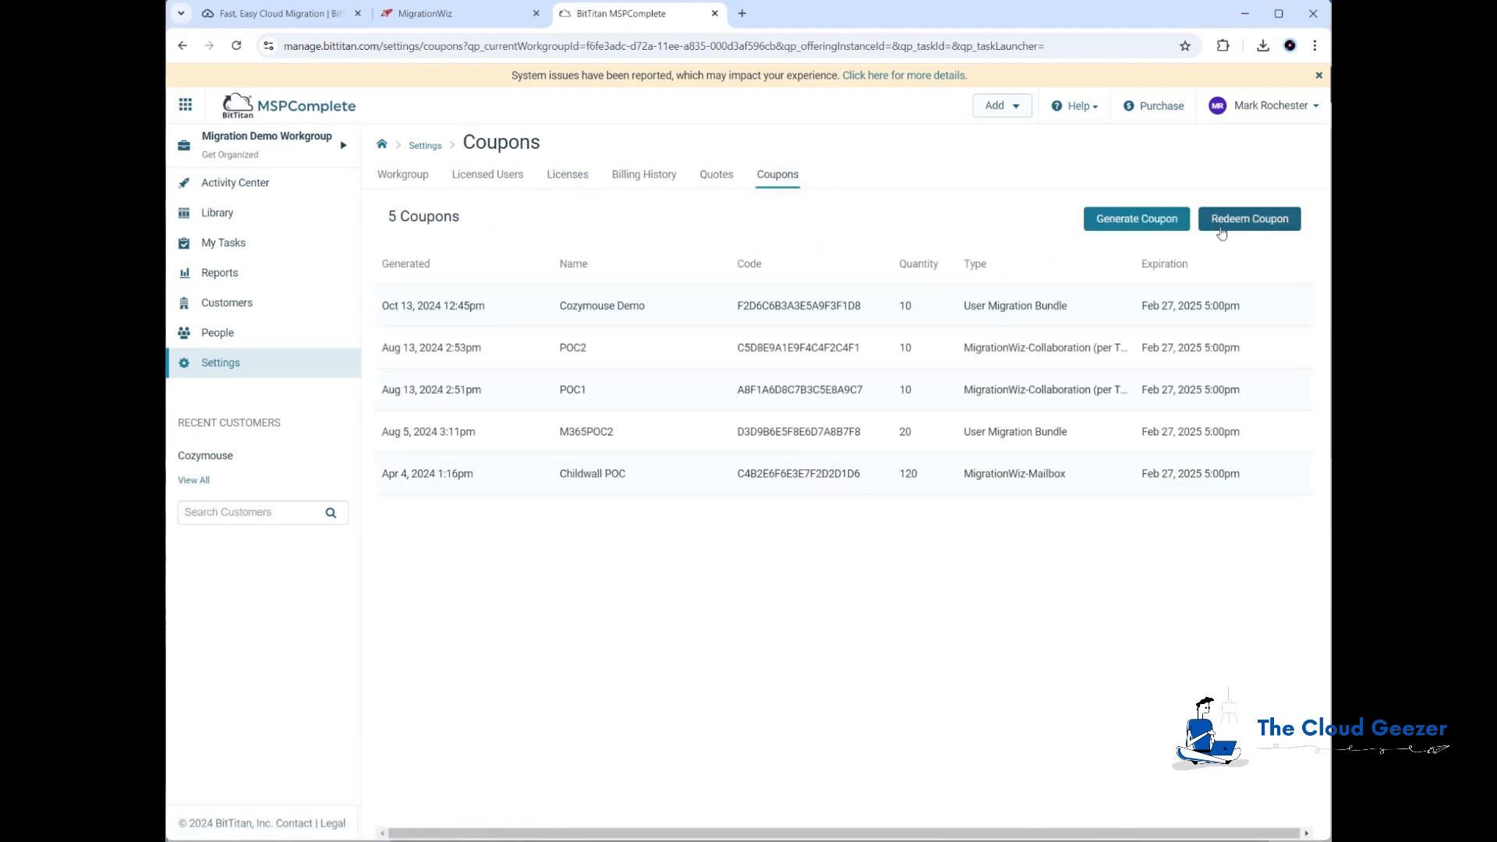
pyautogui.click(1245, 222)
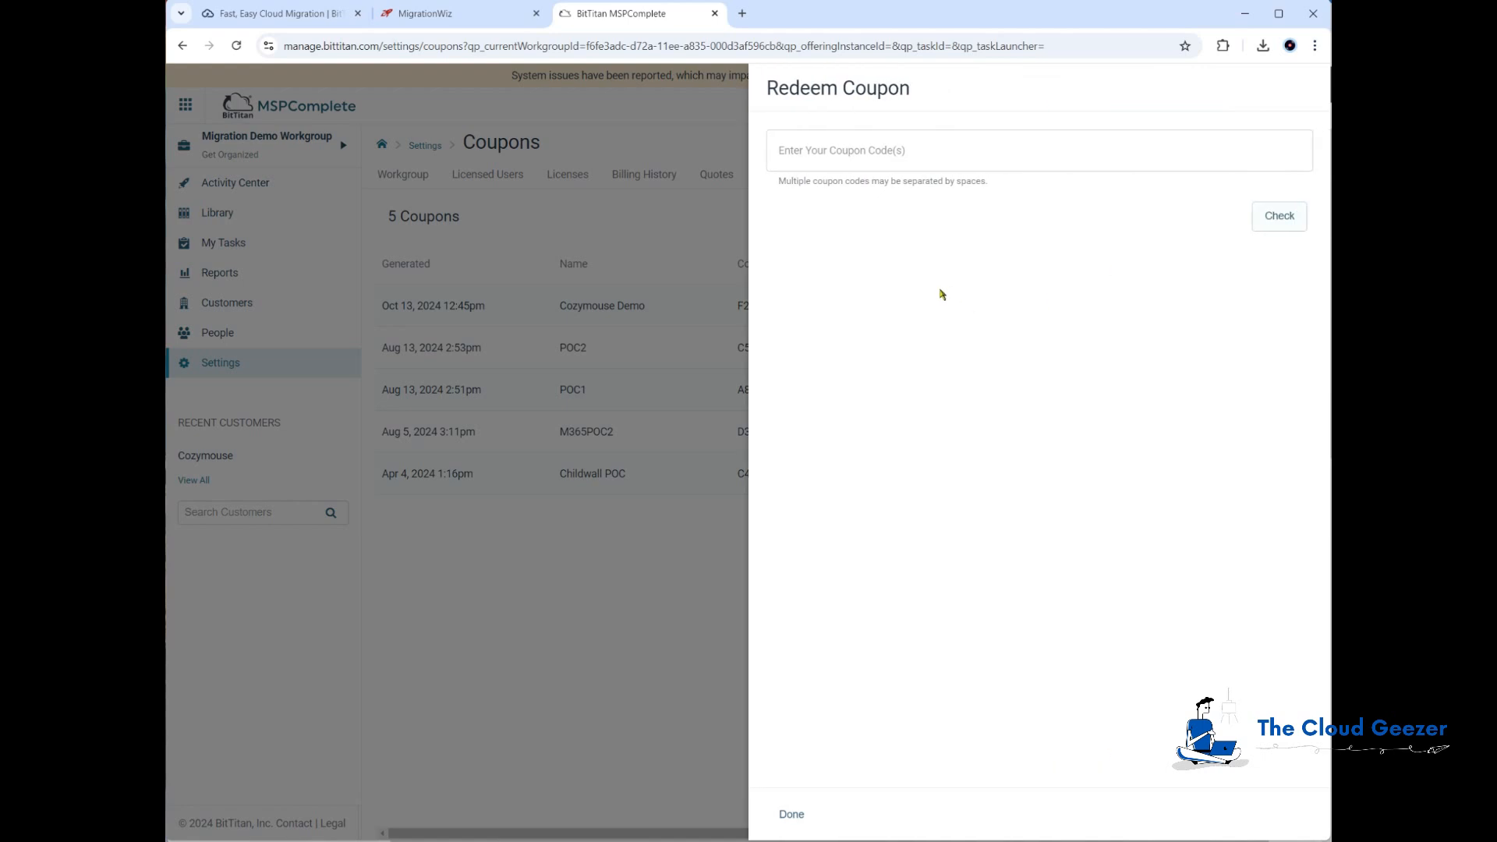
pyautogui.click(912, 155)
pyautogui.hotkey('ctrl', 'v')
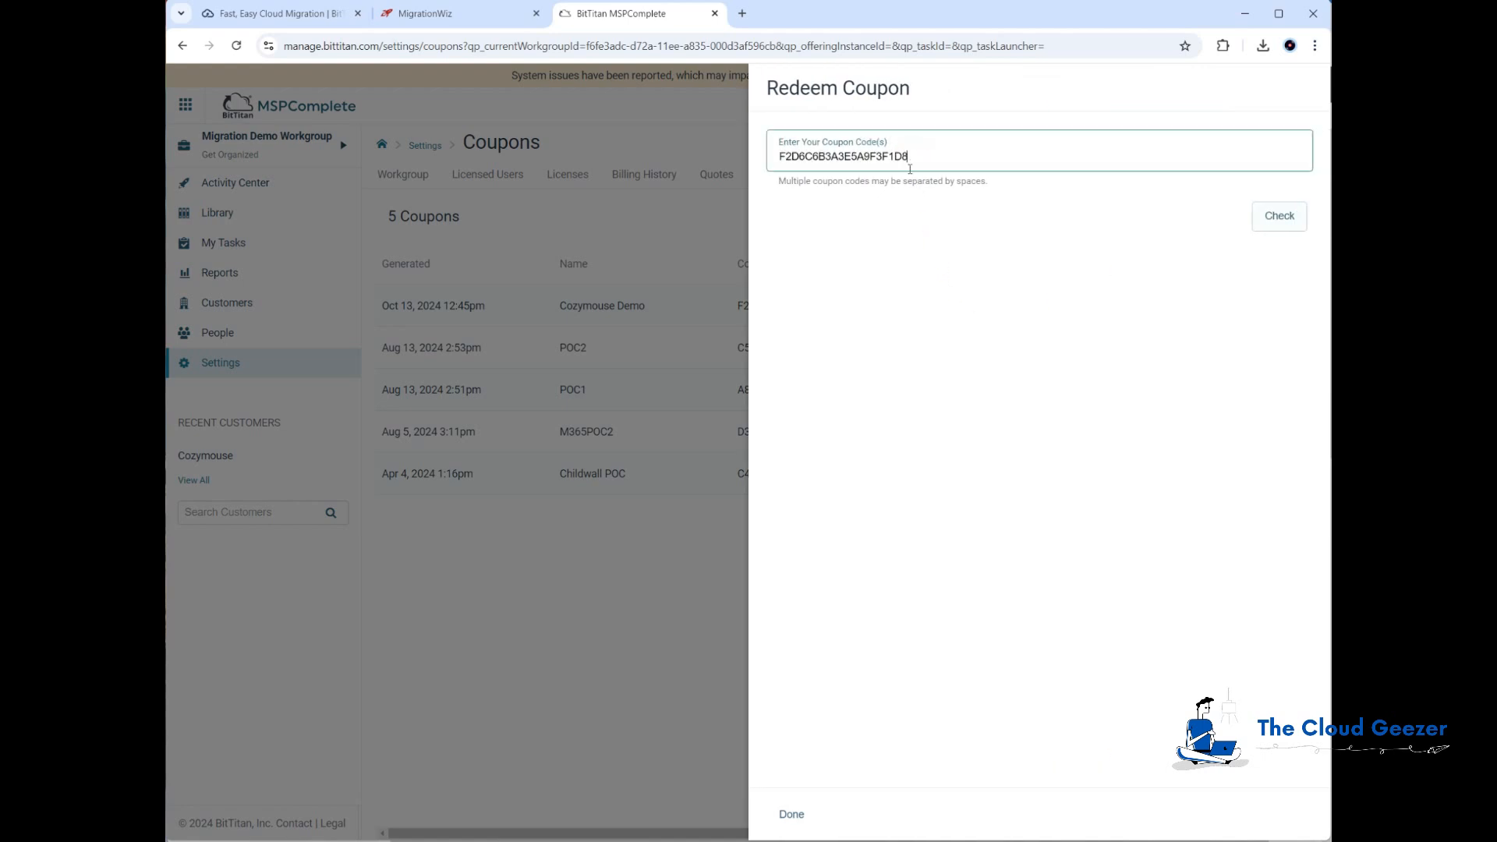
pyautogui.click(1276, 226)
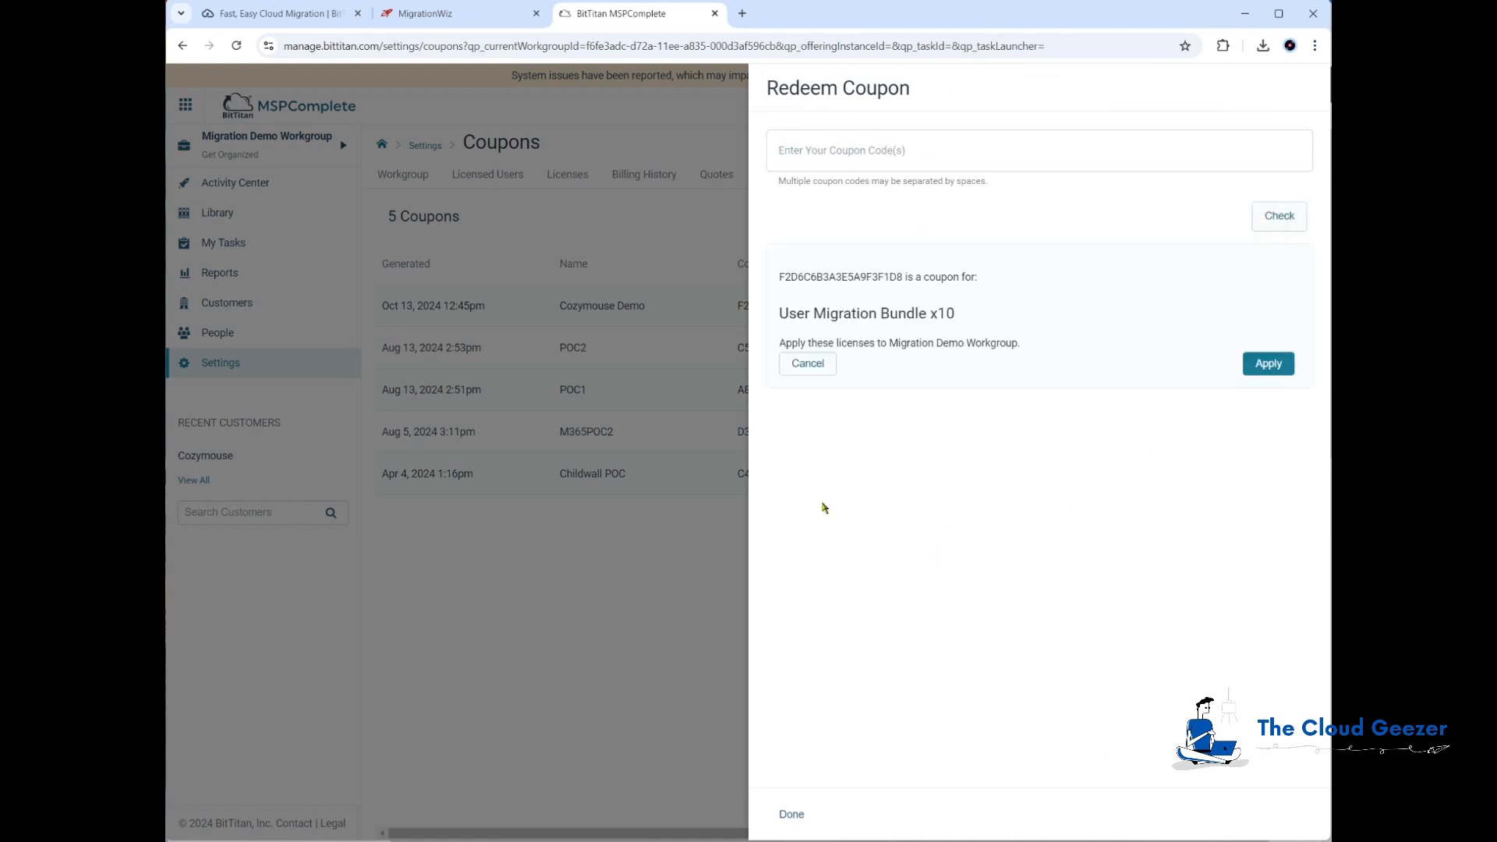
pyautogui.click(1253, 363)
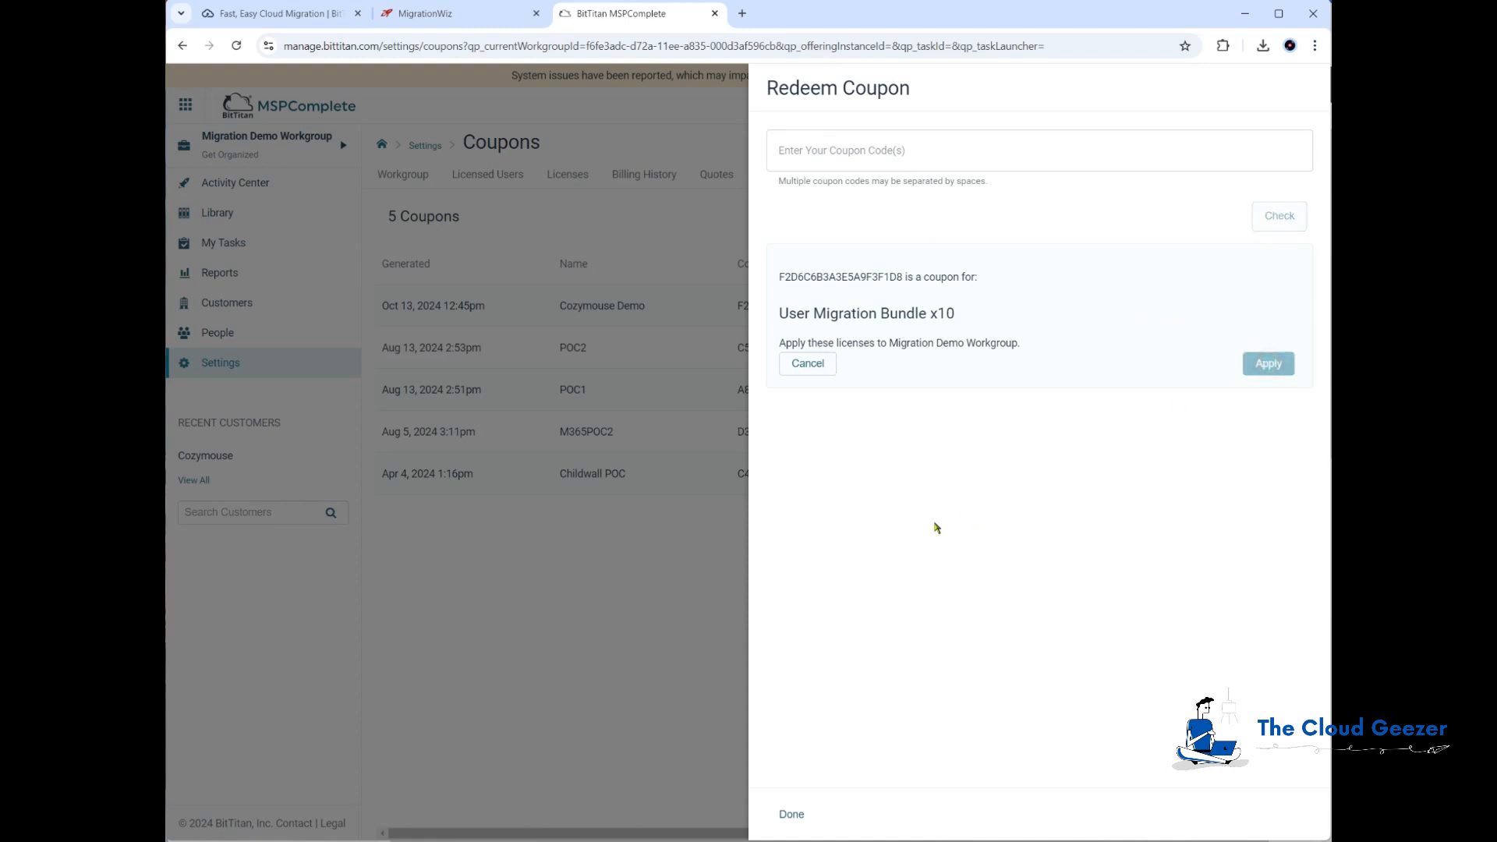
pyautogui.click(791, 813)
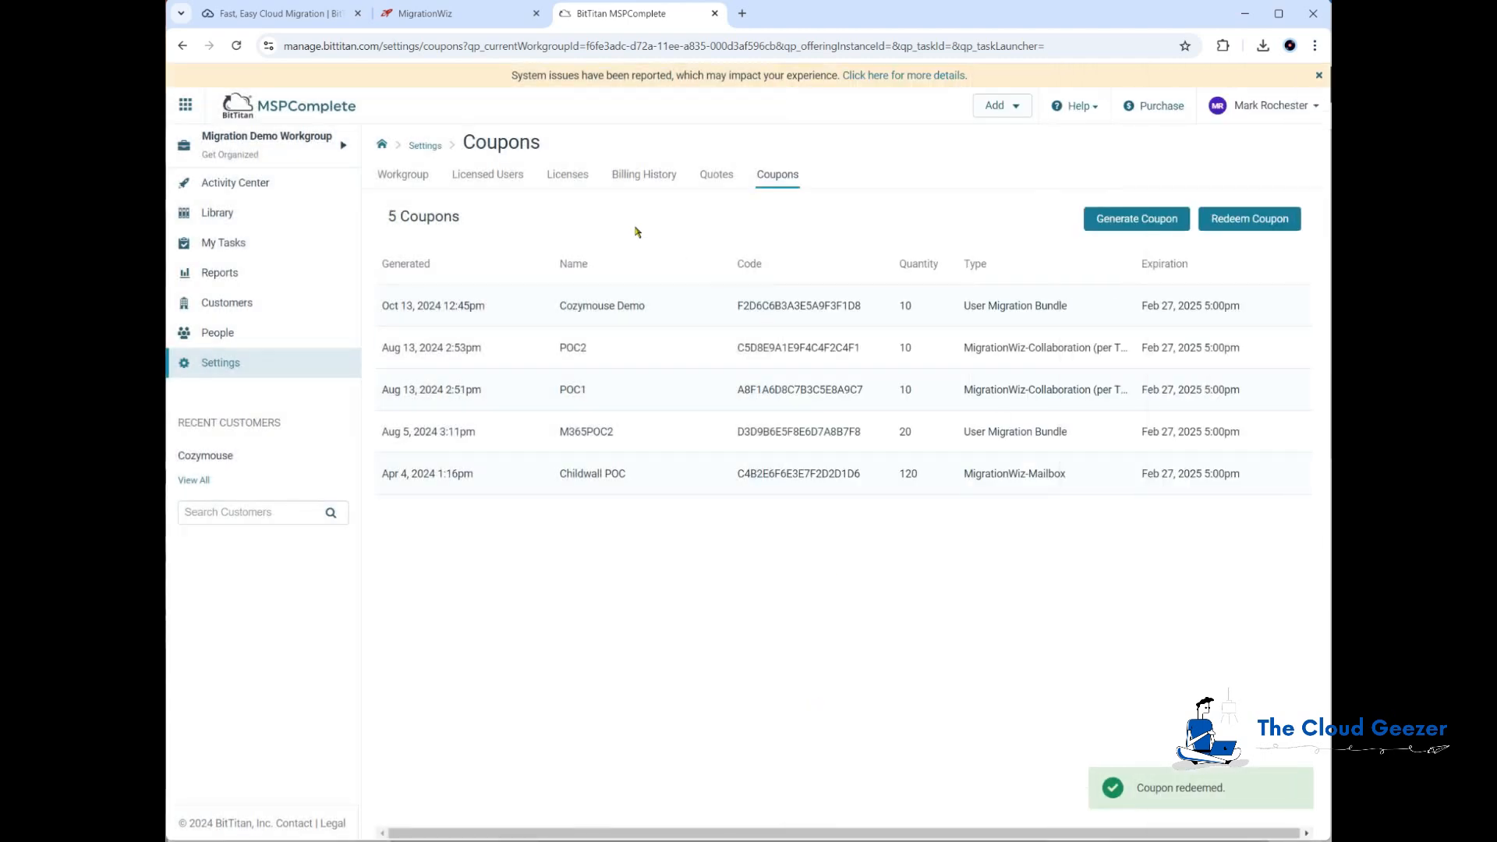
# Step: Review the workgroup's license packs and coupons lists
pyautogui.click(566, 173)
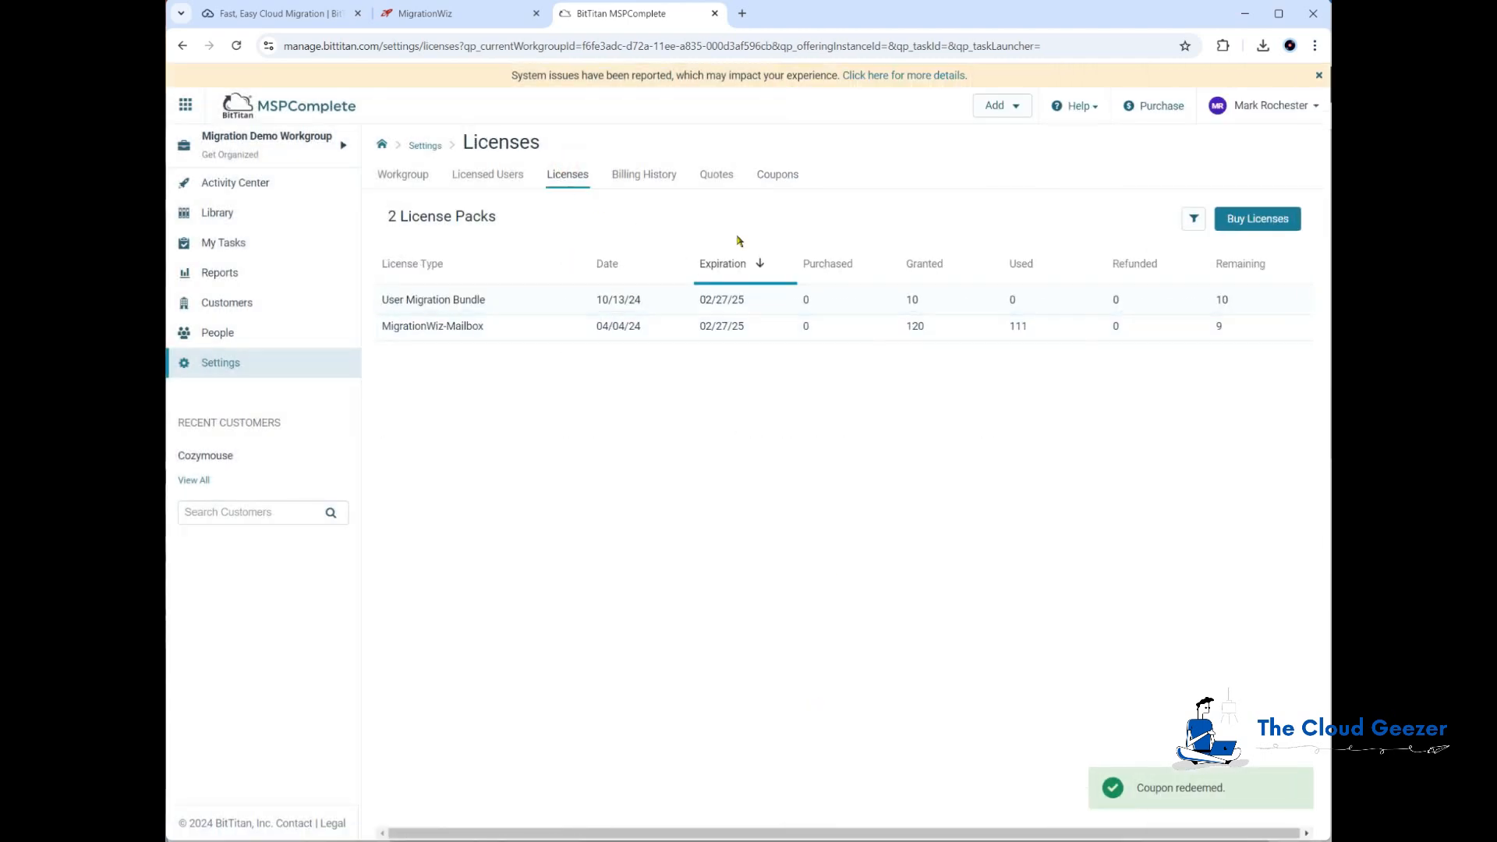
pyautogui.click(777, 176)
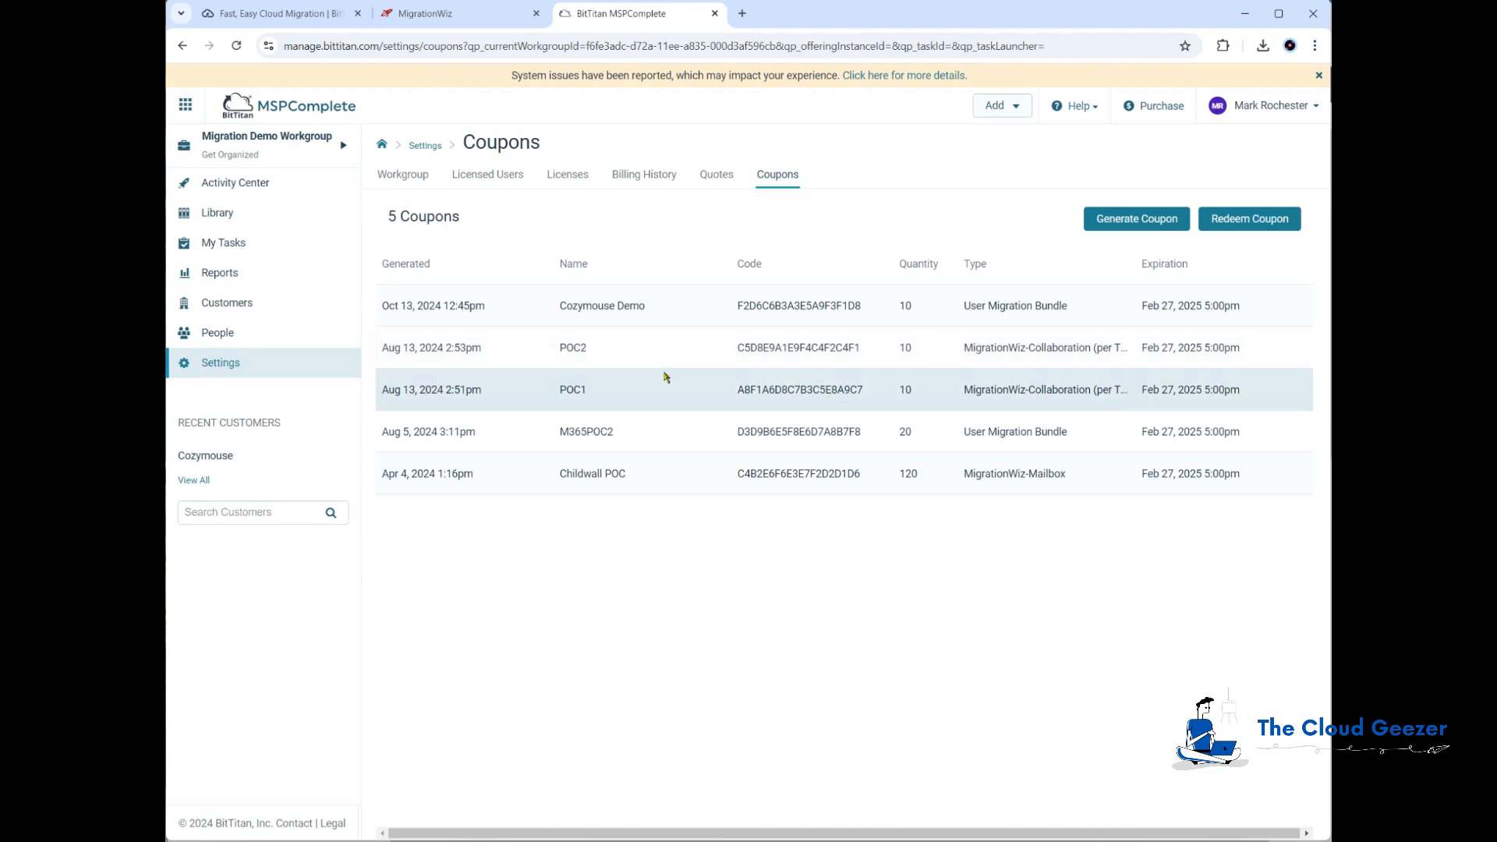
pyautogui.click(575, 181)
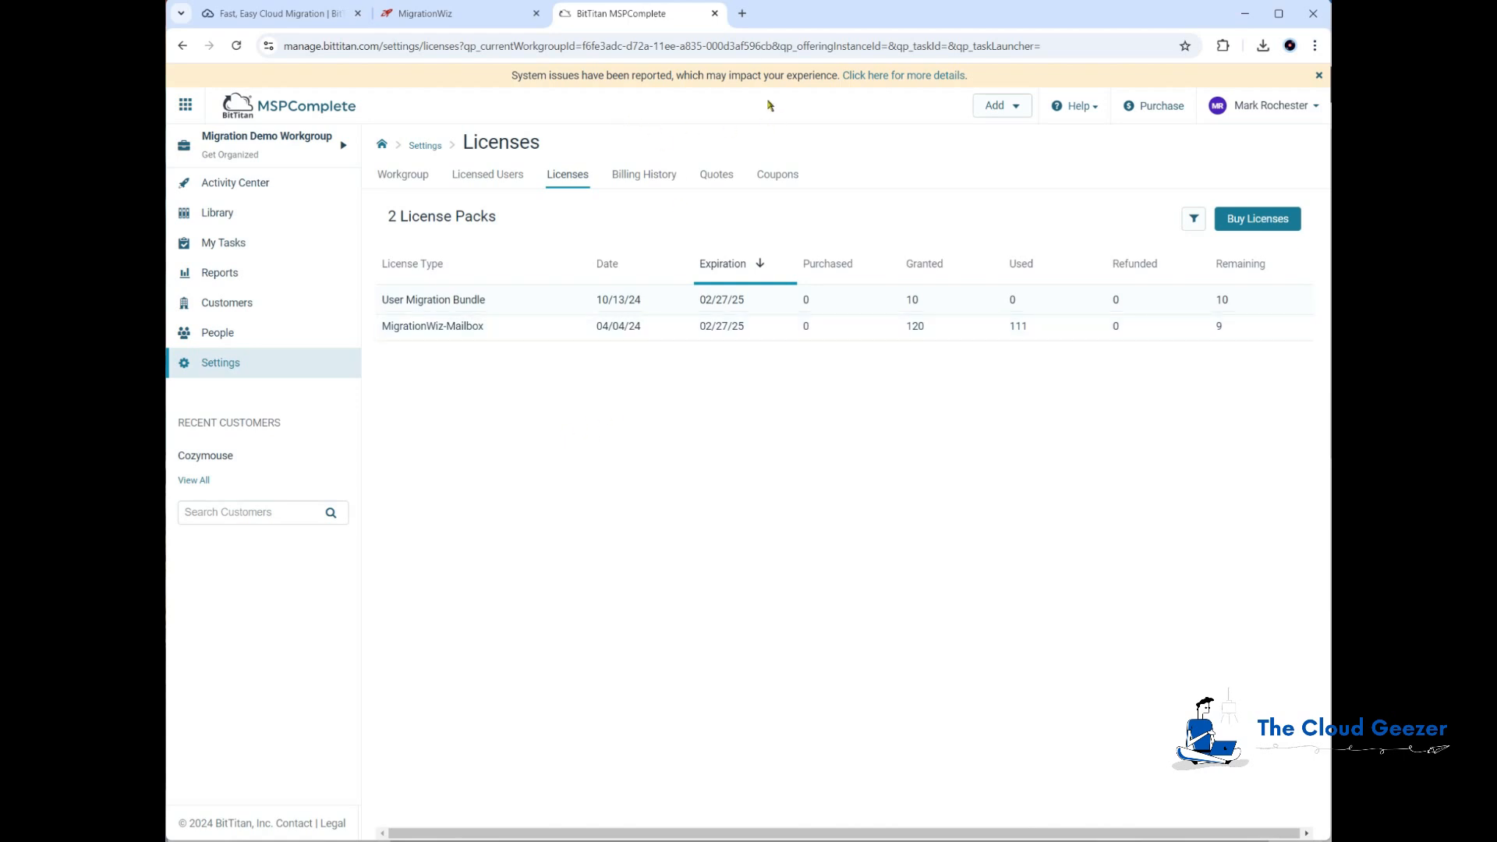
# Step: In the MigrationWiz project, apply User Migration Bundle licenses to all four selected mailbox items
pyautogui.click(462, 17)
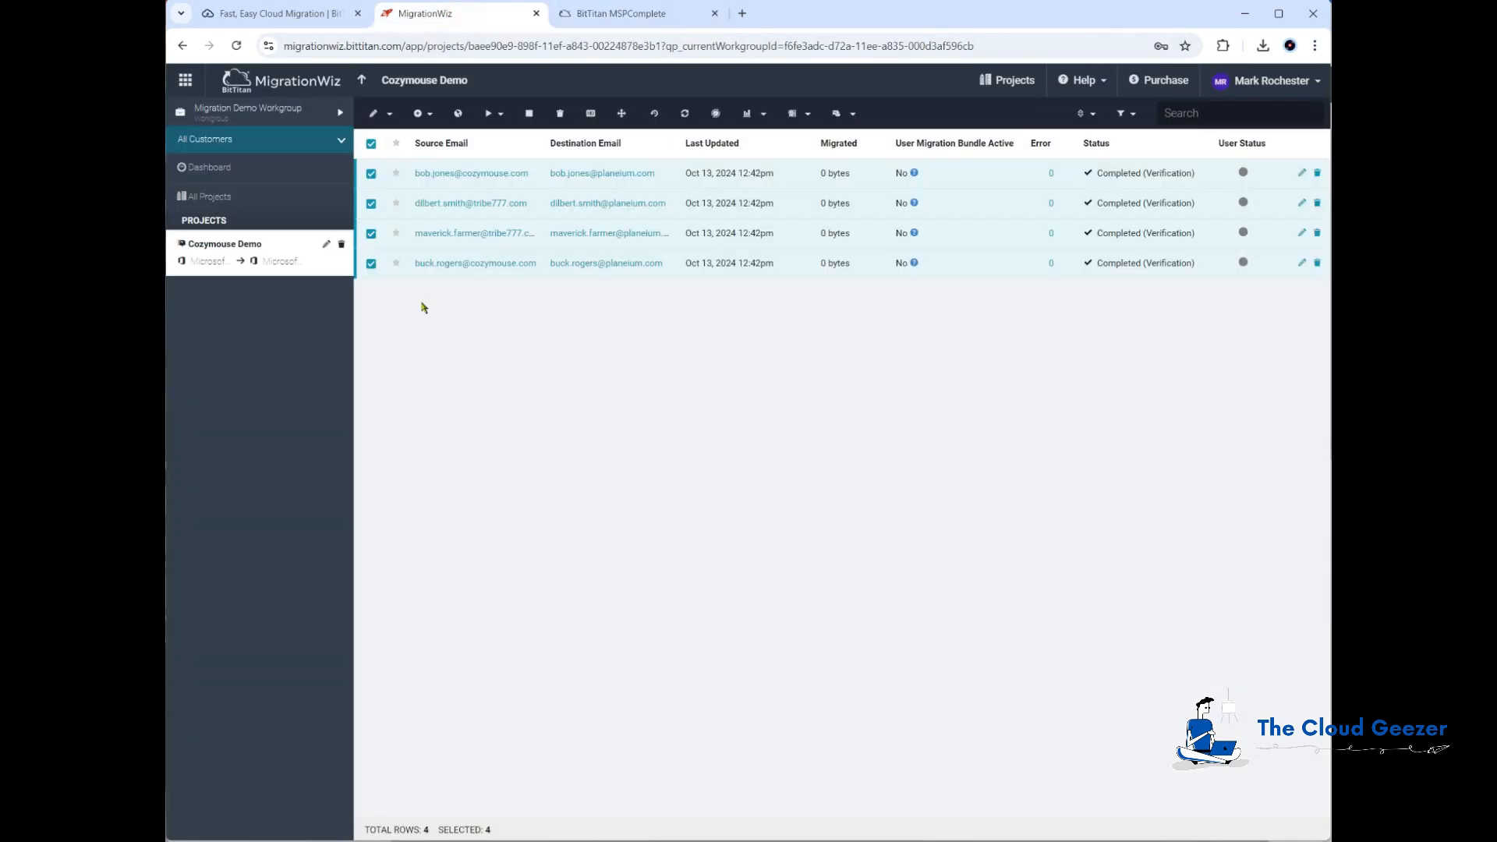
pyautogui.click(809, 117)
pyautogui.click(830, 145)
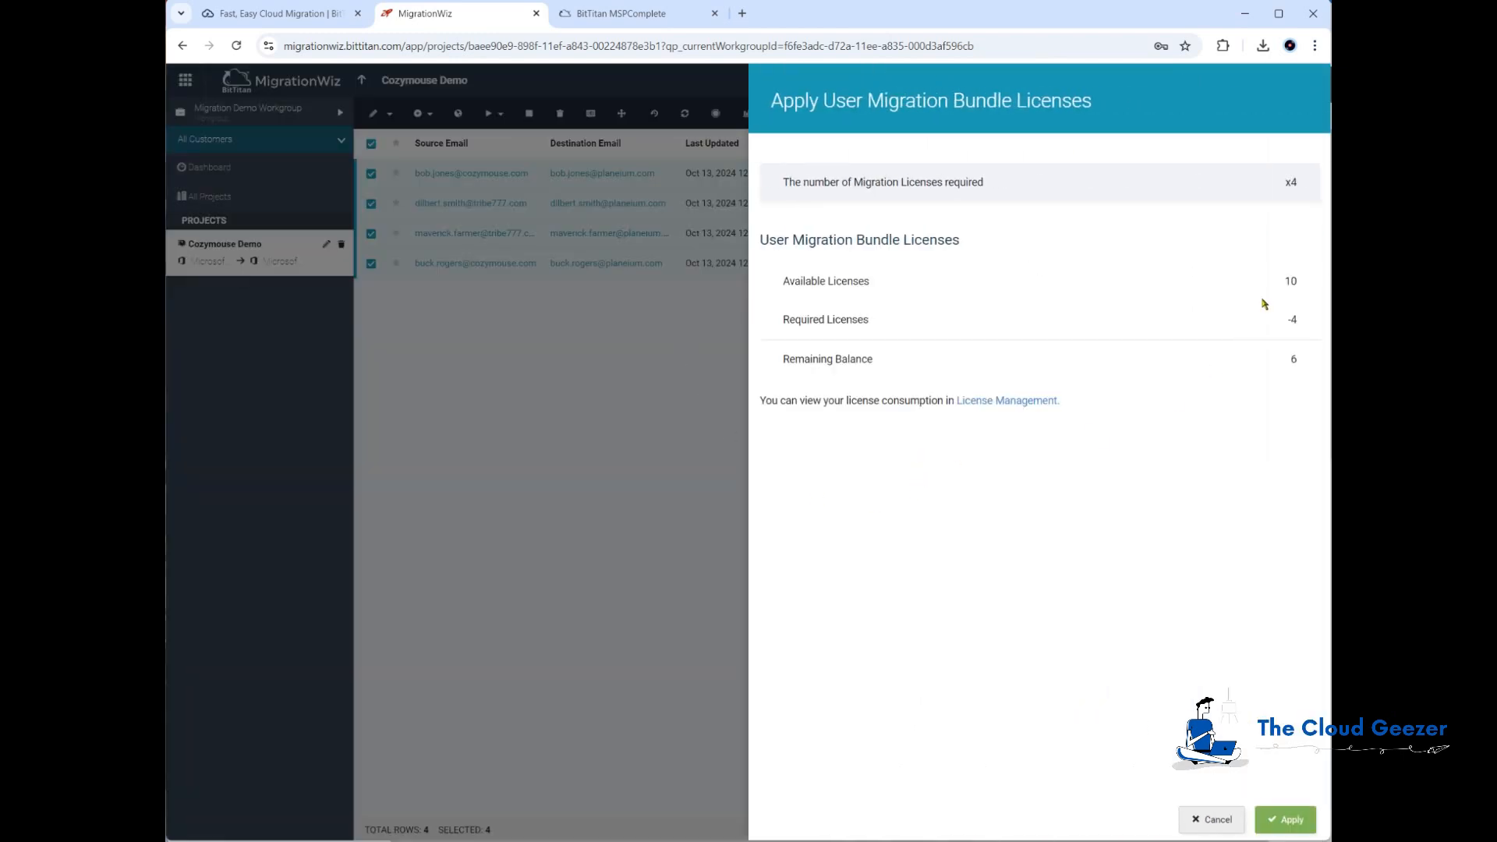
pyautogui.click(1293, 819)
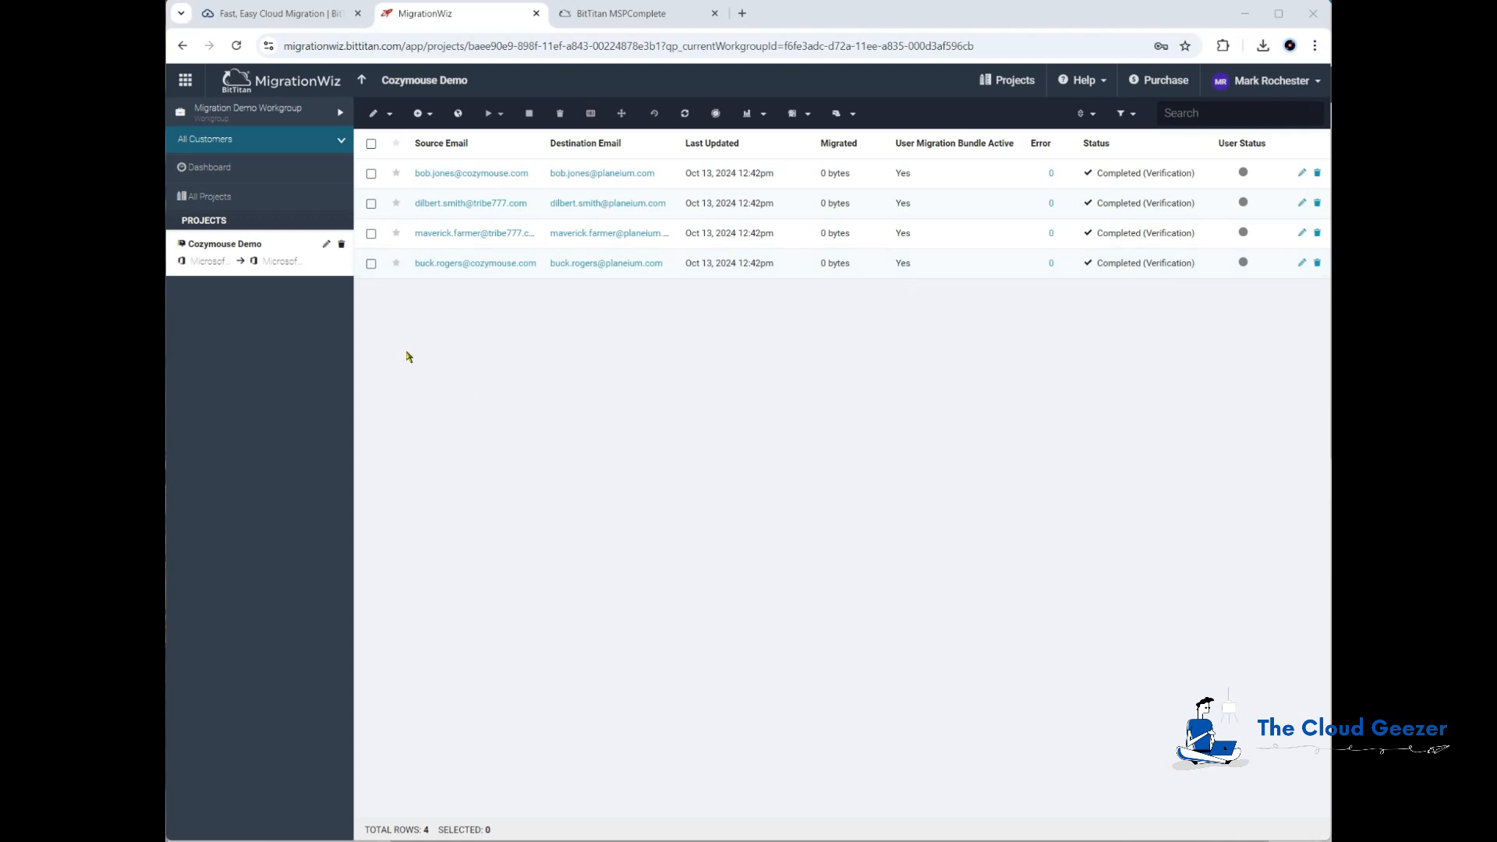
# Step: Start a Pre-Stage Migration for all four mailboxes, migrating items older than 30 Days Ago, without automatic scheduling
pyautogui.click(372, 144)
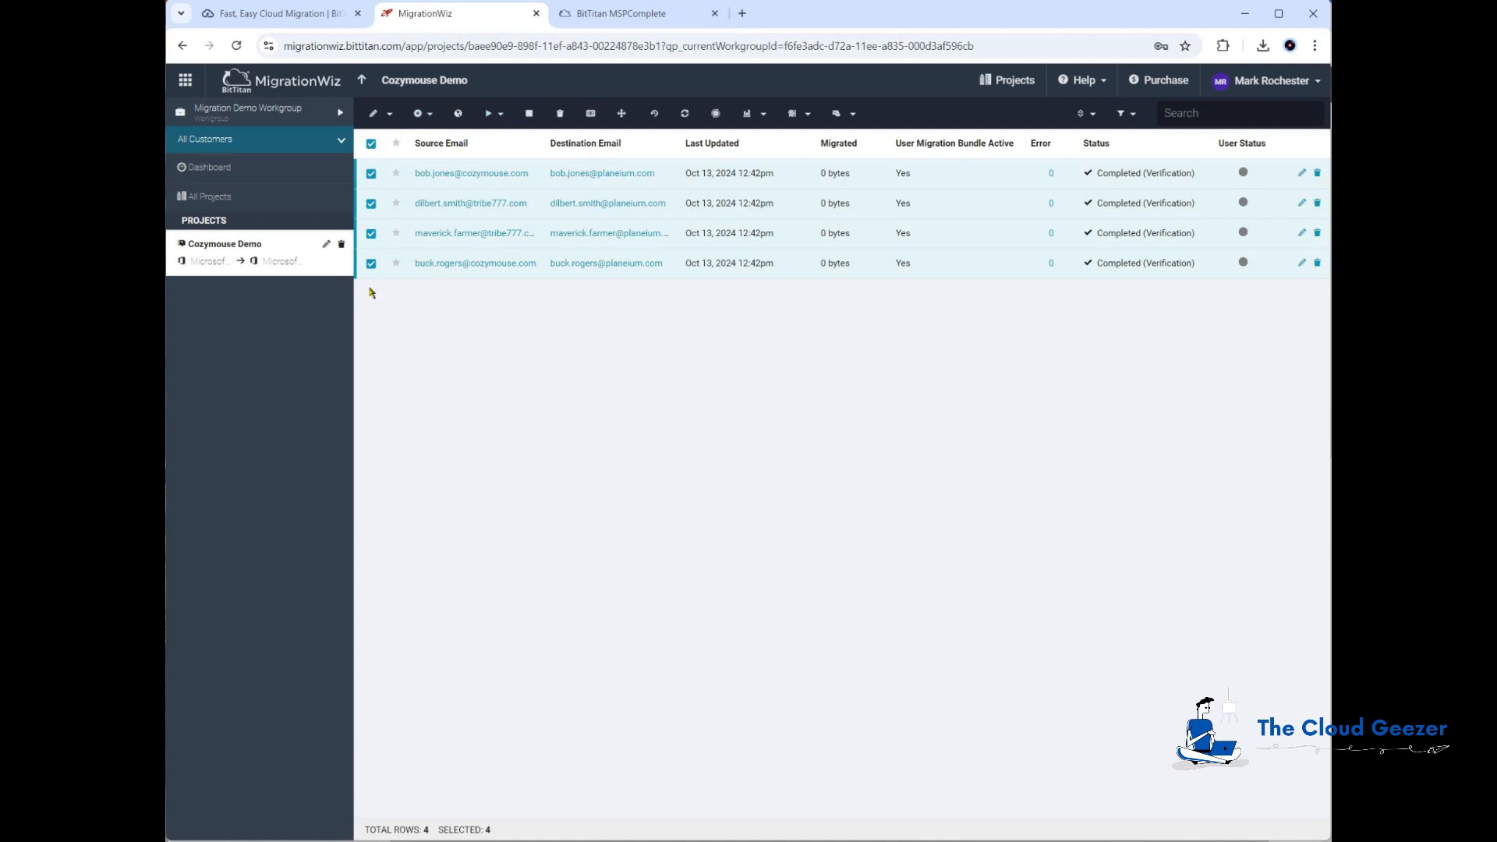
pyautogui.click(498, 114)
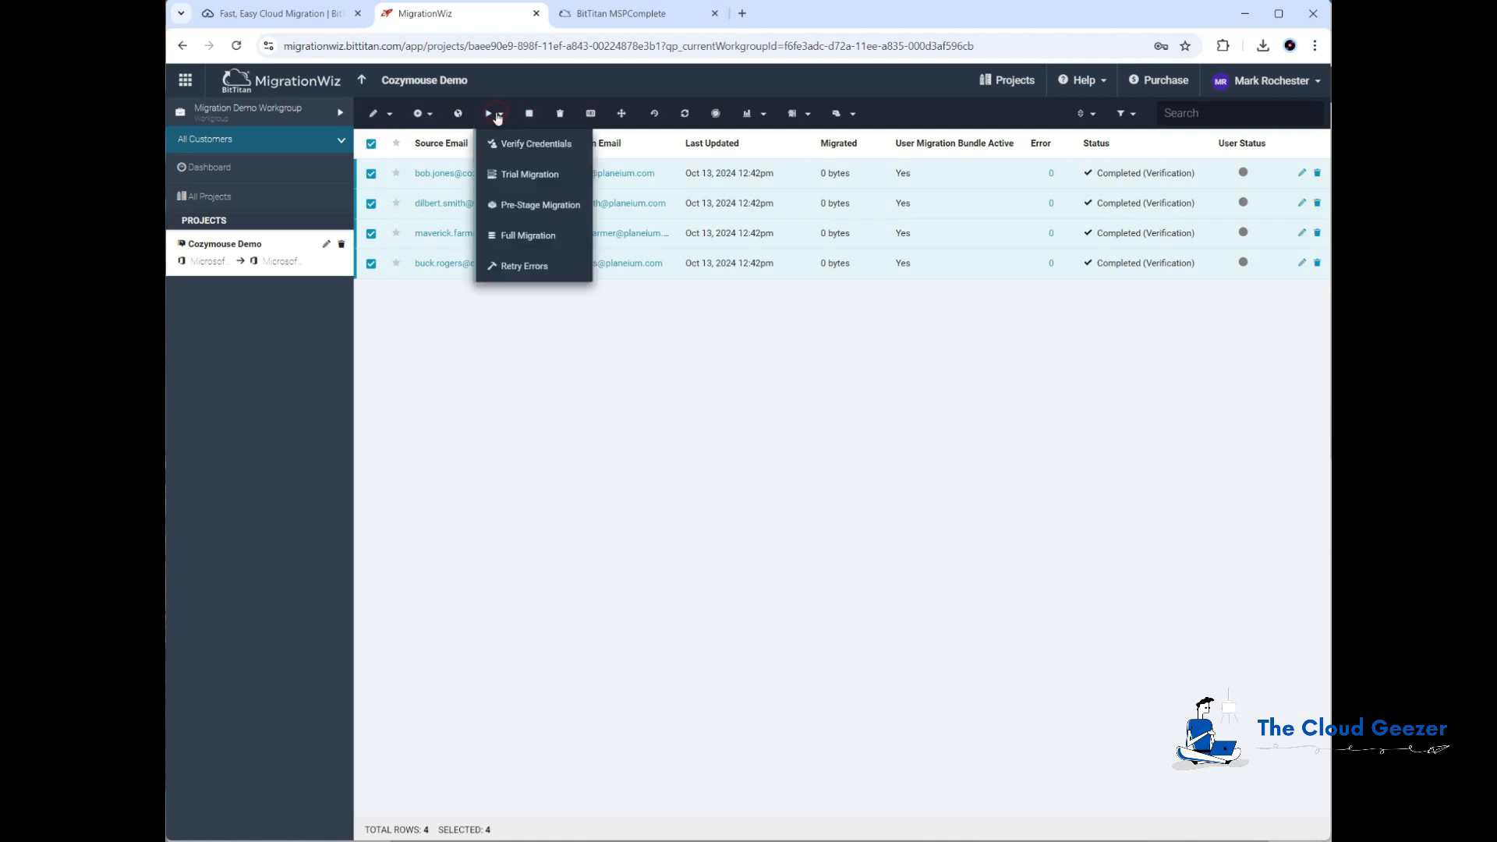
pyautogui.click(541, 205)
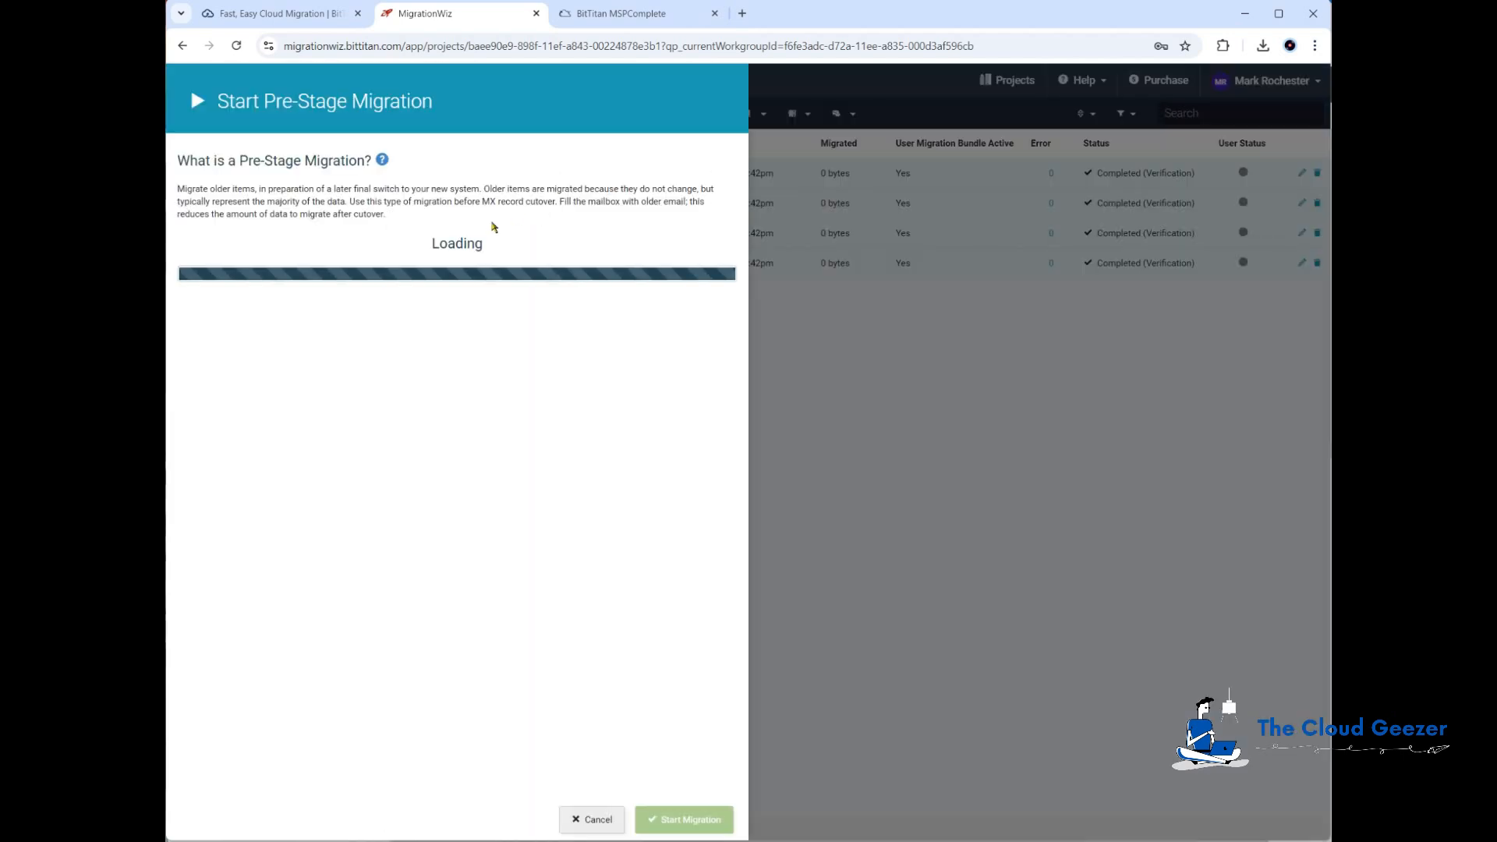
pyautogui.scroll(-1, 468, 437)
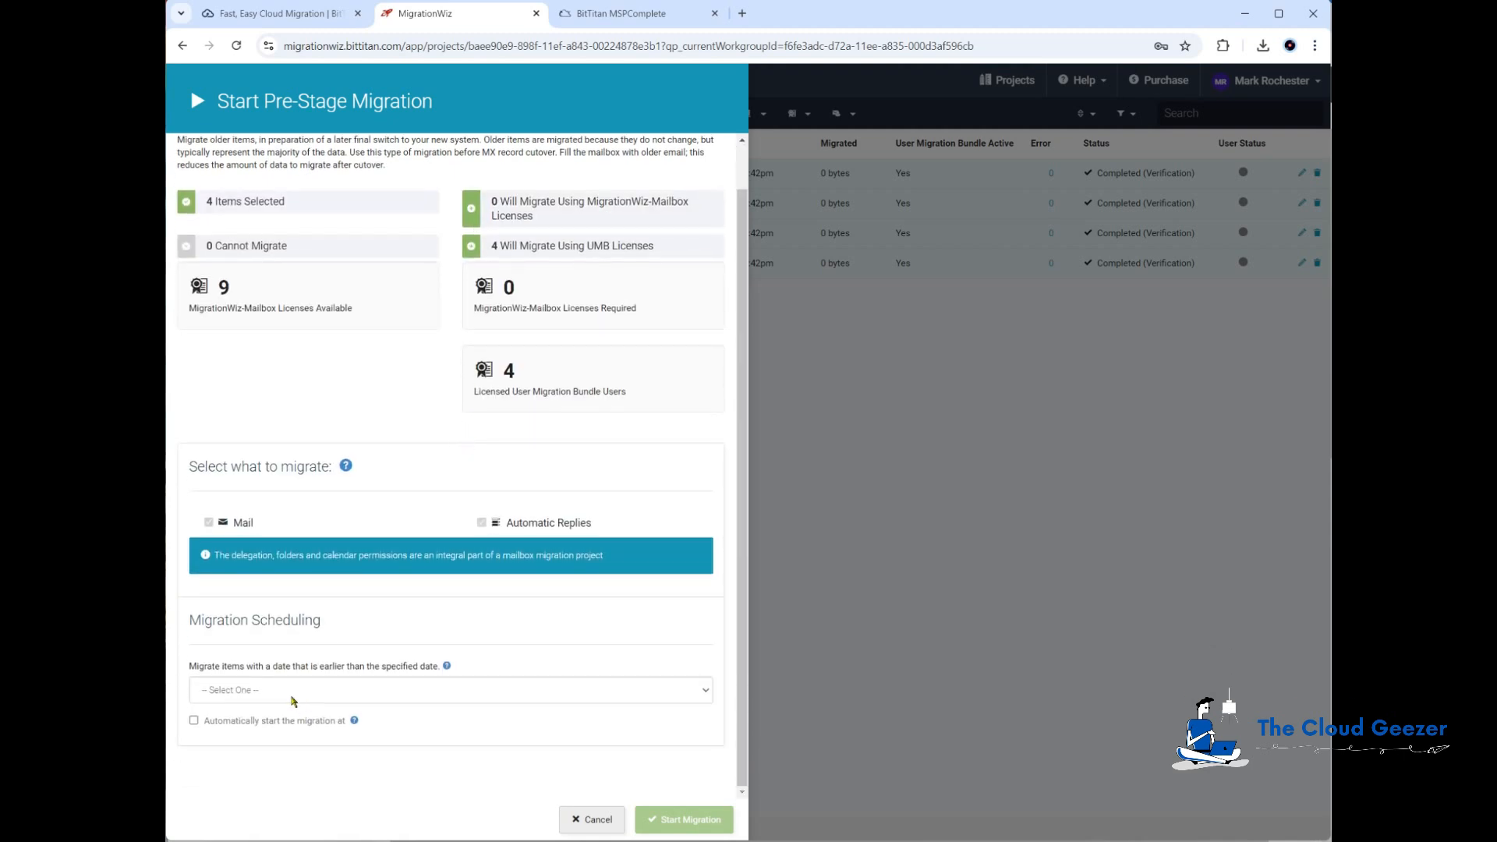
pyautogui.click(294, 691)
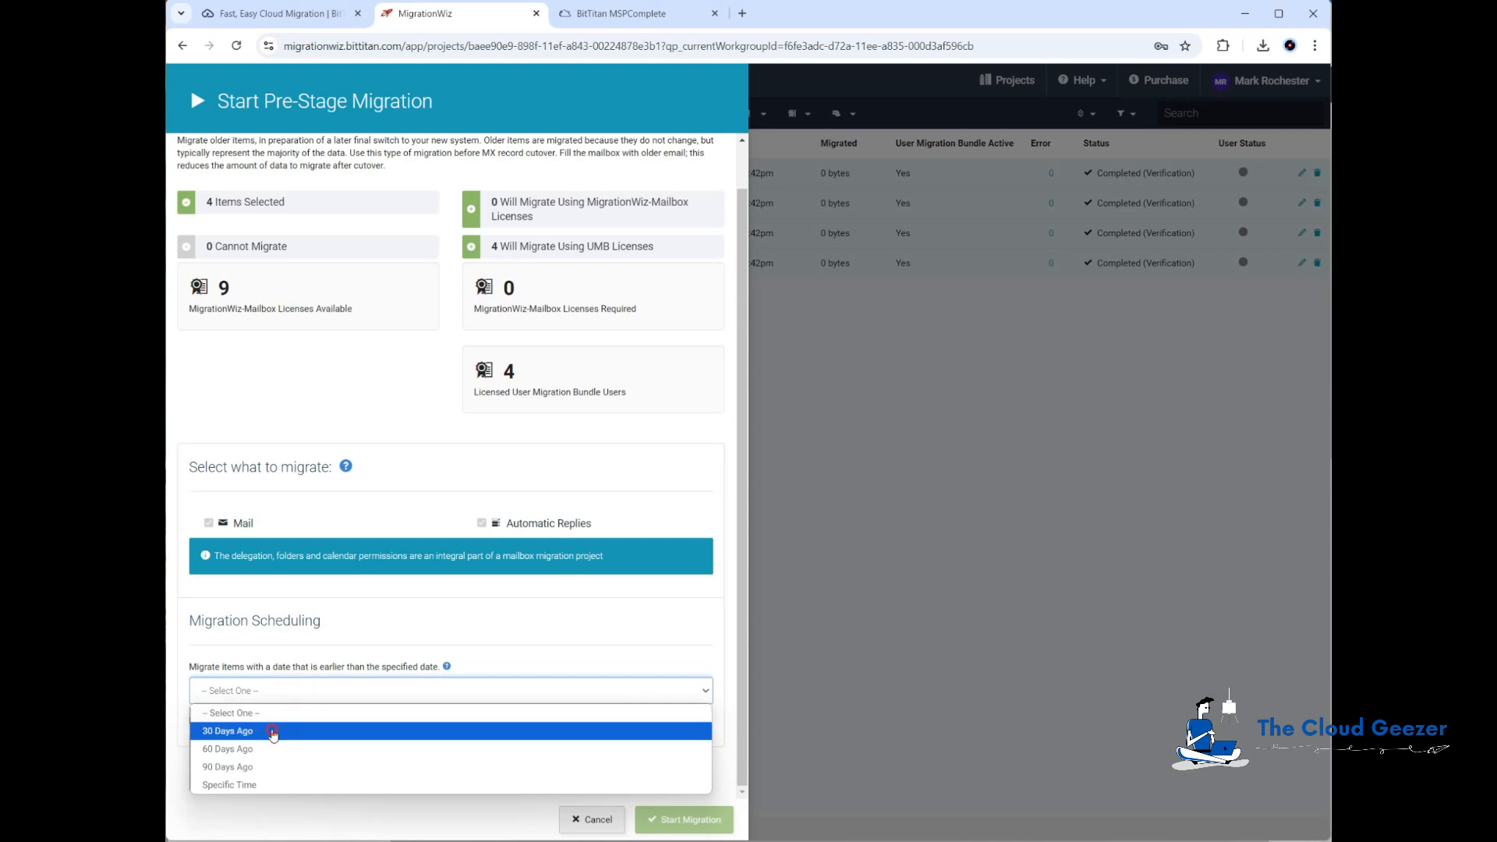
pyautogui.click(273, 733)
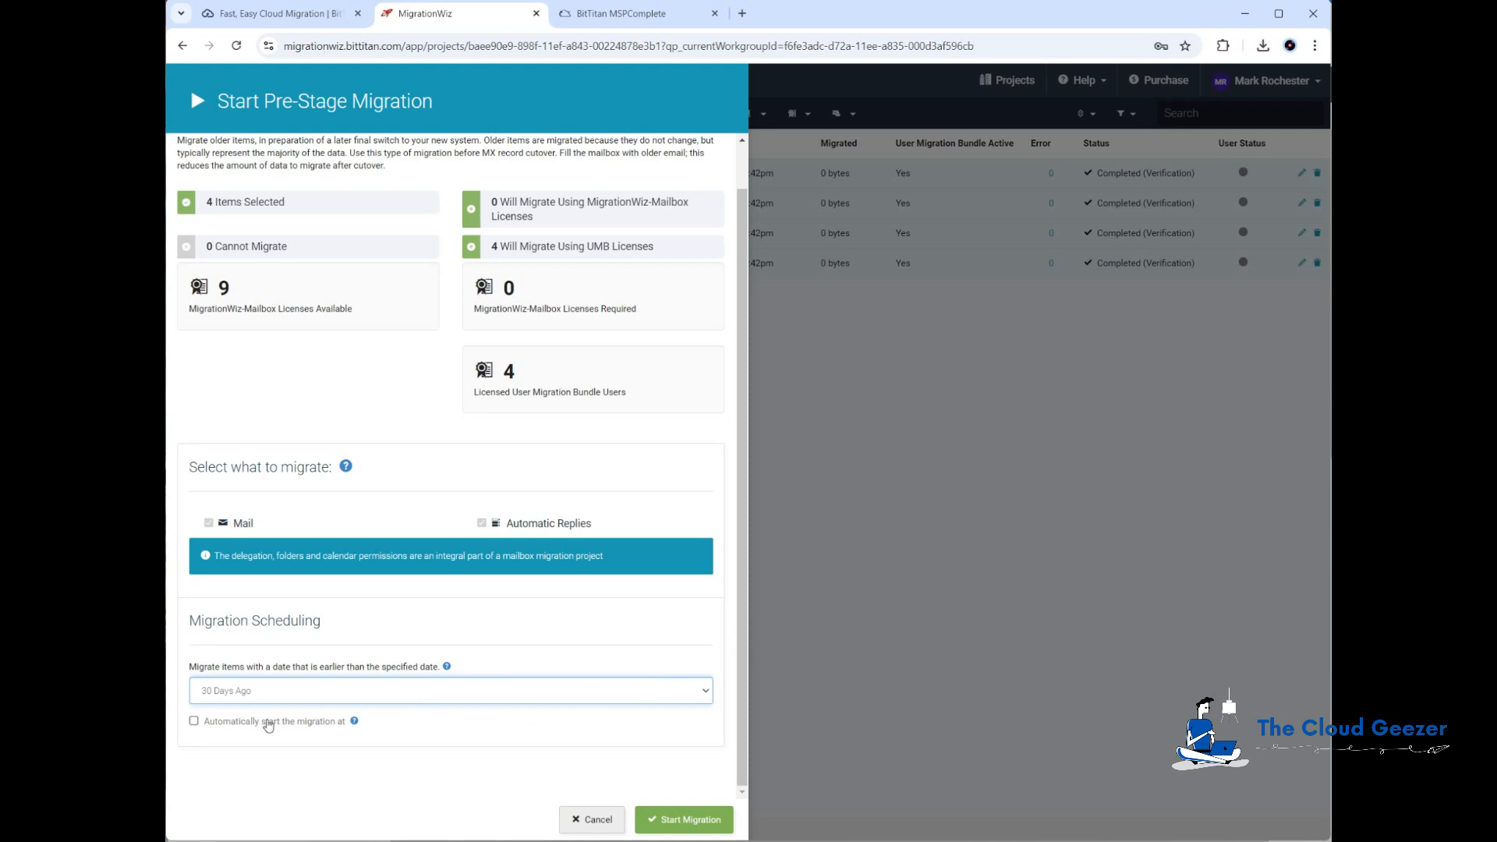
pyautogui.click(194, 721)
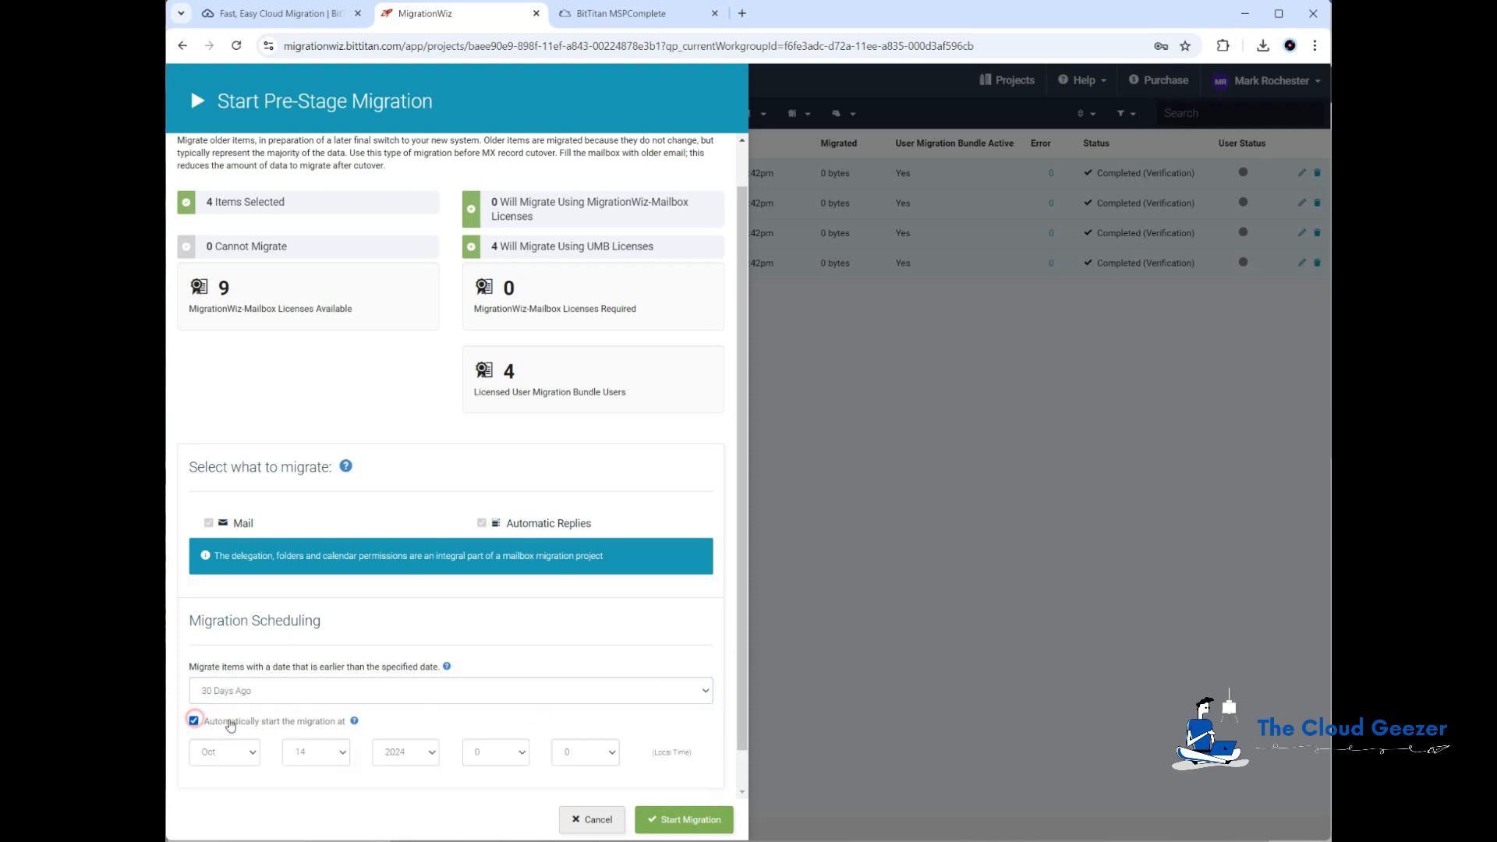
pyautogui.click(194, 722)
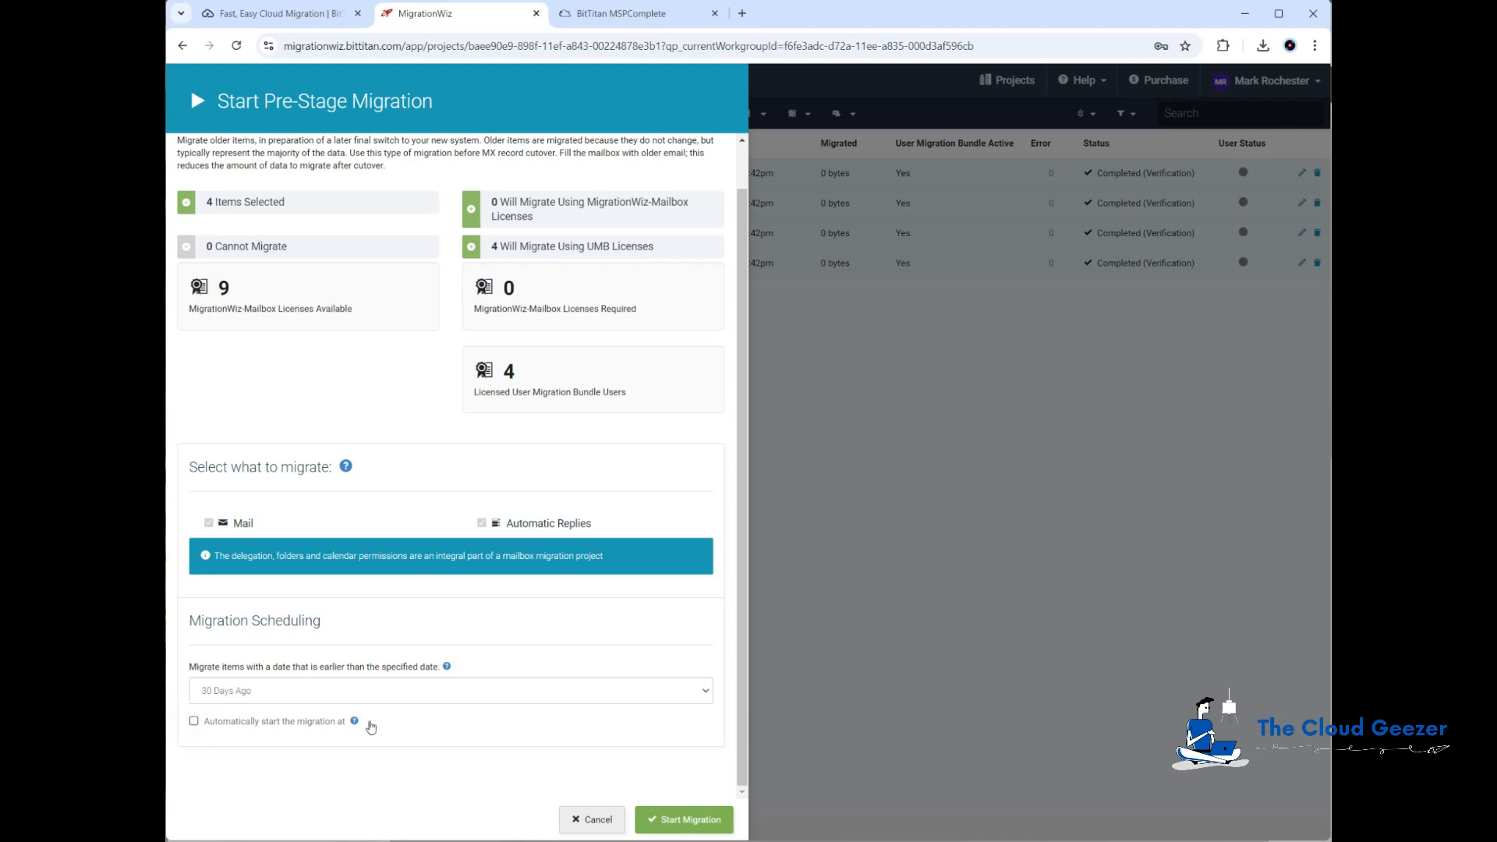
pyautogui.click(683, 821)
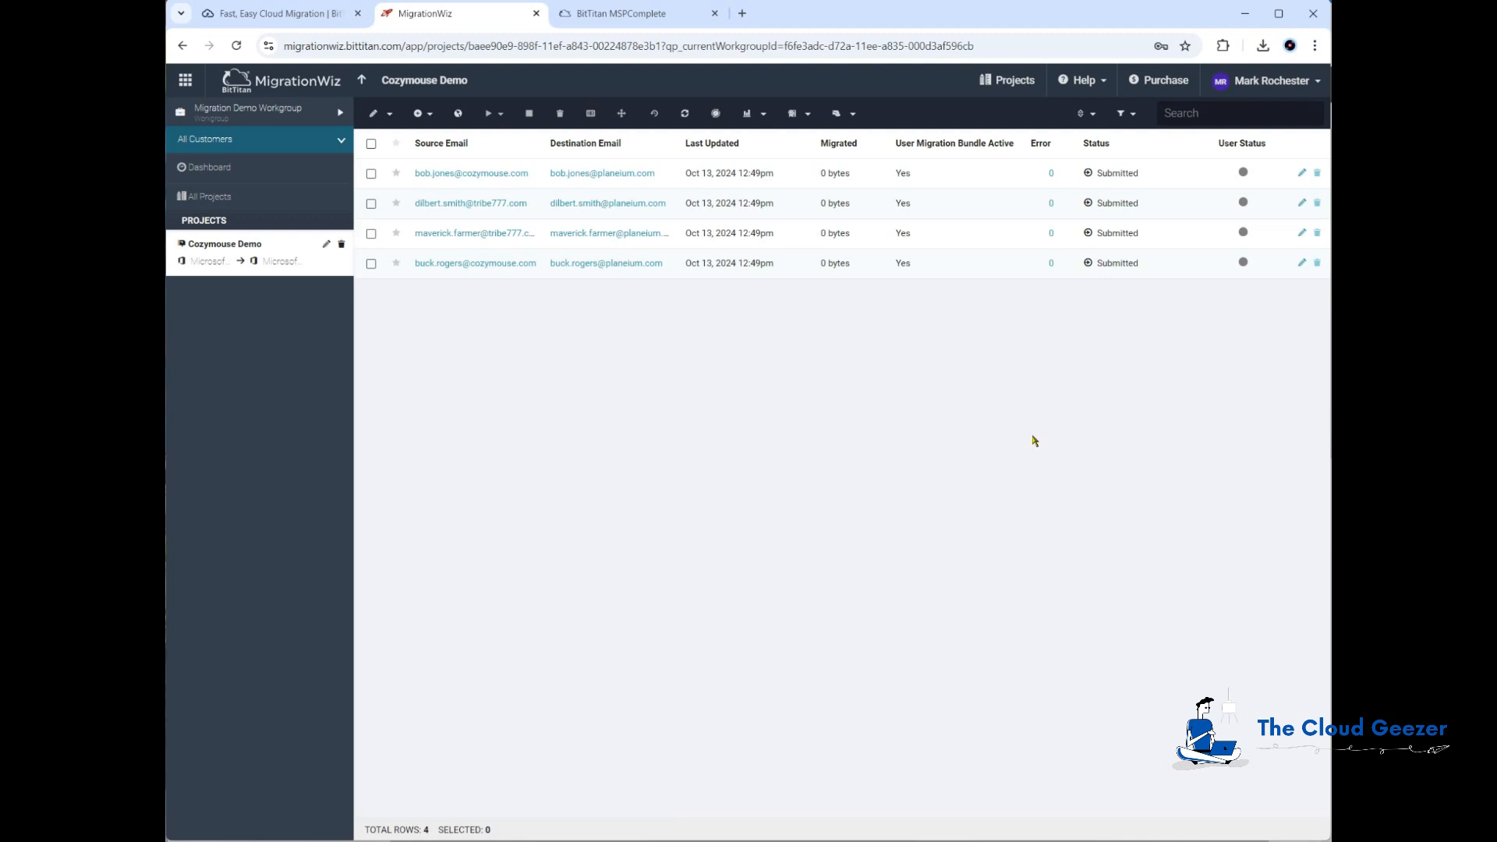
# Step: Briefly view the Outlook mailbox window, then return to monitor the migration status
pyautogui.click(861, 840)
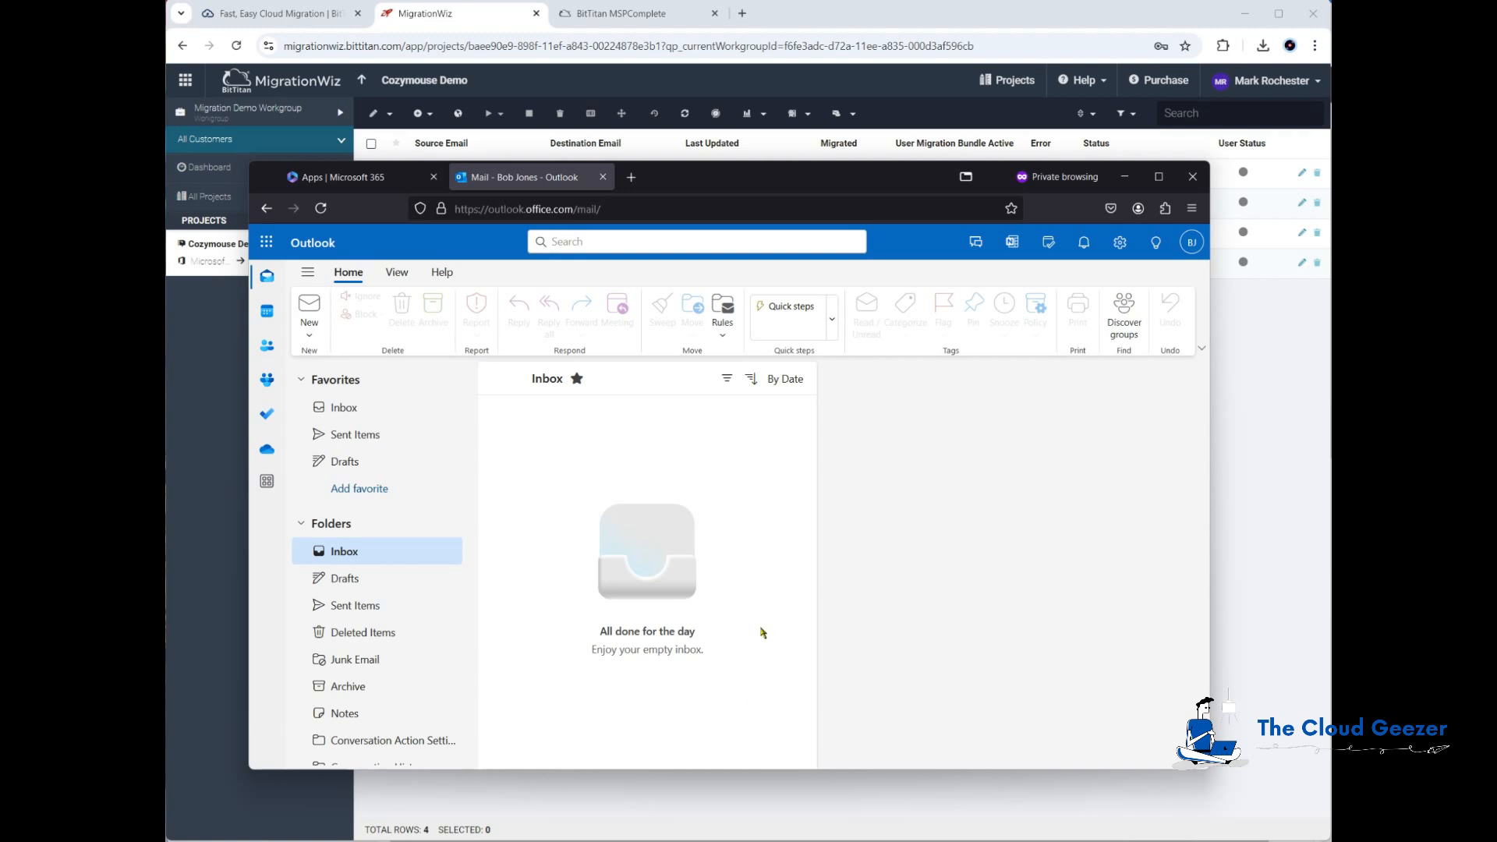
pyautogui.click(1125, 176)
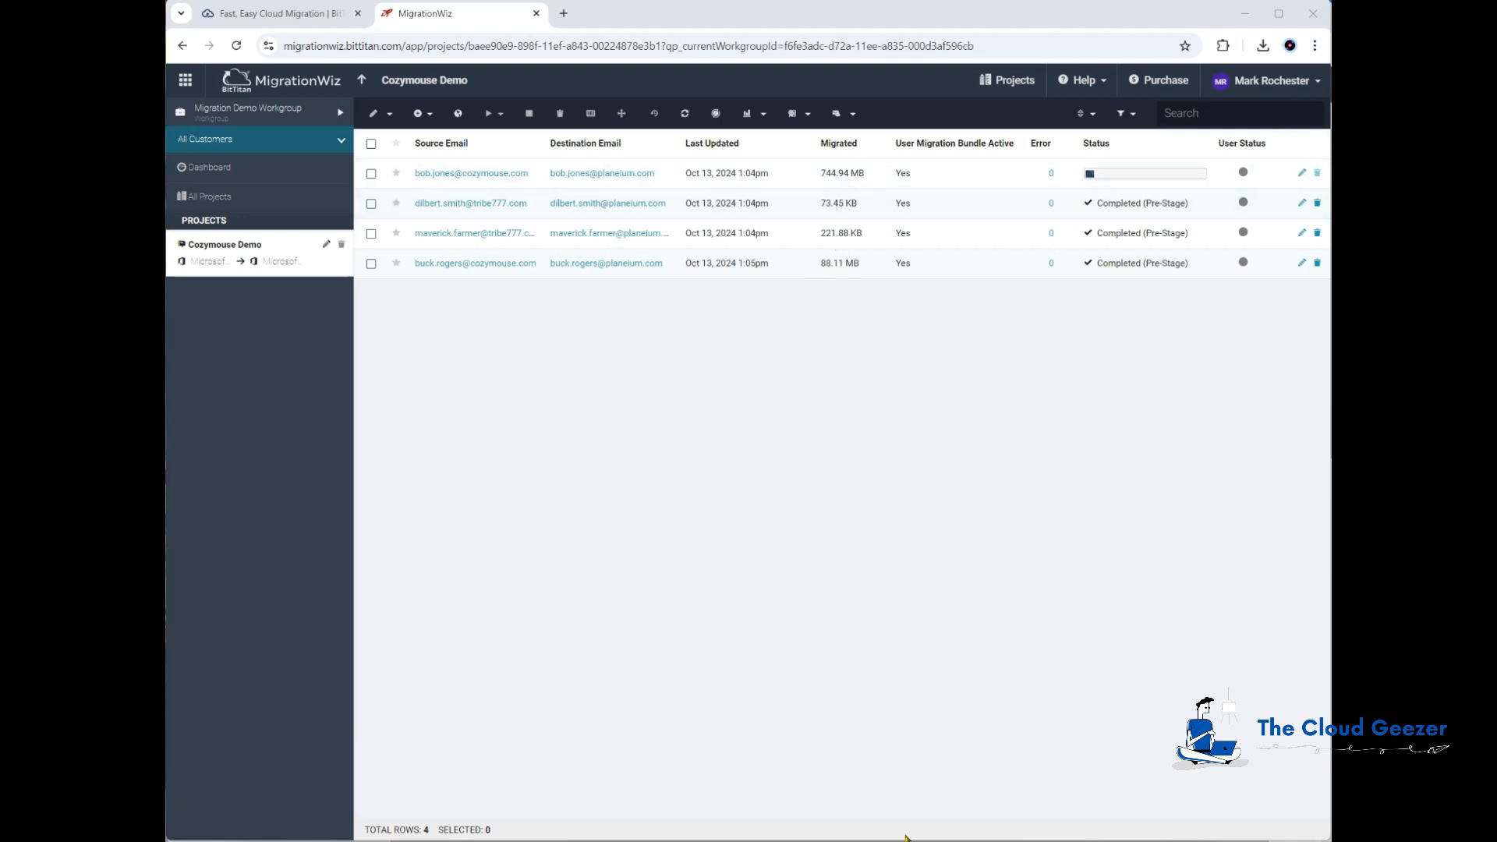
pyautogui.hotkey('alt', 'Tab')
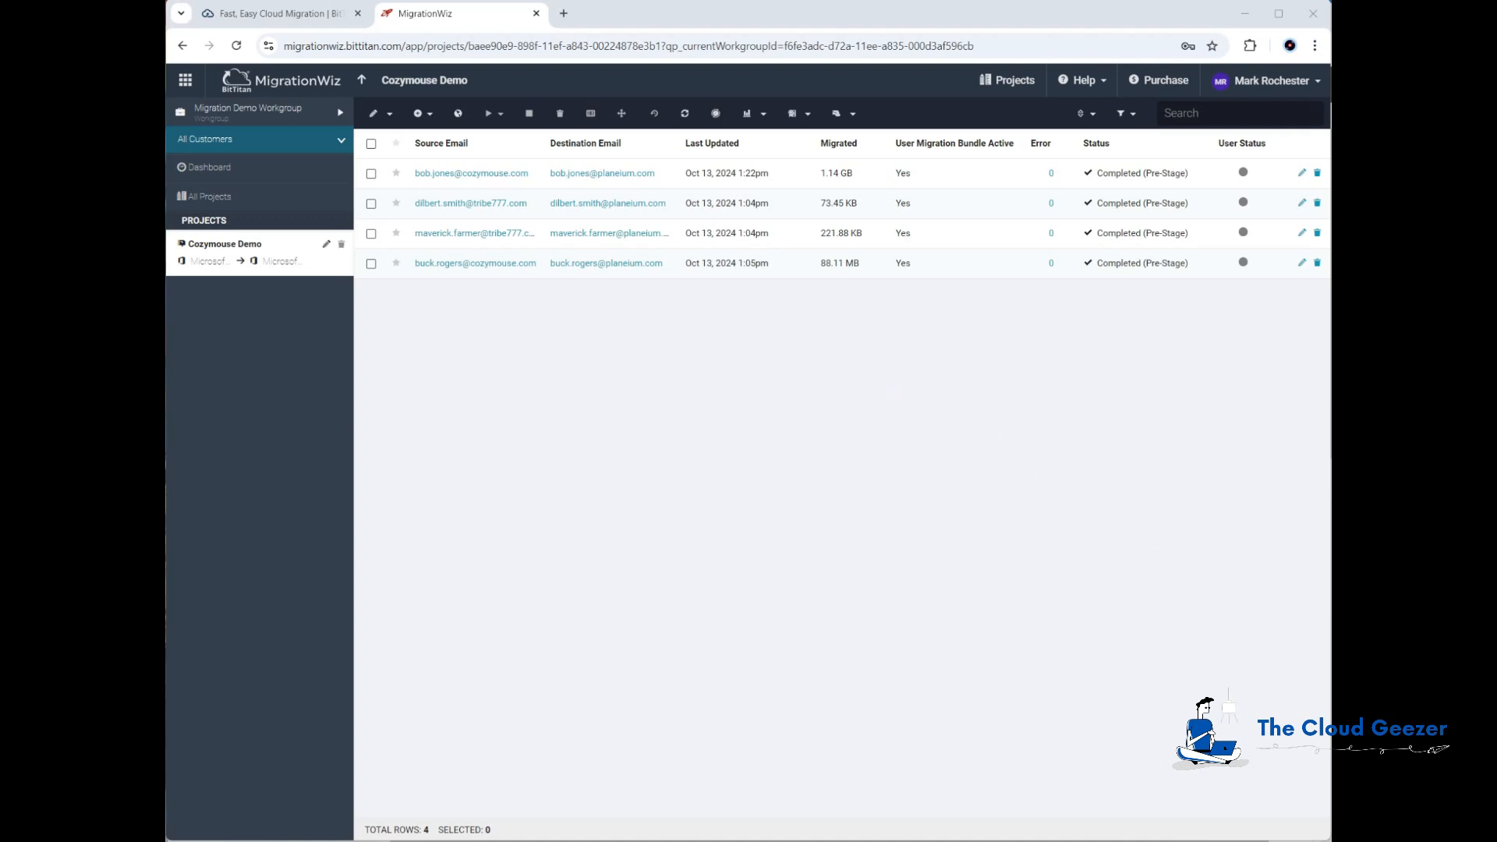
# Step: Connect PowerShell to Exchange Online, signing in with the tenant admin account, and close the authentication tab
pyautogui.hotkey('alt', 'Tab')
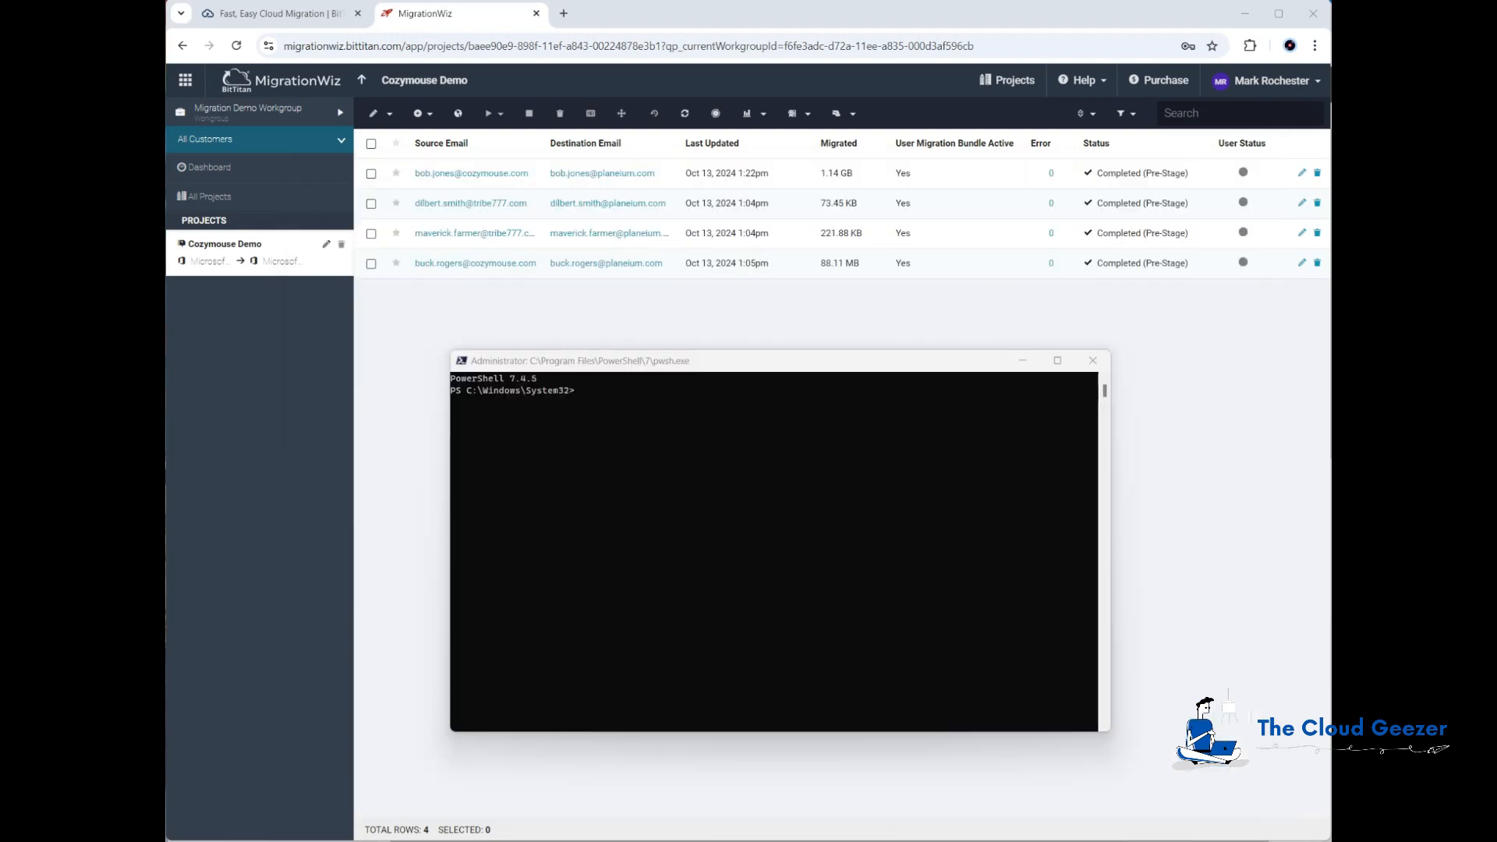
pyautogui.write('connect-exchangeonline')
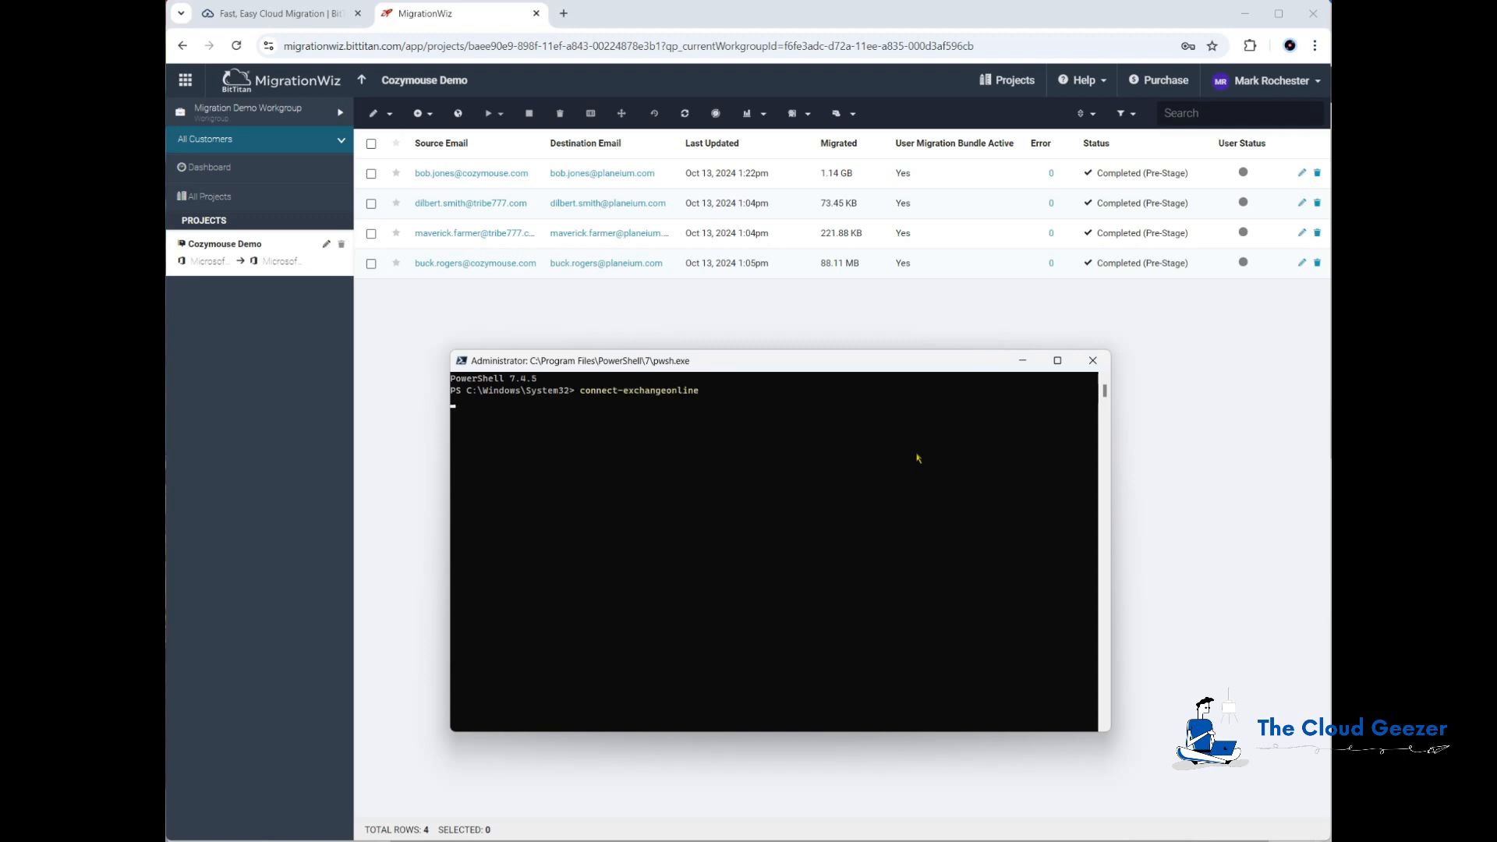
pyautogui.press('Return')
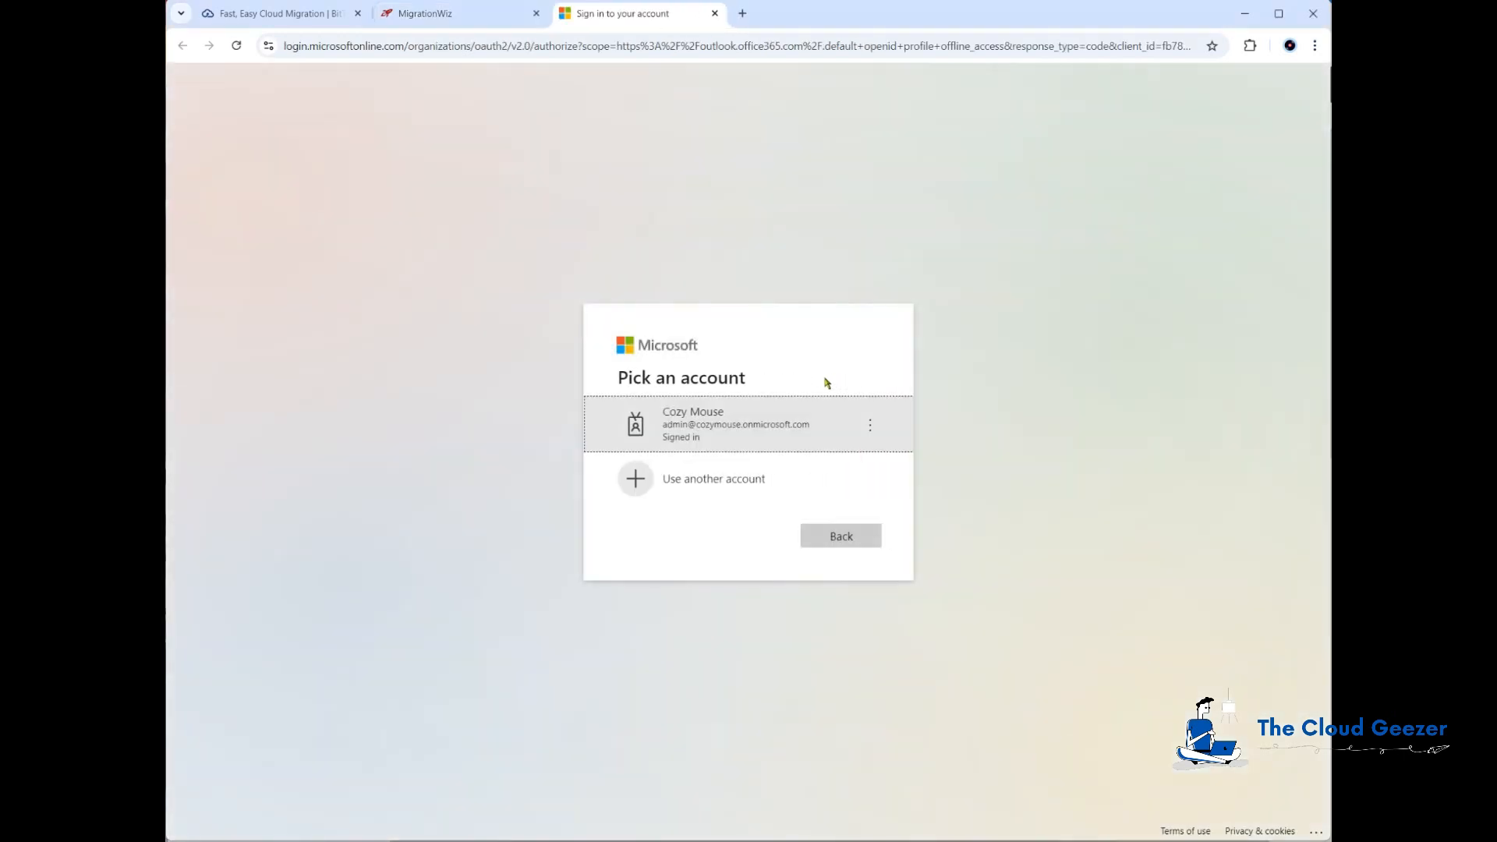
pyautogui.click(703, 428)
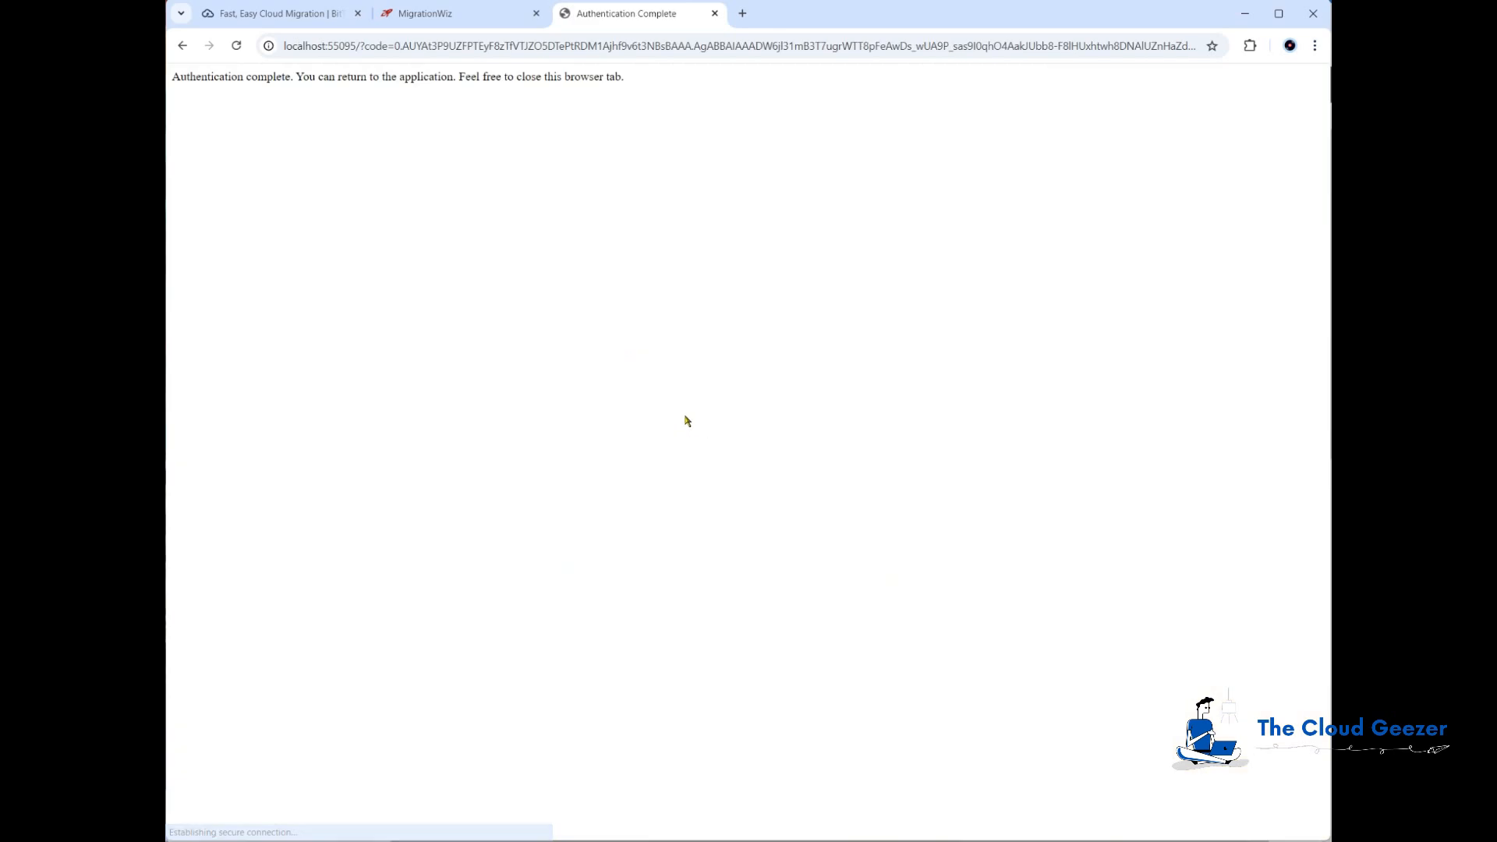
pyautogui.click(714, 13)
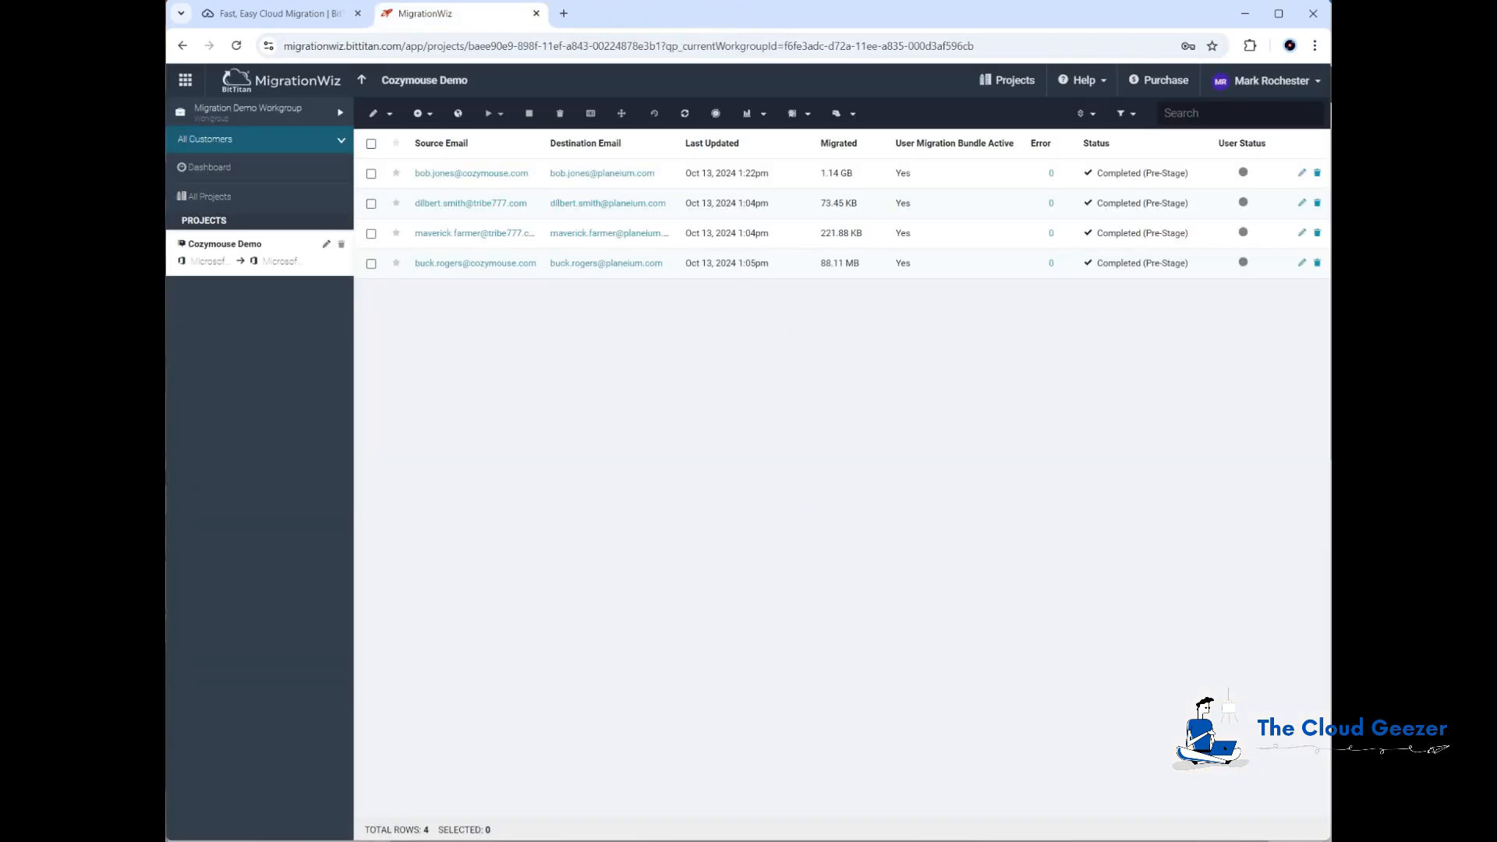
# Step: Check the first user's source mailbox SMTP settings, set its forwarding SMTP address to the destination address, and re-run the check
pyautogui.click(665, 841)
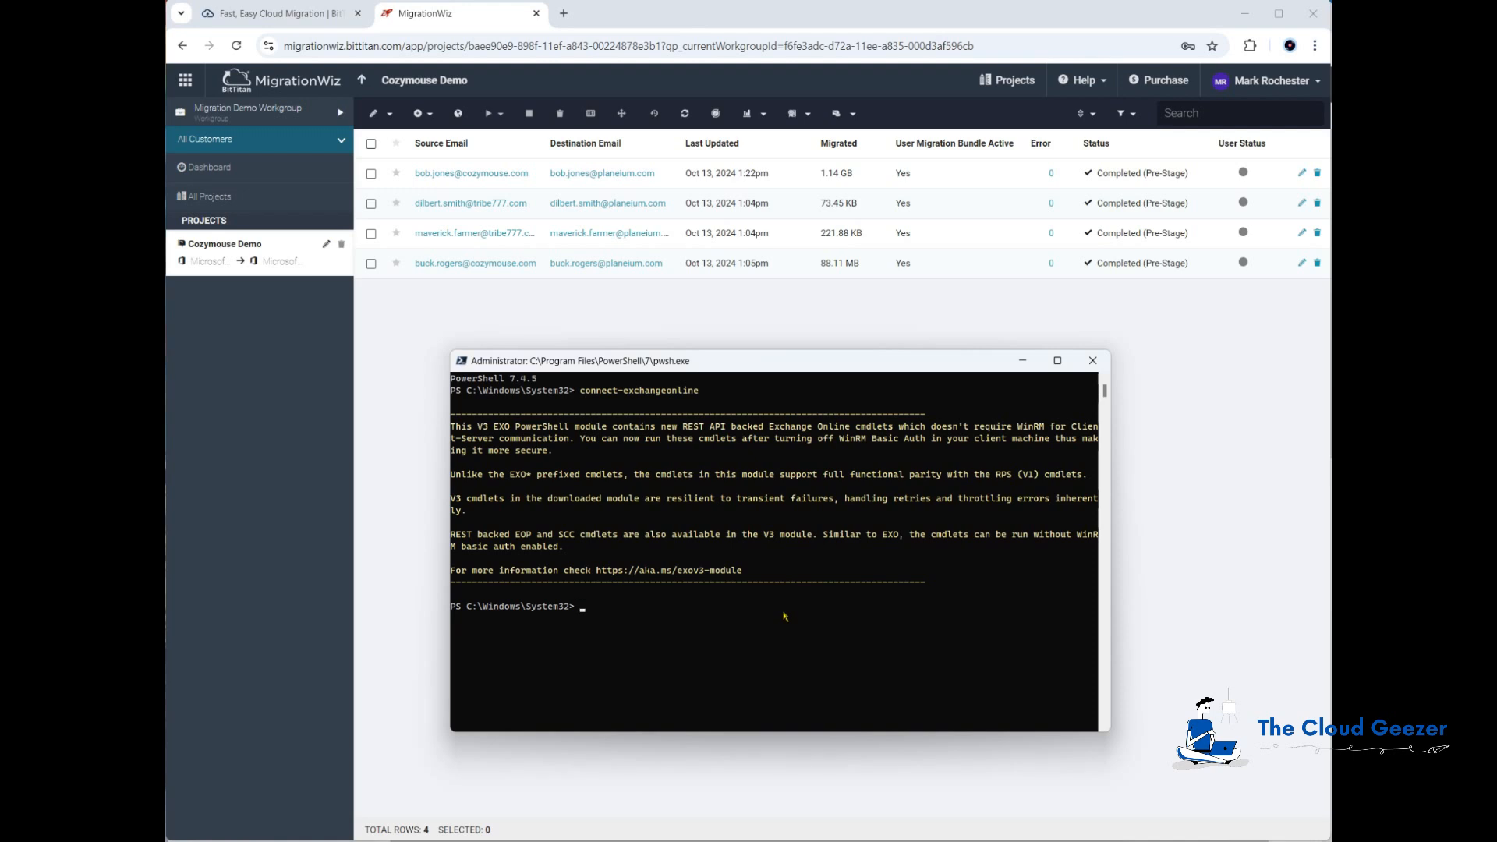
pyautogui.write('get')
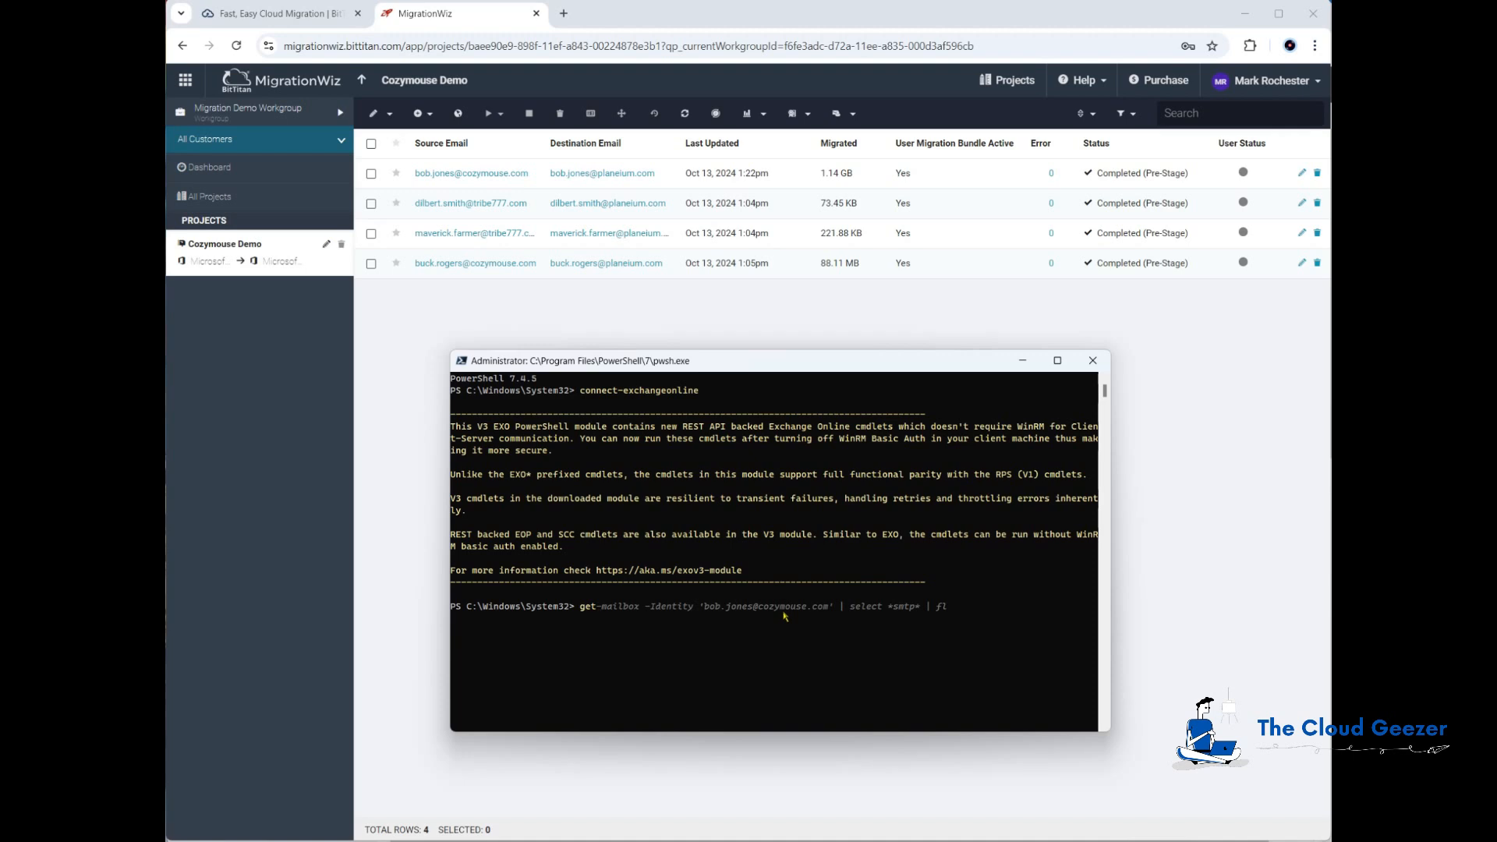
pyautogui.press('Right')
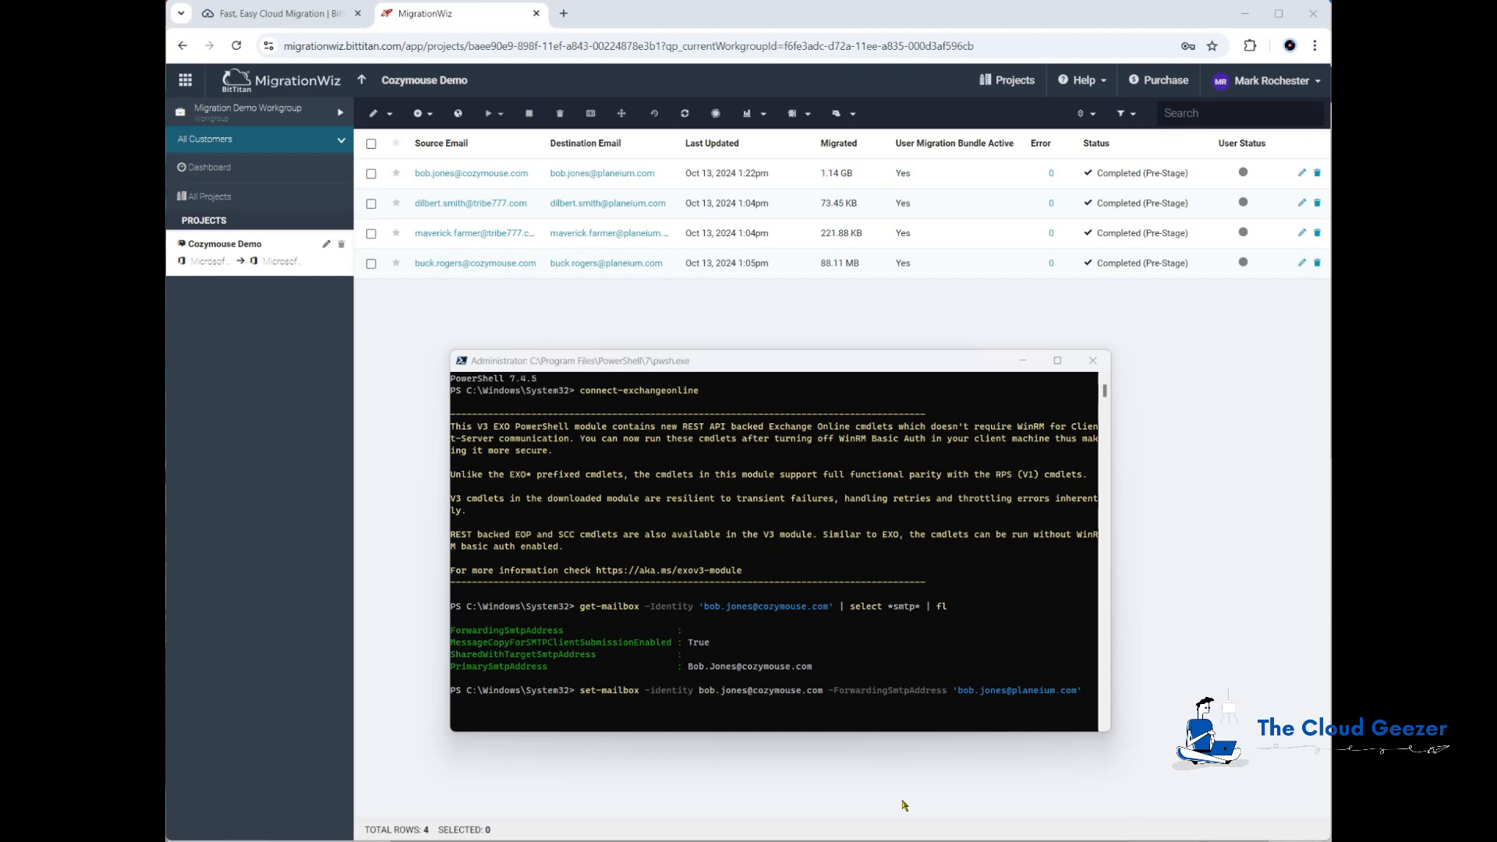
pyautogui.click(986, 365)
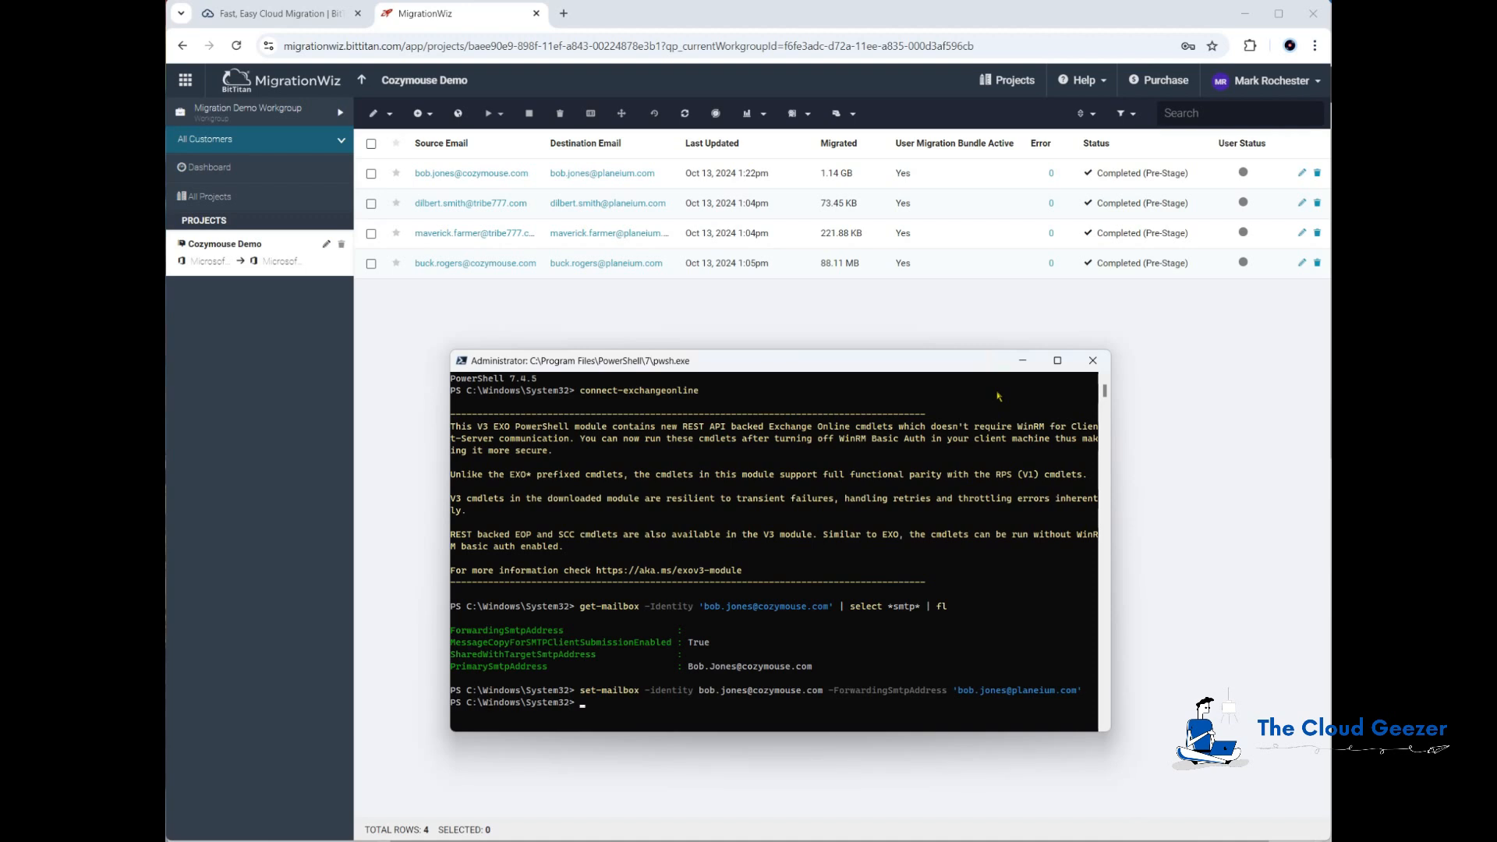
pyautogui.press('Up')
pyautogui.press('Up')
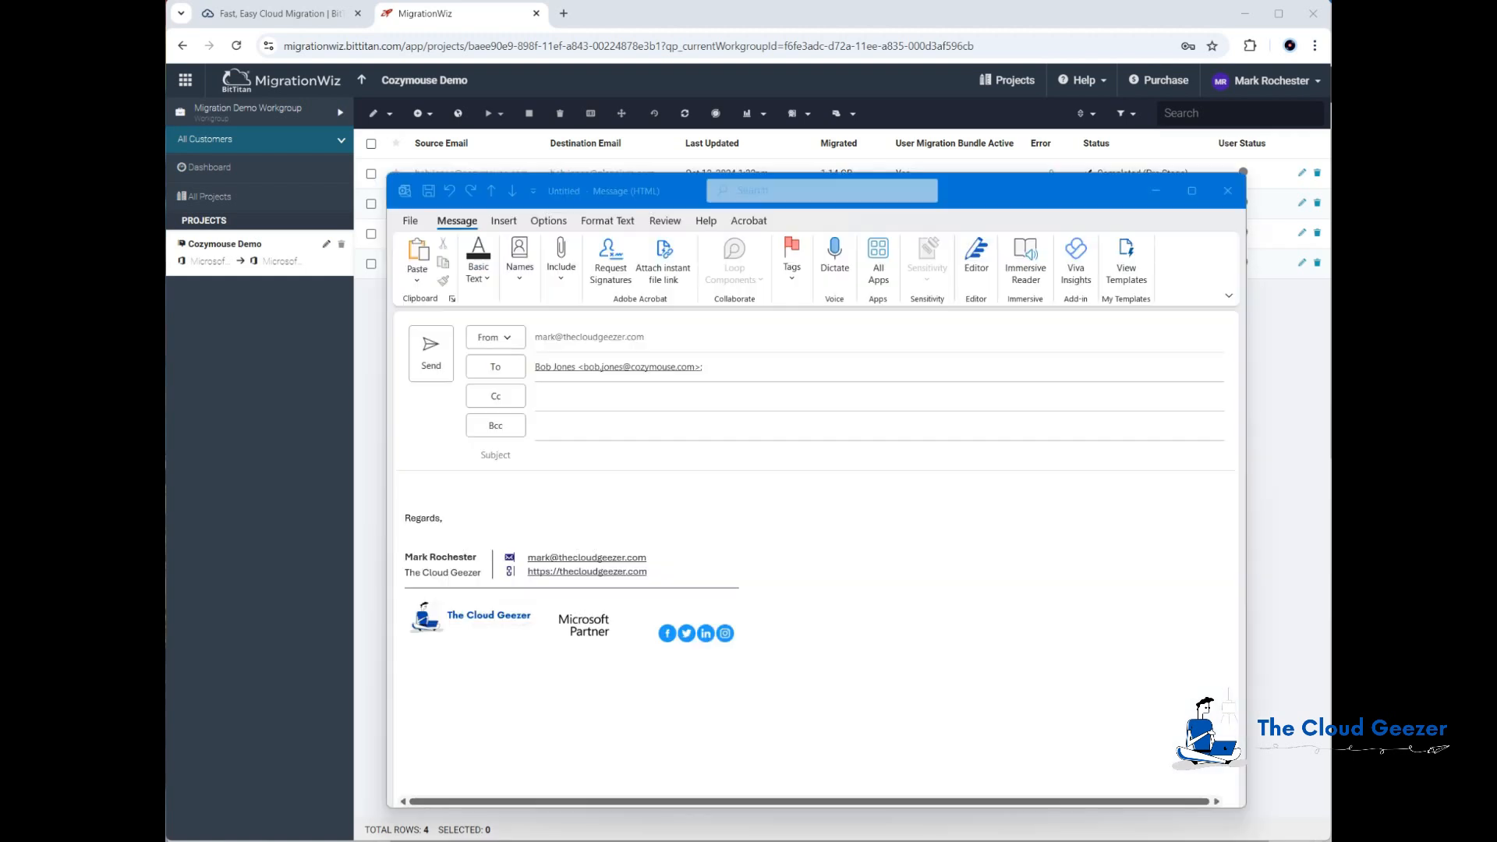
# Step: Send a test message with subject 'Testing Forwarding' and body 'Testing.' to the first source mailbox, then check the destination inbox
pyautogui.click(573, 459)
pyautogui.write('Testing ')
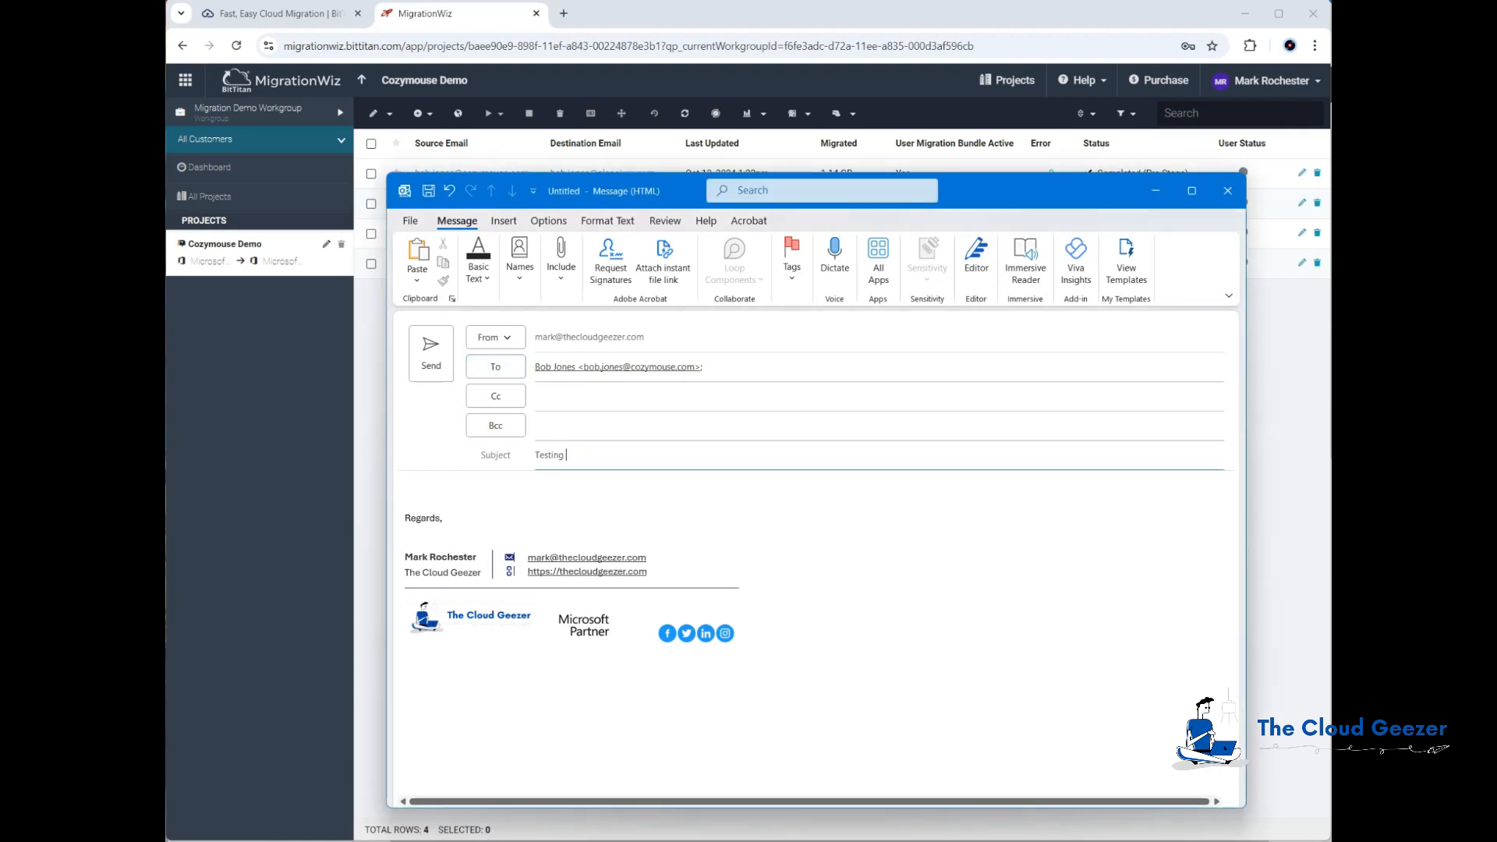
pyautogui.write('Forwarding')
pyautogui.press('Tab')
pyautogui.write('H')
pyautogui.press('Tab')
pyautogui.press('BackSpace')
pyautogui.press('BackSpace')
pyautogui.press('Up')
pyautogui.write('Hi Bob,')
pyautogui.press('Return')
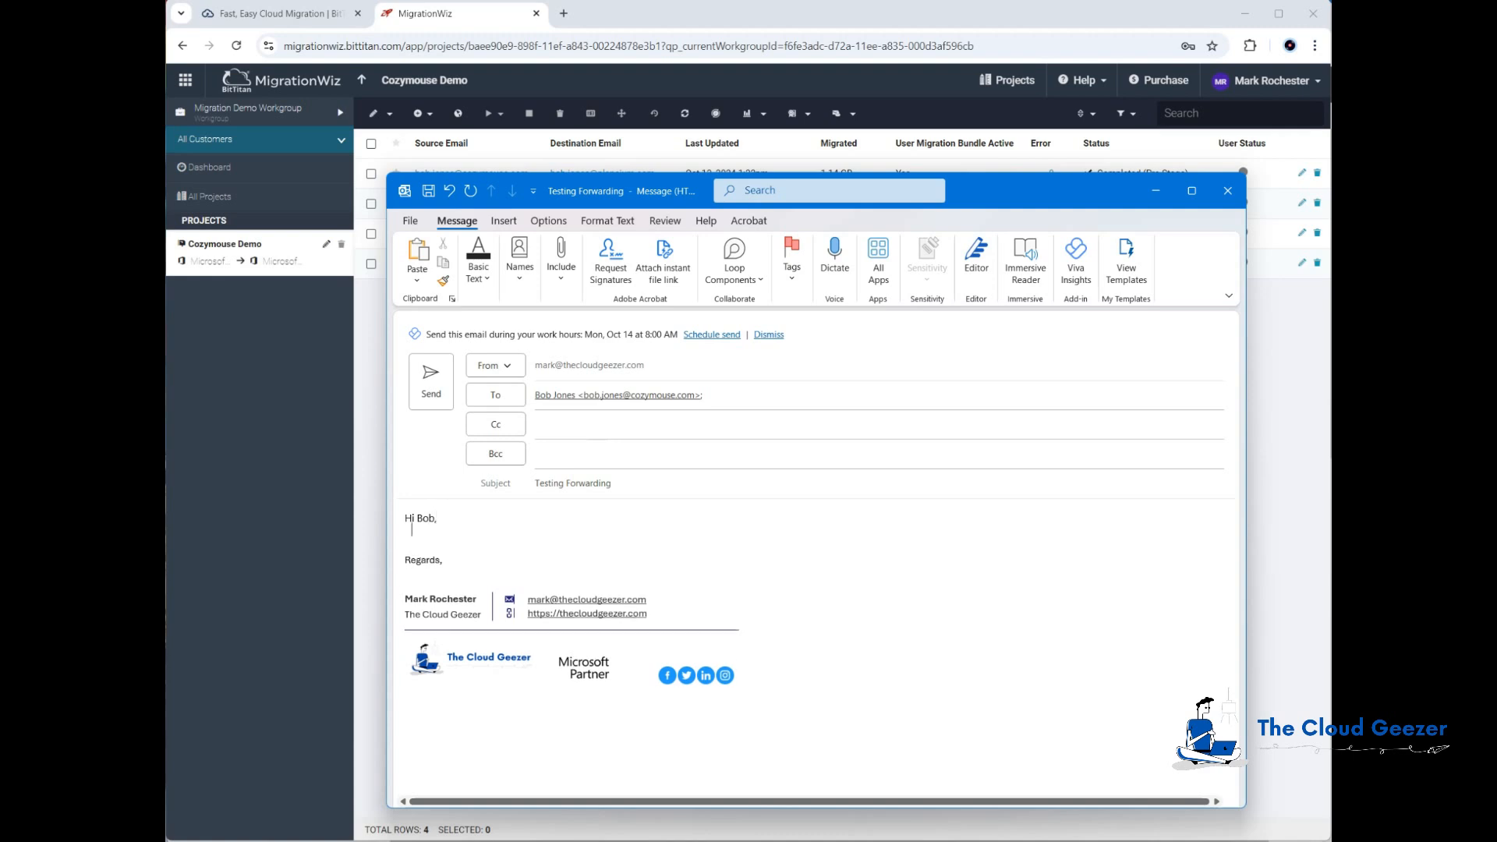
pyautogui.write('Testing.')
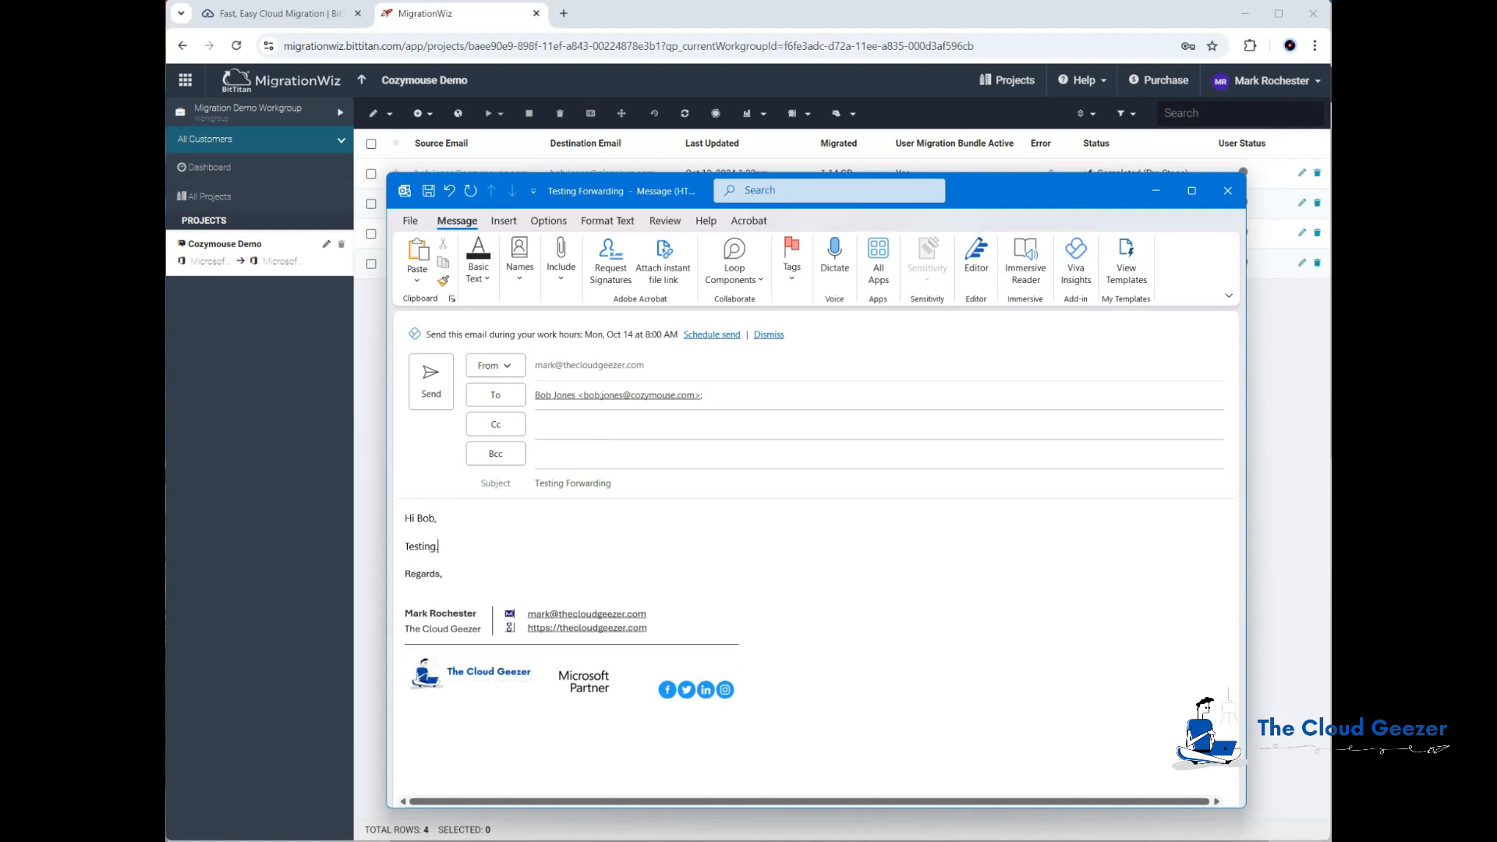
pyautogui.click(433, 377)
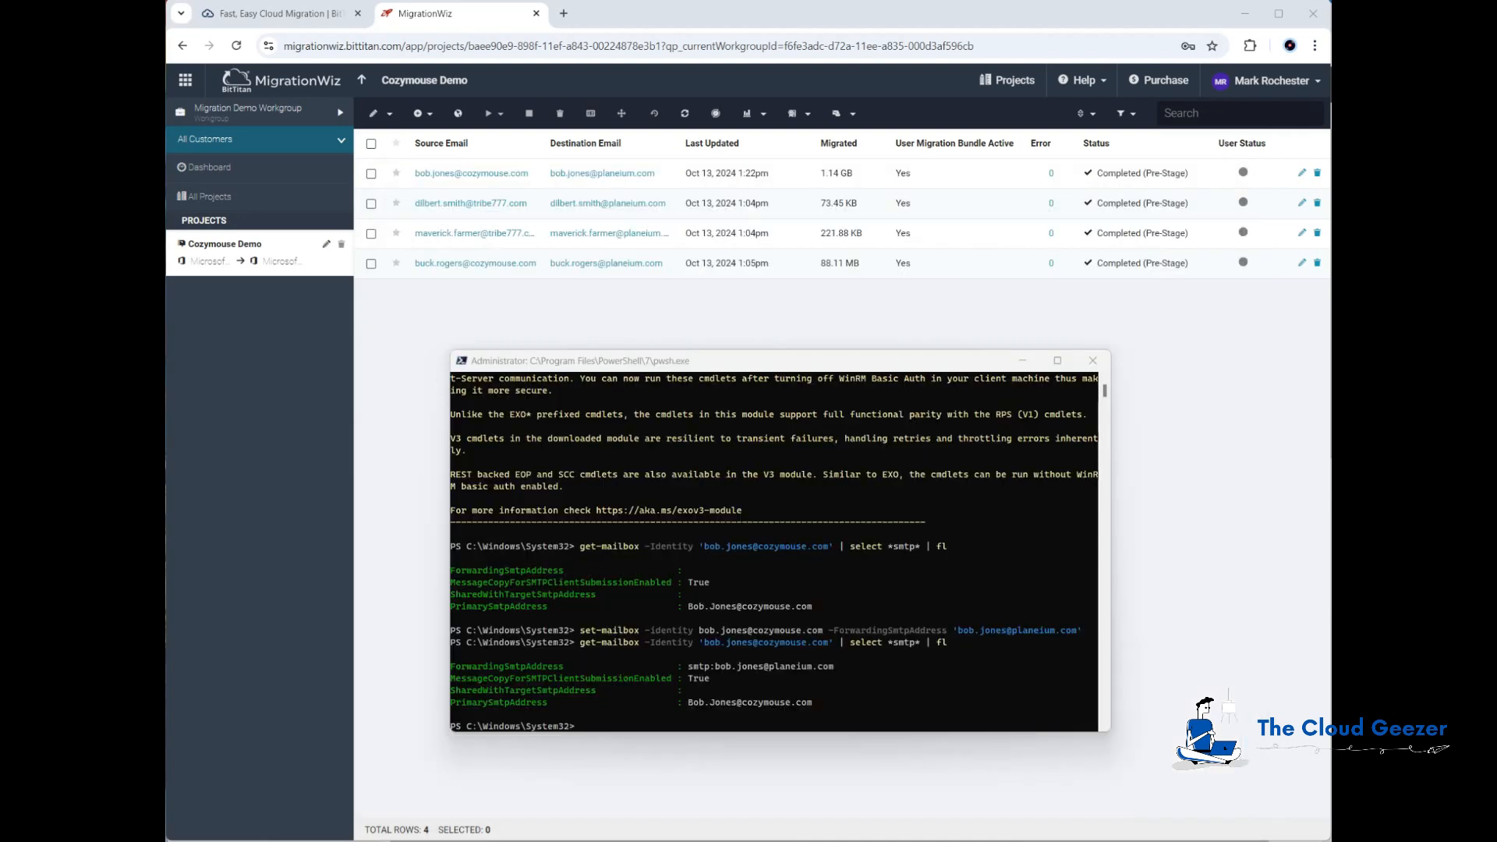
pyautogui.hotkey('alt', 'Tab')
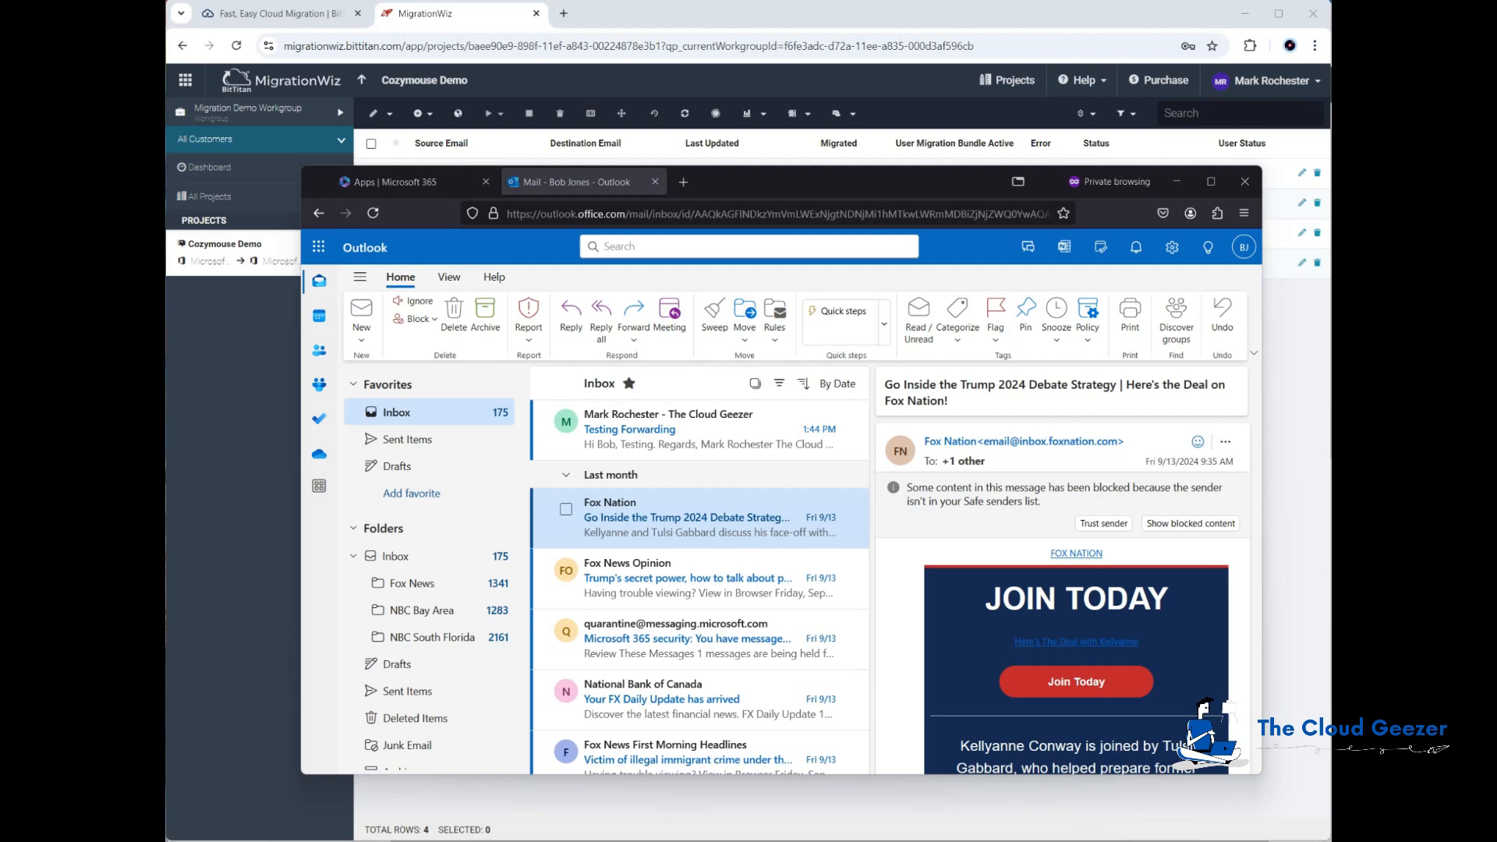
pyautogui.click(891, 16)
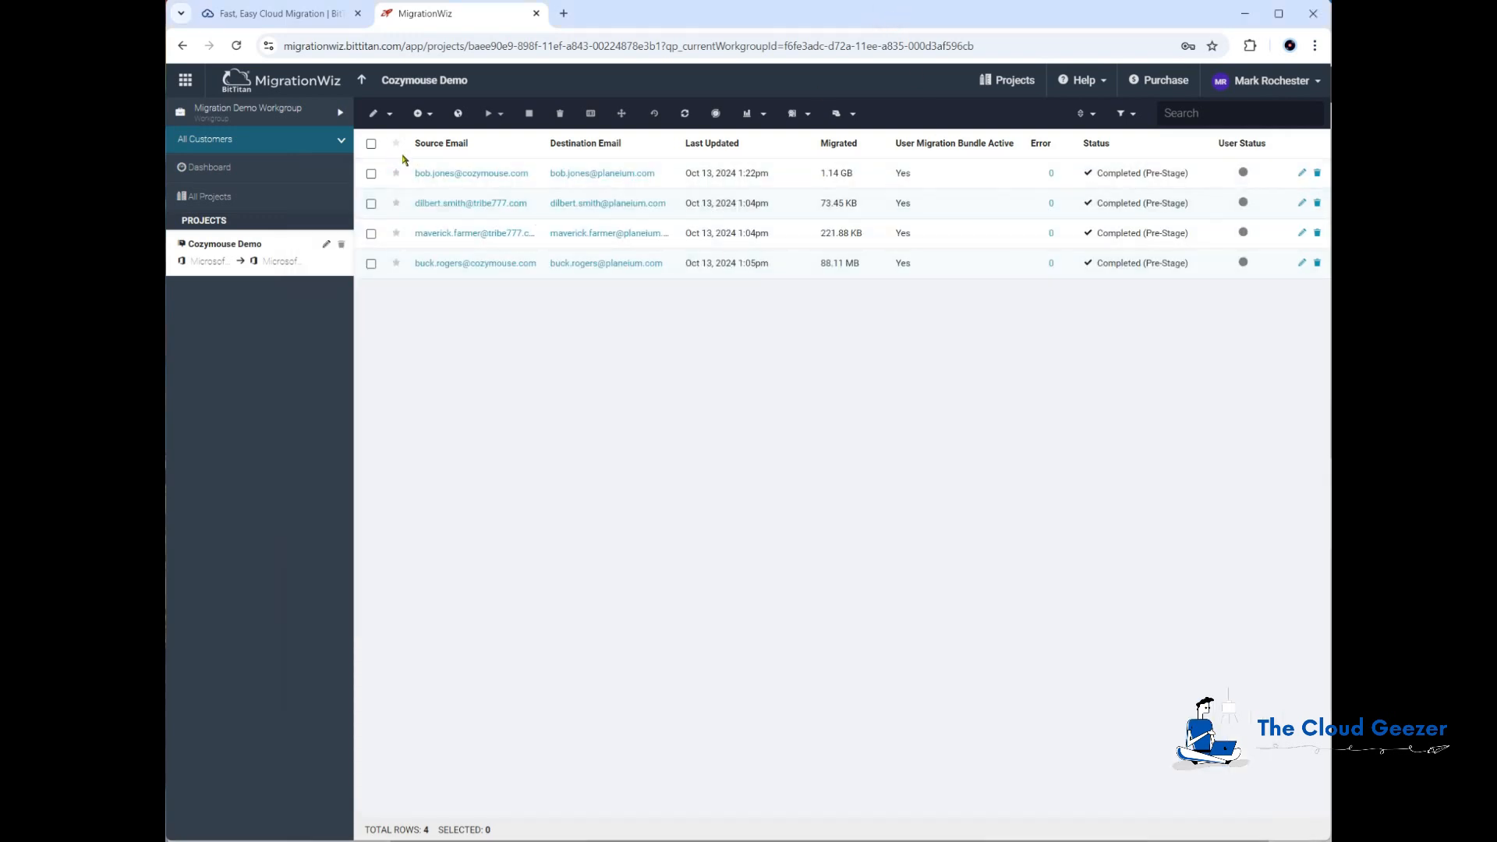
# Step: Start a Full Migration for all four mailboxes with every item type and no automatic scheduling
pyautogui.click(371, 145)
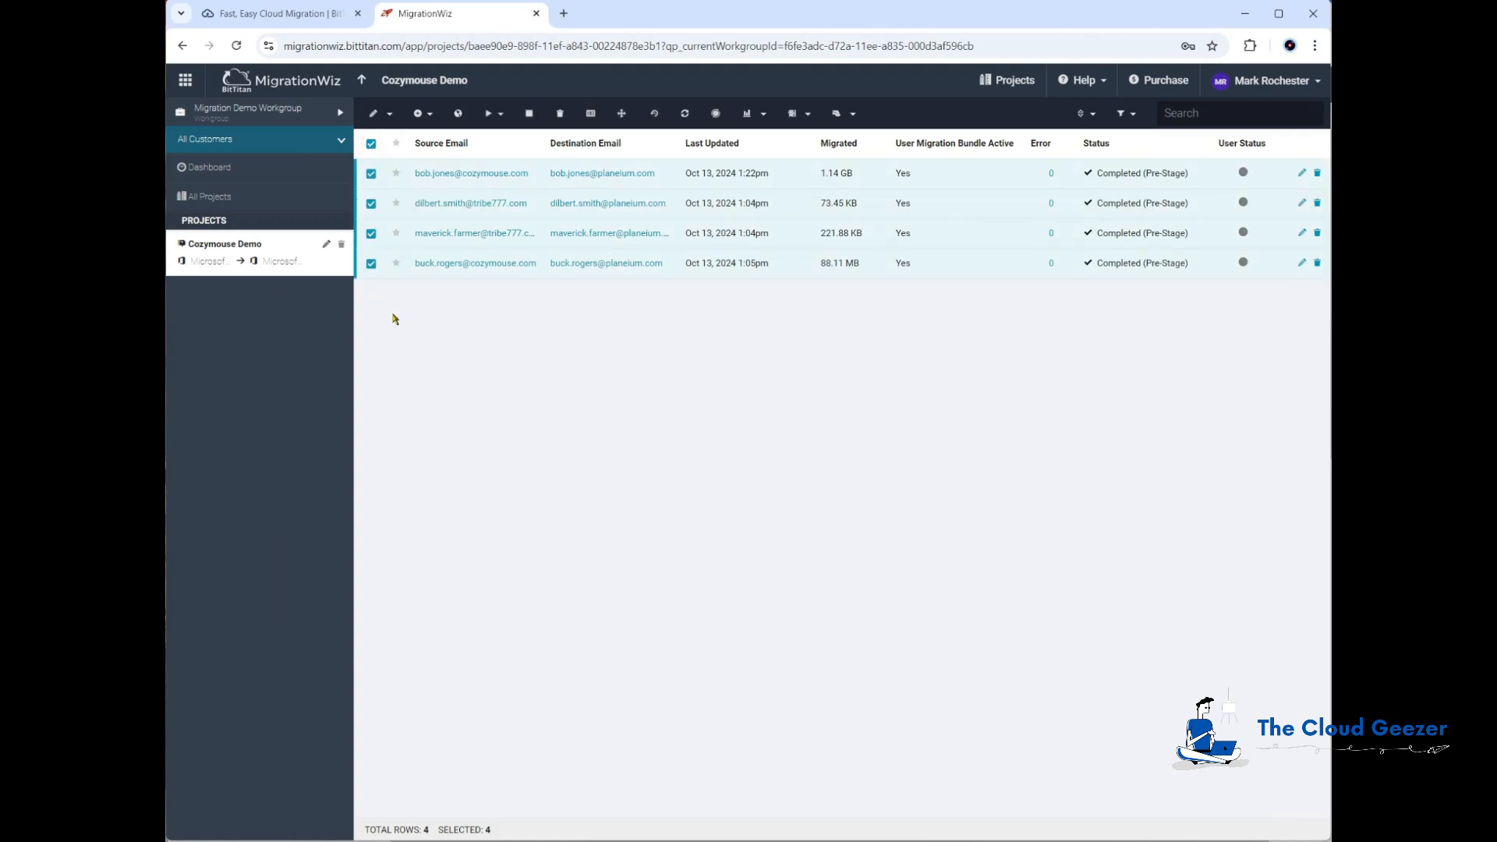
pyautogui.click(498, 115)
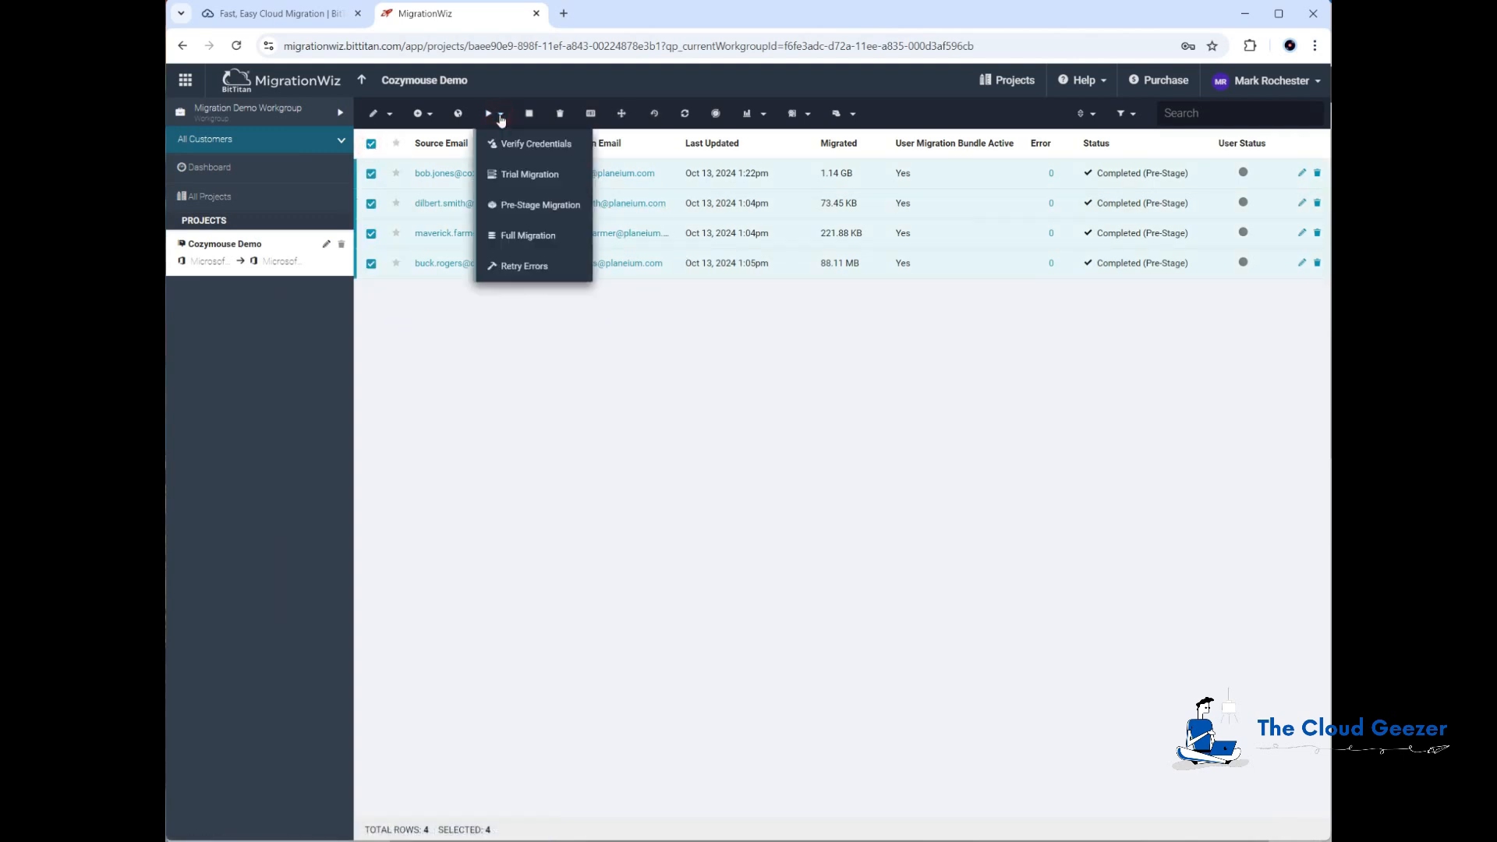
pyautogui.click(540, 236)
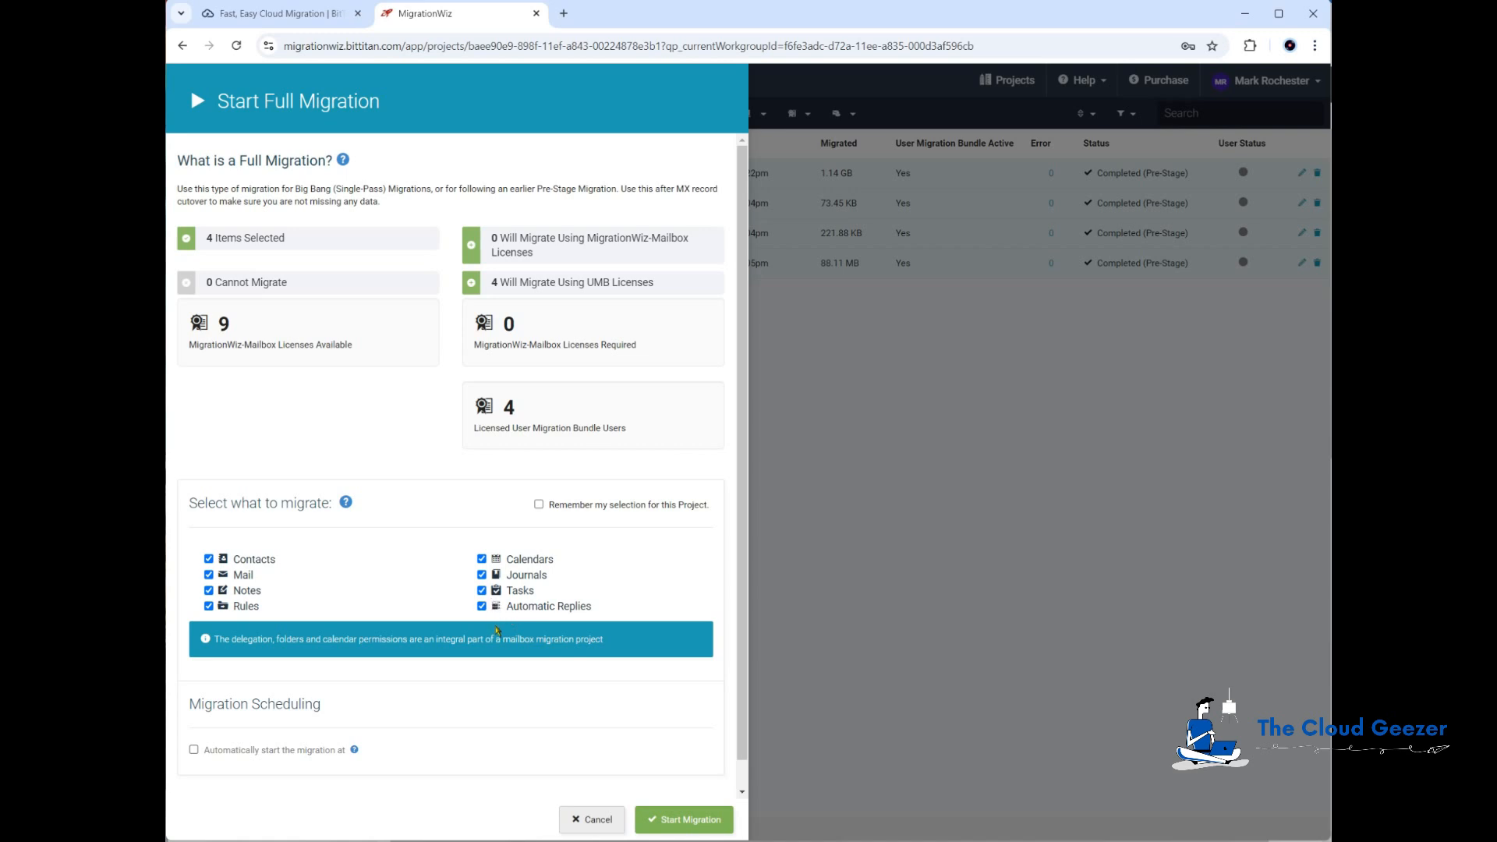
pyautogui.scroll(-1, 446, 725)
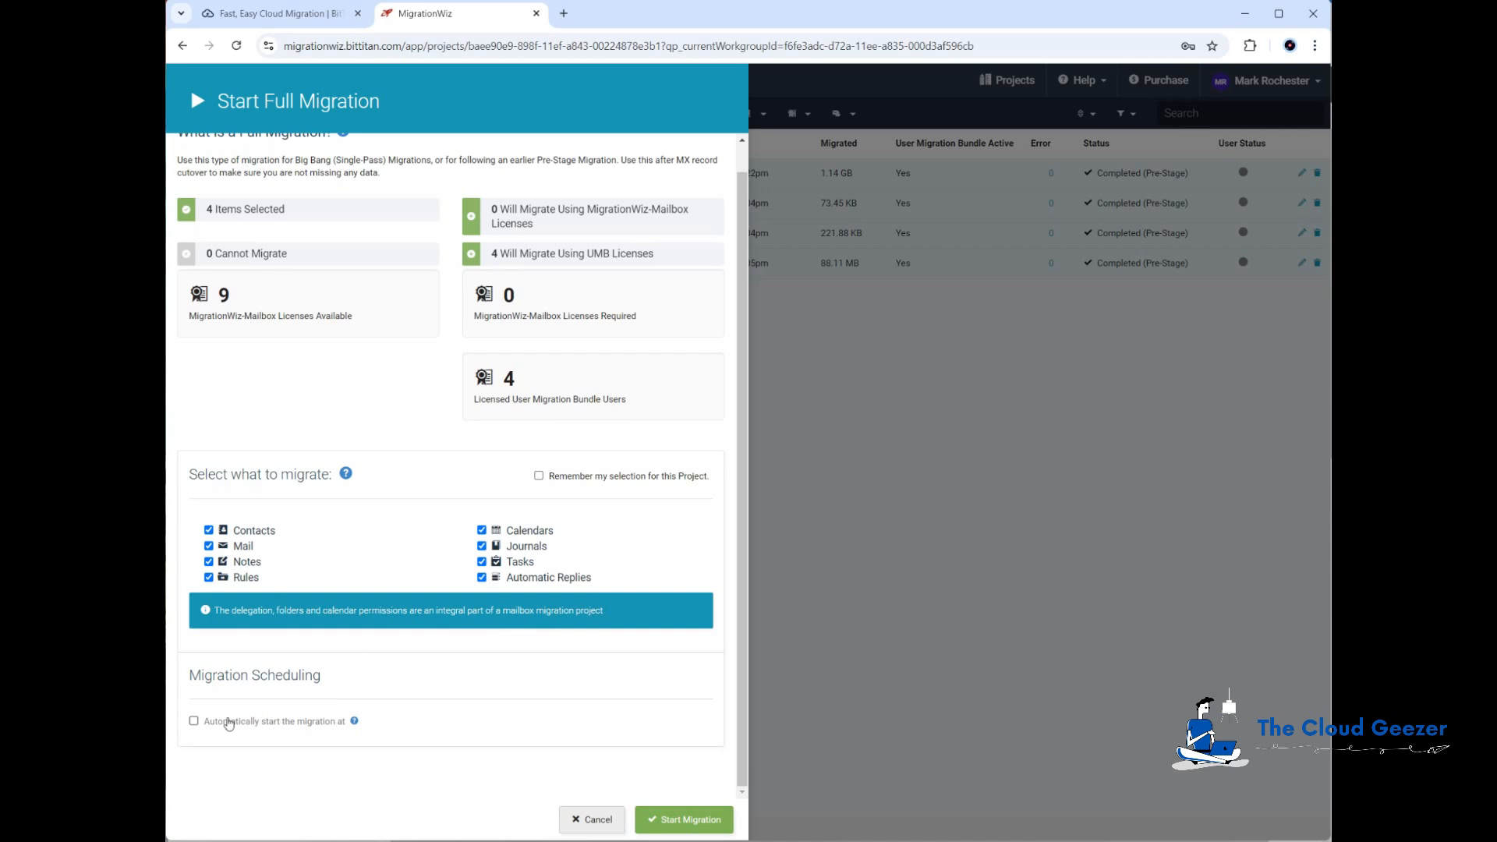
pyautogui.click(194, 722)
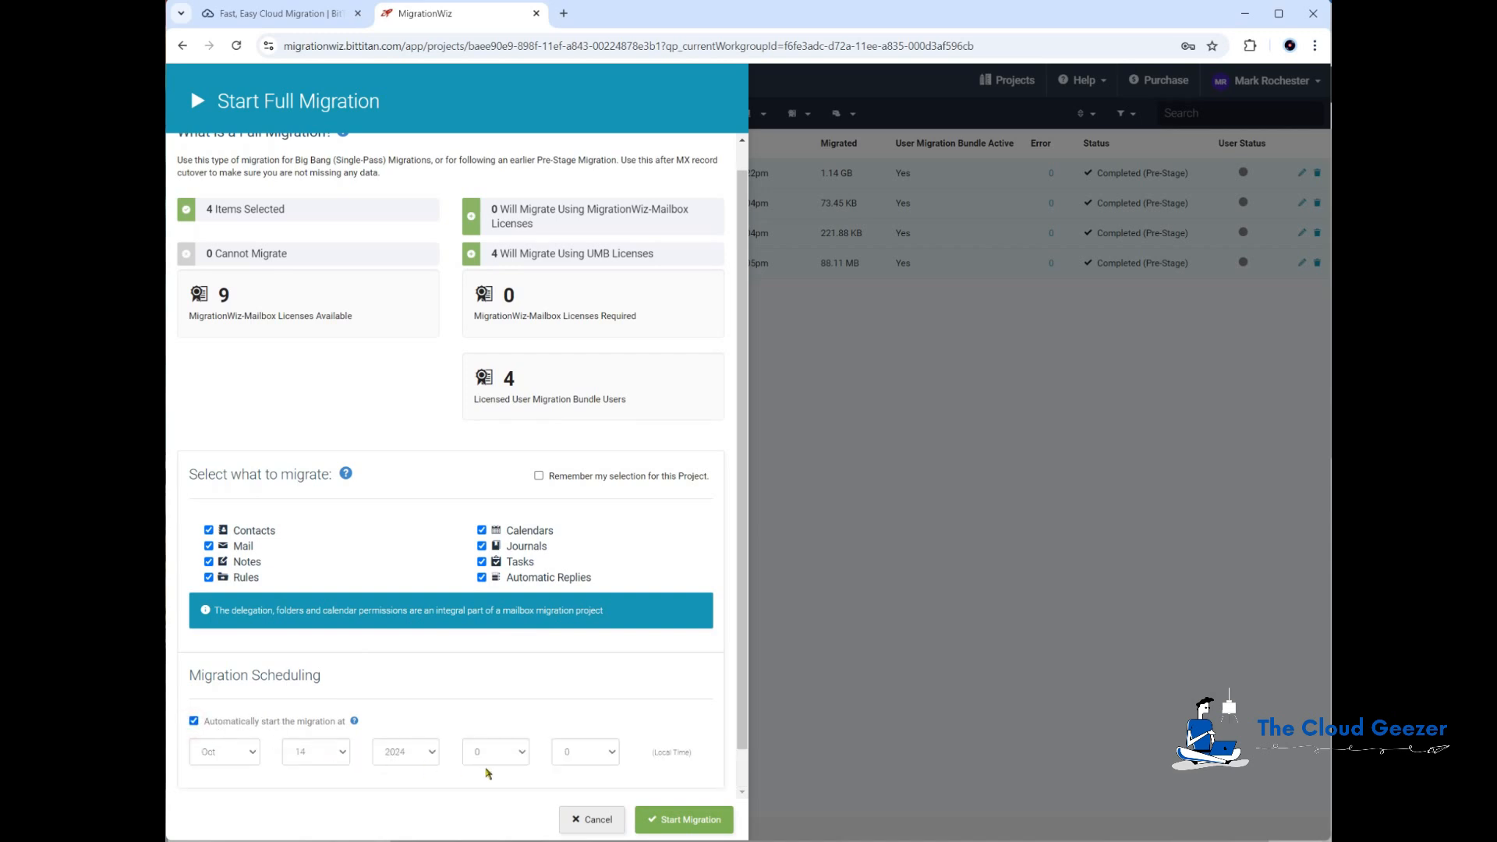
pyautogui.click(194, 721)
pyautogui.click(694, 820)
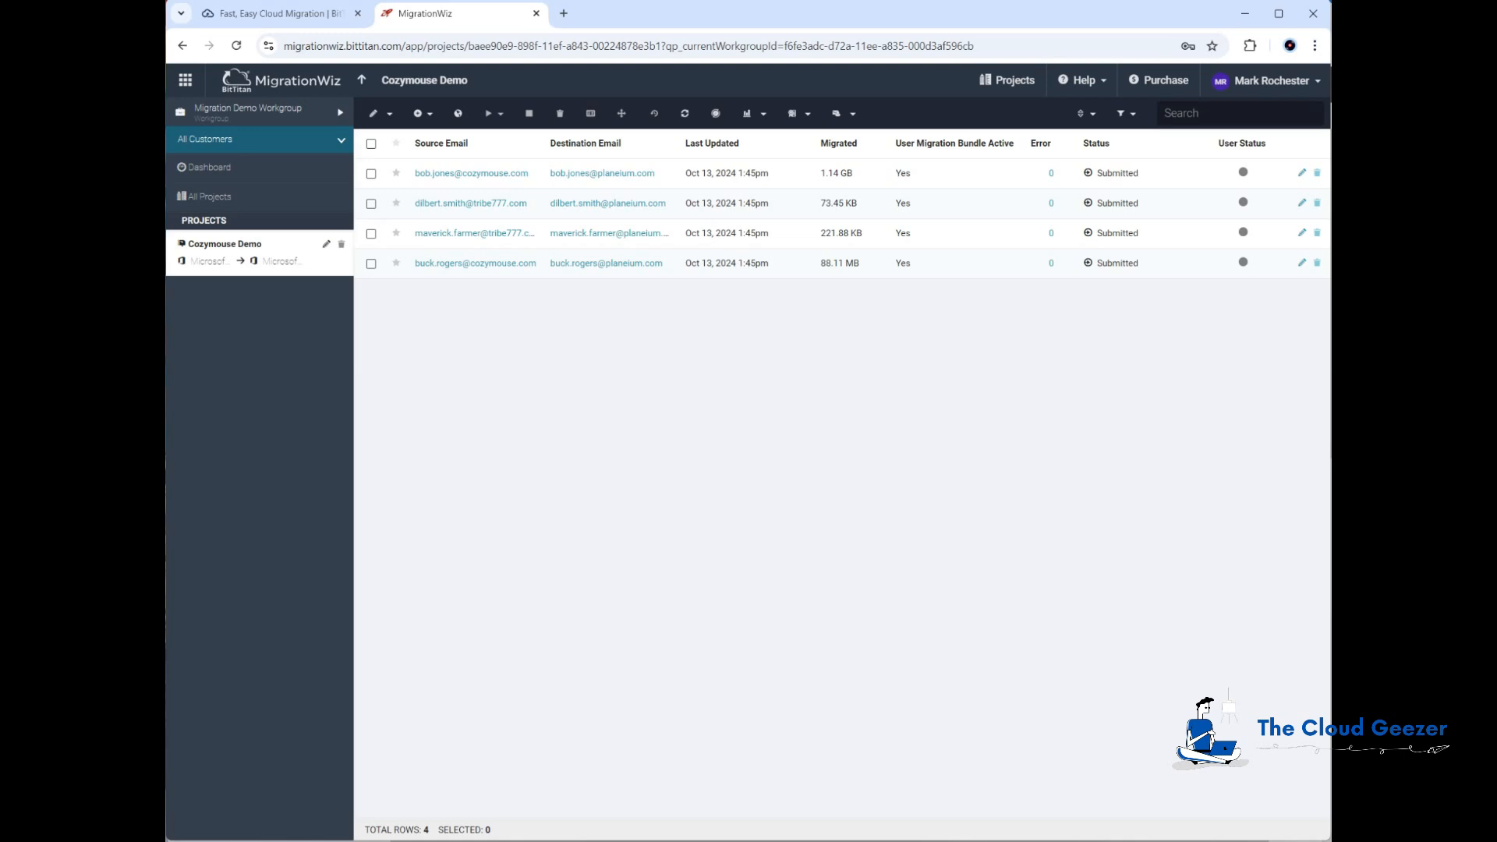
# Step: In cell H2 of CozymouseMigration, build a formula joining "set-mailbox -identity '" & A2 & "' -forwardingsmtpaddress '" & D2 & "'"
pyautogui.hotkey('alt', 'Tab')
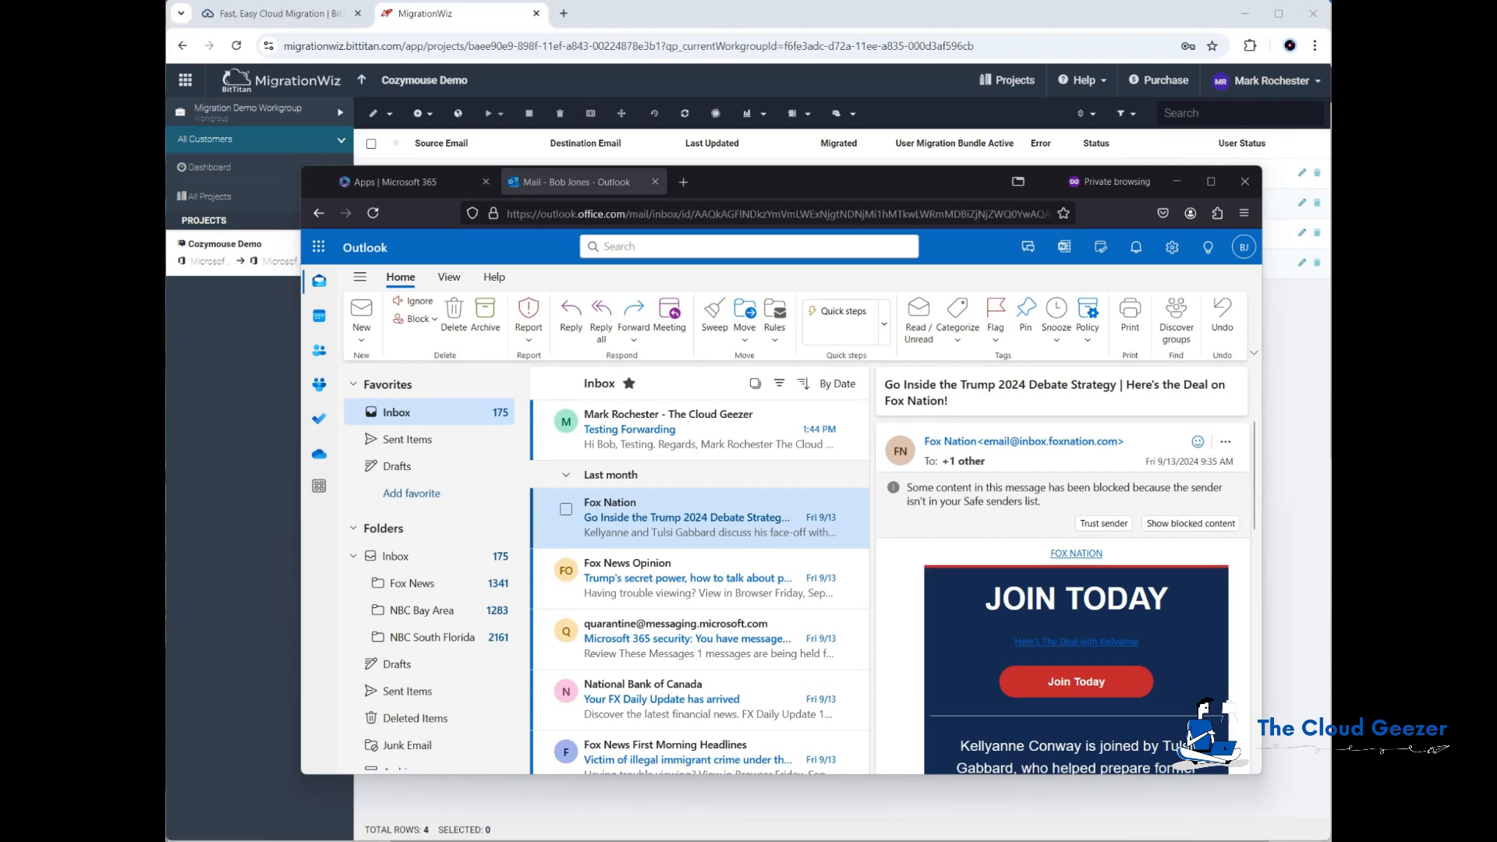
pyautogui.click(733, 840)
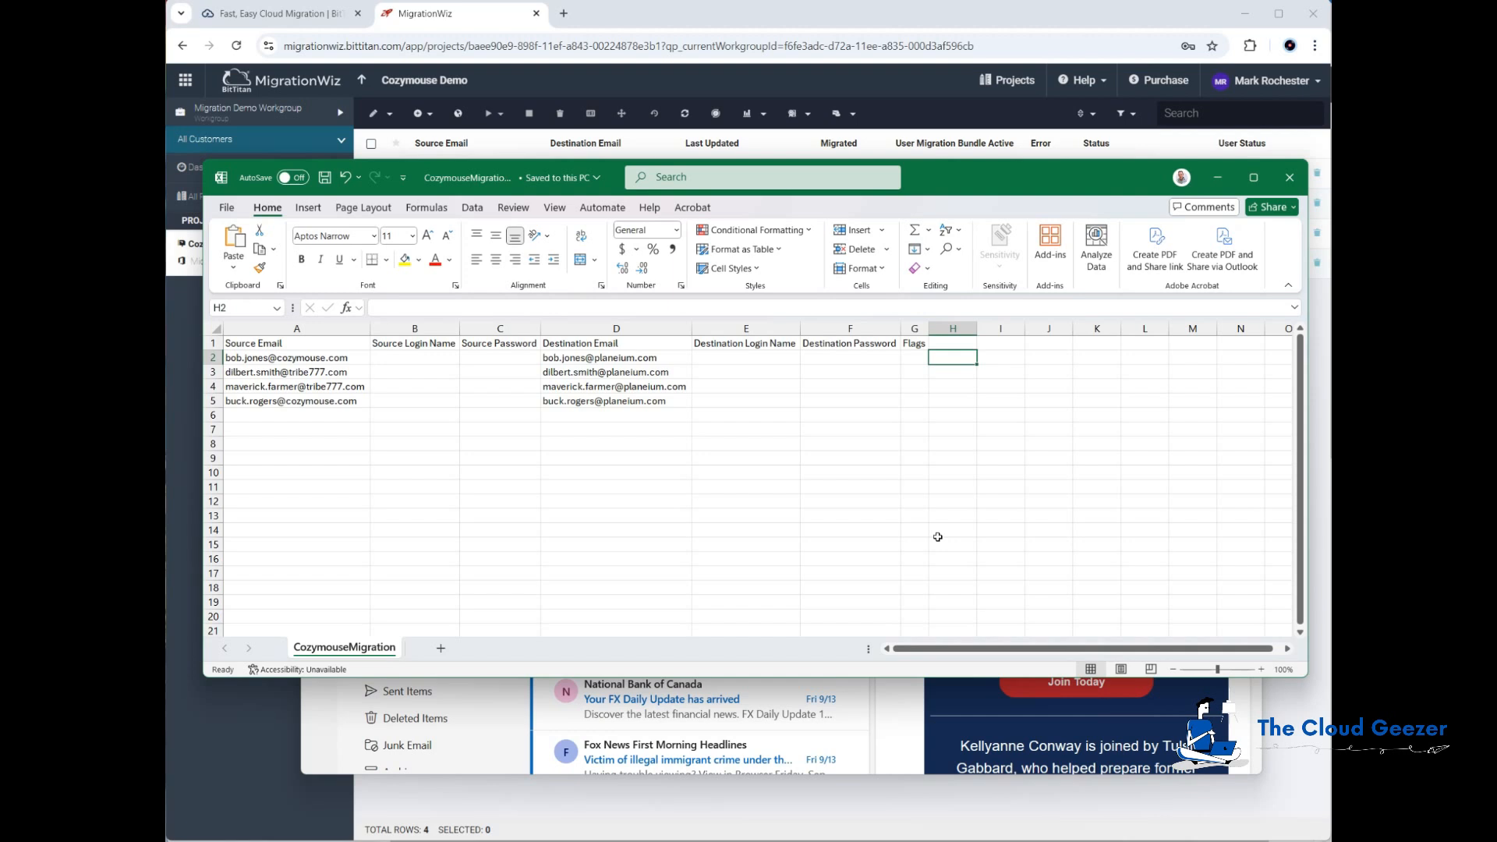
pyautogui.write('=')
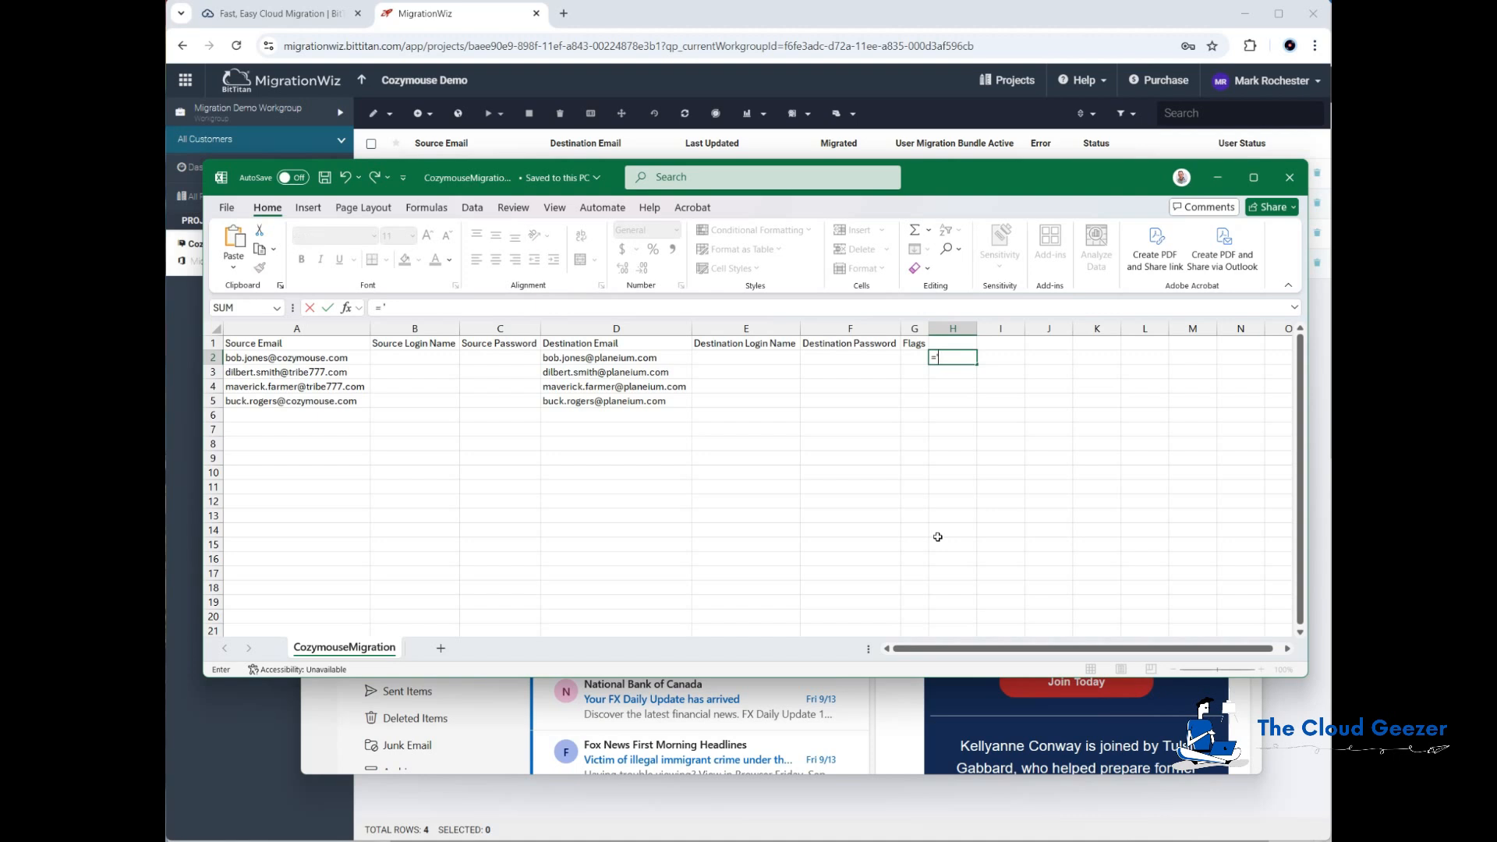
pyautogui.write('"set-mailbox -identity')
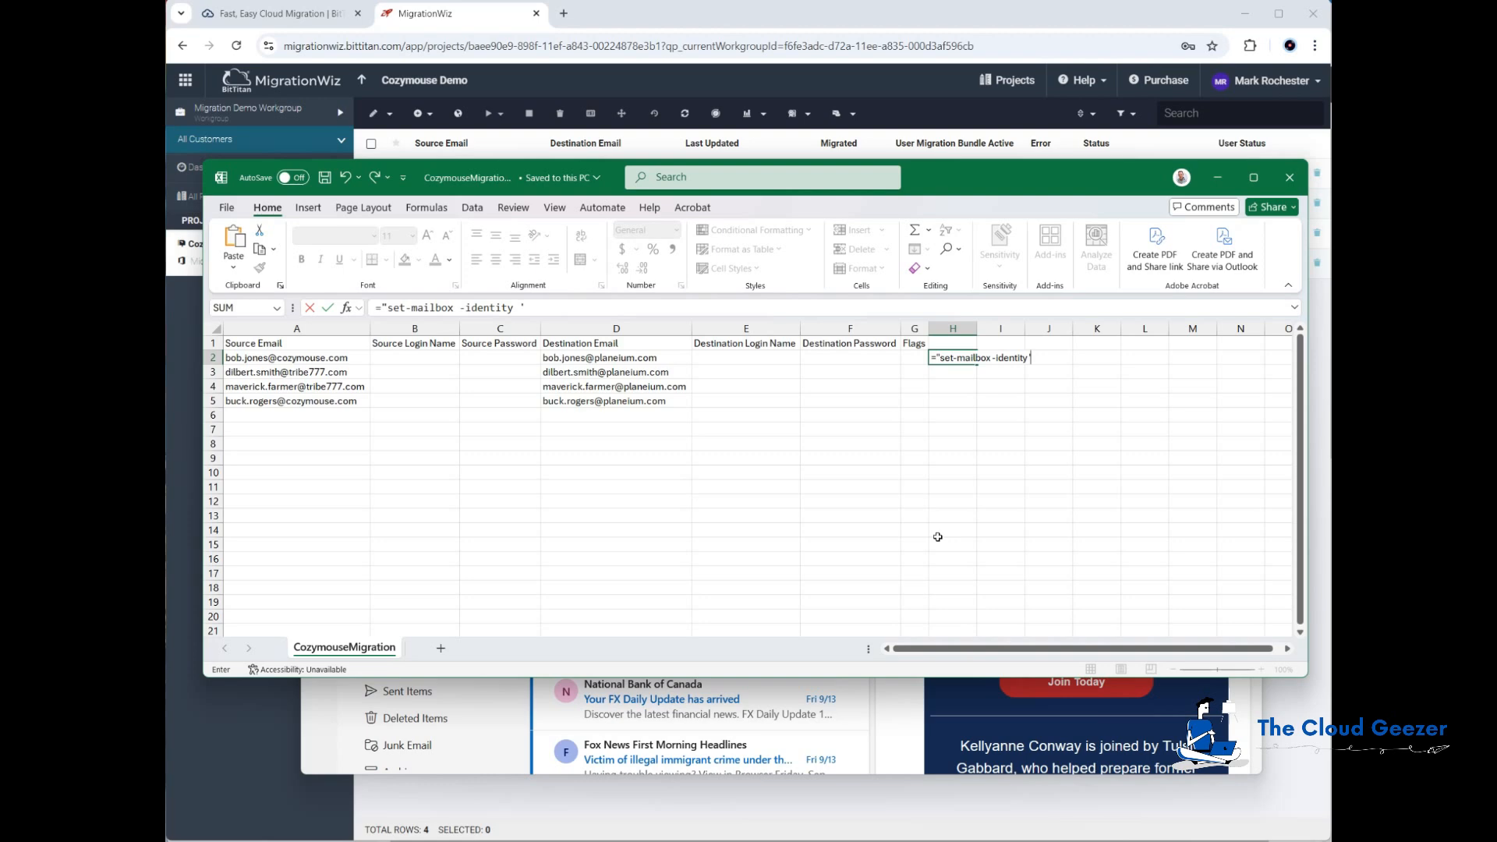
pyautogui.write(' \'" &')
pyautogui.press('Left')
pyautogui.press('Left')
pyautogui.press('Left')
pyautogui.press('Left')
pyautogui.press('Left')
pyautogui.press('Left')
pyautogui.press('Left')
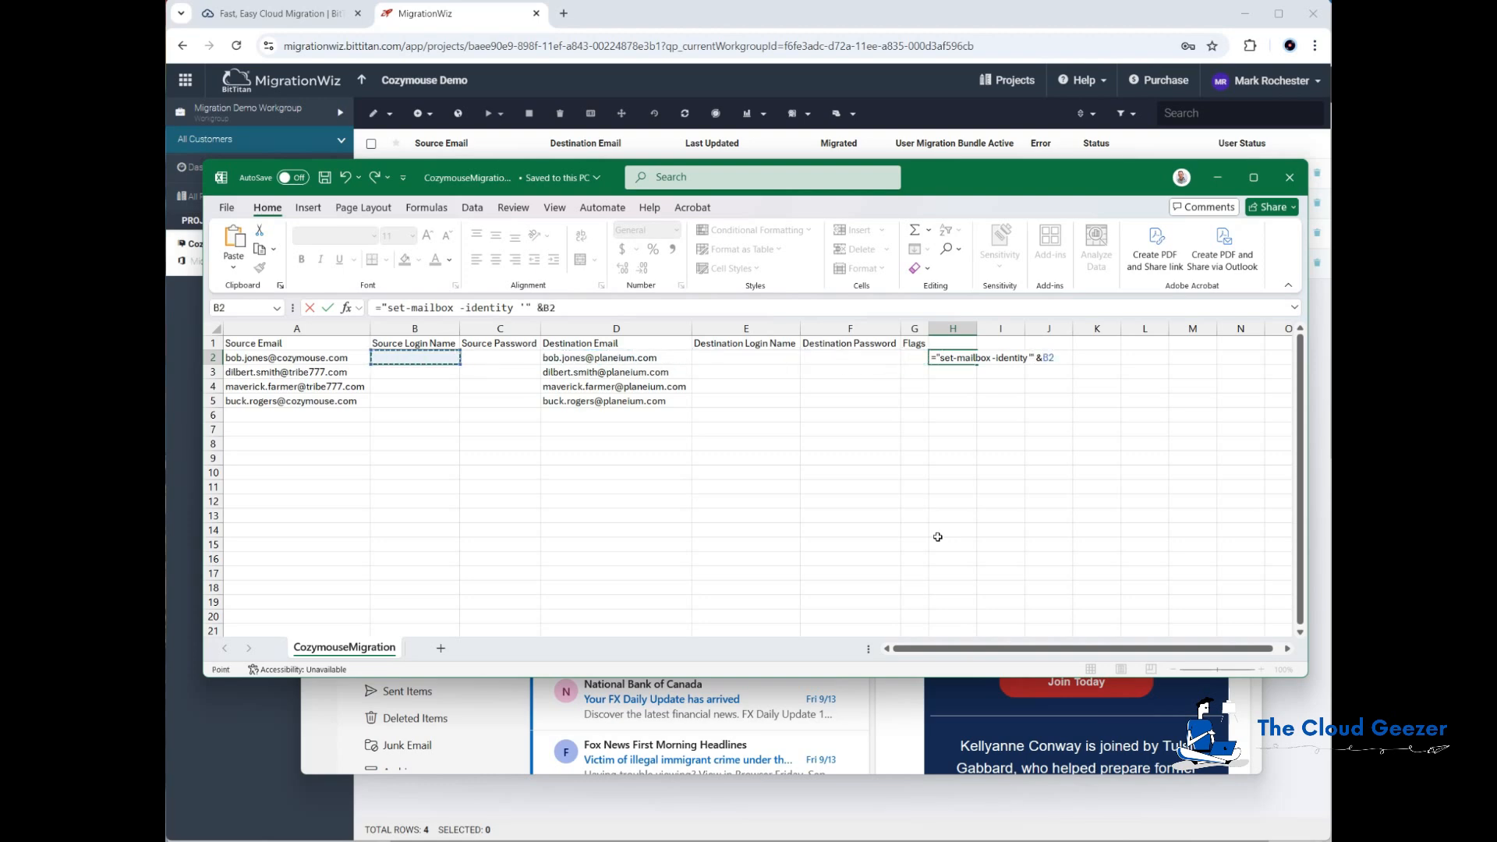
pyautogui.write('&')
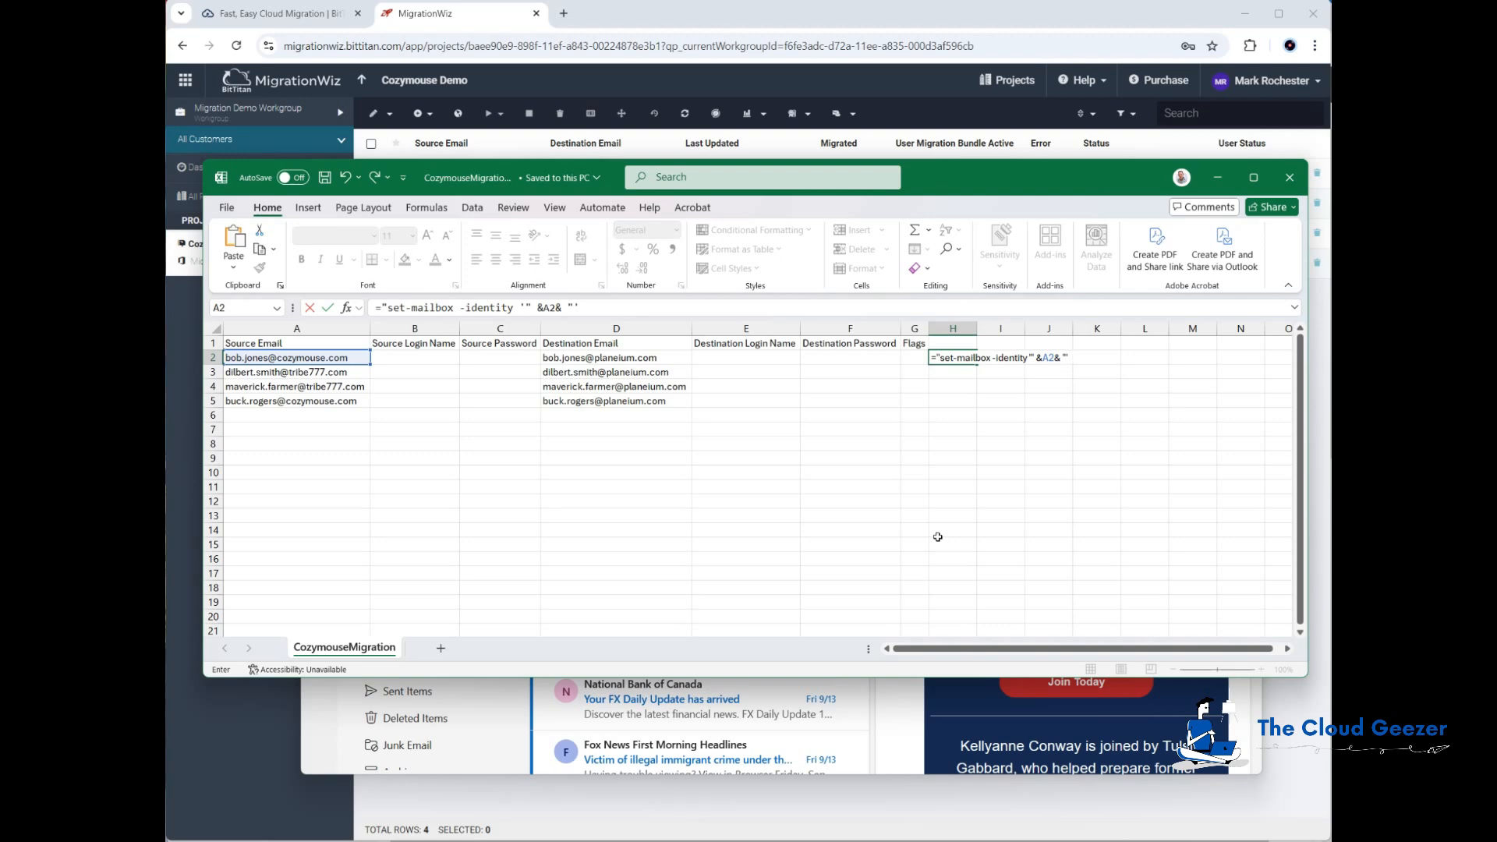
pyautogui.write(' "\' -forwardingsmtp')
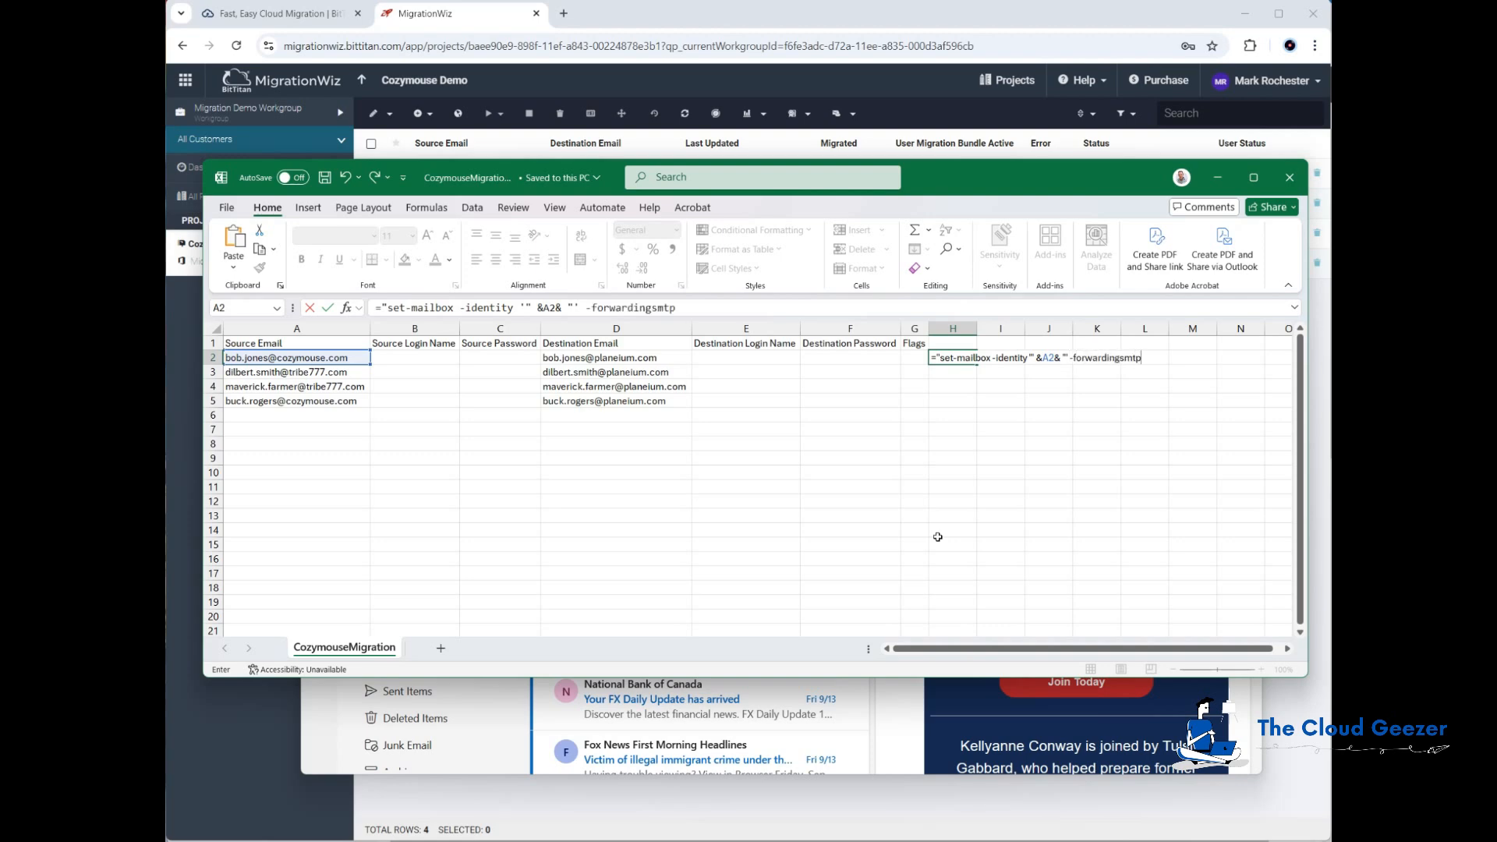
pyautogui.write('address \'" &')
pyautogui.press('Left')
pyautogui.press('Left')
pyautogui.press('Left')
pyautogui.press('Left')
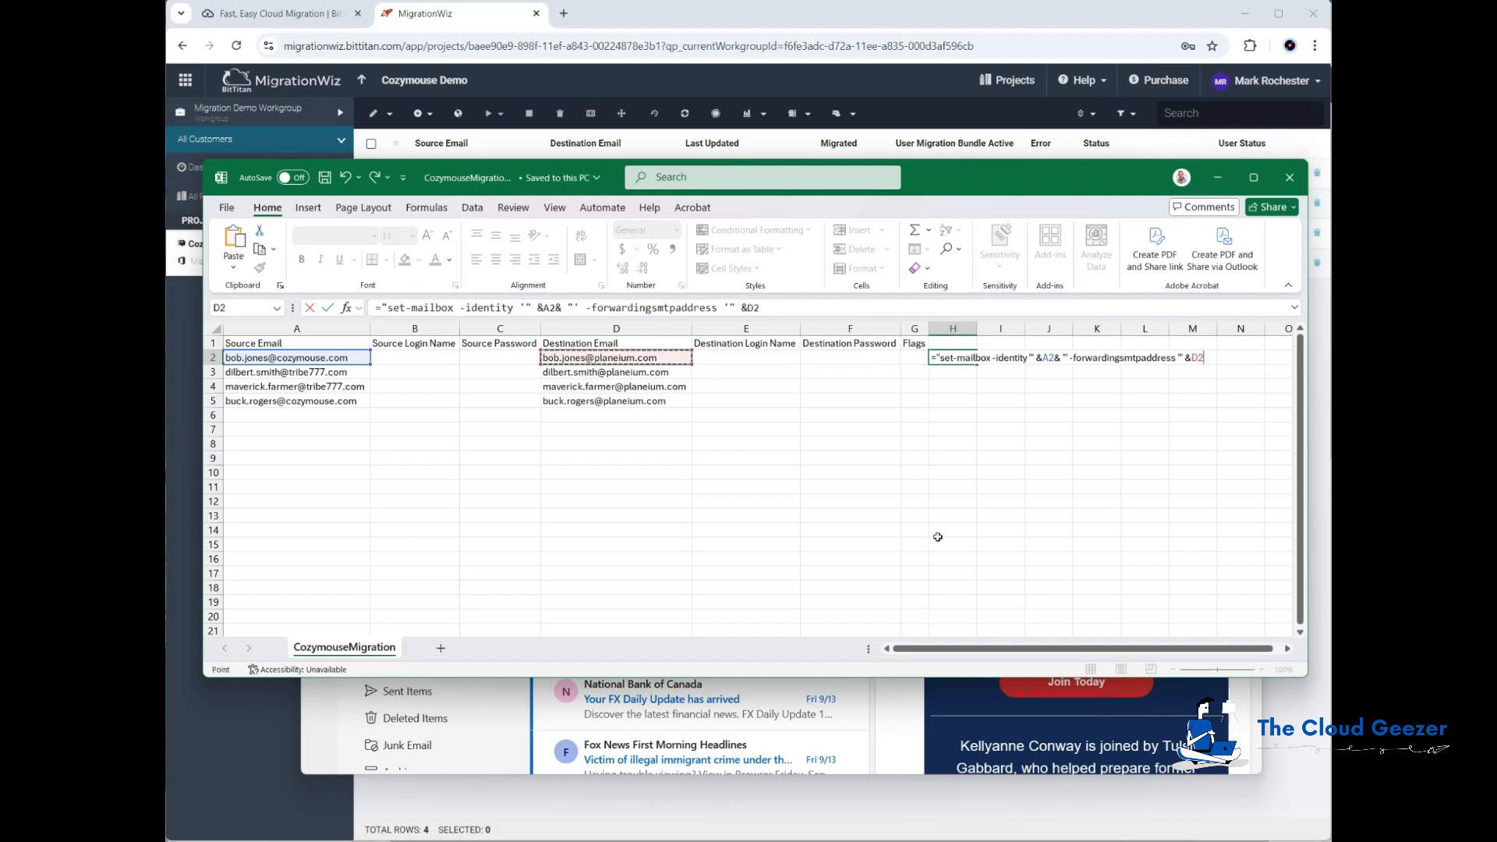
pyautogui.write('& "\'')
pyautogui.press('Return')
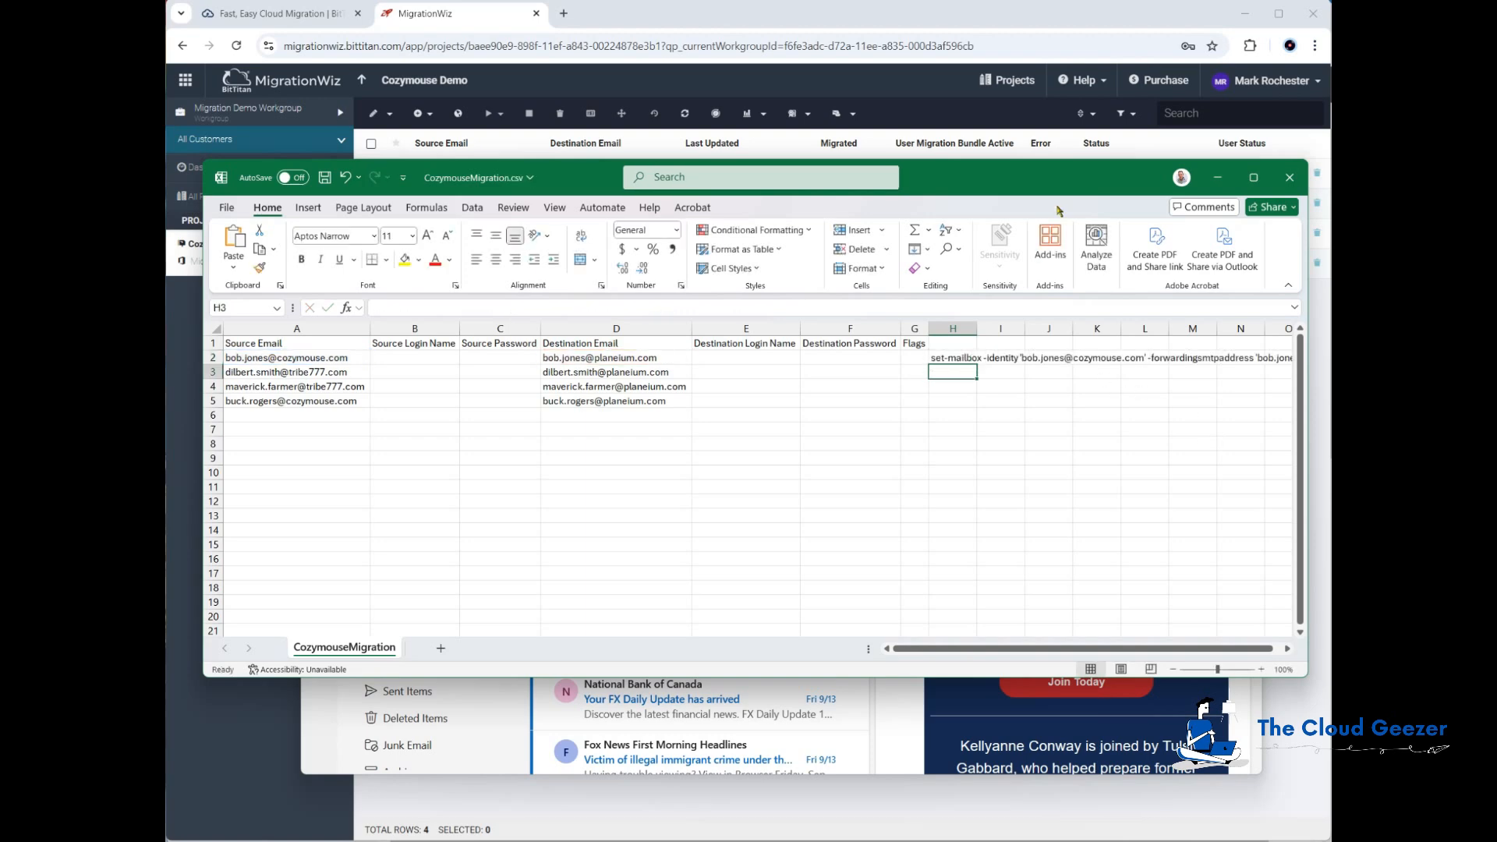
# Step: Narrow the Destination Login Name and Source Password columns, then copy the H2 formula into H3 through H5
pyautogui.moveTo(795, 329); pyautogui.dragTo(732, 329)
pyautogui.moveTo(541, 328); pyautogui.dragTo(488, 328)
pyautogui.click(810, 357)
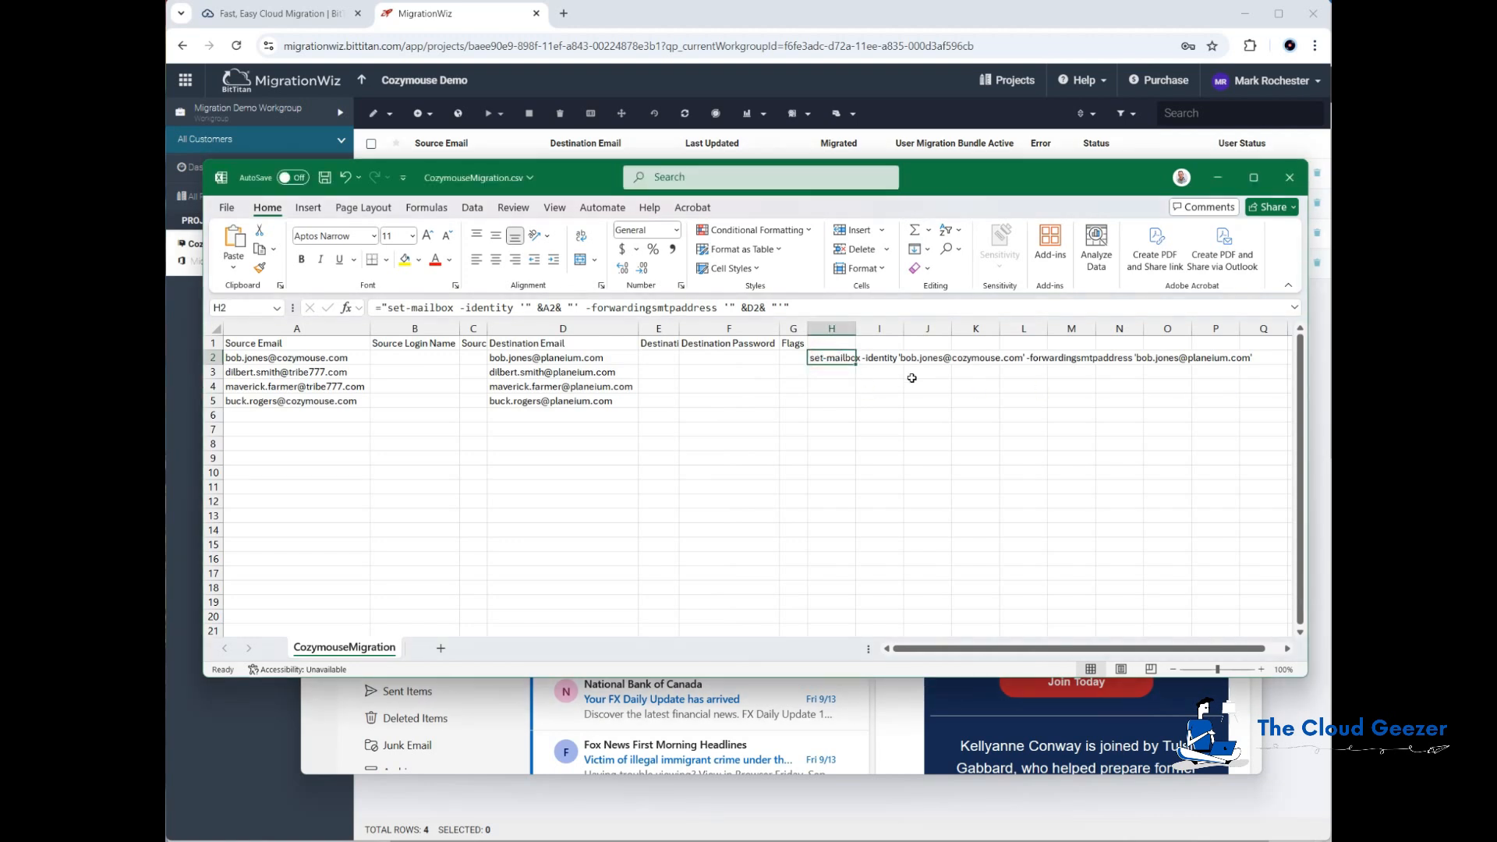
pyautogui.hotkey('ctrl', 'c')
pyautogui.press('Down')
pyautogui.hotkey('shift', 'Down')
pyautogui.hotkey('shift', 'Down')
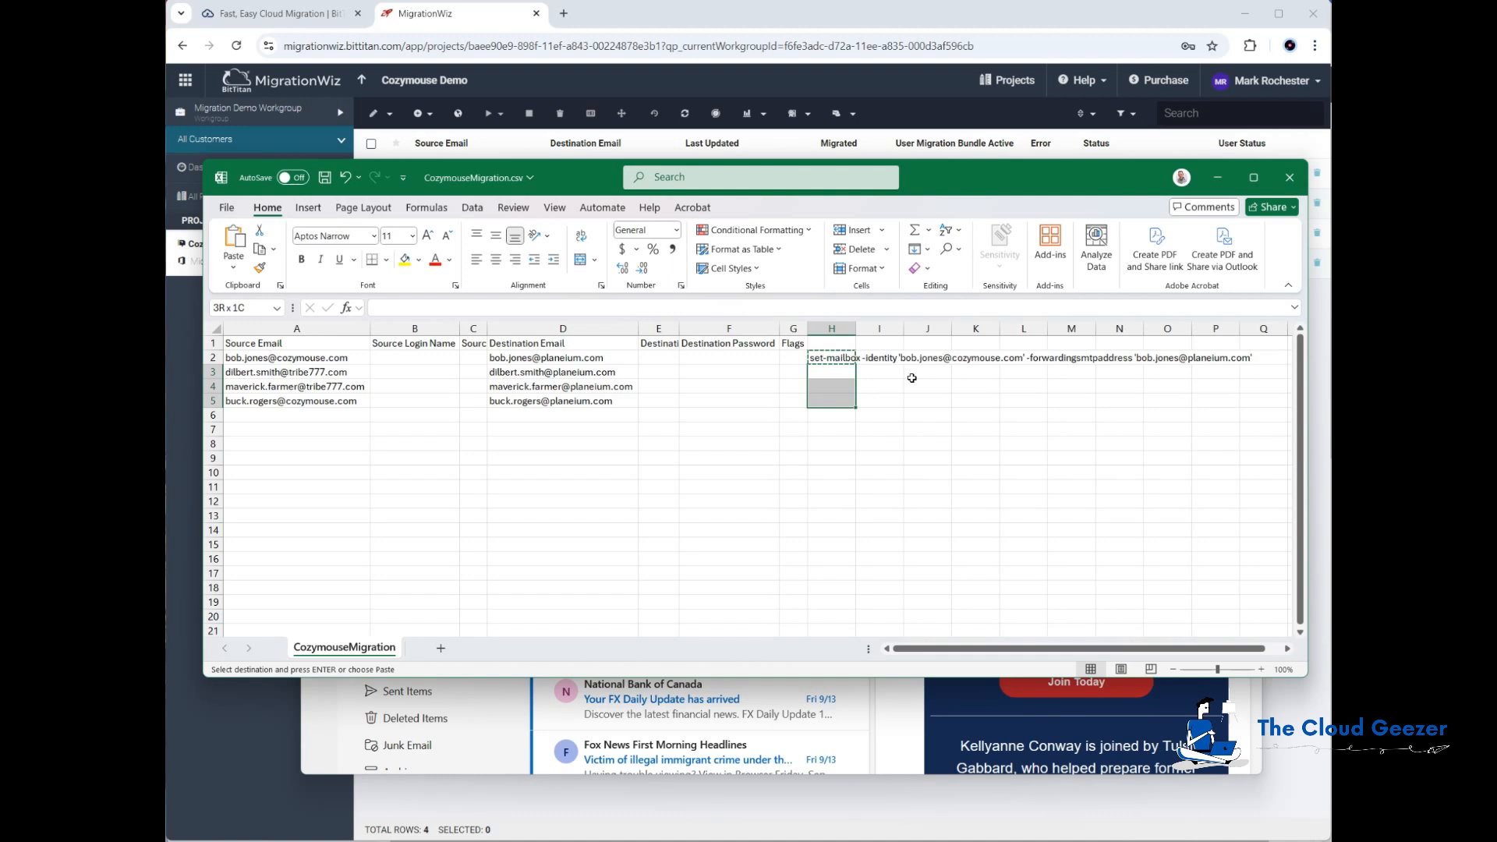
pyautogui.hotkey('ctrl', 'v')
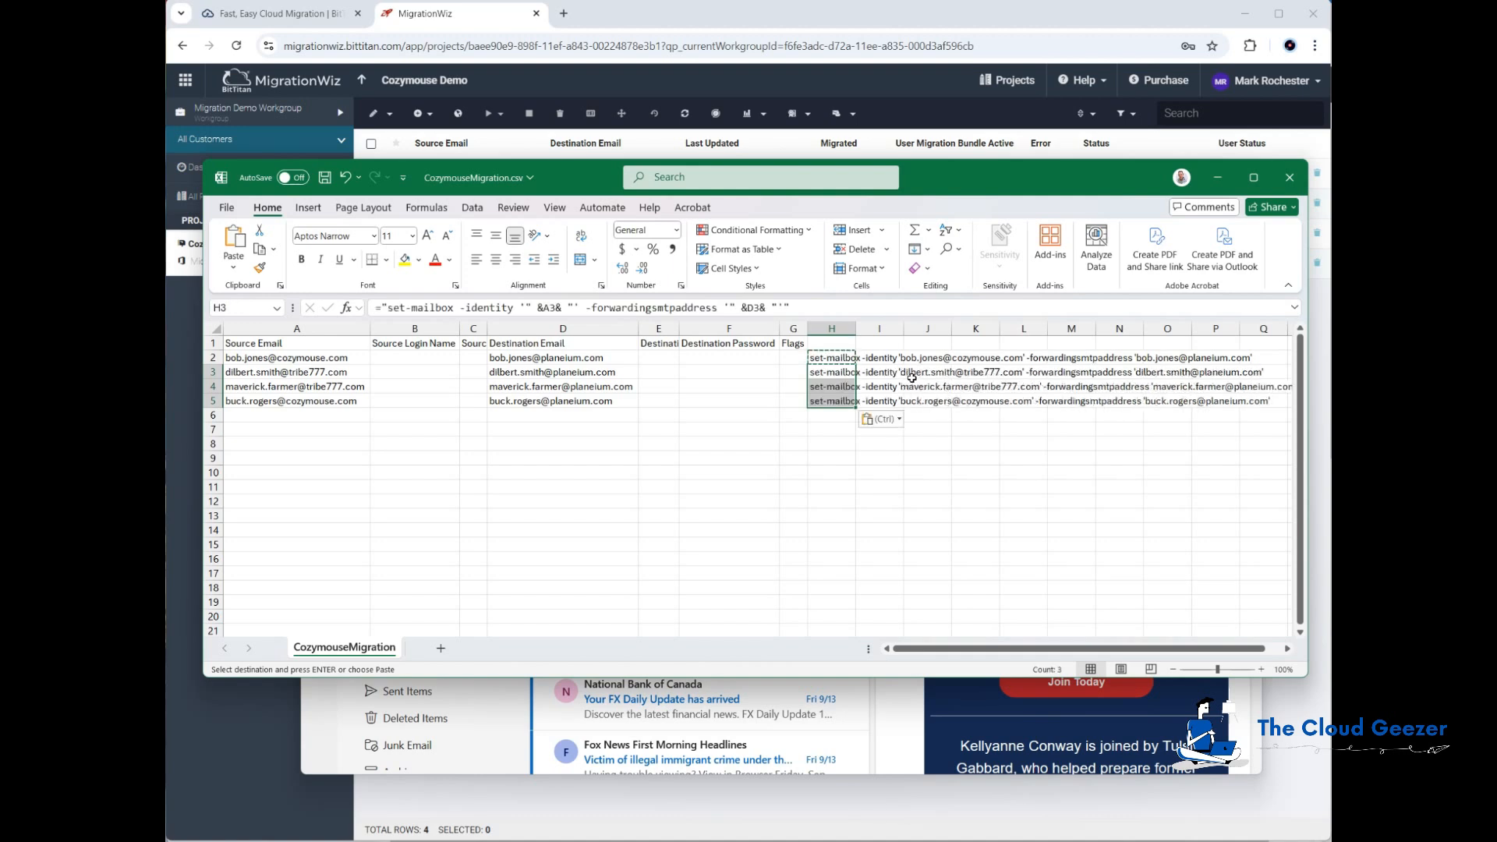
# Step: Copy the four generated set-mailbox commands in H2:H5
pyautogui.click(974, 457)
pyautogui.press('Escape')
pyautogui.moveTo(834, 357); pyautogui.dragTo(837, 398)
pyautogui.hotkey('ctrl', 'c')
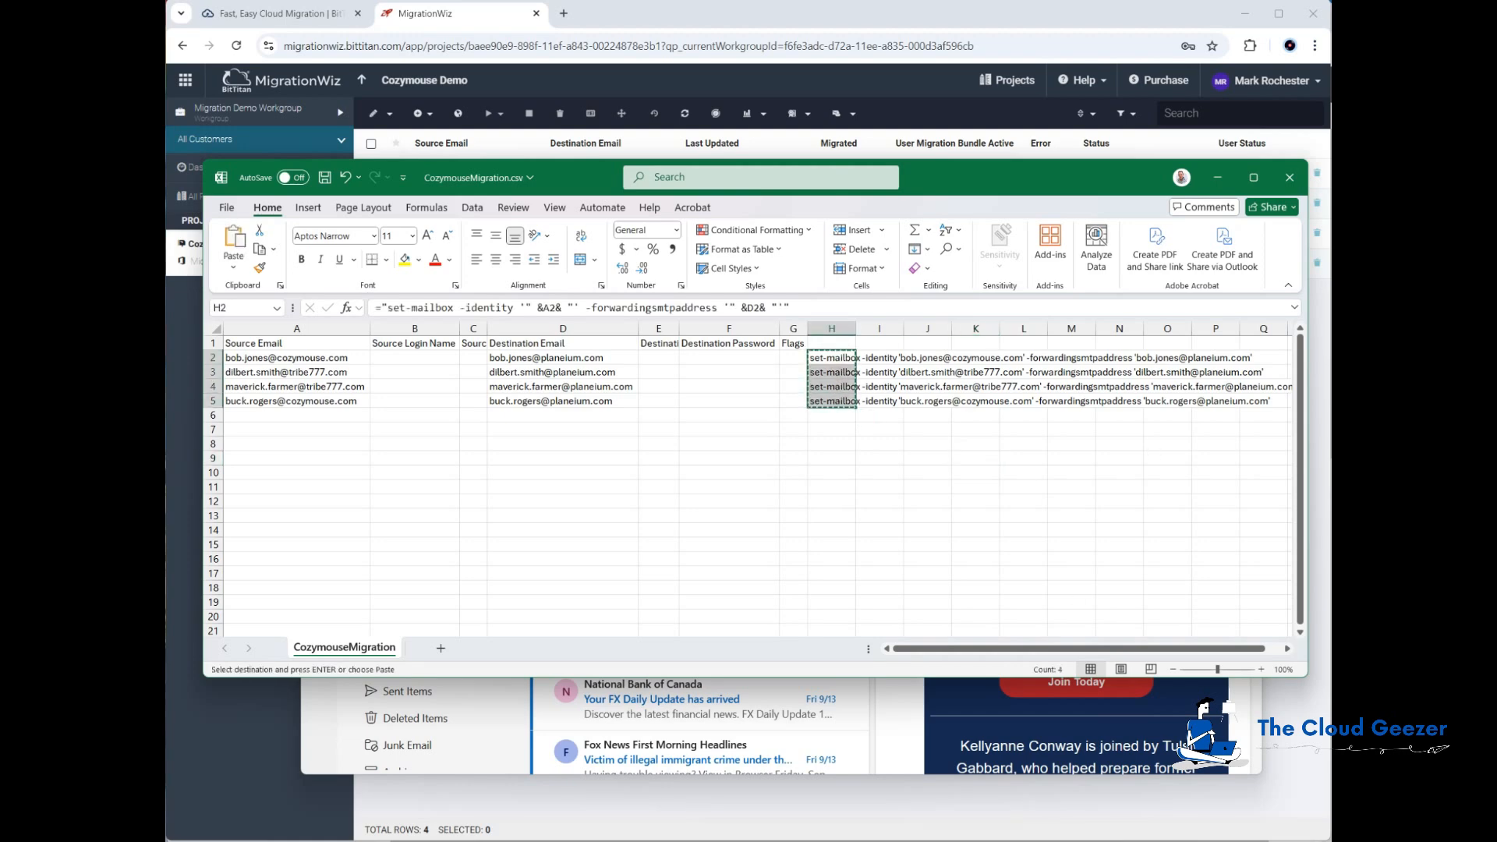
# Step: Paste the four set-mailbox commands into the PowerShell session and run them to set forwarding for every mailbox
pyautogui.hotkey('alt', 'Tab')
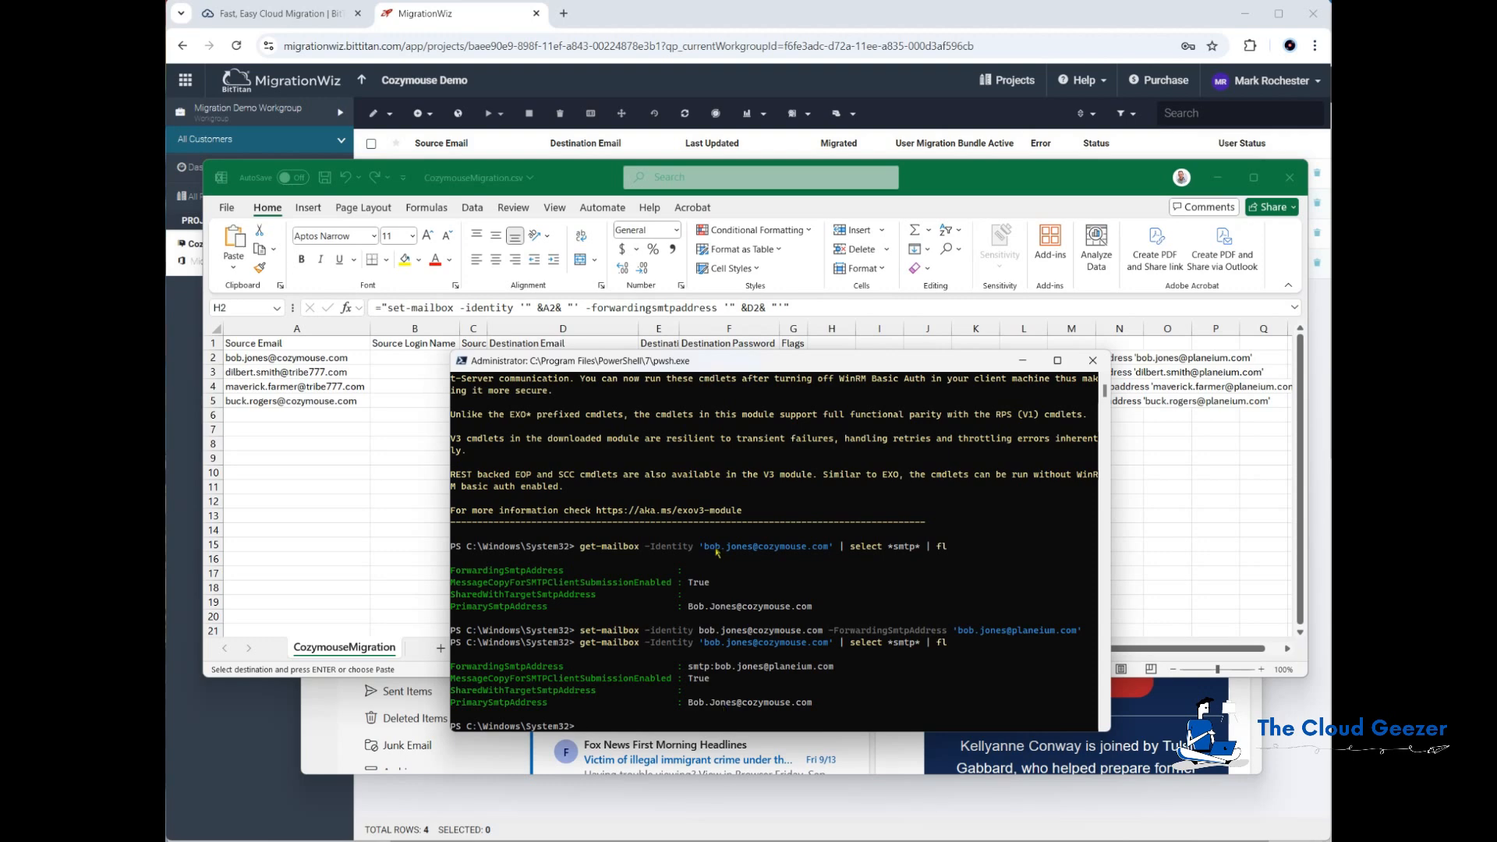
pyautogui.hotkey('ctrl', 'v')
pyautogui.press('Return')
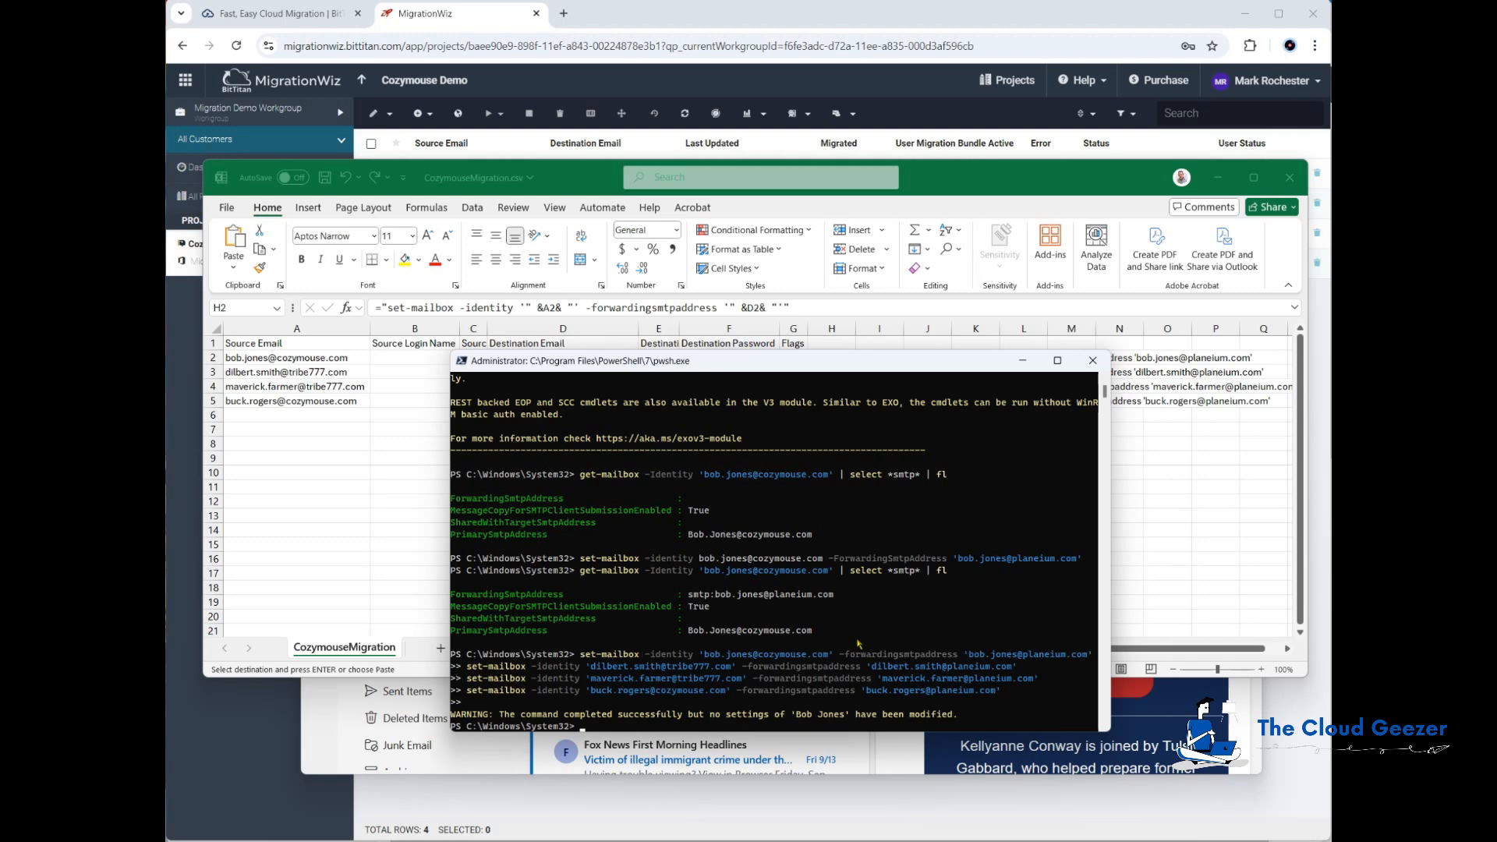
pyautogui.rightClick(858, 644)
pyautogui.press('Return')
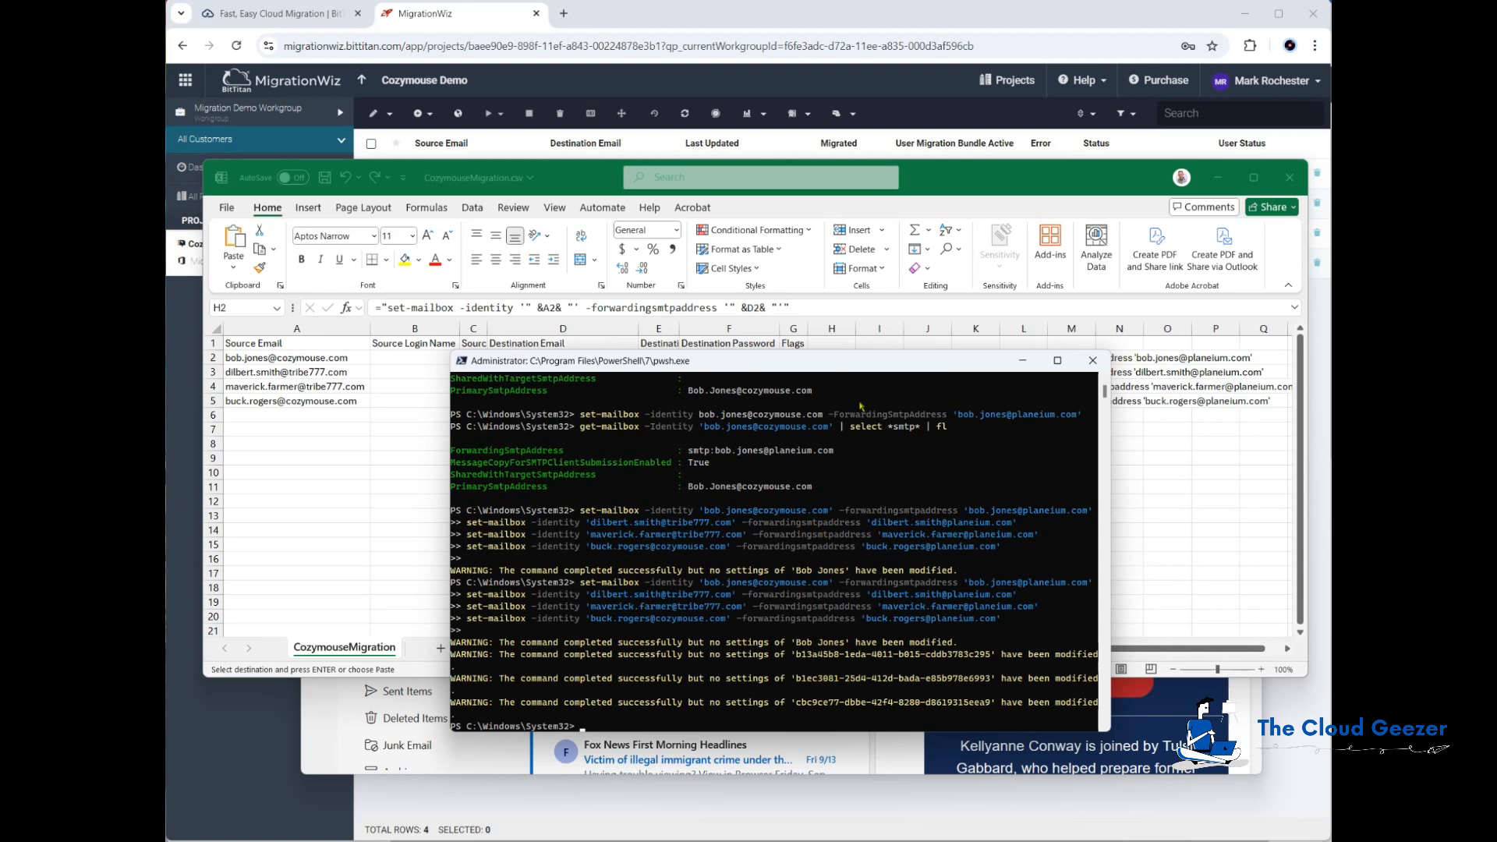
pyautogui.moveTo(871, 363); pyautogui.dragTo(824, 452)
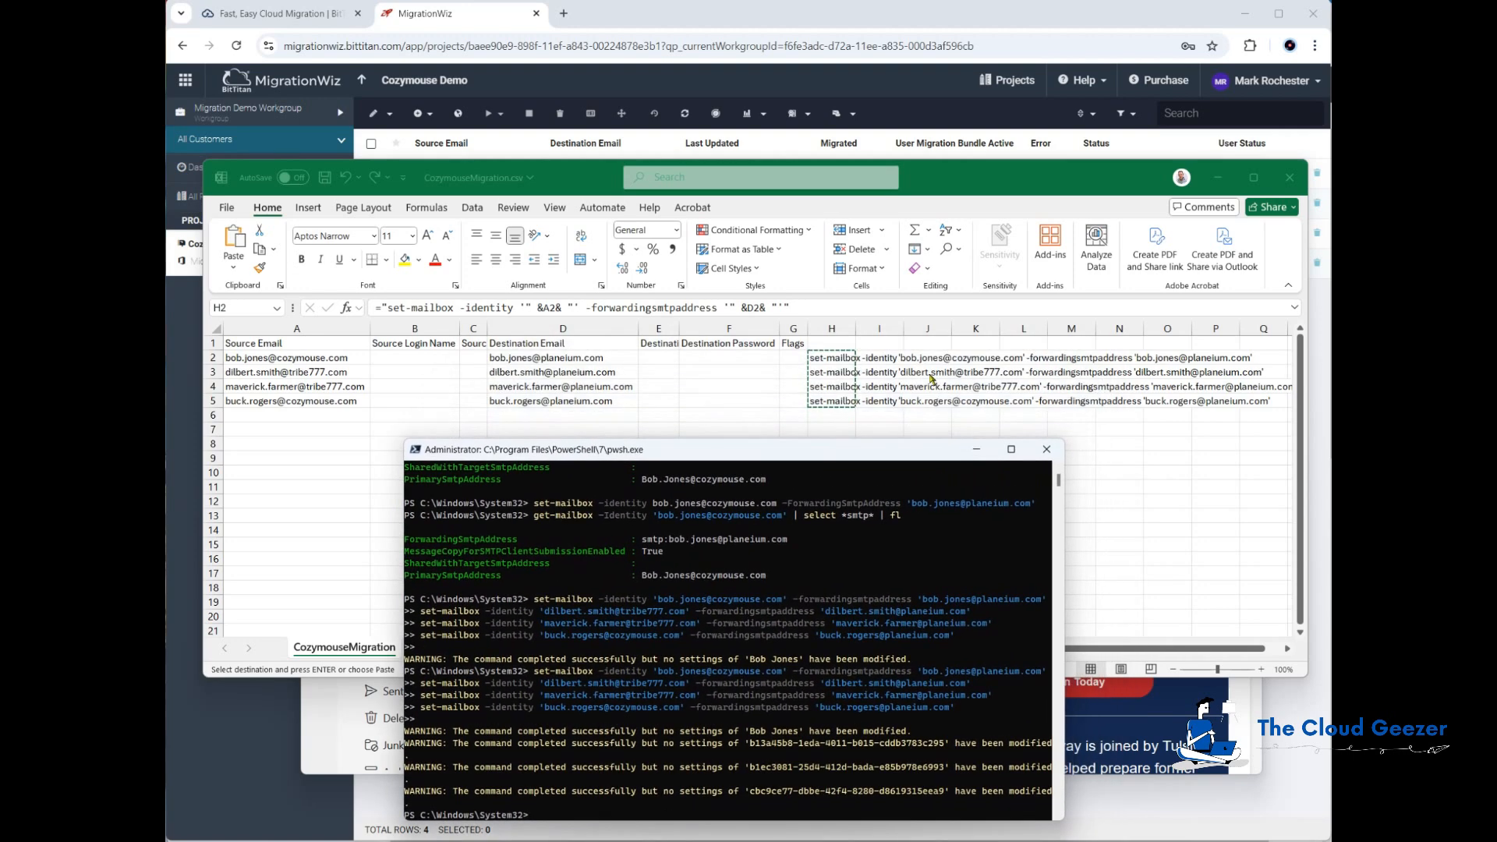
pyautogui.click(825, 359)
pyautogui.press('Escape')
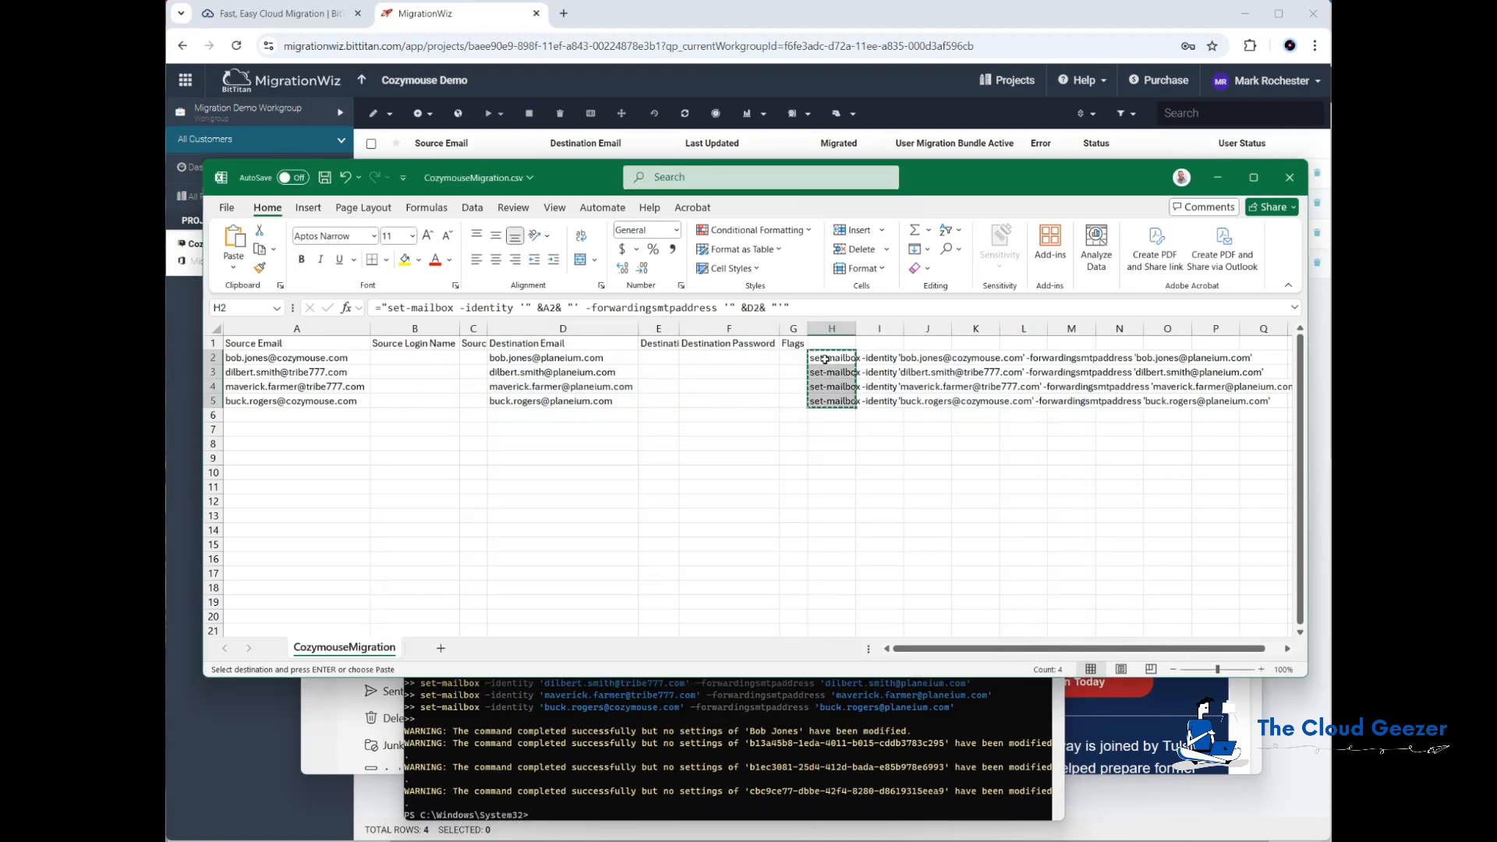
pyautogui.click(867, 359)
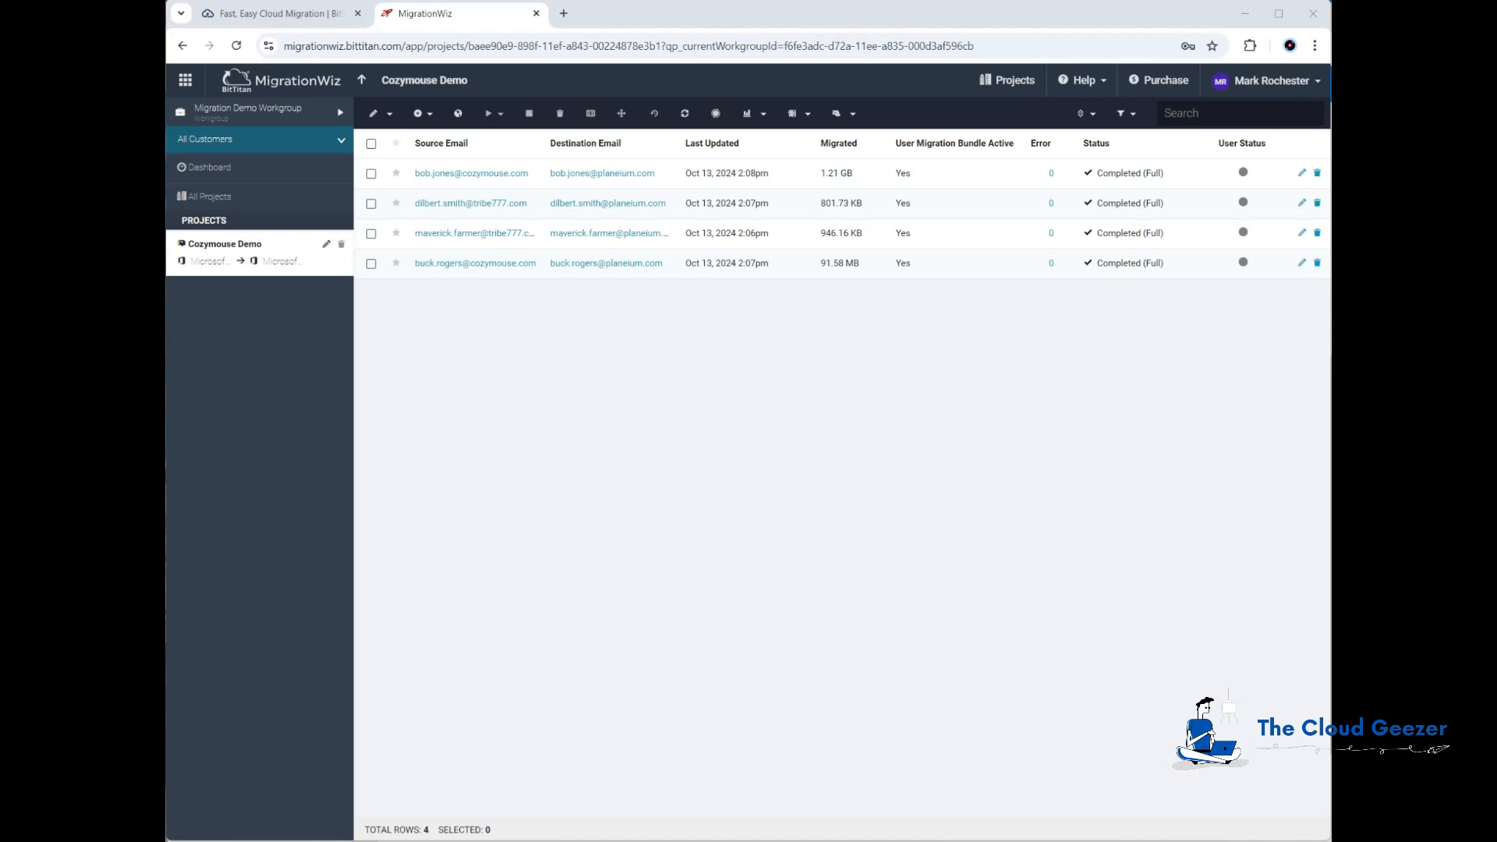
# Step: Switch to the first source user's Outlook web inbox and scroll through the messages to check forwarding
pyautogui.click(852, 839)
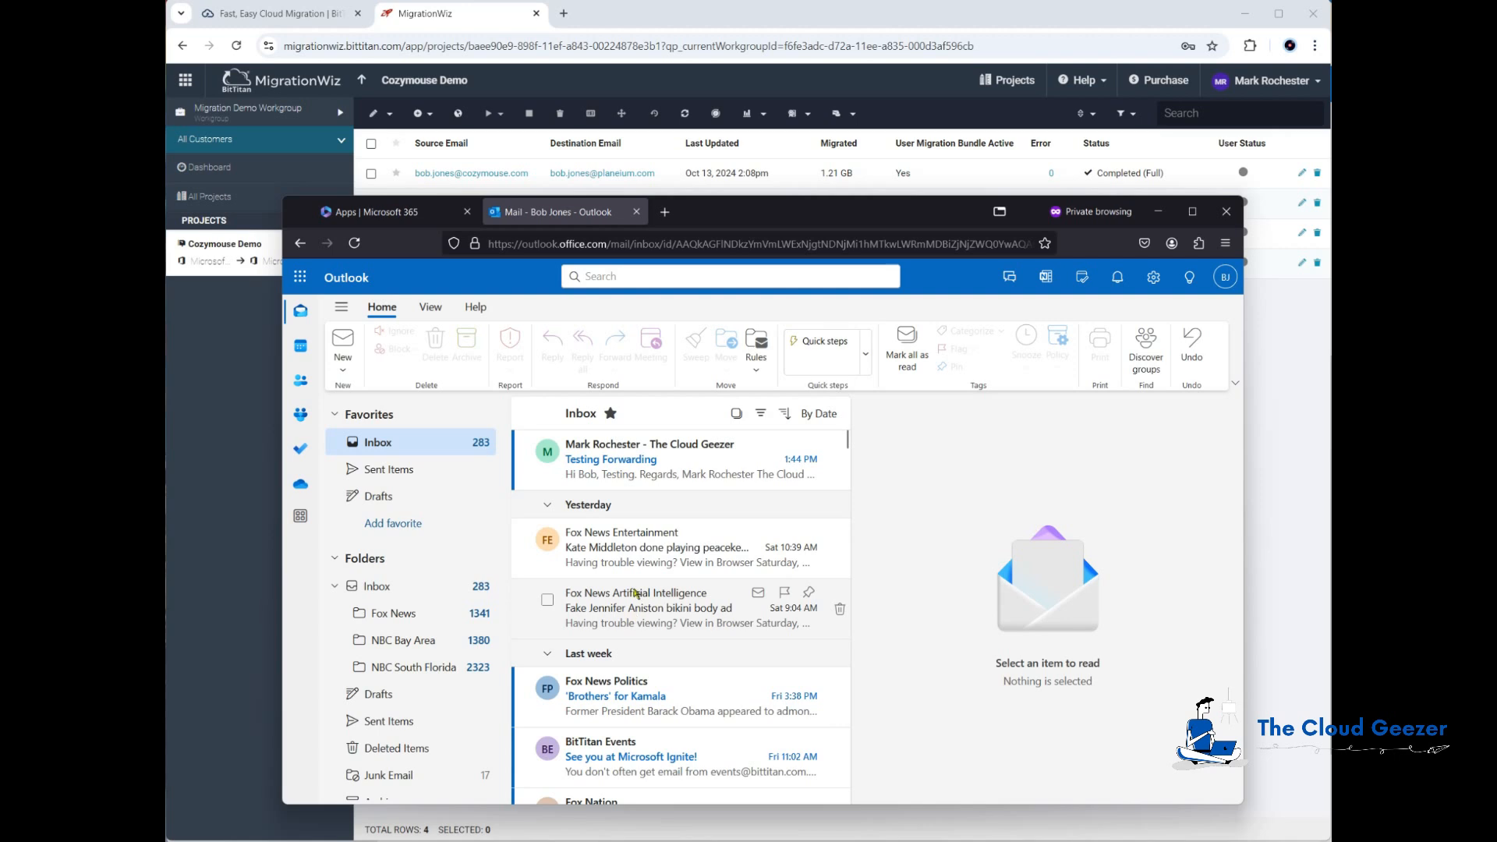
pyautogui.scroll(-1, 664, 585)
pyautogui.scroll(-7, 664, 585)
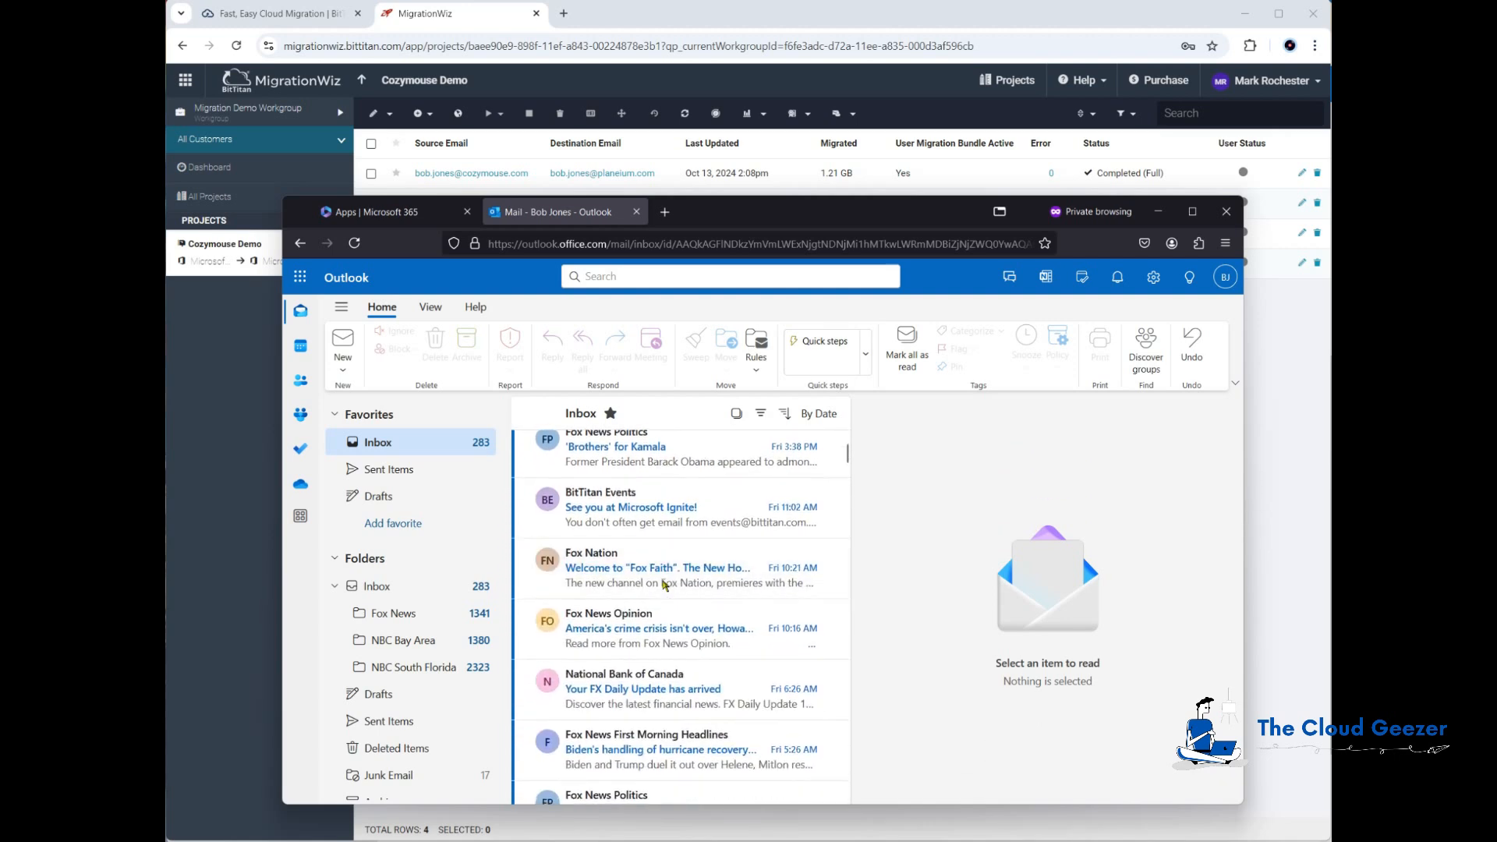
pyautogui.scroll(-5, 664, 585)
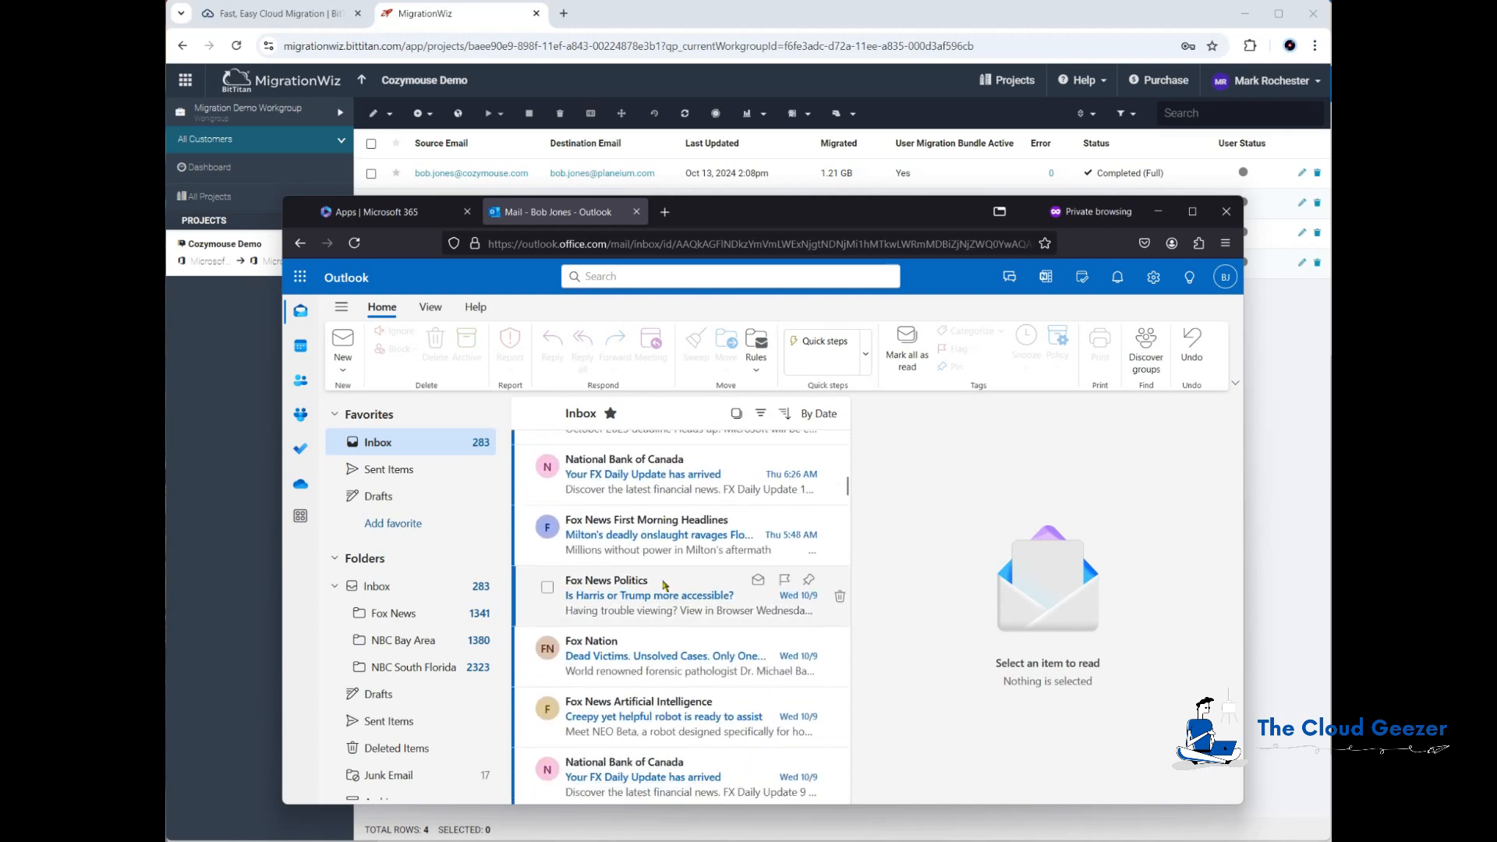
pyautogui.moveTo(848, 488); pyautogui.dragTo(847, 429)
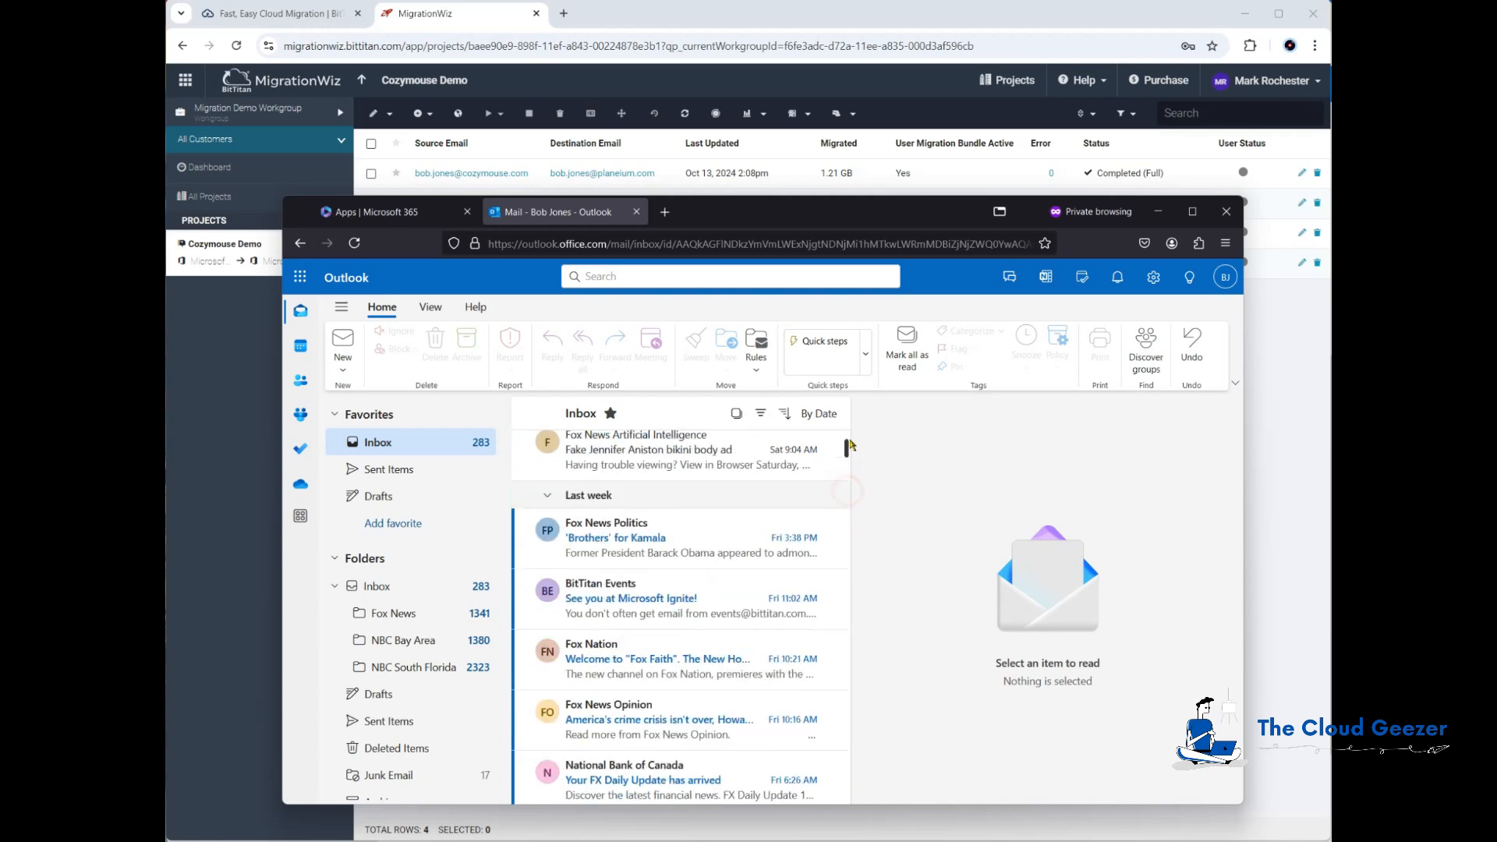